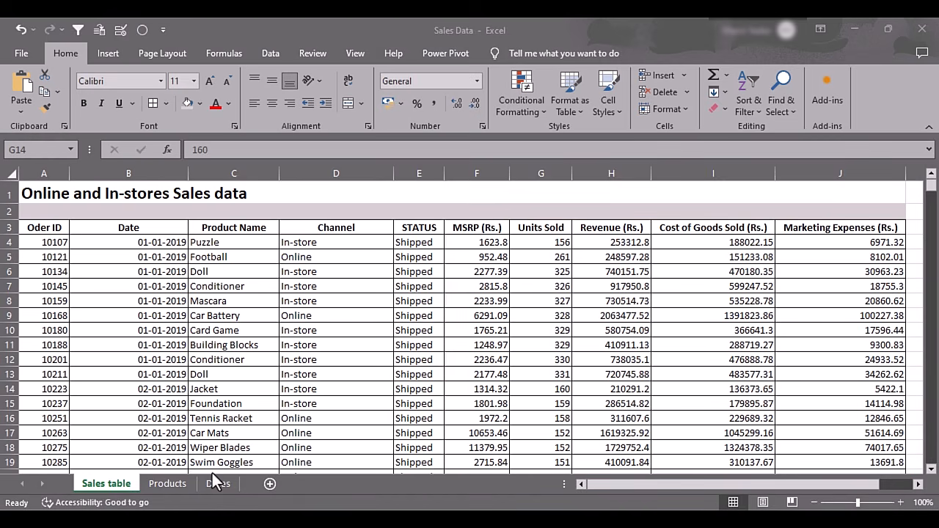
# Review the Products and Dates sheets of the Sales Data workbook, and return to the Sales table sheet.
pyautogui.click(169, 487)
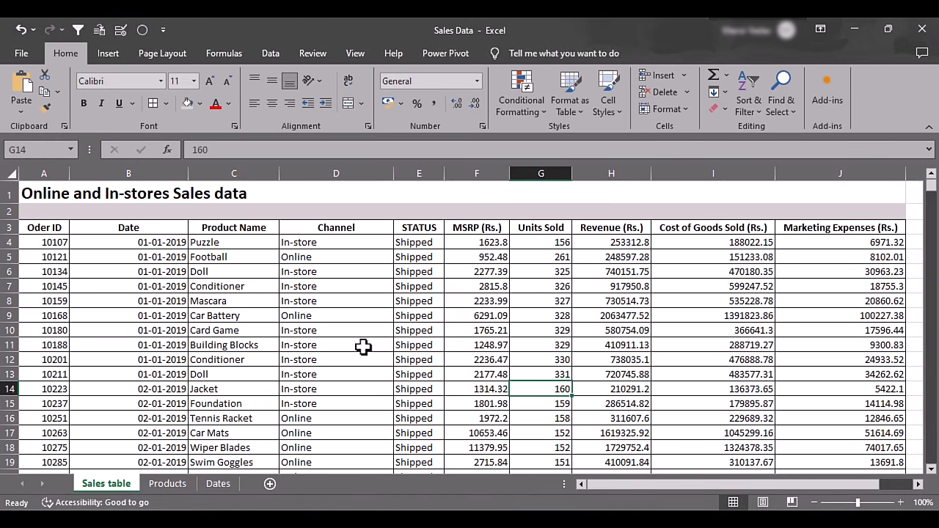
pyautogui.click(169, 484)
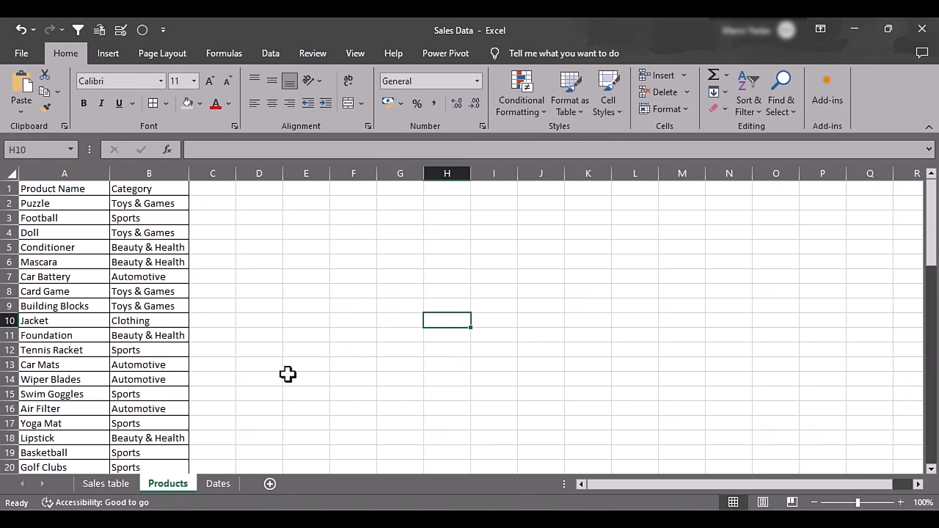
pyautogui.click(216, 486)
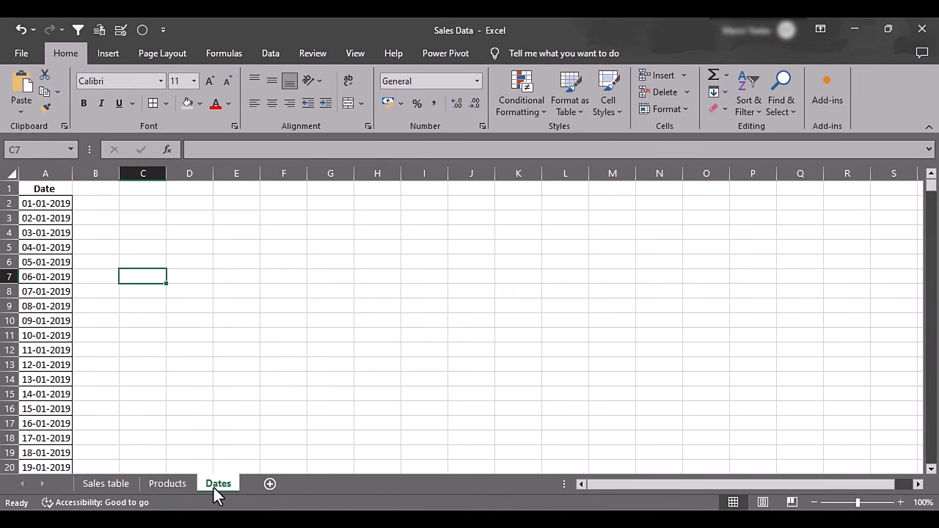
pyautogui.click(107, 485)
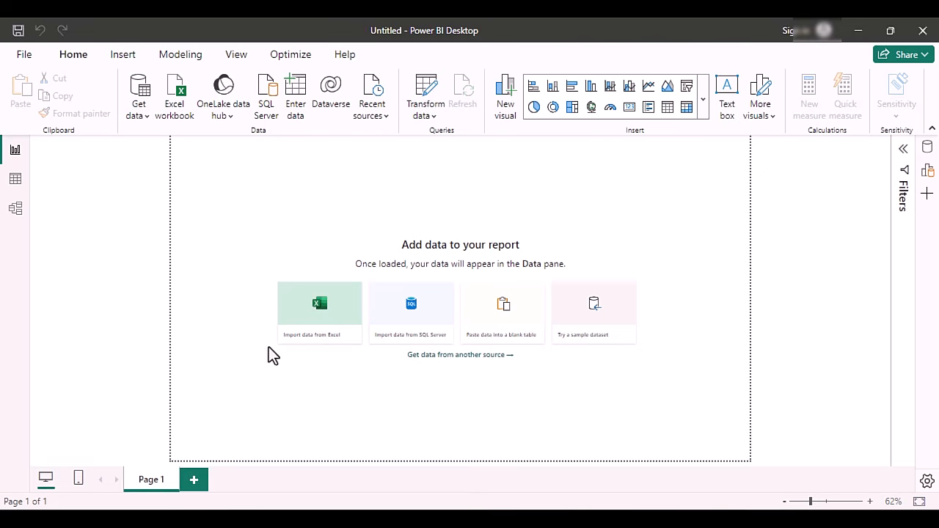
# In Power BI Desktop, start an import from Excel and open the Sales Data workbook as the source.
pyautogui.click(329, 323)
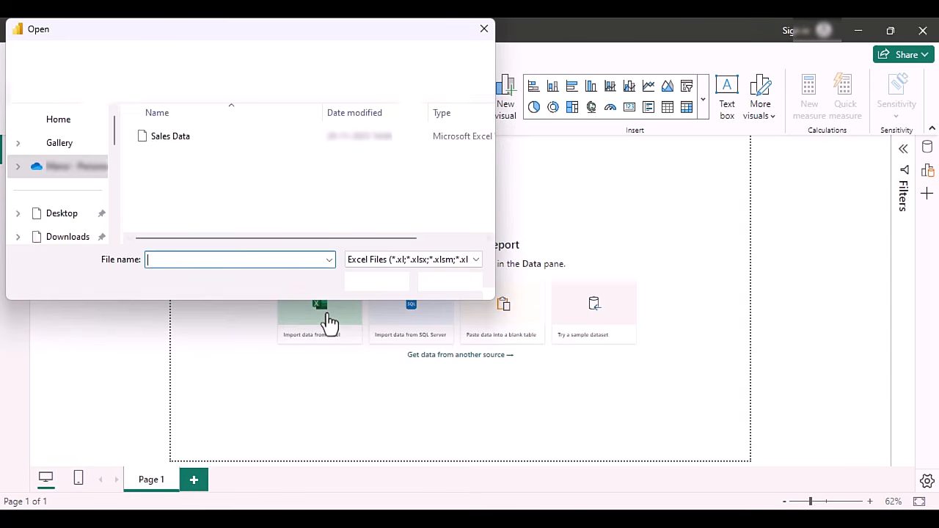
pyautogui.click(157, 139)
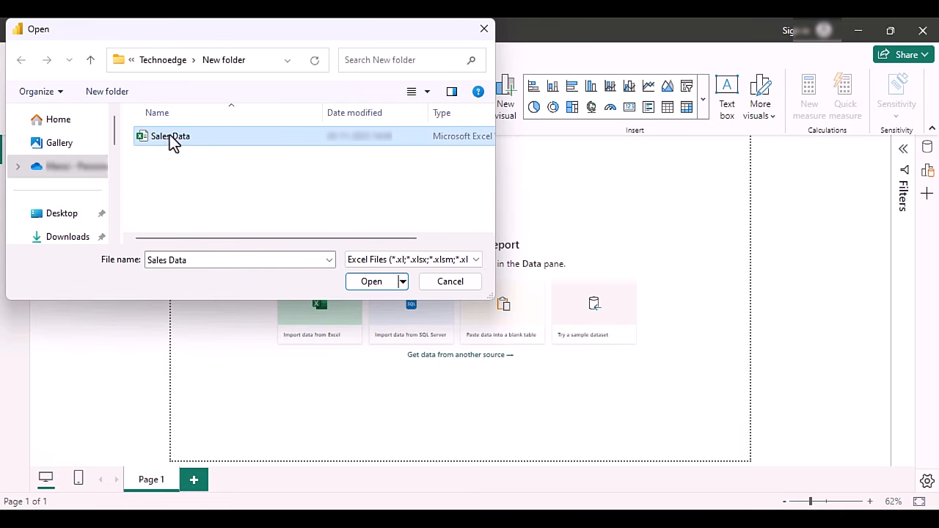
pyautogui.click(379, 283)
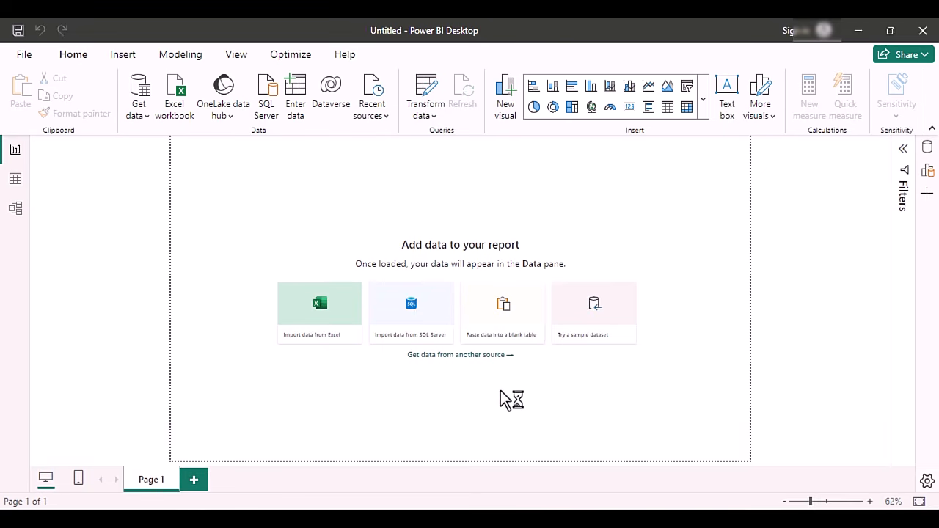
# Select the Dates, Products and Sales table sheets for import and open them in Power Query for transformation.
pyautogui.click(190, 145)
pyautogui.click(192, 158)
pyautogui.click(191, 140)
pyautogui.click(190, 179)
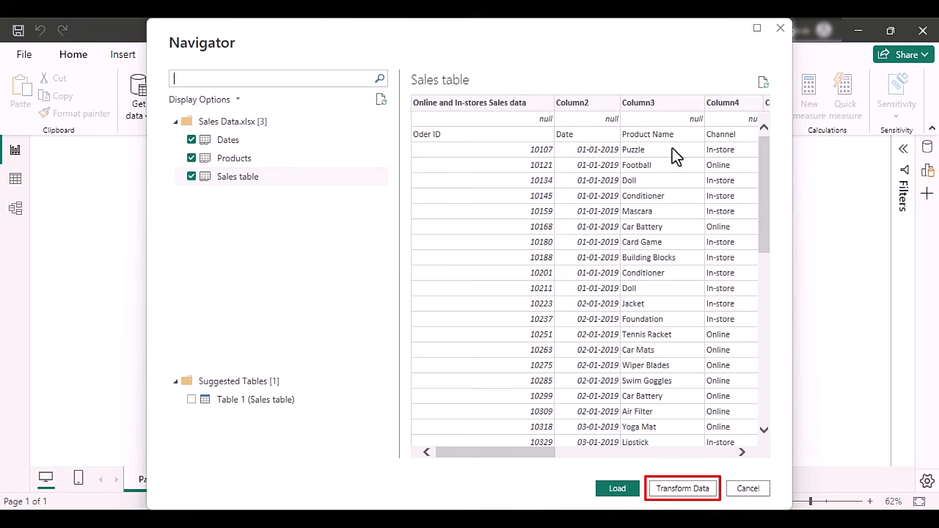
pyautogui.click(701, 489)
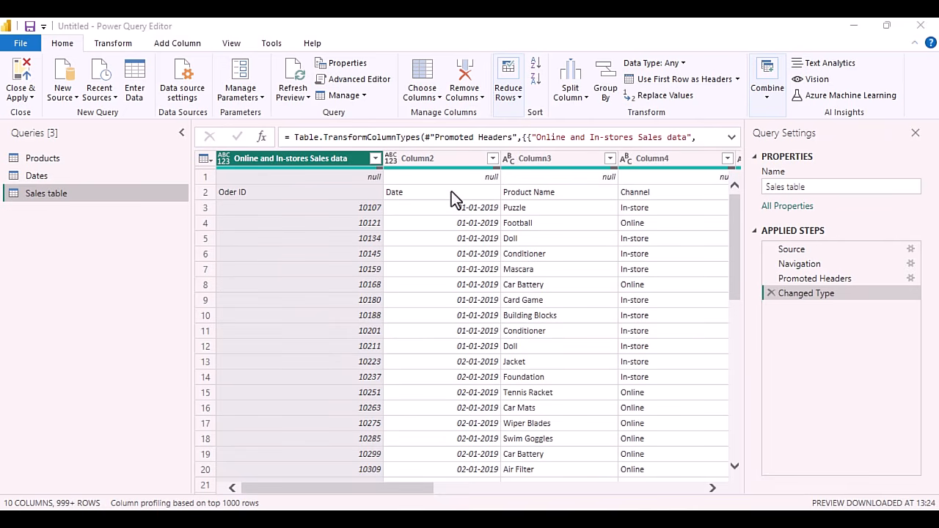
# Remove the top 1 row from the Sales table query.
pyautogui.click(520, 103)
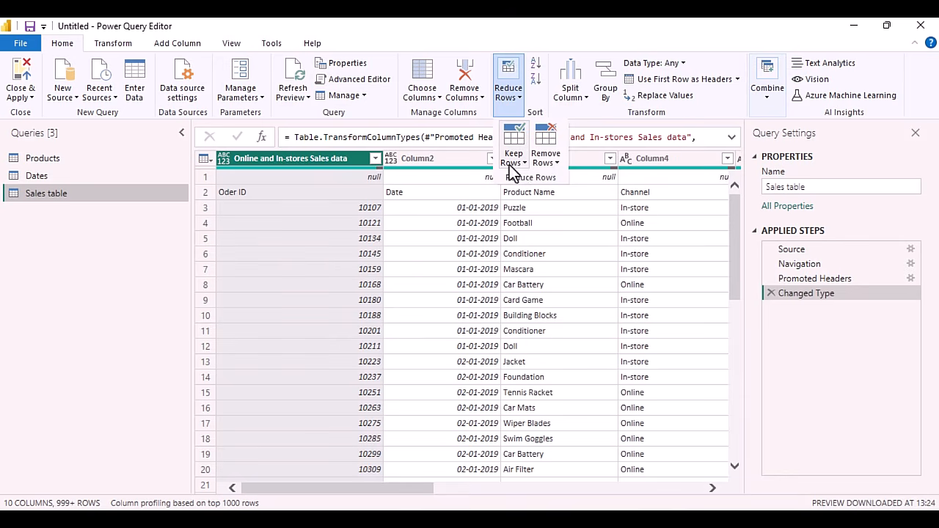
pyautogui.click(549, 166)
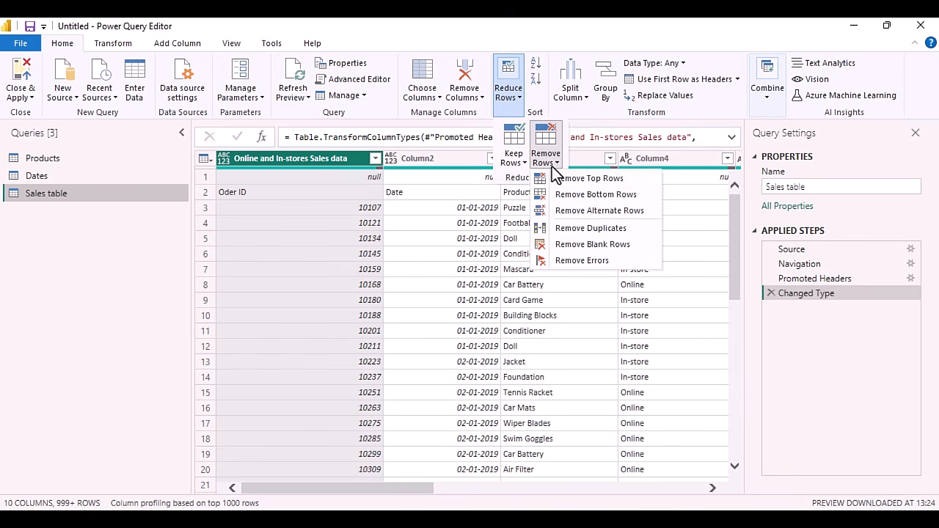
pyautogui.click(580, 180)
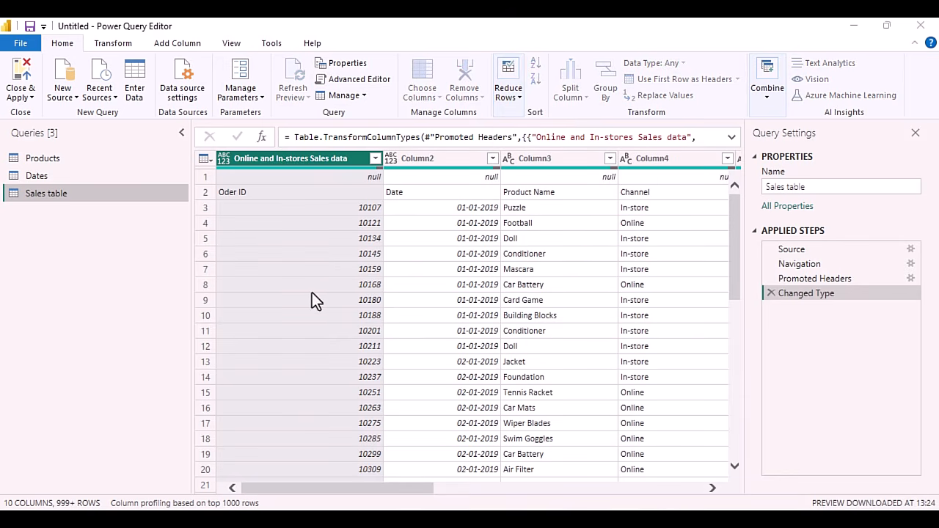
pyautogui.write('1')
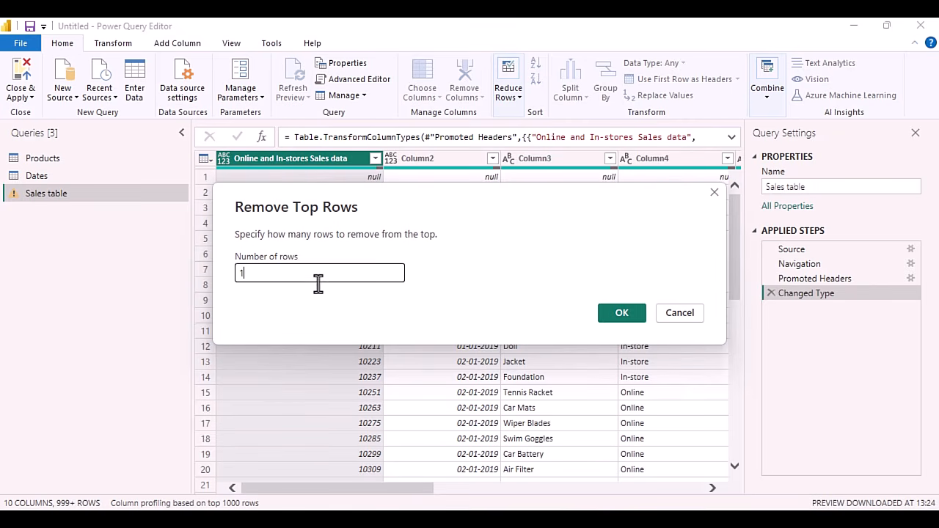
pyautogui.click(621, 314)
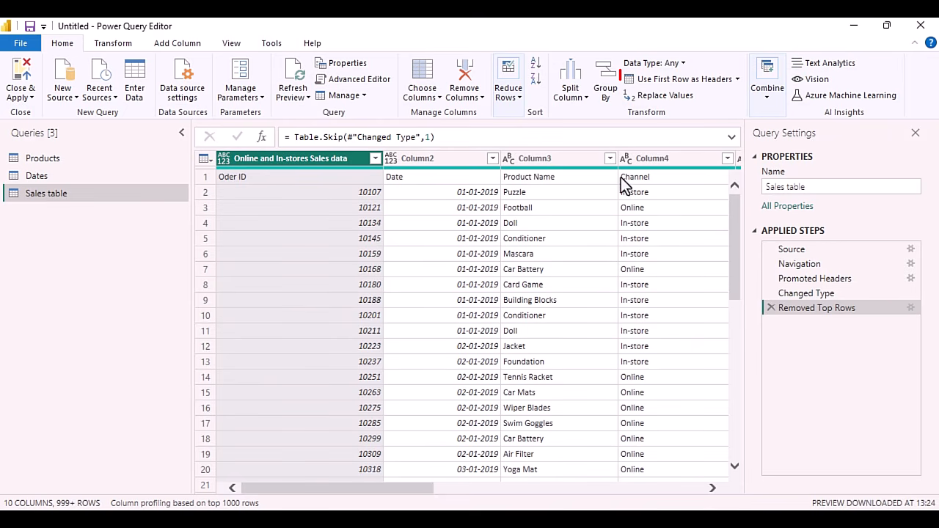
# Promote the first row to column headers in the Sales table query and in the Products query.
pyautogui.click(660, 80)
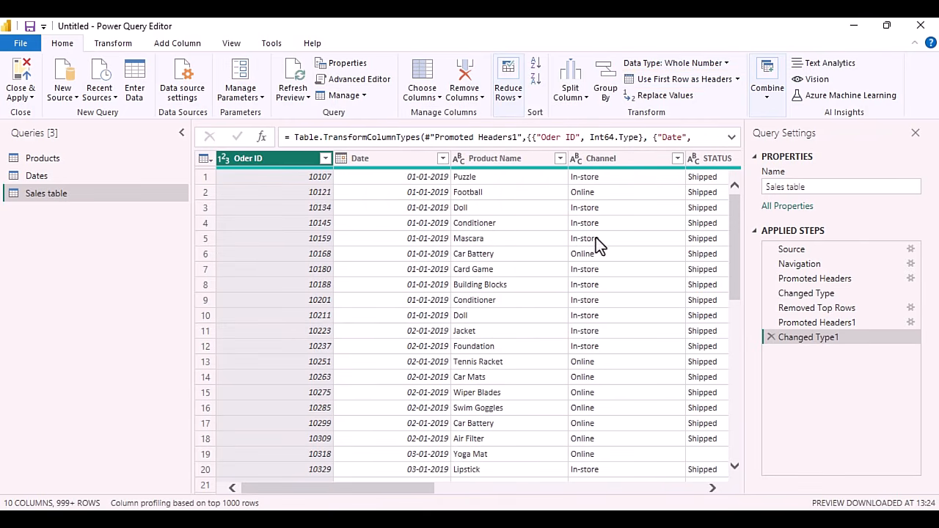
pyautogui.click(34, 180)
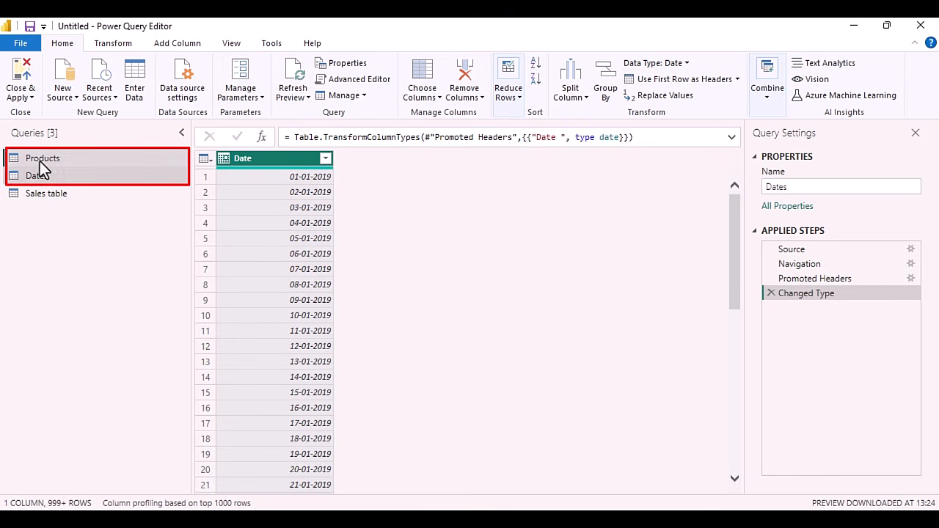
pyautogui.click(40, 160)
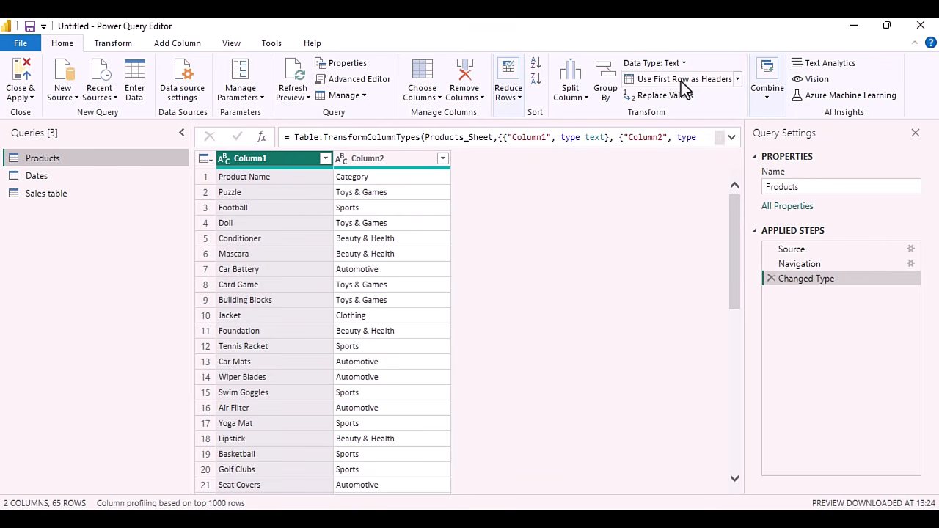
pyautogui.click(640, 79)
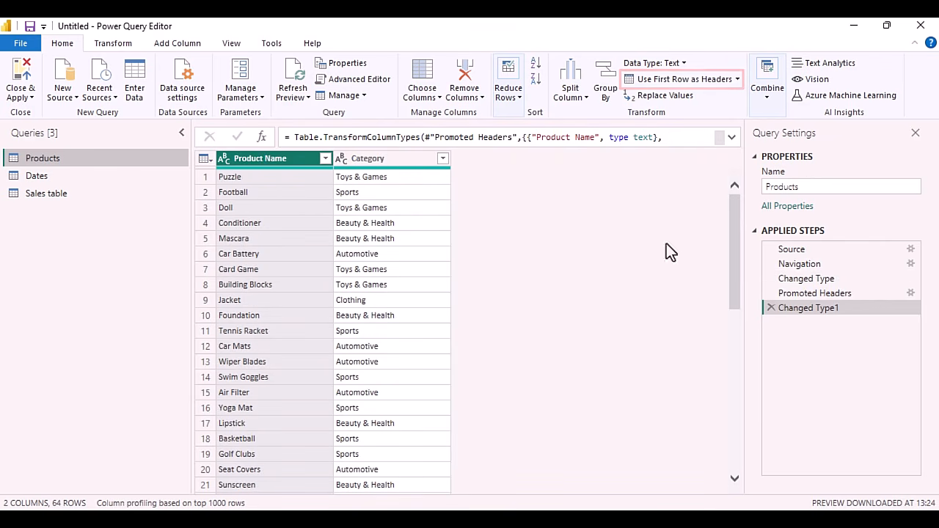
# Add a Year column derived from the Date column in the Dates query.
pyautogui.click(37, 177)
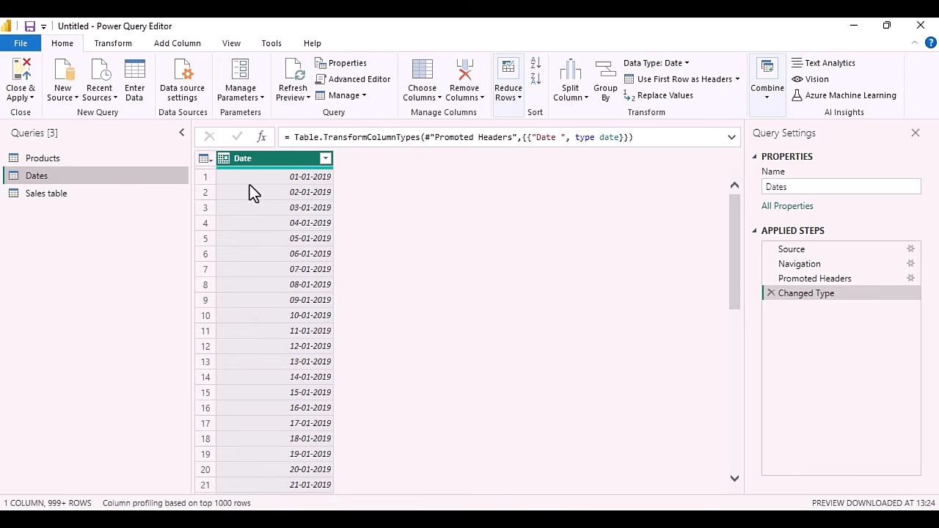
pyautogui.click(173, 45)
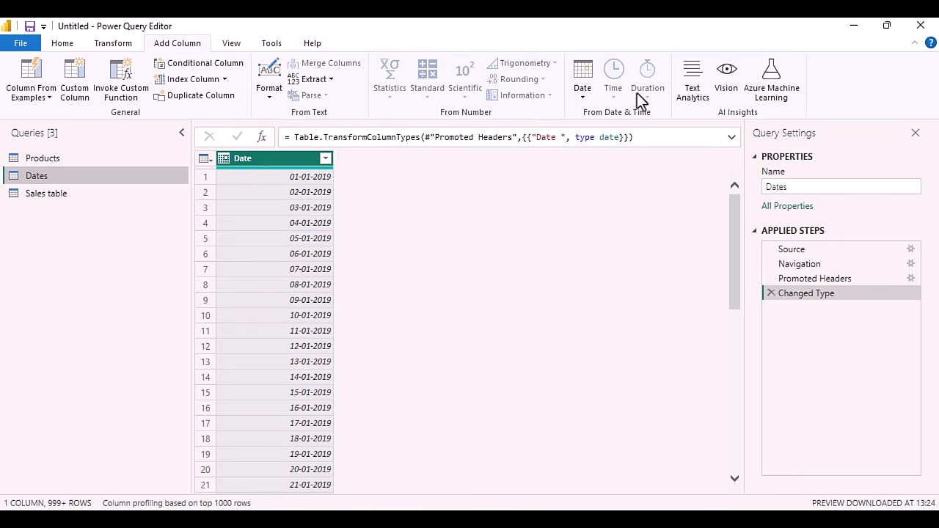
pyautogui.click(582, 96)
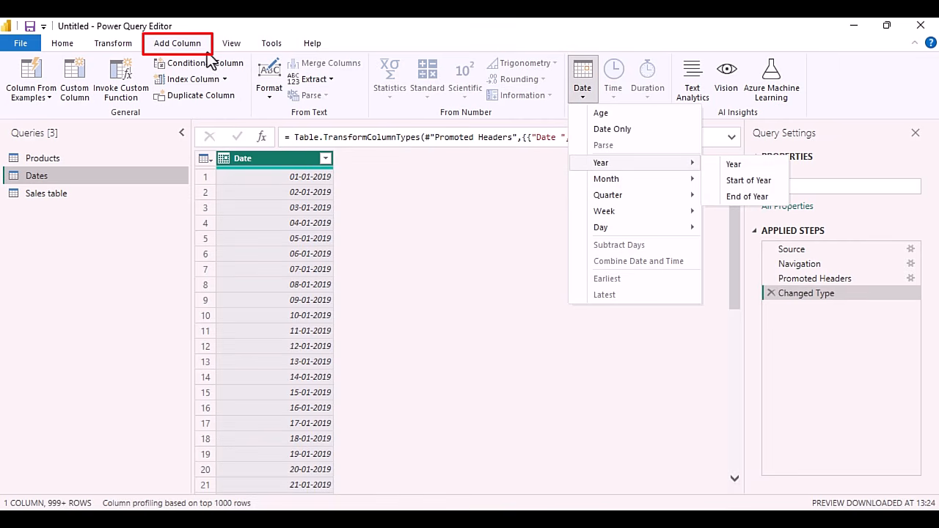
pyautogui.click(734, 164)
# Add a Month number column derived from the Date column in the Dates query.
pyautogui.click(245, 162)
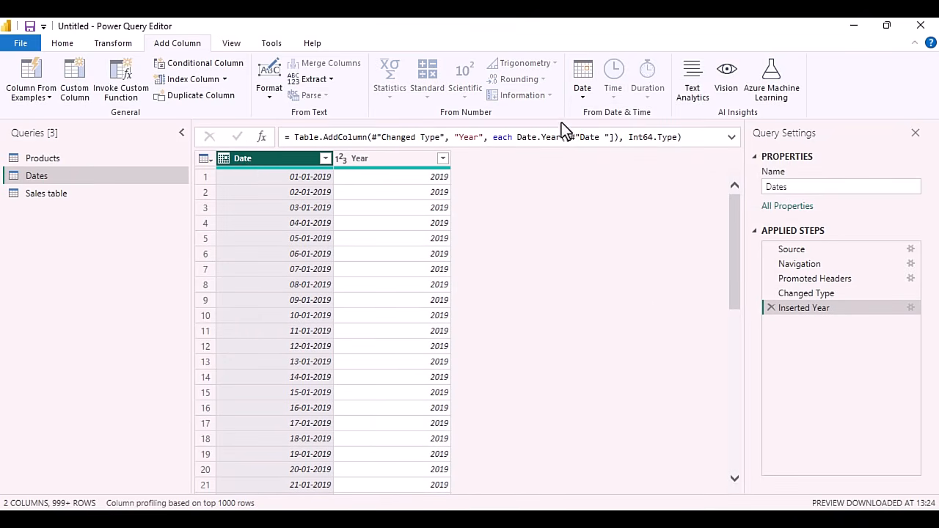
pyautogui.click(583, 100)
pyautogui.moveTo(620, 177)
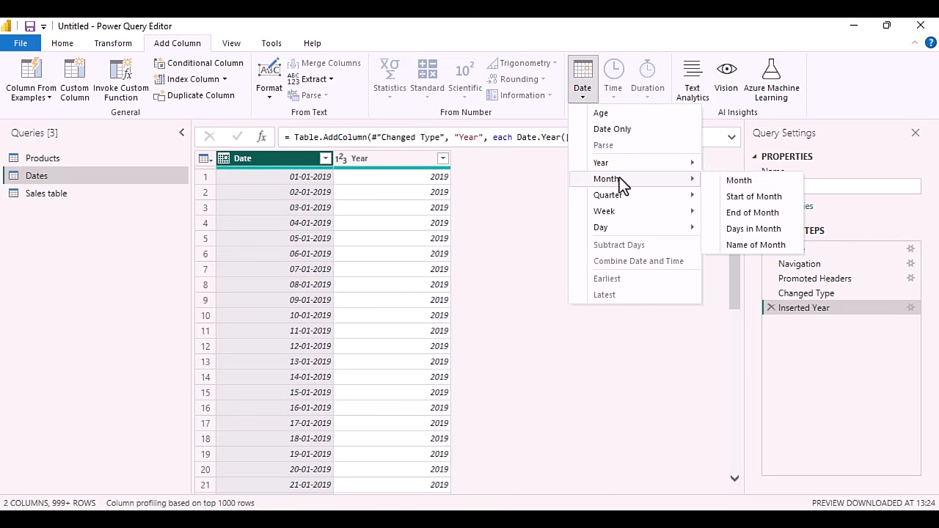
pyautogui.click(747, 183)
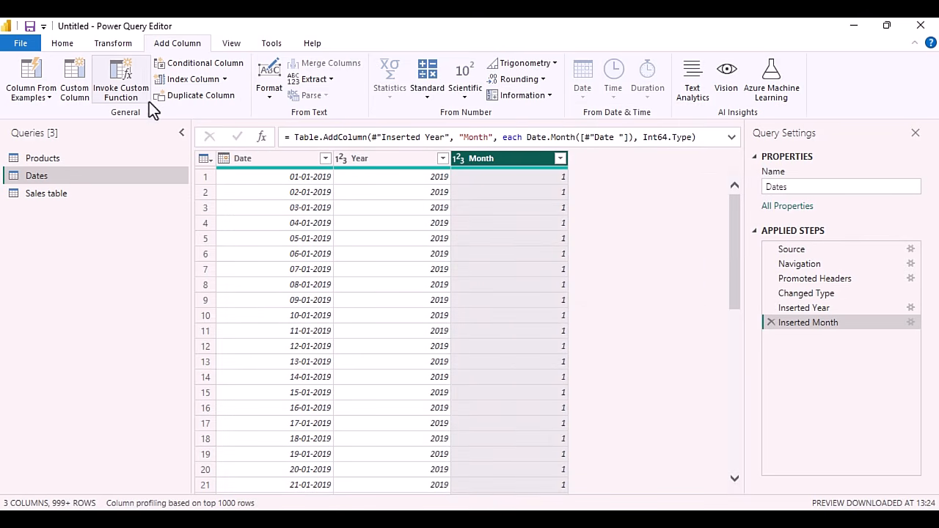
# Add an End of Month column derived from the Date column in the Dates query.
pyautogui.click(257, 160)
pyautogui.click(583, 98)
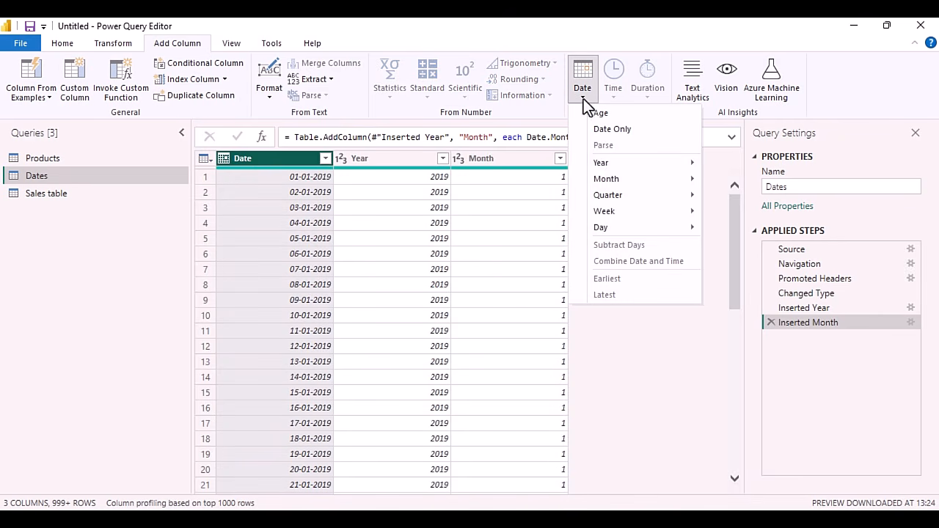
pyautogui.moveTo(640, 178)
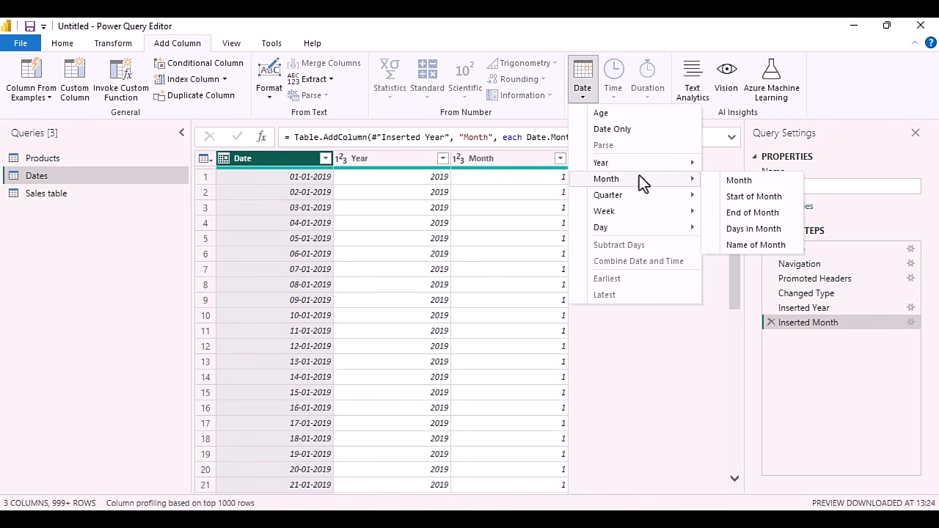
pyautogui.click(744, 216)
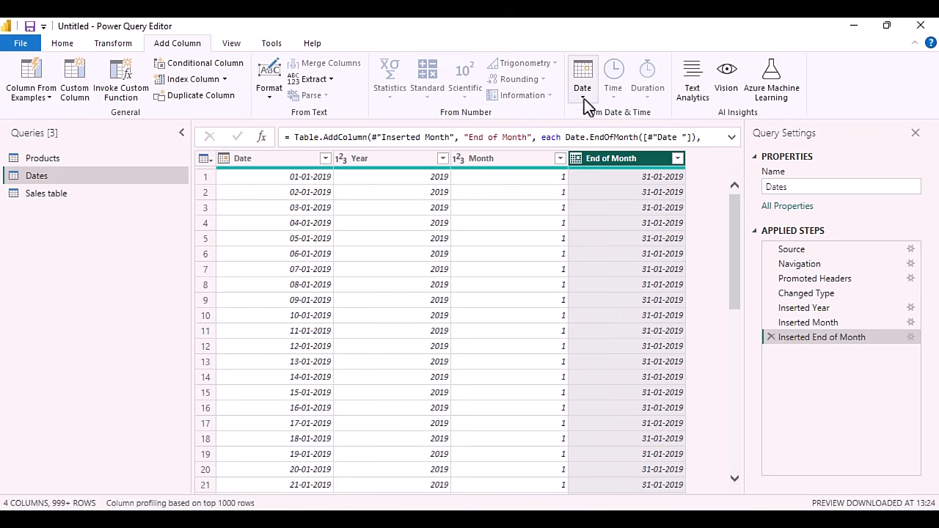
# Open the month options for deriving another column from the Date column.
pyautogui.click(260, 159)
pyautogui.click(581, 97)
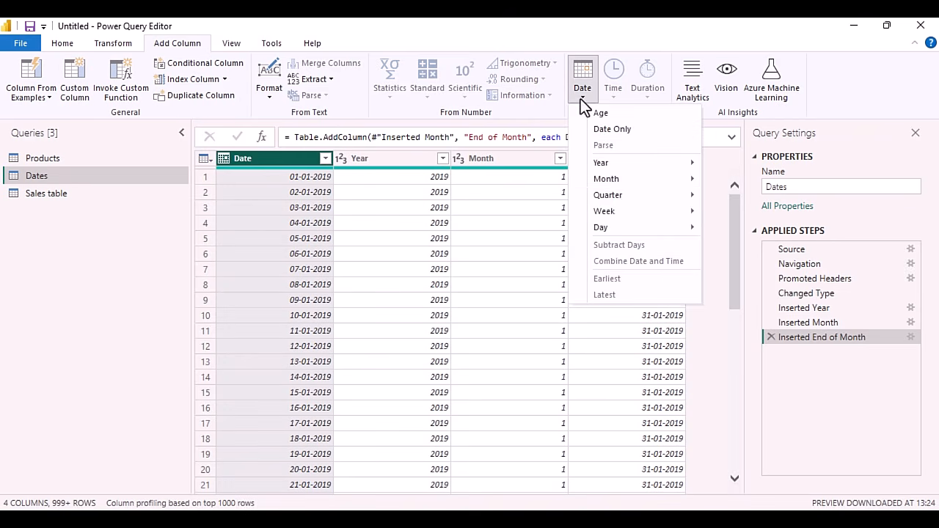
pyautogui.moveTo(622, 181)
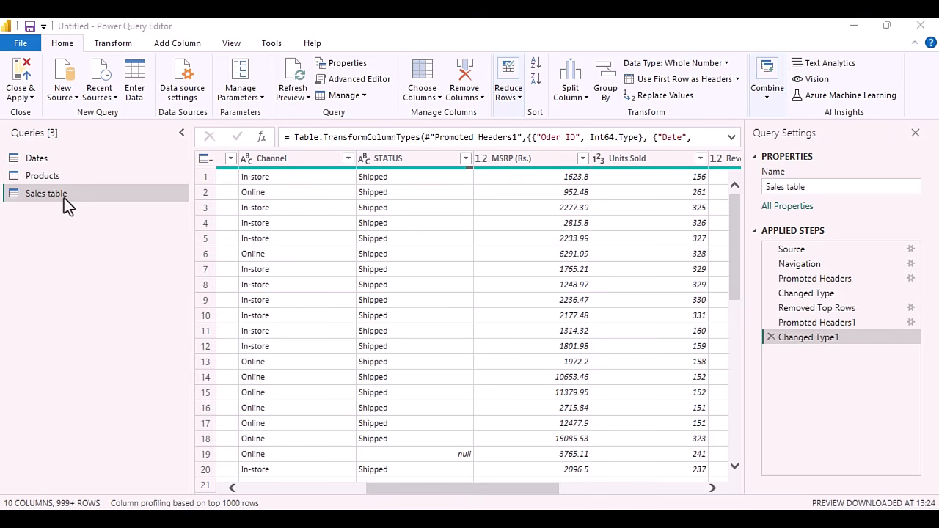
# Rename the Sales table query to Sales.
pyautogui.click(787, 188)
pyautogui.moveTo(787, 188); pyautogui.dragTo(847, 189)
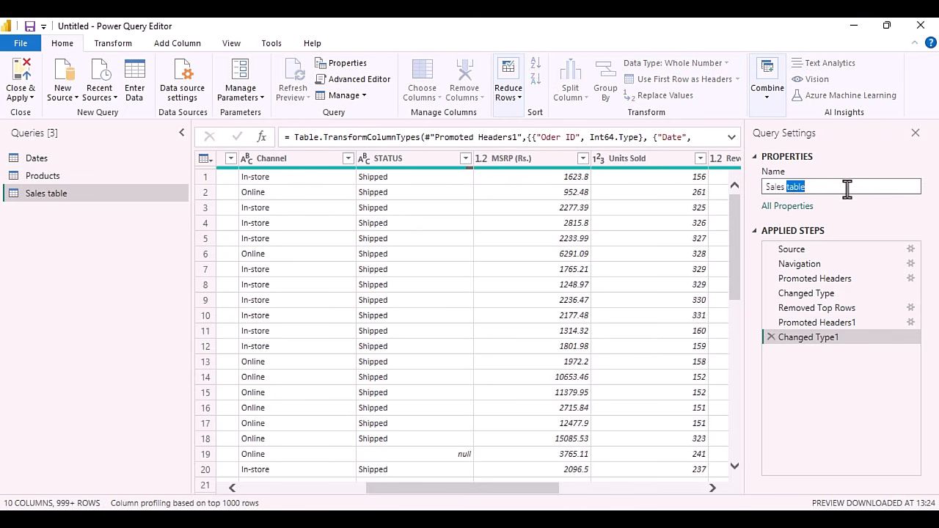
pyautogui.press('BackSpace')
pyautogui.press('Return')
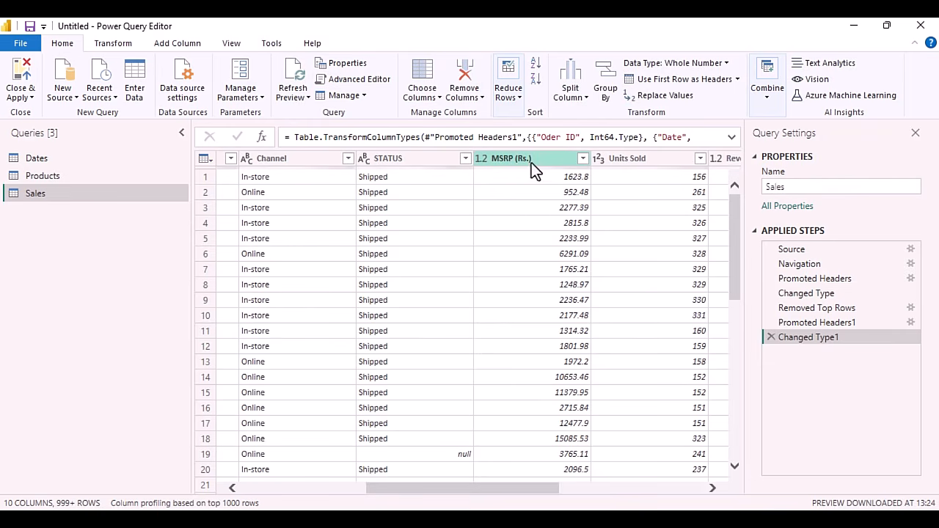
# Rename the MSRP (Rs.) column of the Sales query to Unit Price.
pyautogui.click(508, 163)
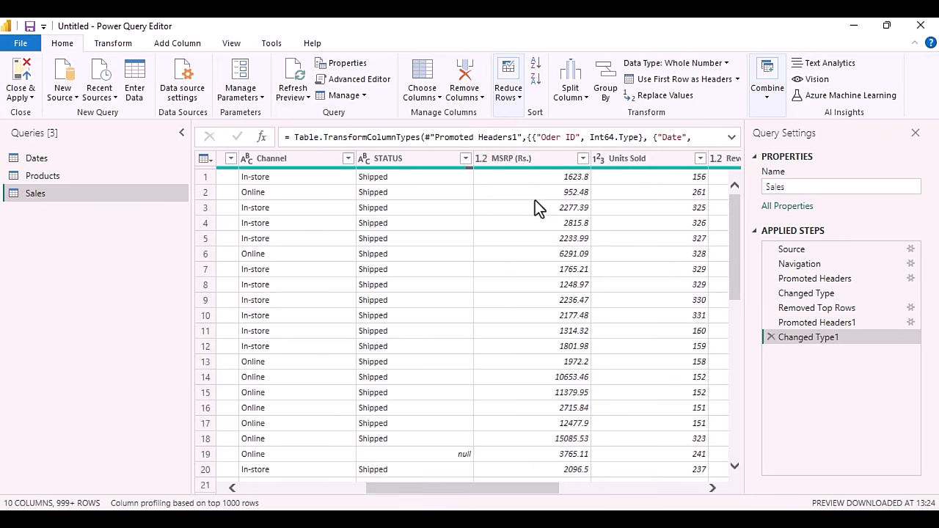
pyautogui.doubleClick(522, 159)
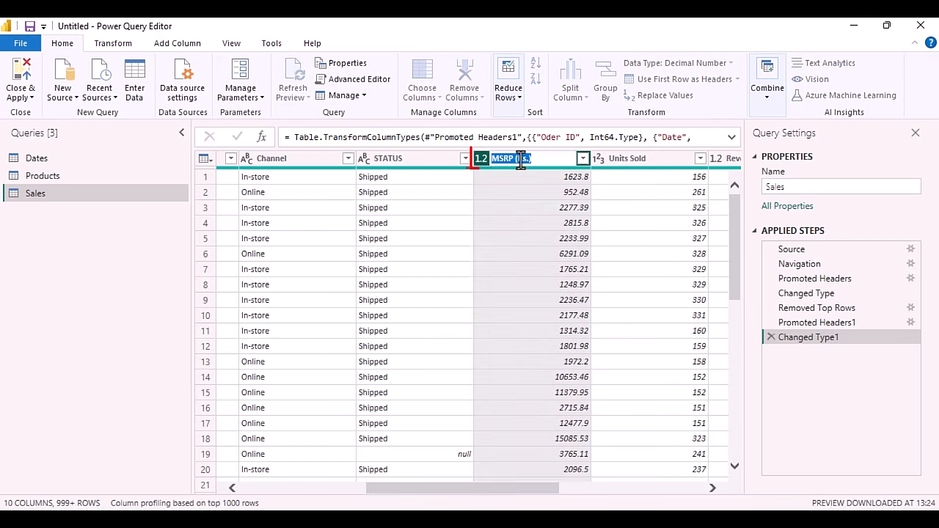
pyautogui.moveTo(516, 160); pyautogui.dragTo(543, 163)
pyautogui.press('BackSpace')
pyautogui.doubleClick(519, 162)
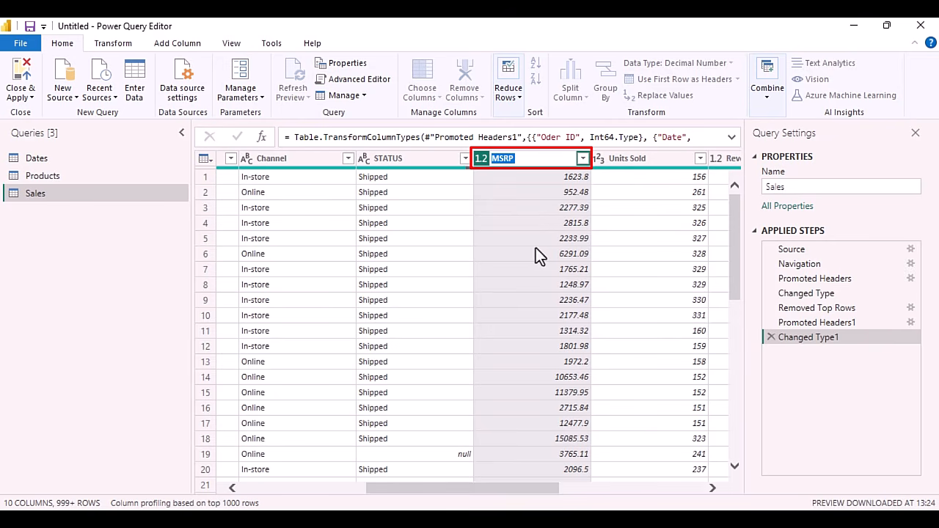
pyautogui.write('Unit Price')
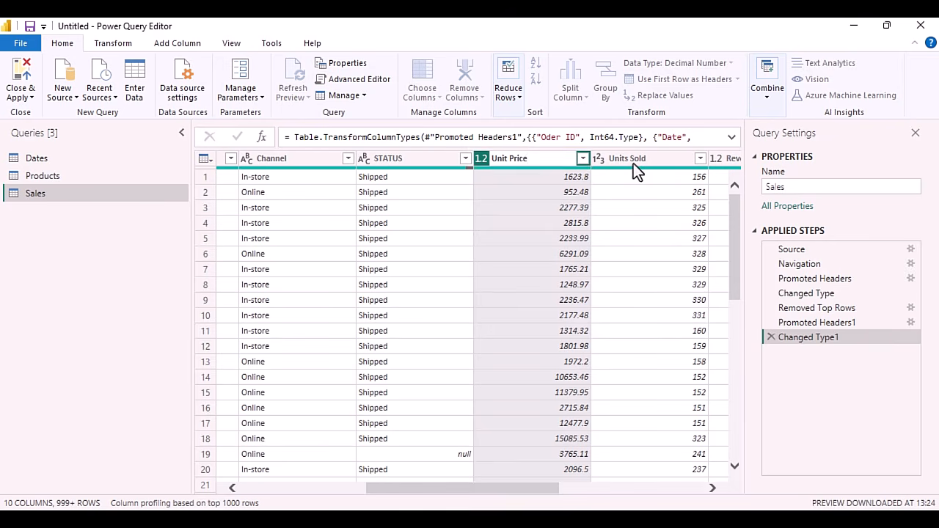
# Rename the Revenue (Rs.) column of the Sales query to Revenue.
pyautogui.press('Return')
pyautogui.moveTo(539, 487); pyautogui.dragTo(607, 489)
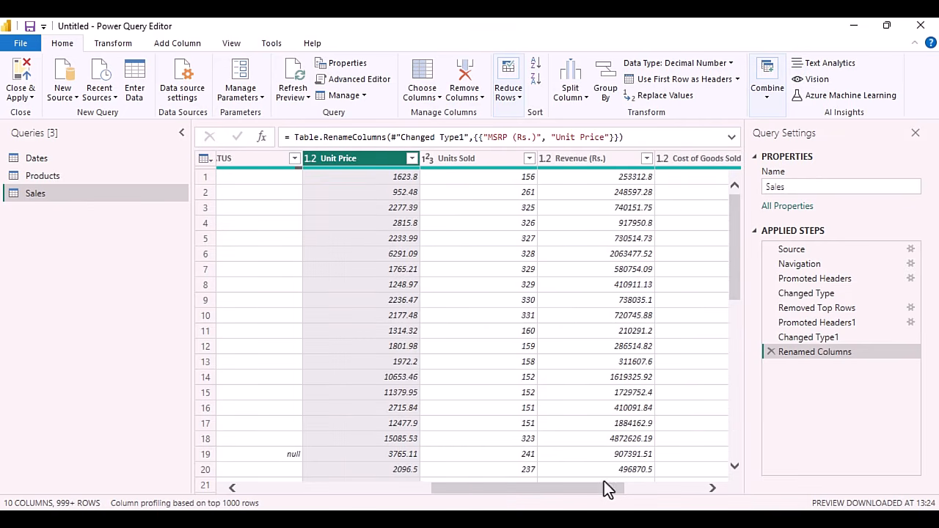
pyautogui.doubleClick(607, 159)
pyautogui.click(587, 159)
pyautogui.moveTo(588, 159); pyautogui.dragTo(612, 160)
pyautogui.press('BackSpace')
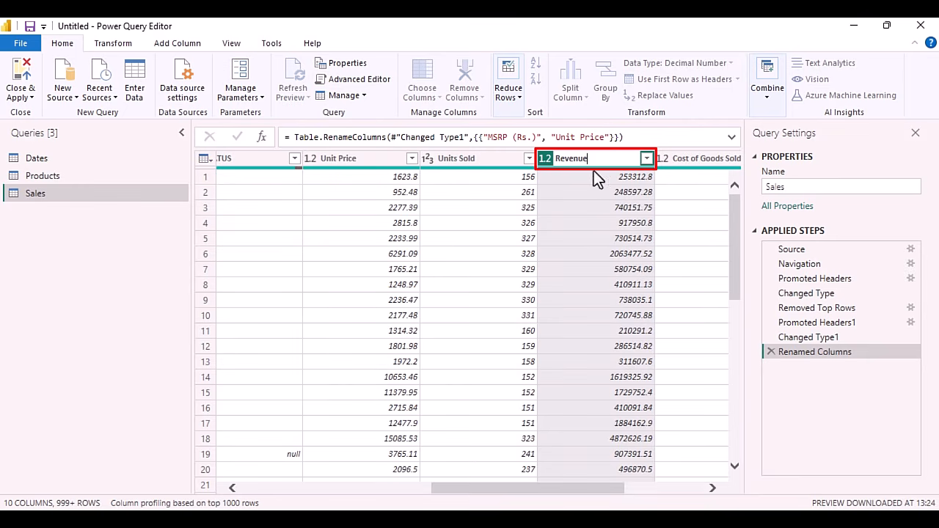
pyautogui.press('Return')
# Rename the Cost of Goods Sold (Rs.) column of the Sales query to Cost of Goods Sold.
pyautogui.moveTo(581, 484); pyautogui.dragTo(654, 484)
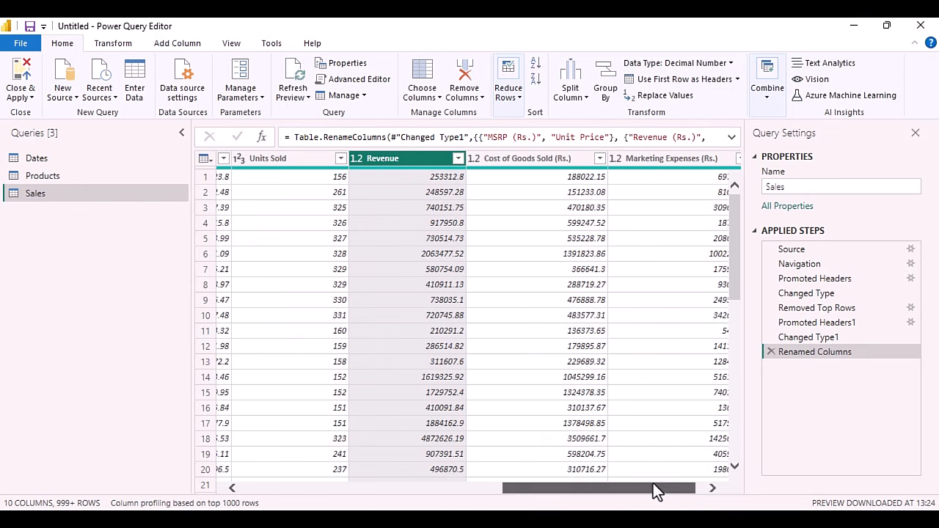
pyautogui.click(580, 157)
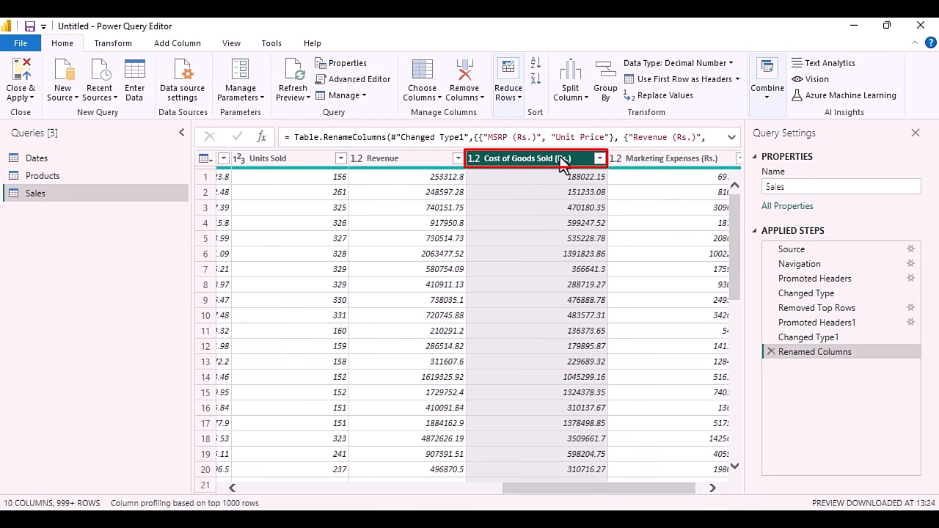
pyautogui.doubleClick(561, 158)
pyautogui.click(555, 159)
pyautogui.moveTo(555, 159); pyautogui.dragTo(575, 160)
pyautogui.click(576, 160)
pyautogui.press('BackSpace')
pyautogui.press('BackSpace')
pyautogui.press('BackSpace')
pyautogui.press('BackSpace')
pyautogui.press('BackSpace')
pyautogui.press('BackSpace')
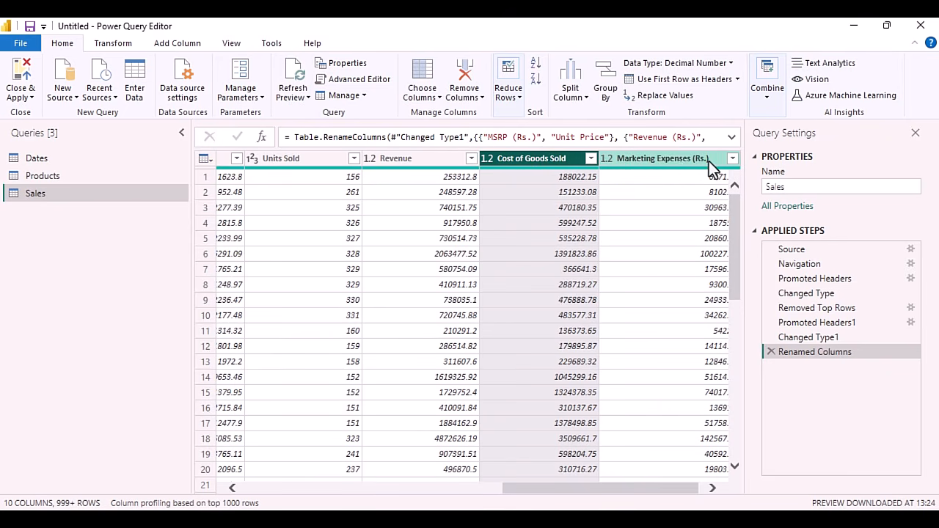
# Rename the Marketing Expenses (Rs.) column of the Sales query to Marketing Expenses.
pyautogui.click(704, 164)
pyautogui.doubleClick(709, 160)
pyautogui.click(696, 159)
pyautogui.press('BackSpace')
pyautogui.press('BackSpace')
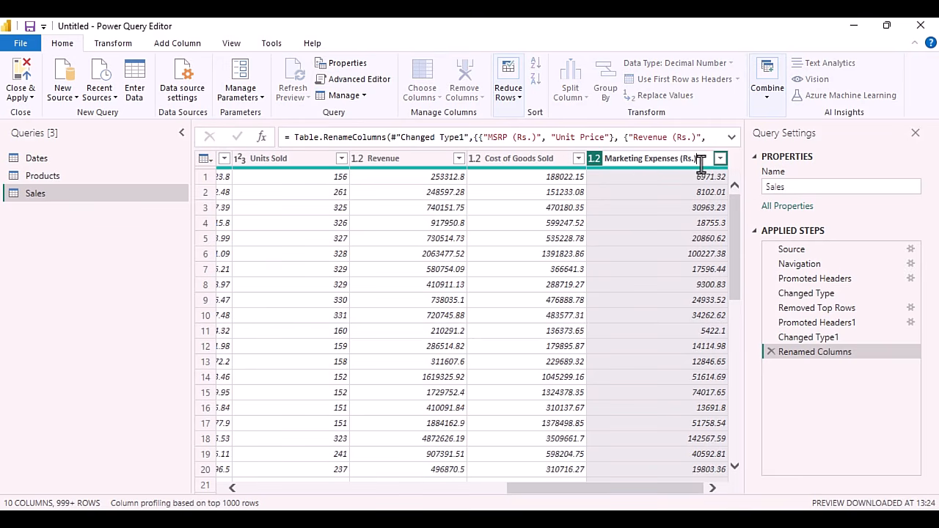
pyautogui.press('BackSpace')
pyautogui.press('BackSpace')
pyautogui.press('BackSpace')
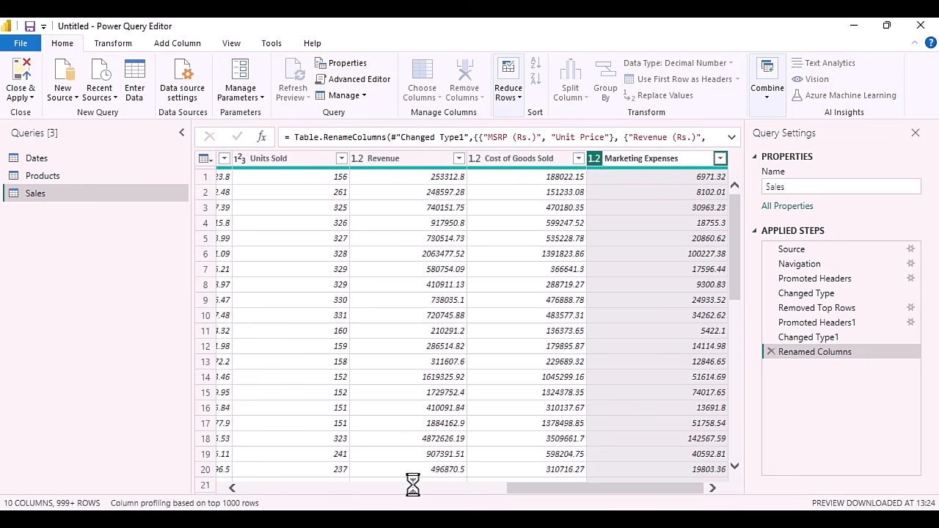
pyautogui.press('Return')
# Show the column distribution in the data preview and examine it across the Sales columns.
pyautogui.moveTo(546, 486); pyautogui.dragTo(387, 481)
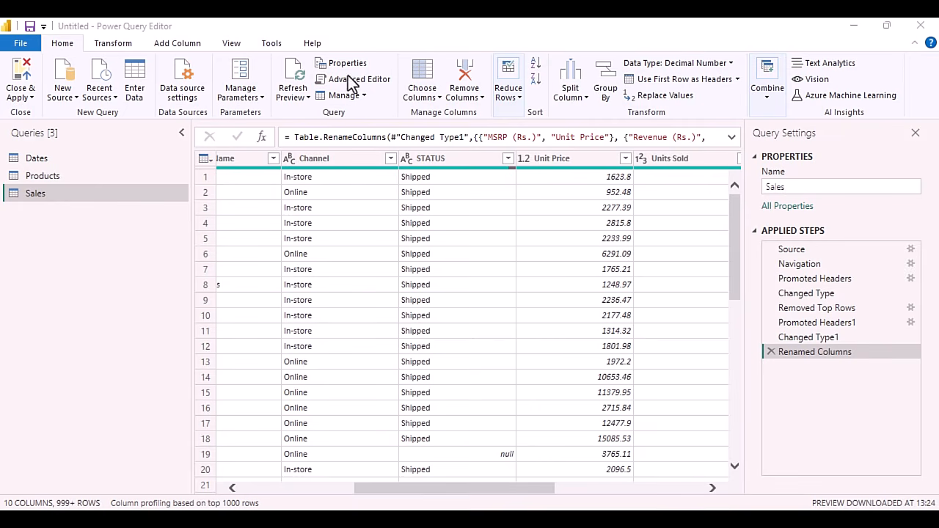
pyautogui.click(232, 43)
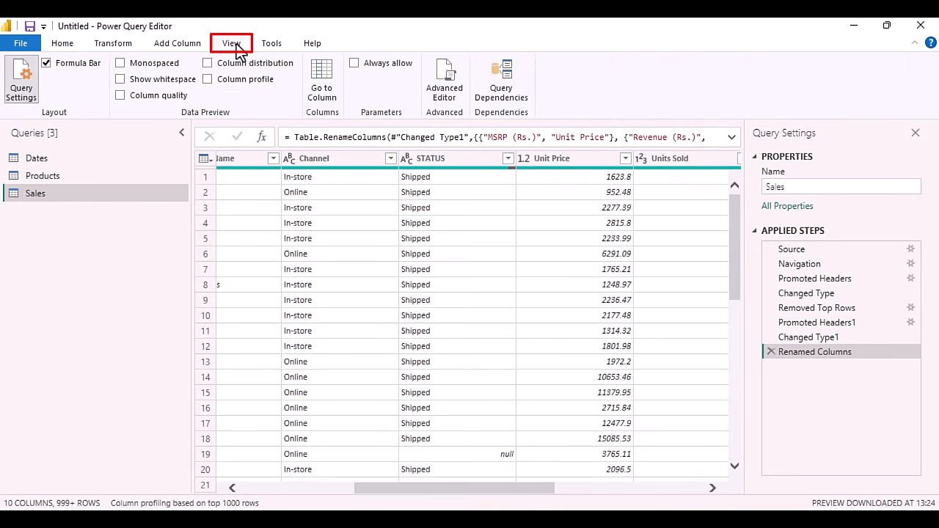
pyautogui.click(208, 80)
pyautogui.click(208, 80)
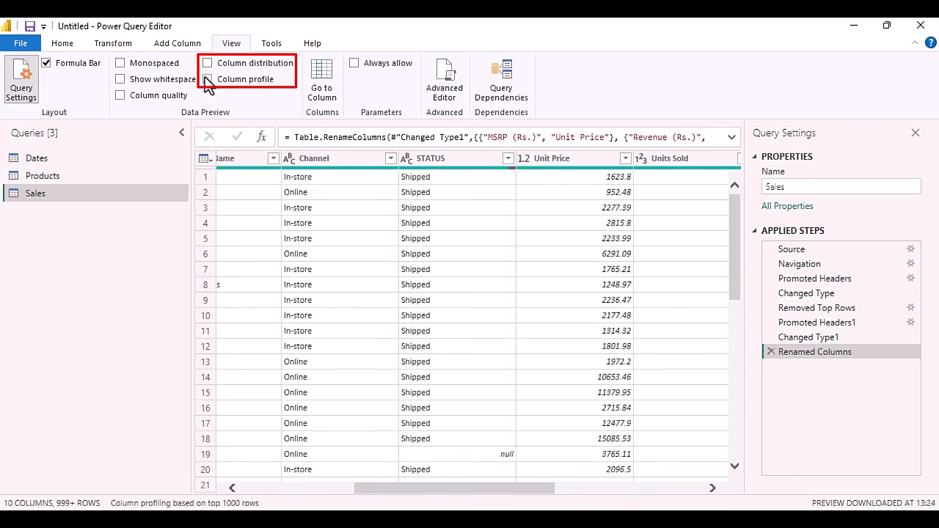
pyautogui.click(207, 63)
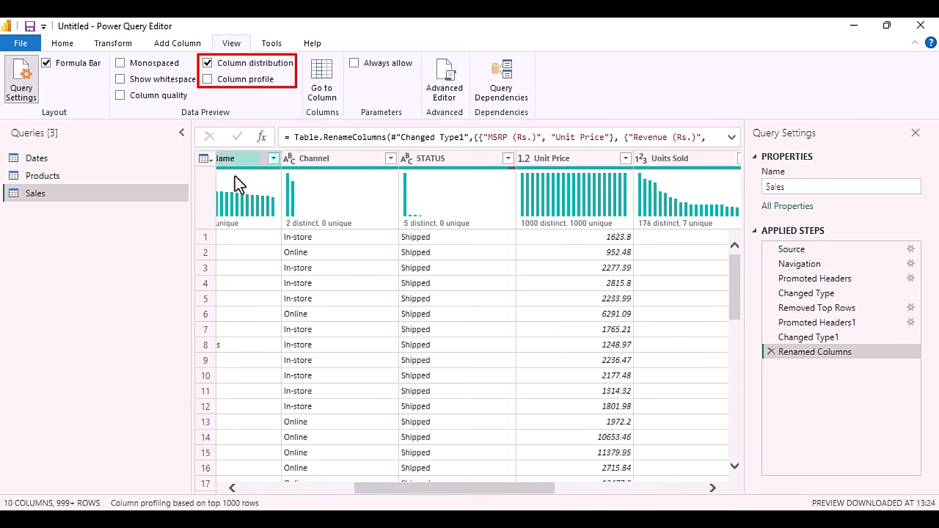
pyautogui.moveTo(488, 491); pyautogui.dragTo(340, 490)
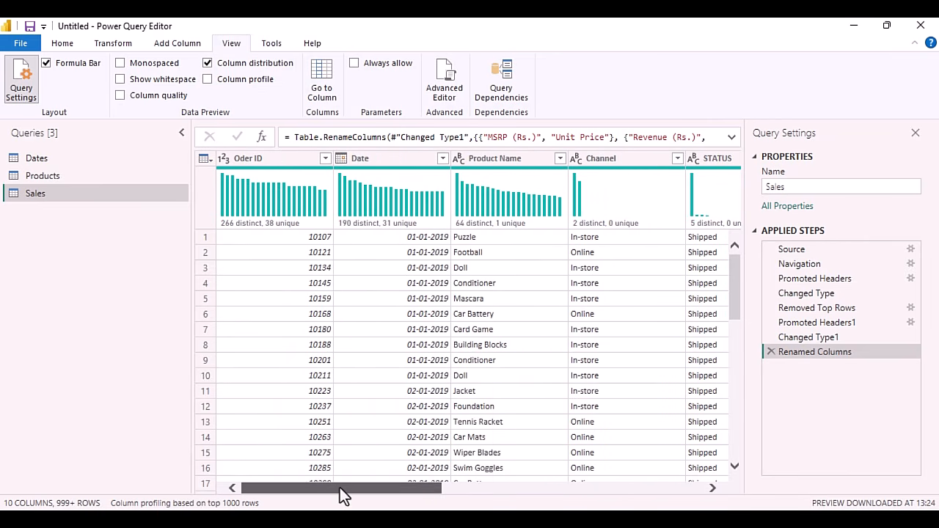
# Show column quality instead of column distribution and inspect the STATUS column for empty values.
pyautogui.click(208, 63)
pyautogui.click(120, 95)
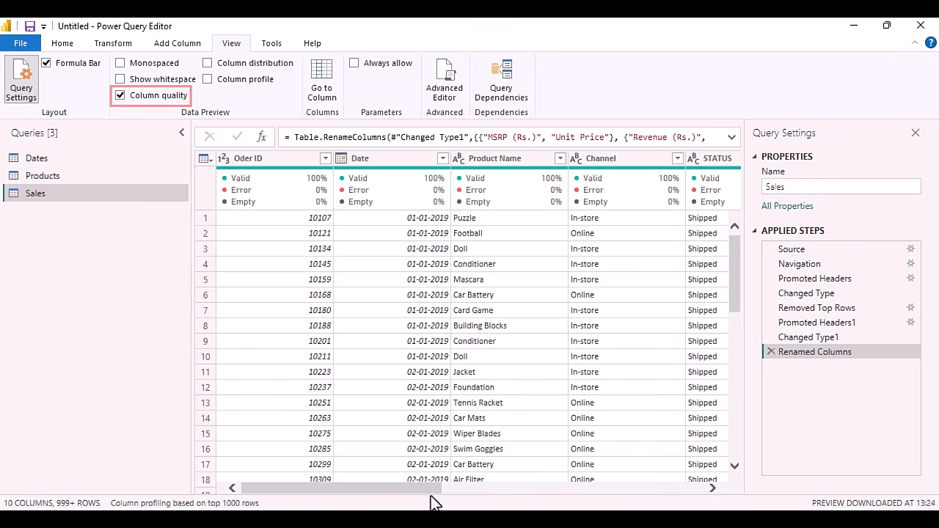
pyautogui.moveTo(430, 494); pyautogui.dragTo(557, 493)
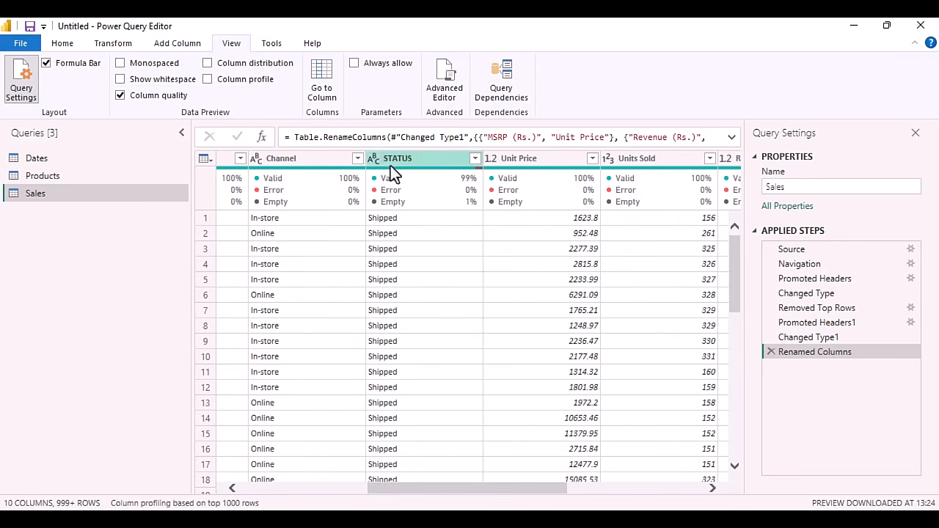
pyautogui.moveTo(435, 210)
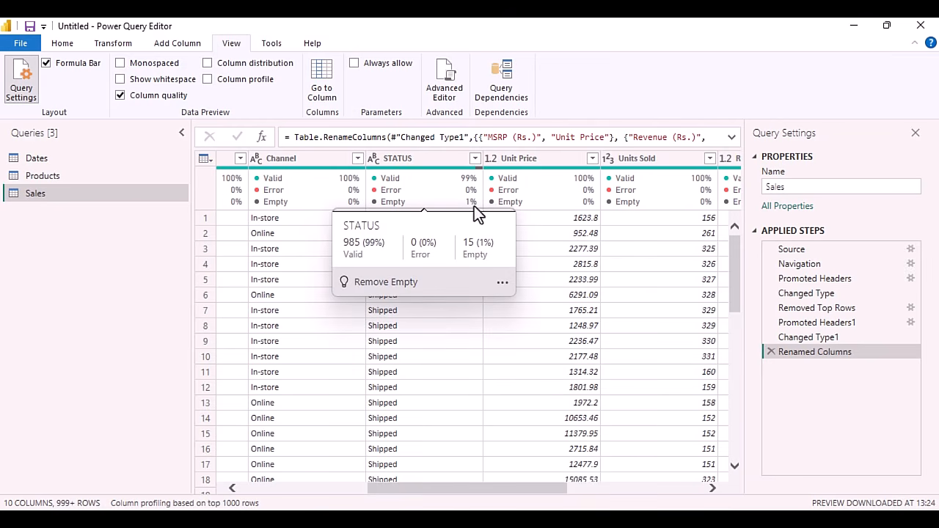
pyautogui.click(475, 158)
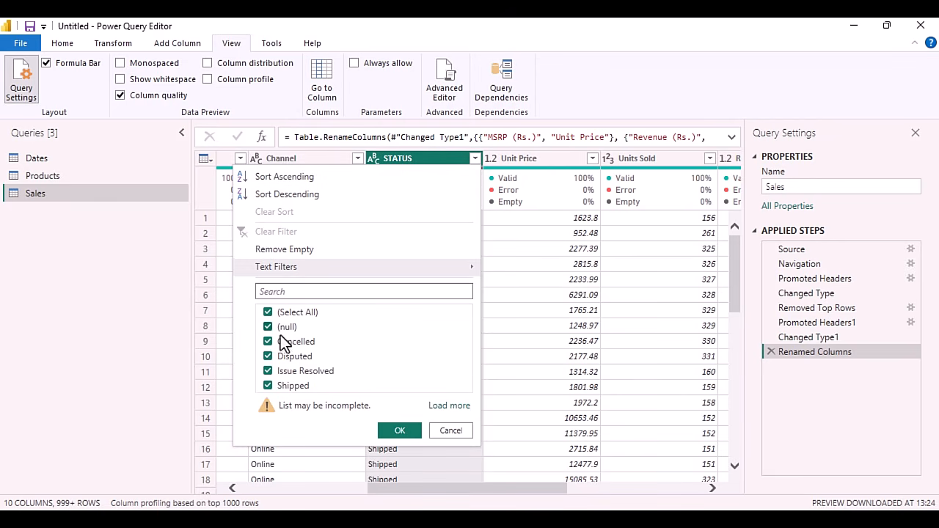
pyautogui.click(451, 430)
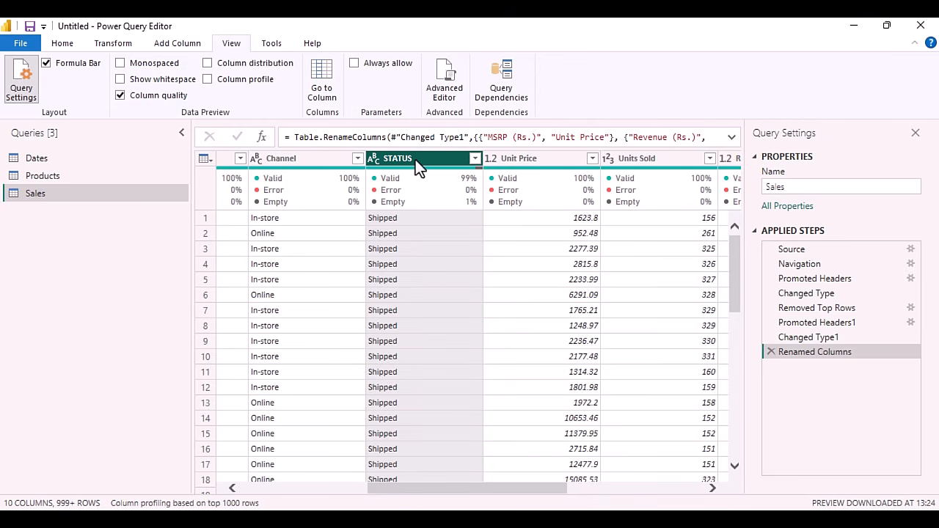
pyautogui.scroll(-2, 411, 374)
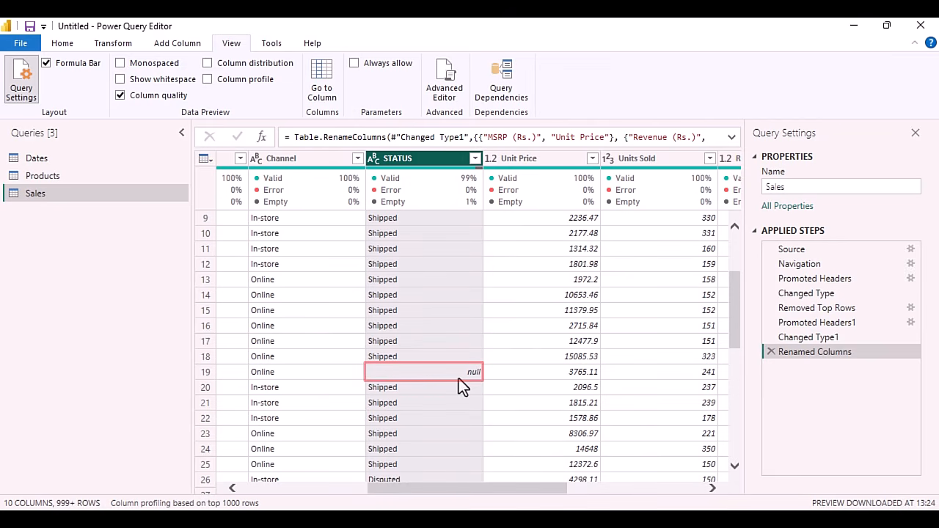
# Replace null values in the STATUS column of the Sales query with "Issue yet to resolve" and check the rows.
pyautogui.rightClick(418, 166)
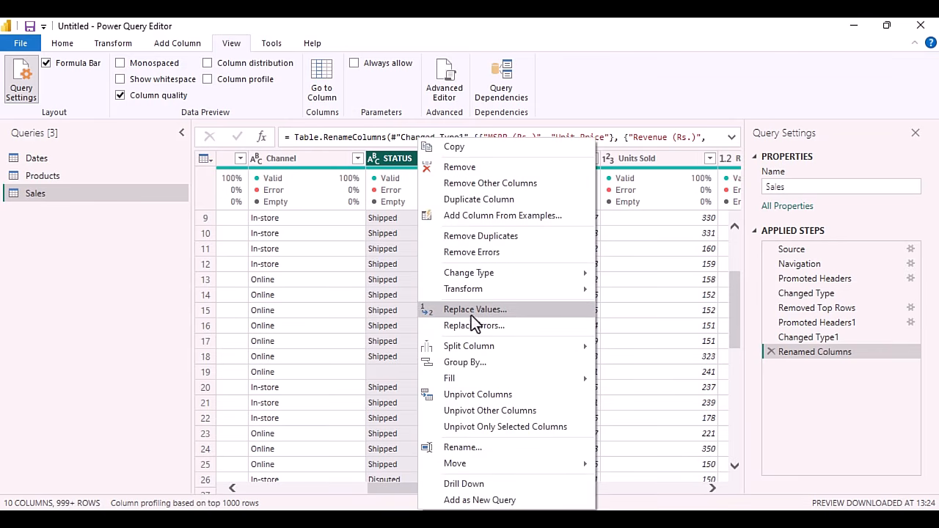
pyautogui.click(503, 310)
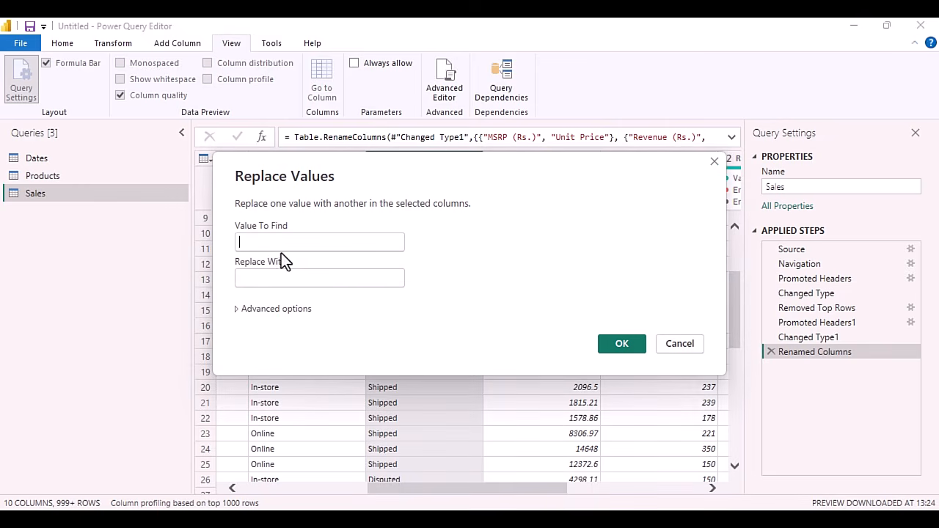
pyautogui.write('null')
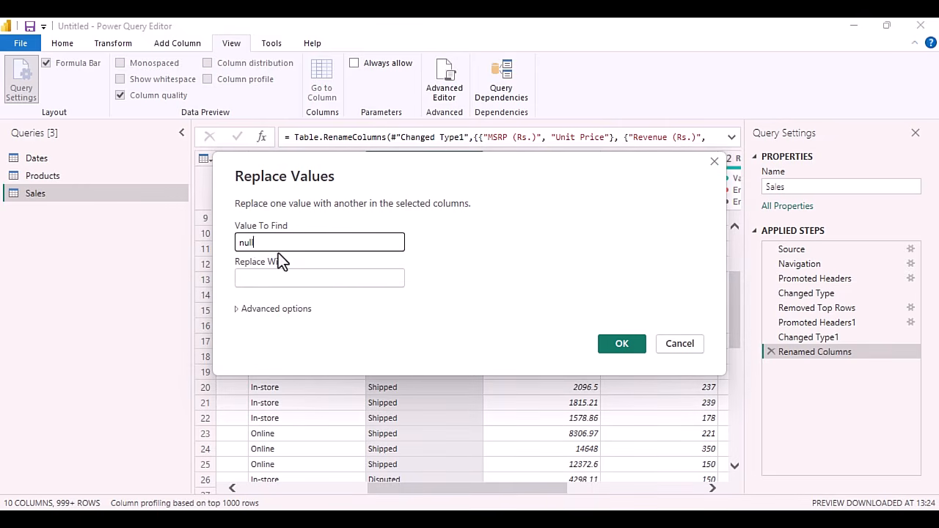
pyautogui.click(308, 278)
pyautogui.write('Issue ye')
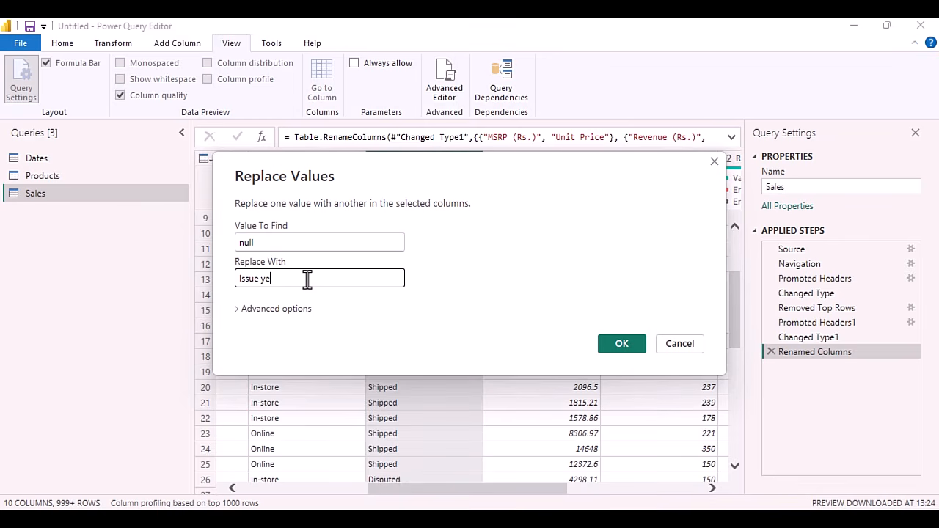
pyautogui.write('t to resolve')
pyautogui.click(616, 348)
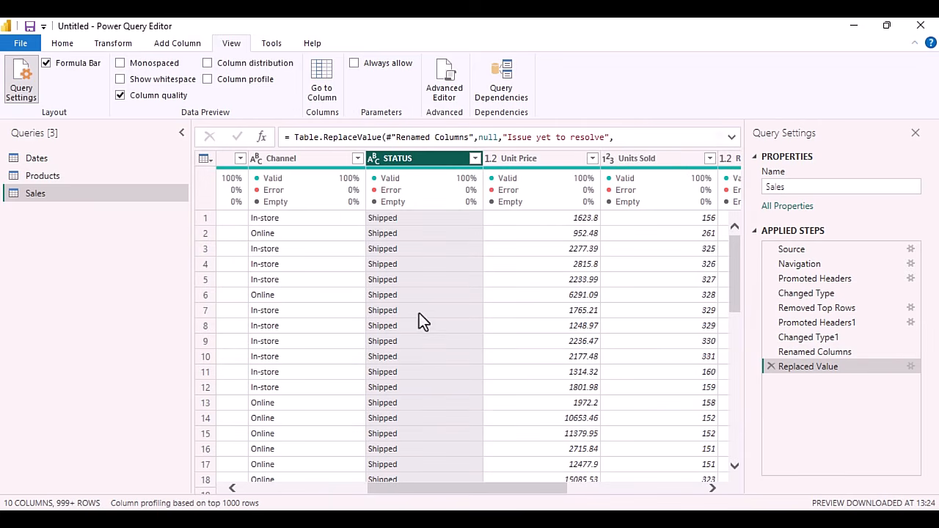
pyautogui.scroll(-4, 425, 337)
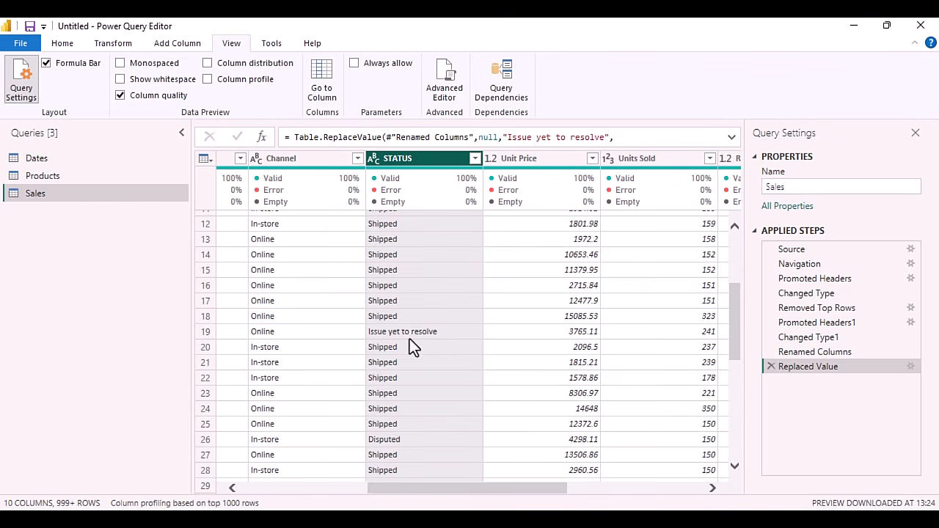
pyautogui.scroll(3, 342, 339)
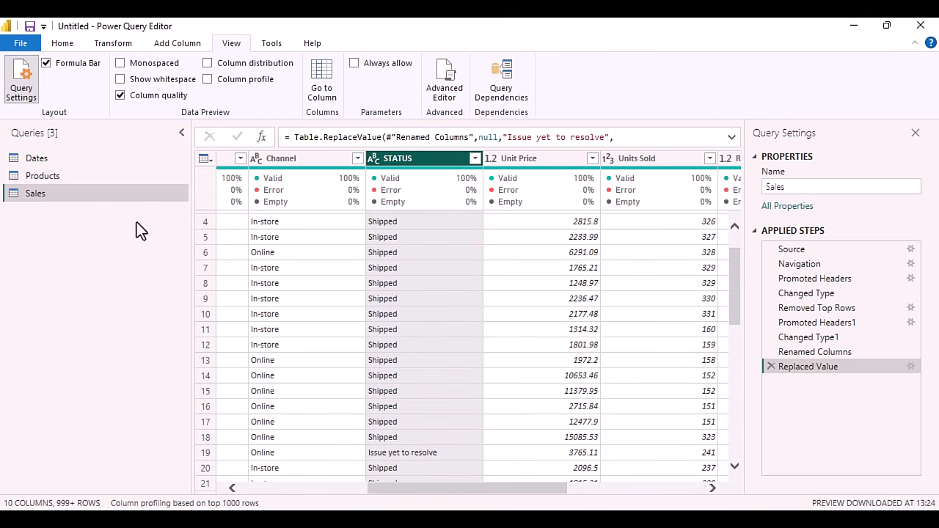
# Review the Products, Dates and Sales table queries in turn.
pyautogui.click(69, 177)
pyautogui.click(45, 161)
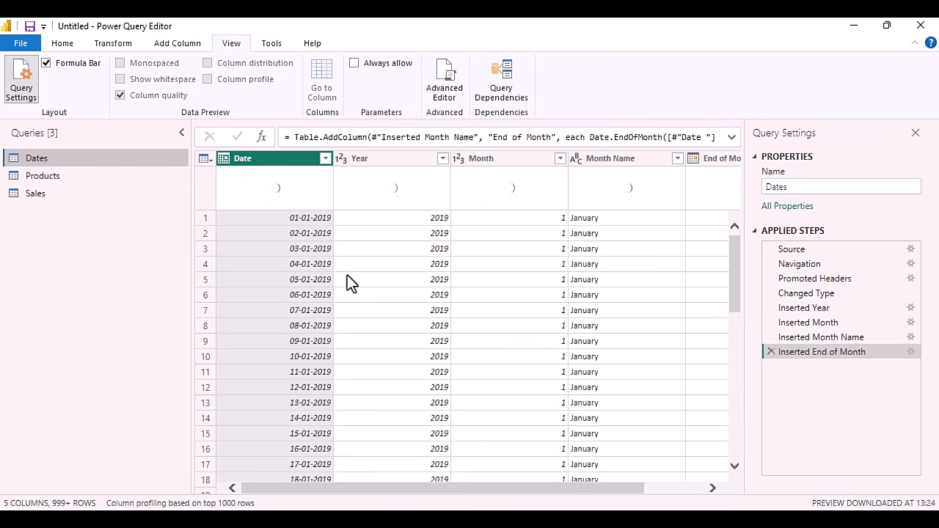
pyautogui.click(55, 45)
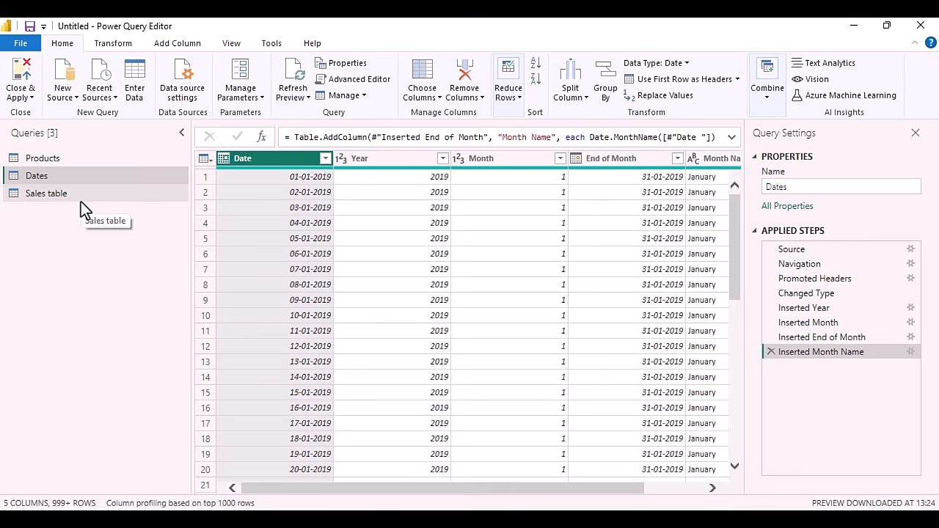
pyautogui.click(50, 160)
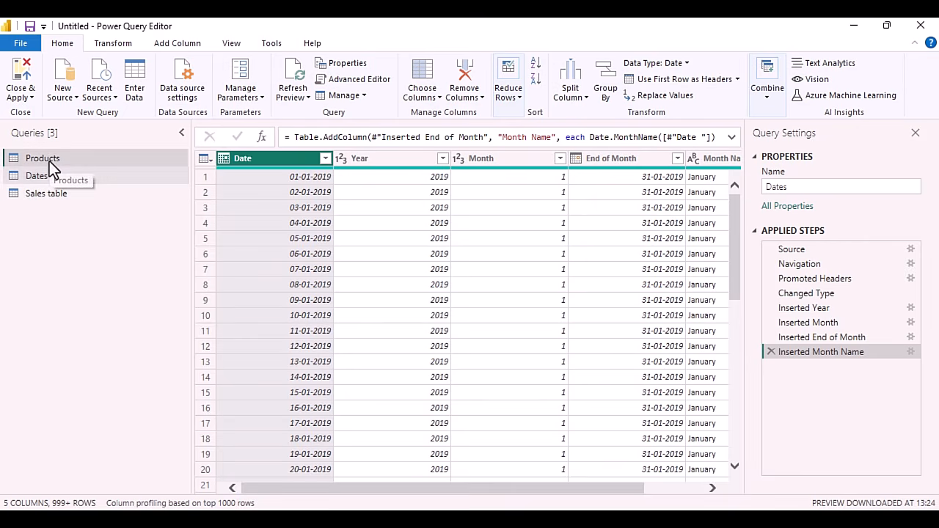
pyautogui.click(40, 177)
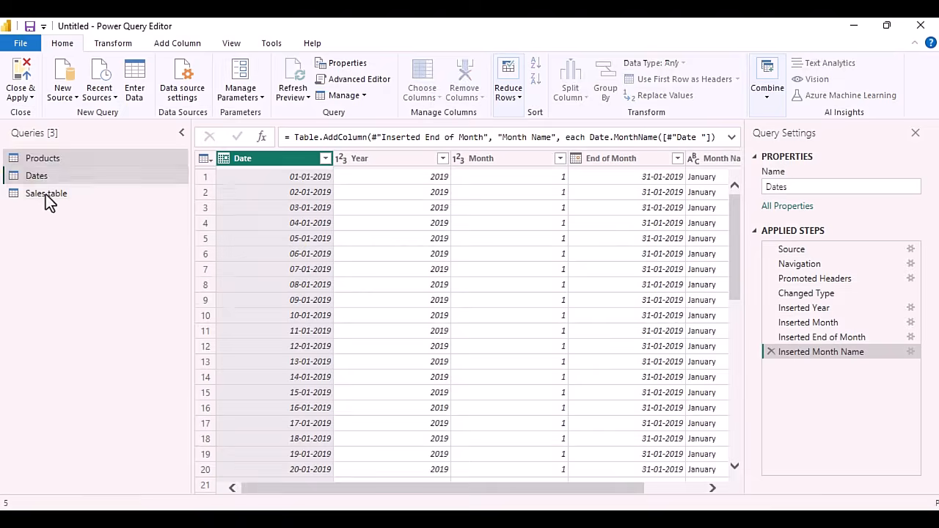
pyautogui.click(46, 196)
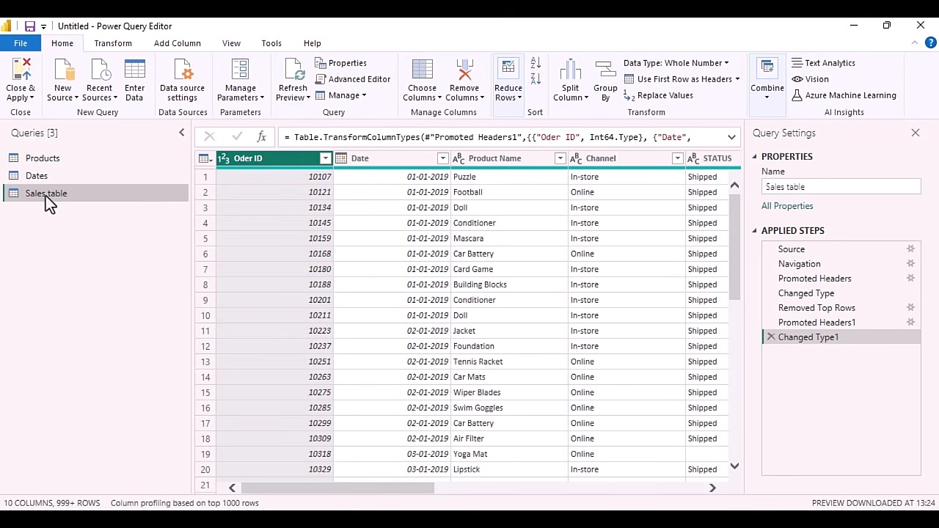
# Close the query editor and apply the pending query changes to the report.
pyautogui.click(20, 77)
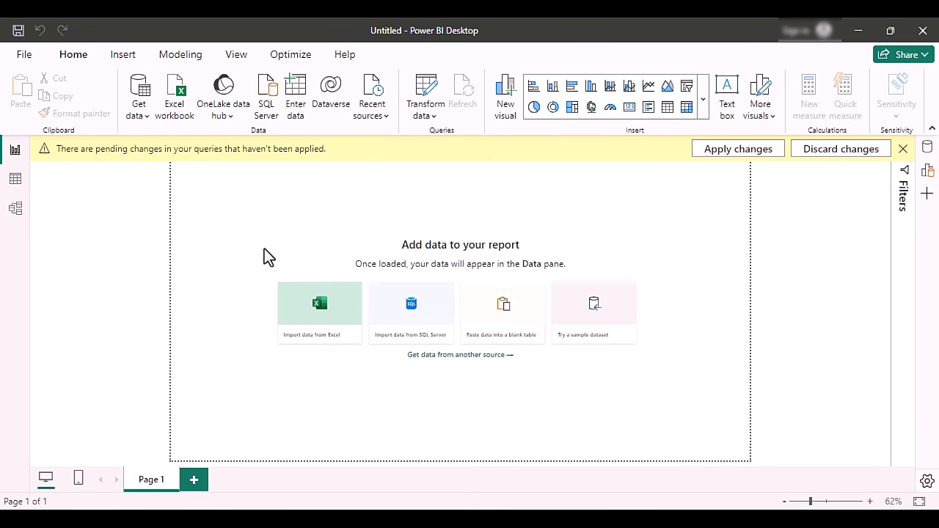
pyautogui.click(750, 152)
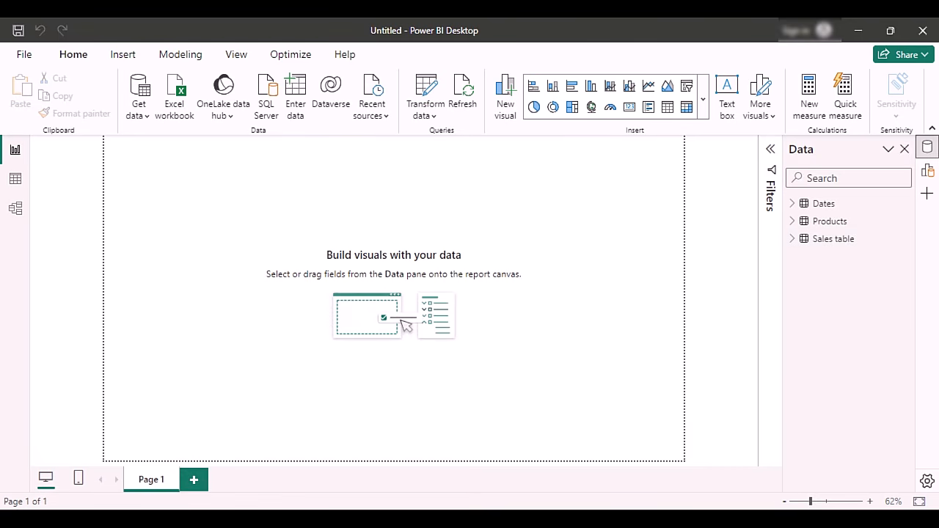
# Switch to the Sales Data workbook in Excel and look through its Products, Dates and Sales table sheets.
pyautogui.hotkey('alt', 'Tab')
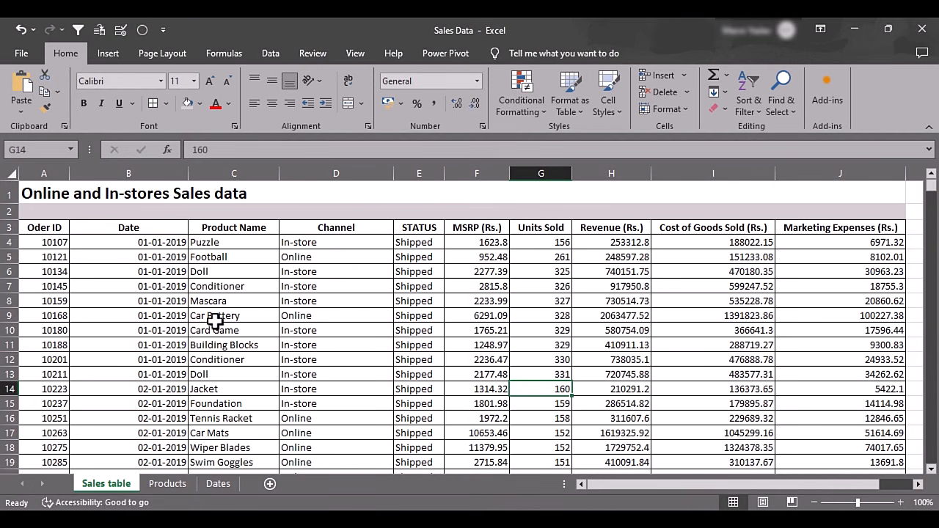
pyautogui.click(168, 485)
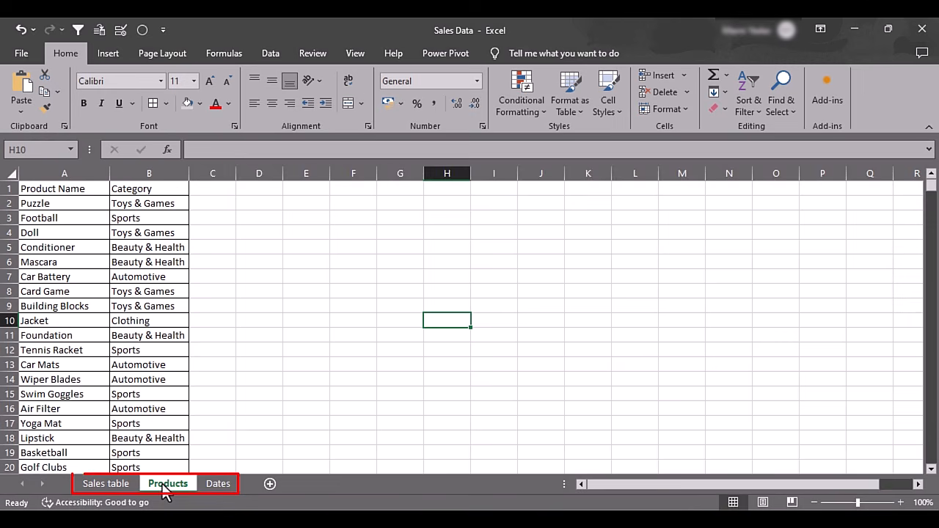
pyautogui.click(218, 486)
pyautogui.click(118, 484)
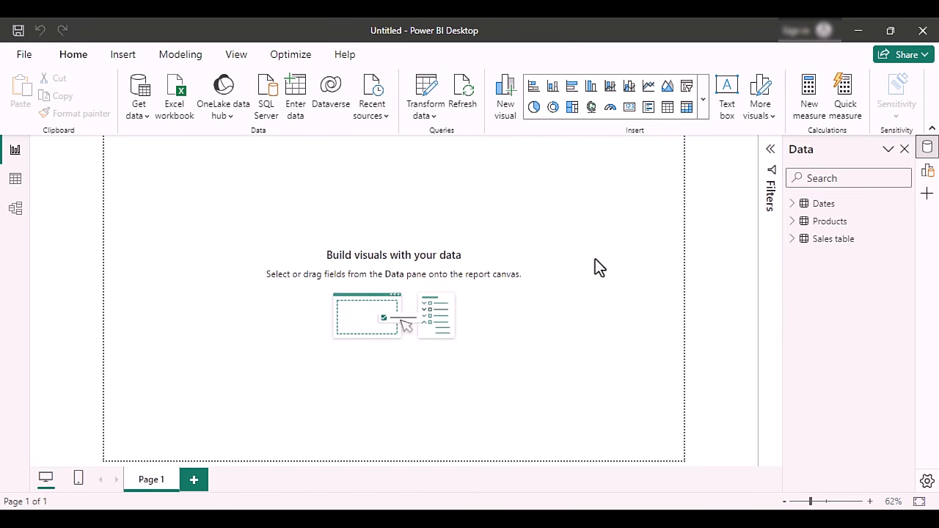
# Add a wide, short text box at the top of the report page containing "Sales Analysis and Trend Analysis".
pyautogui.click(727, 97)
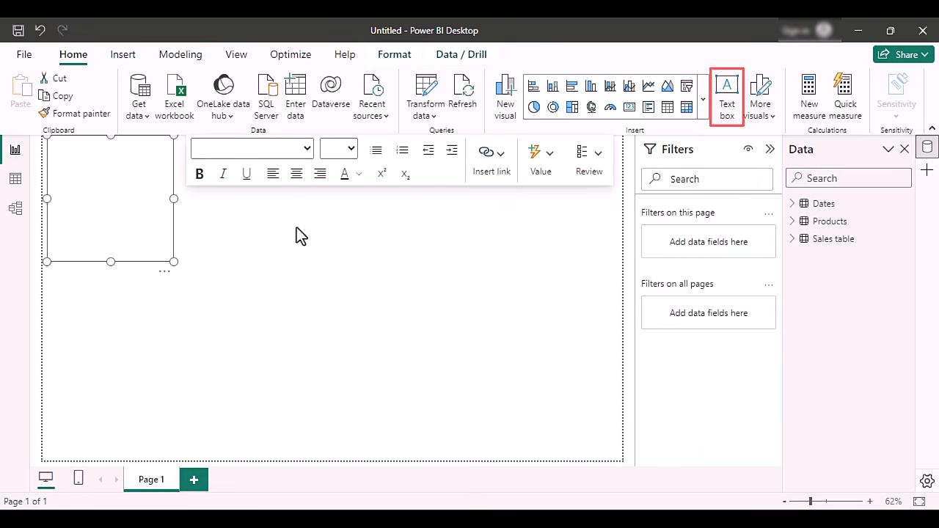
pyautogui.moveTo(174, 261); pyautogui.dragTo(264, 174)
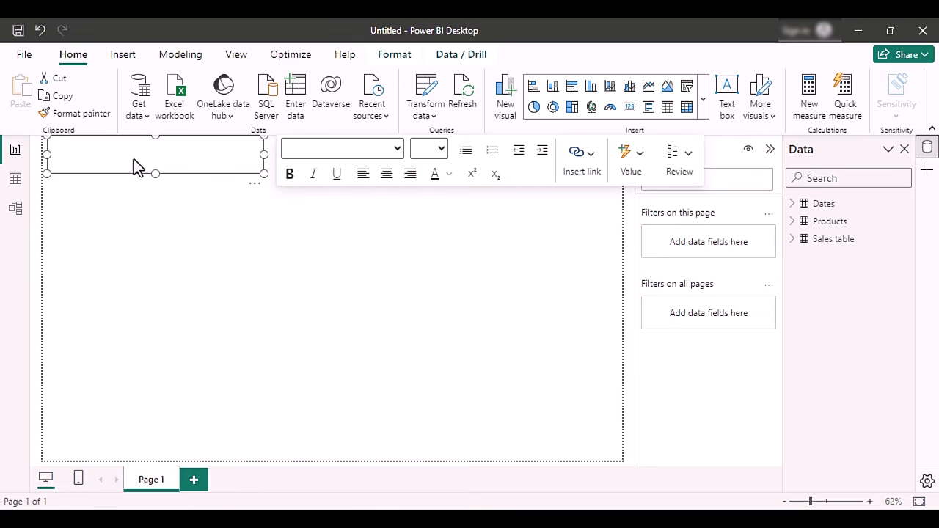
pyautogui.click(135, 166)
pyautogui.write('Sales Analysis and')
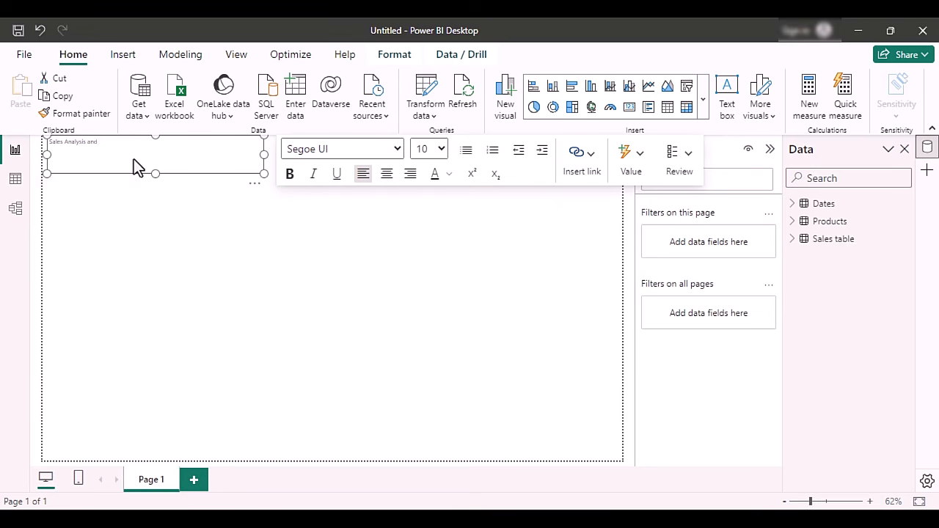
pyautogui.write(' Trend')
# Set the whole title text to font size 20 and make it bold.
pyautogui.moveTo(139, 141); pyautogui.dragTo(50, 147)
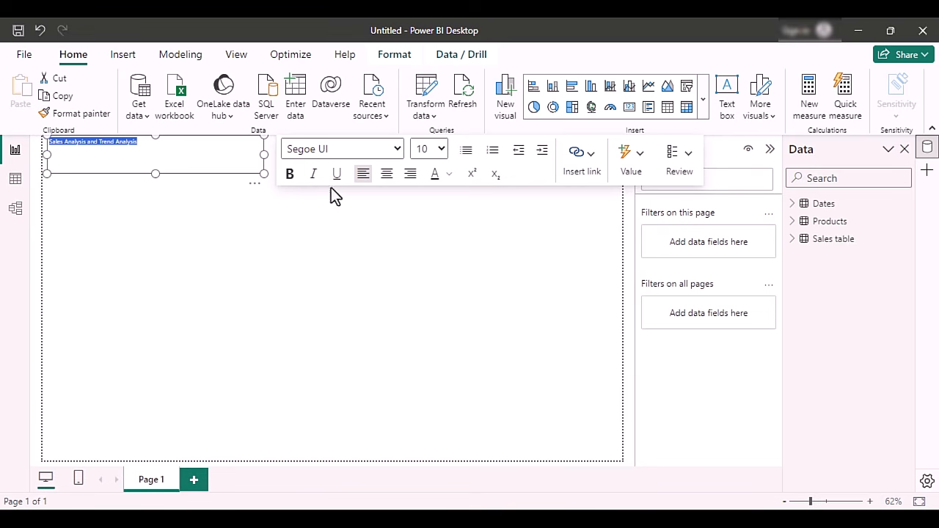
pyautogui.click(442, 150)
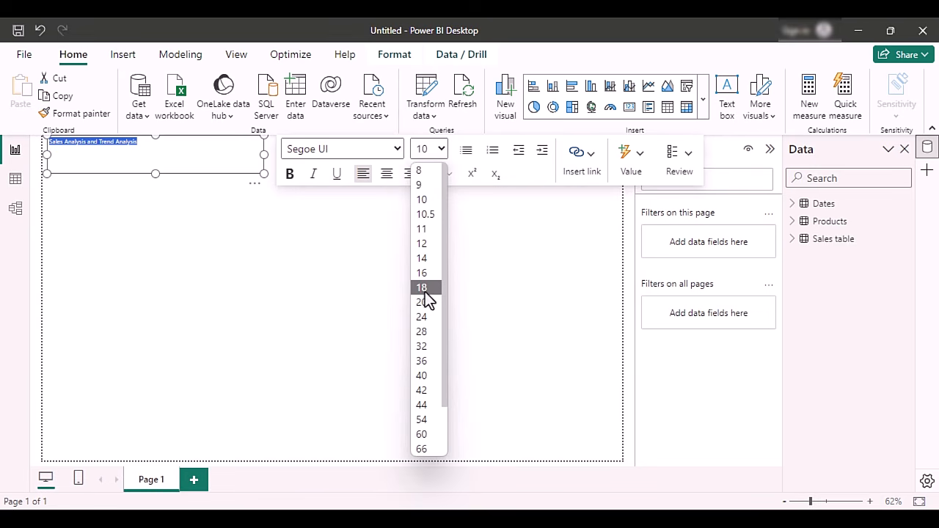
pyautogui.click(423, 287)
pyautogui.click(443, 151)
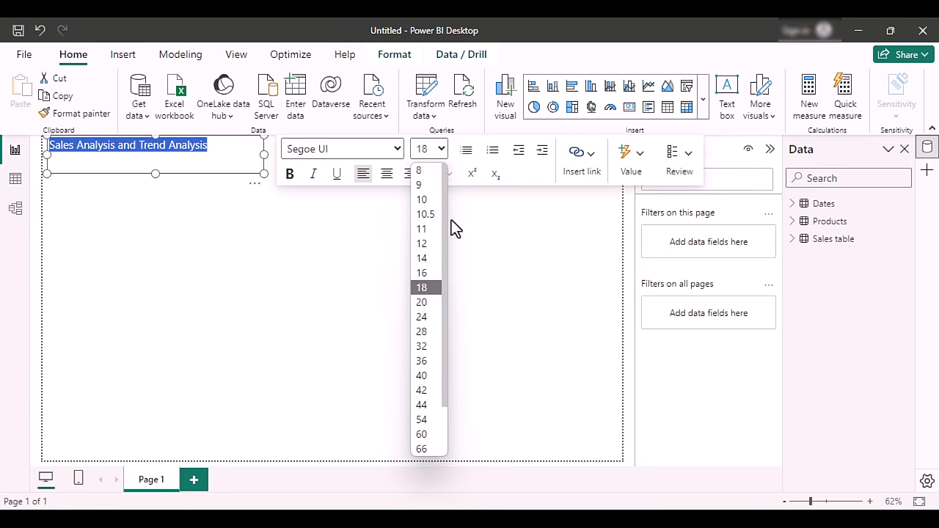
pyautogui.click(422, 303)
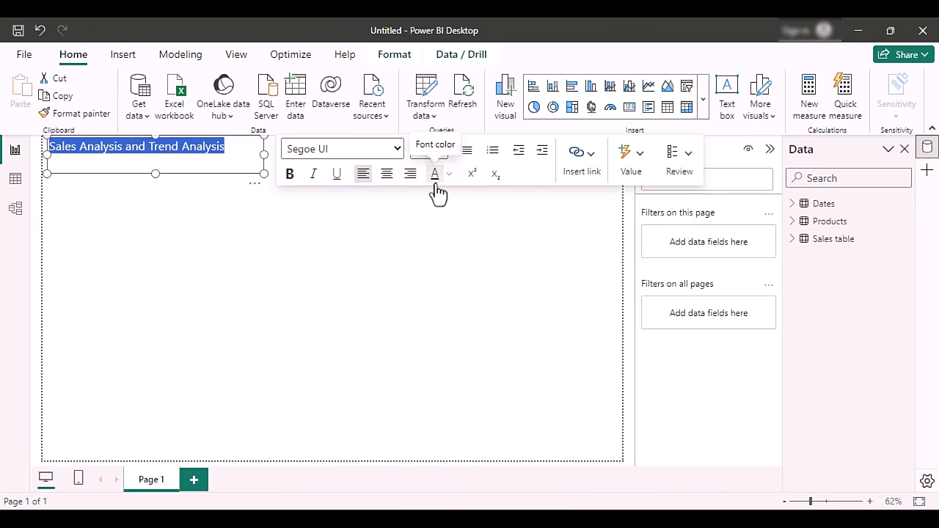
pyautogui.click(290, 177)
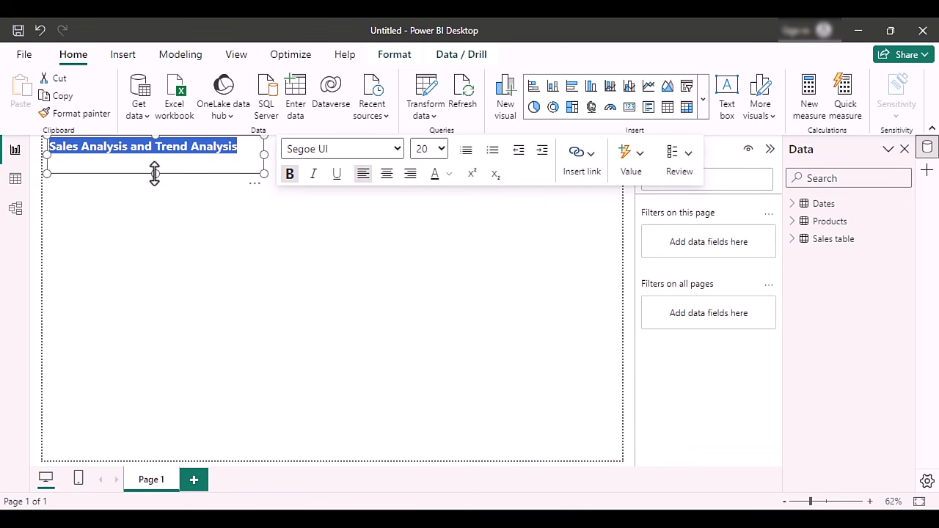
# Shorten the title text box to fit its text, give it a dark blue background and turn on its visual border.
pyautogui.click(255, 173)
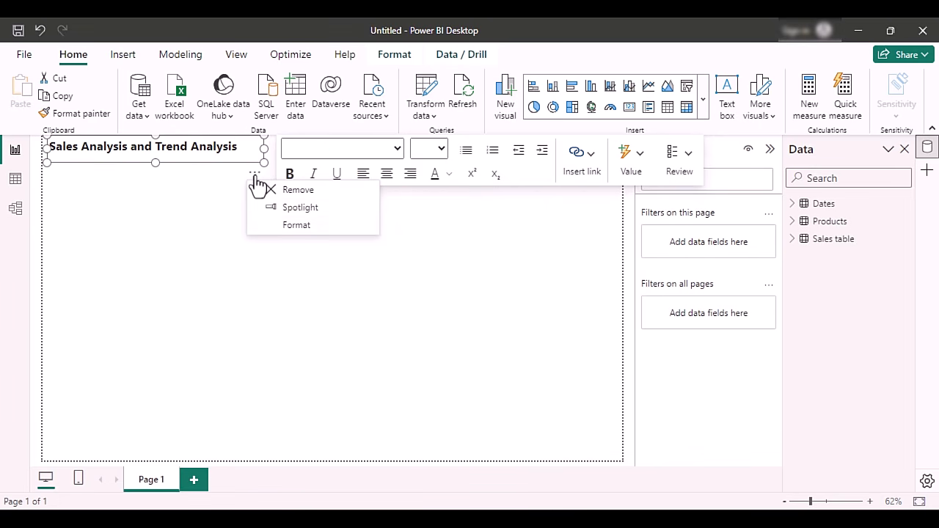
pyautogui.click(290, 234)
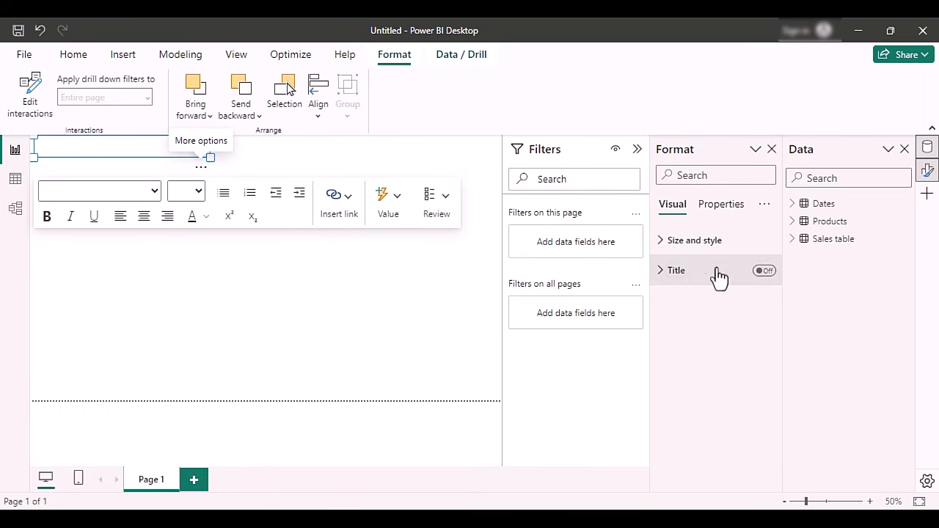
pyautogui.click(665, 245)
pyautogui.scroll(-2, 718, 403)
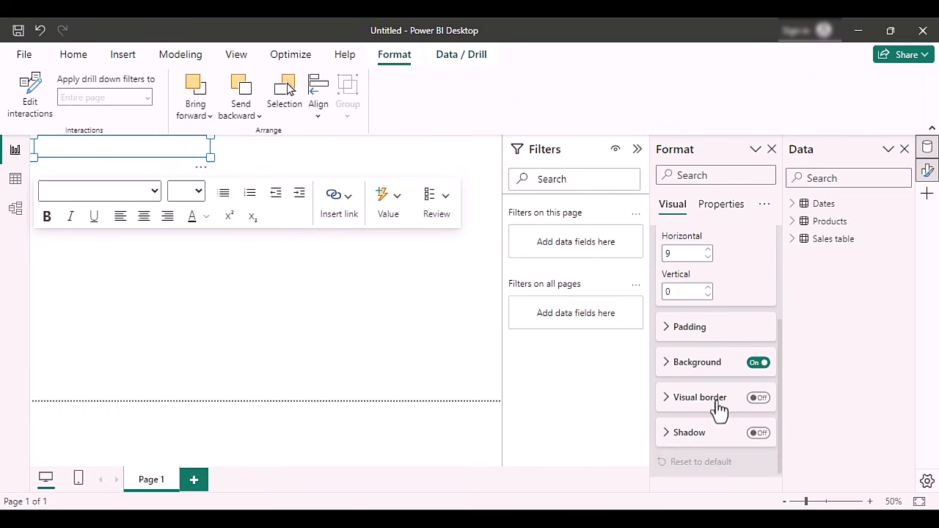
pyautogui.click(667, 362)
pyautogui.click(694, 401)
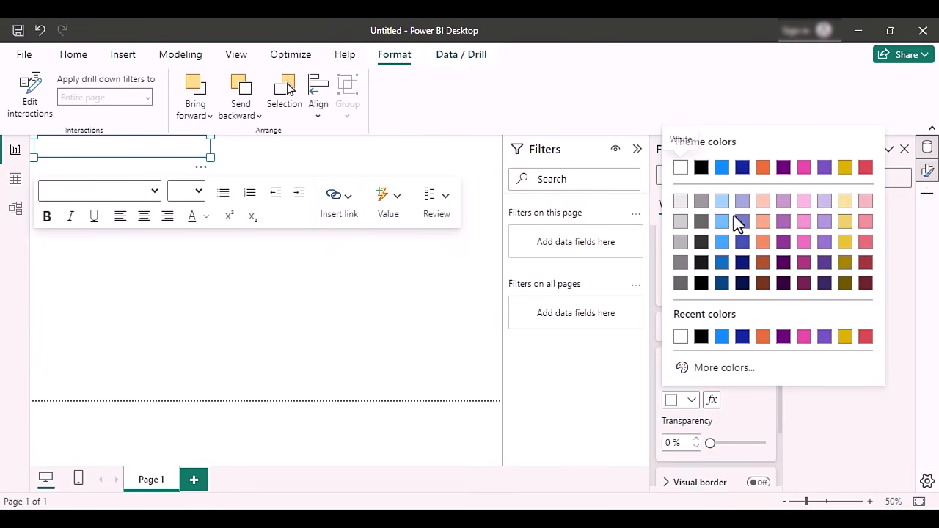
pyautogui.click(742, 166)
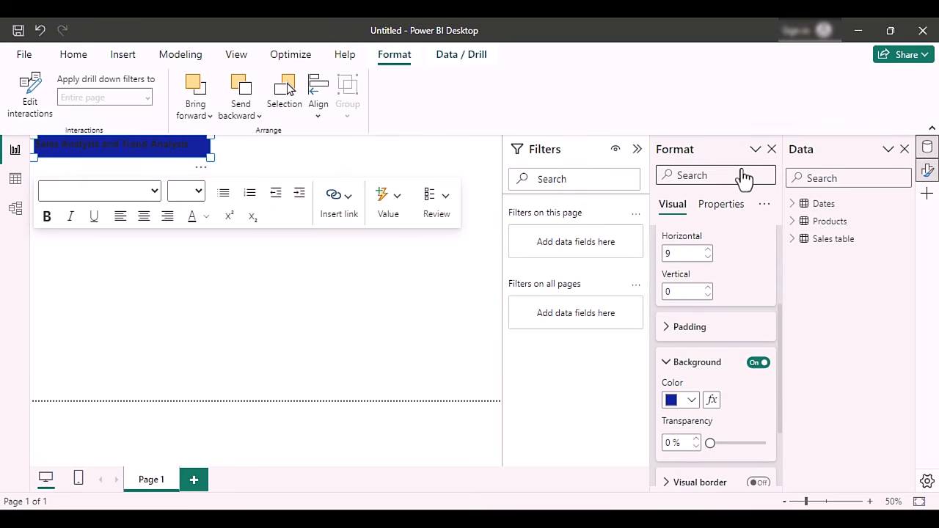
pyautogui.click(763, 482)
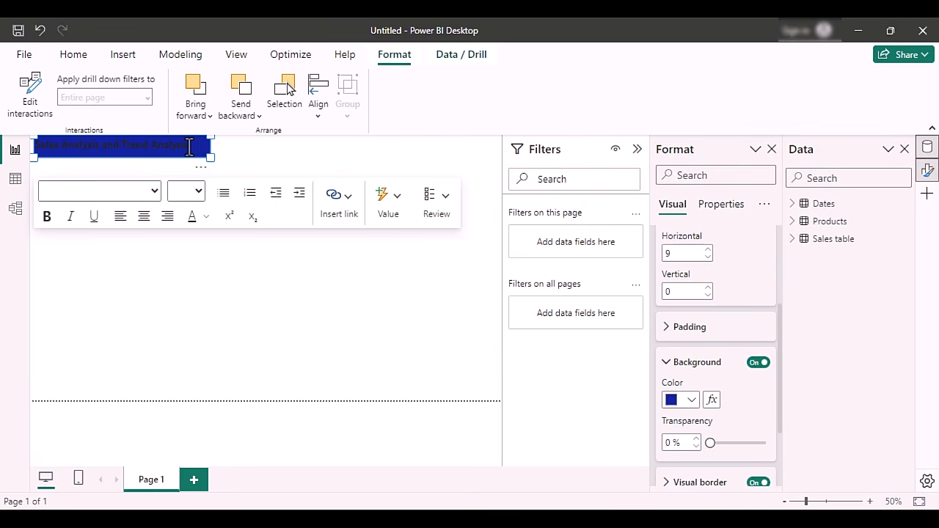
# Change the title's font colour to white, then hide the filter and formatting panes.
pyautogui.moveTo(189, 146); pyautogui.dragTo(37, 146)
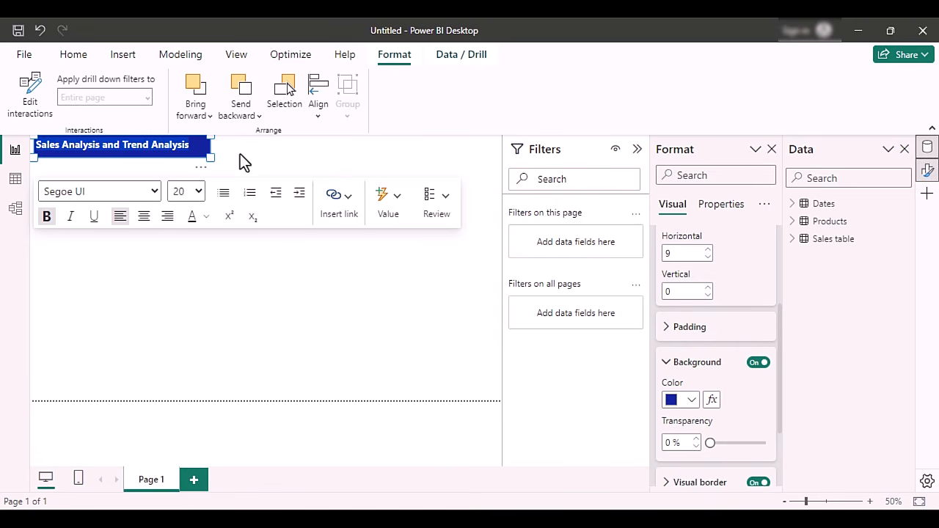
pyautogui.tripleClick(166, 149)
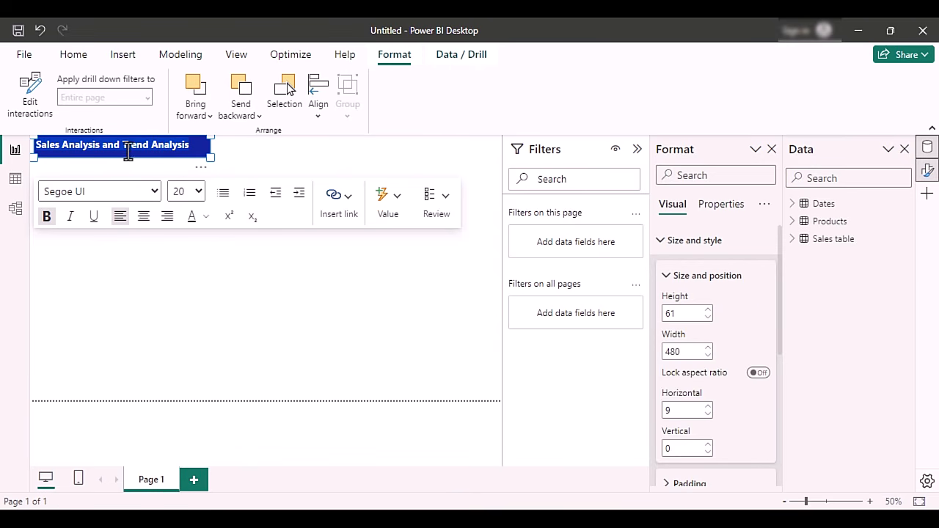
pyautogui.click(206, 226)
pyautogui.click(220, 268)
pyautogui.click(184, 273)
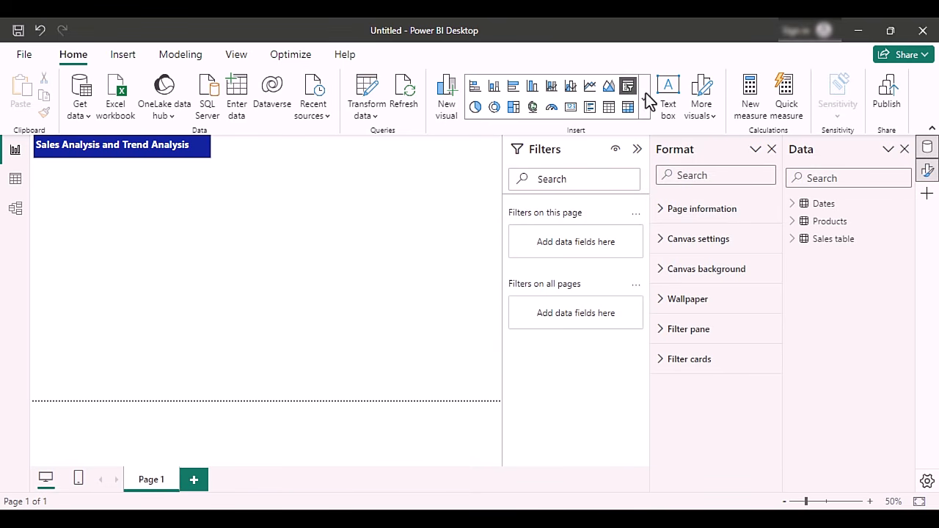
pyautogui.click(636, 153)
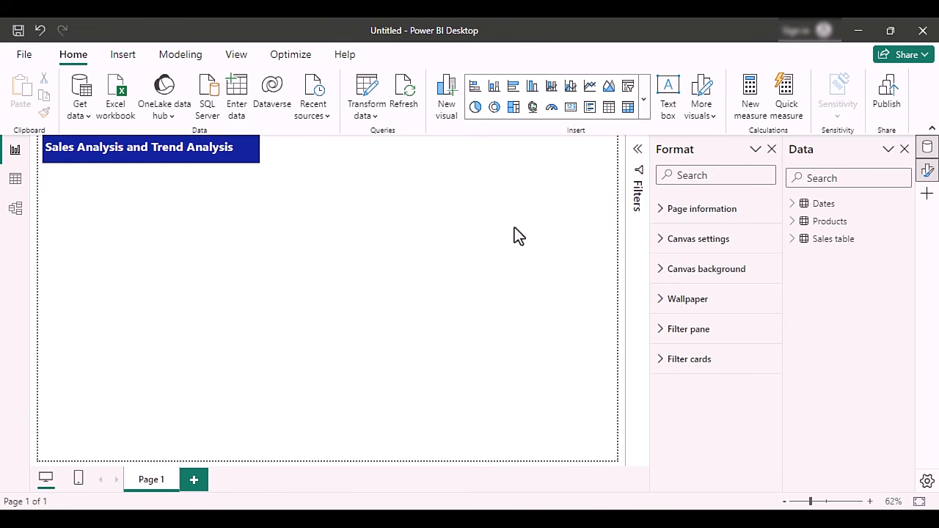
pyautogui.click(772, 151)
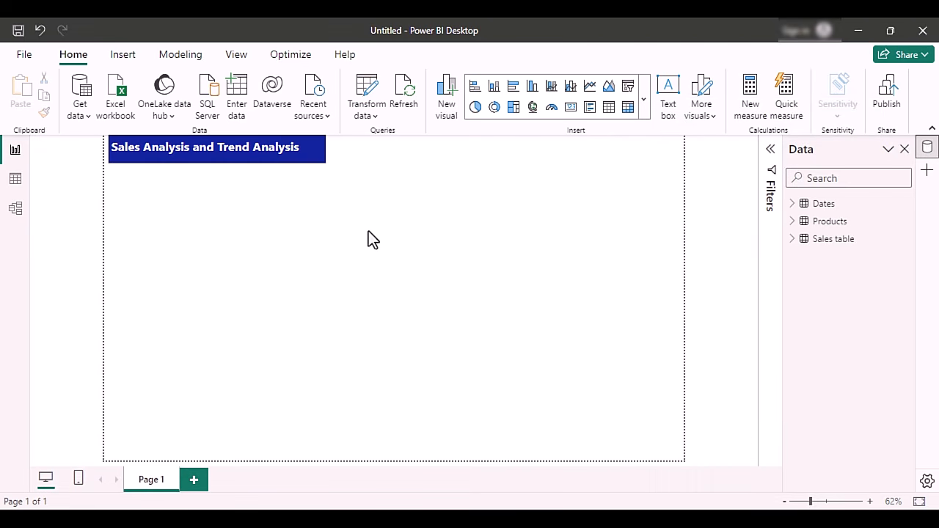
# Try the Sales table's Revenue (Rs.) field as a card visual on the report page, and remove the card.
pyautogui.click(792, 240)
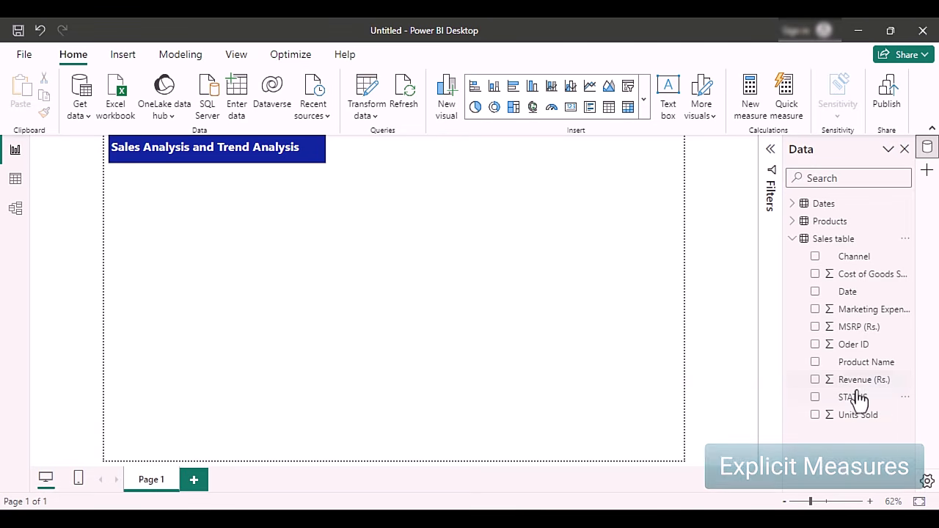
pyautogui.moveTo(851, 385); pyautogui.dragTo(438, 289)
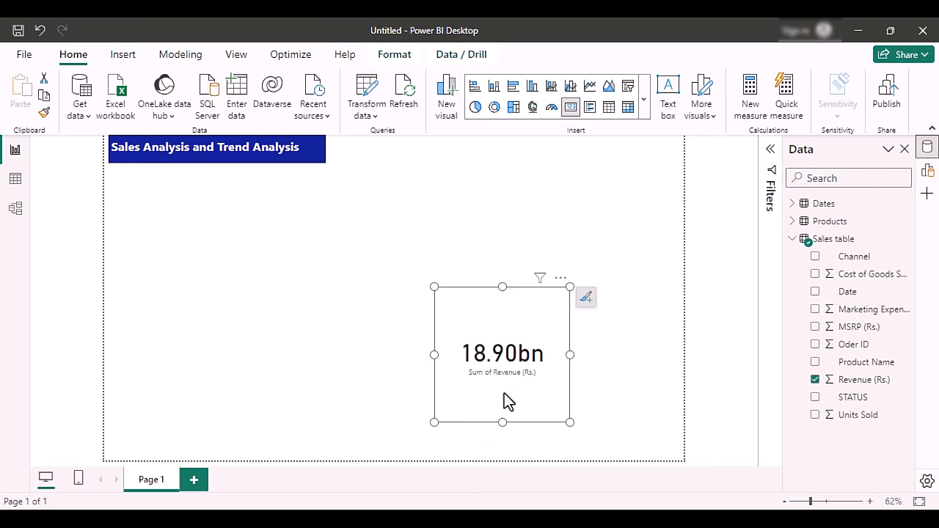
pyautogui.click(561, 278)
pyautogui.click(603, 314)
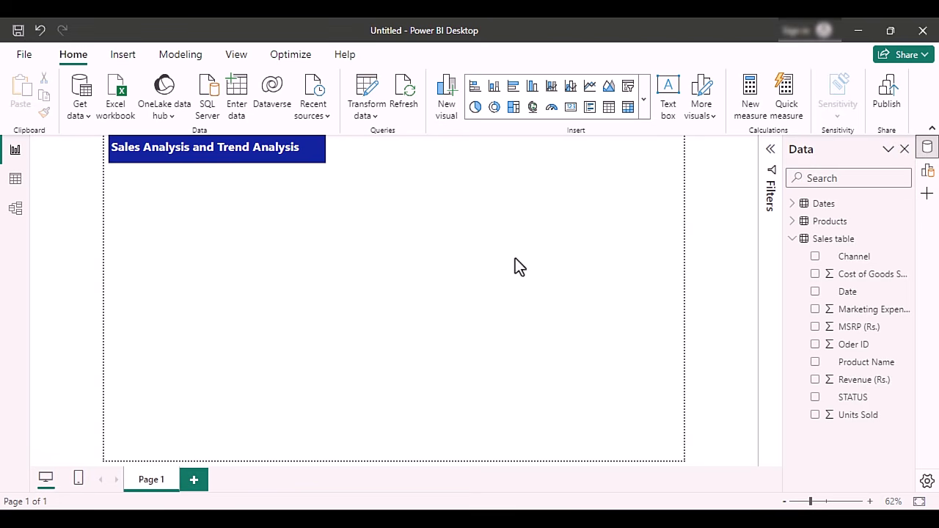
# Arrange the data model diagram so the Sales table sits between the Products and Dates tables, and collapse the side panes.
pyautogui.click(15, 209)
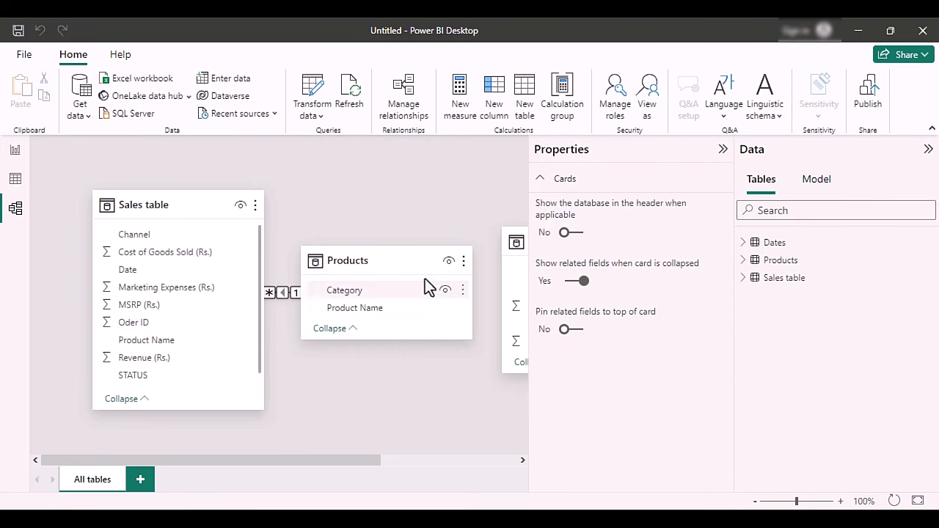
pyautogui.click(723, 149)
pyautogui.moveTo(342, 203); pyautogui.dragTo(94, 218)
pyautogui.moveTo(183, 204); pyautogui.dragTo(415, 206)
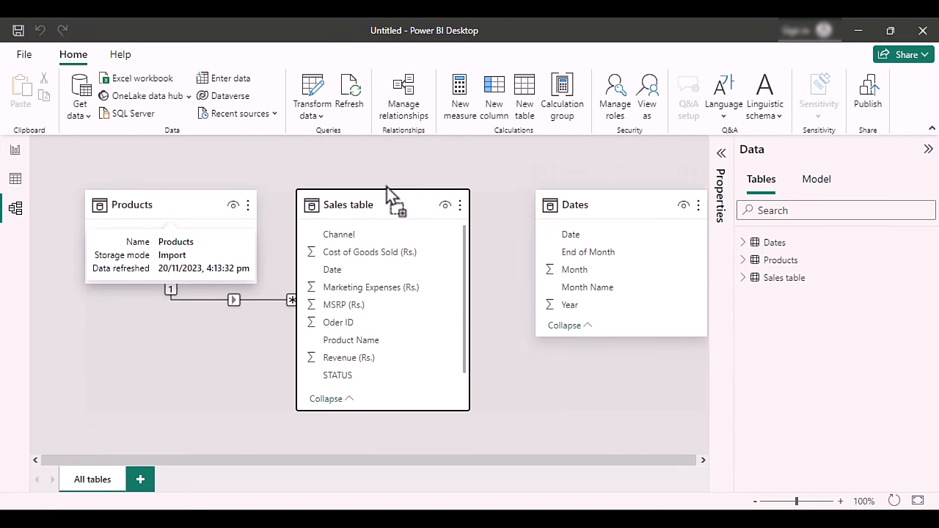
pyautogui.click(927, 151)
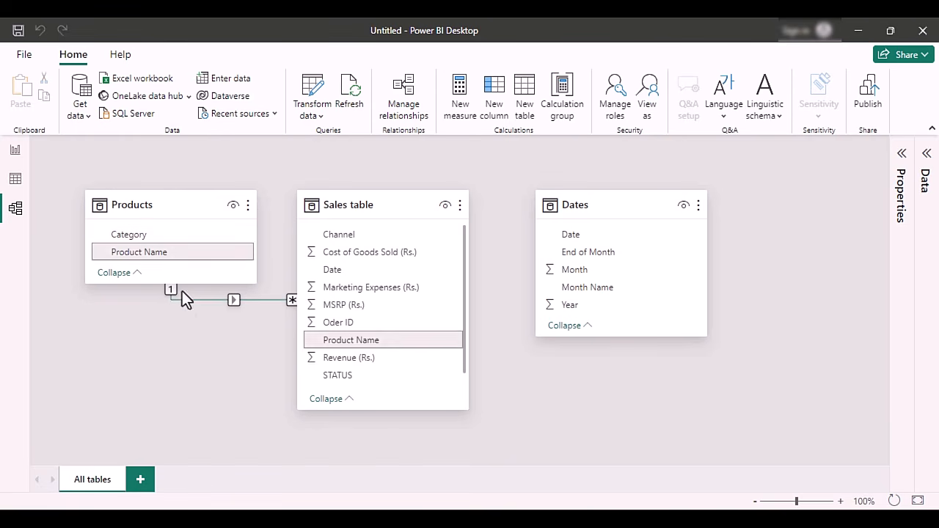
# Create a relationship from the Dates table's Date field to the Sales table's Date field, and view the Dates table's rows.
pyautogui.moveTo(371, 209)
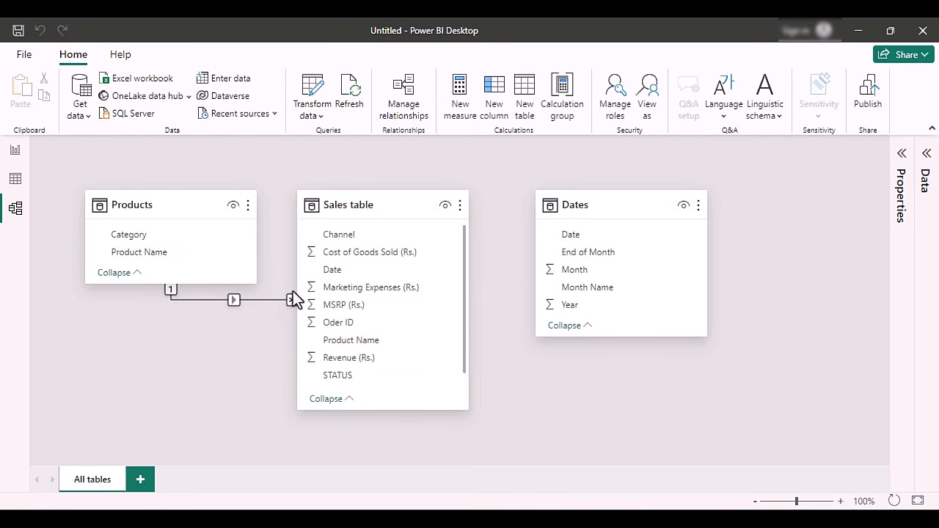
pyautogui.moveTo(562, 236)
pyautogui.mouseDown()
pyautogui.moveTo(448, 268)
pyautogui.moveTo(357, 273)
pyautogui.mouseUp()
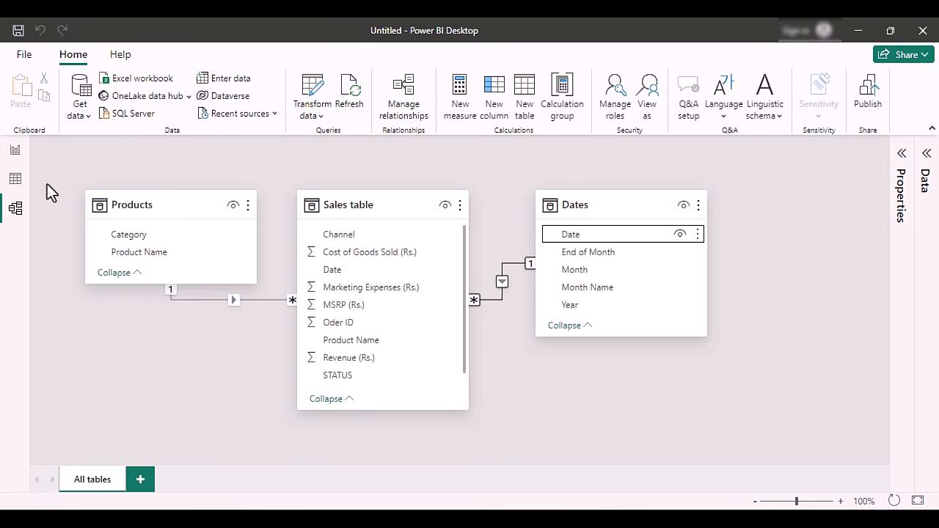
pyautogui.click(15, 180)
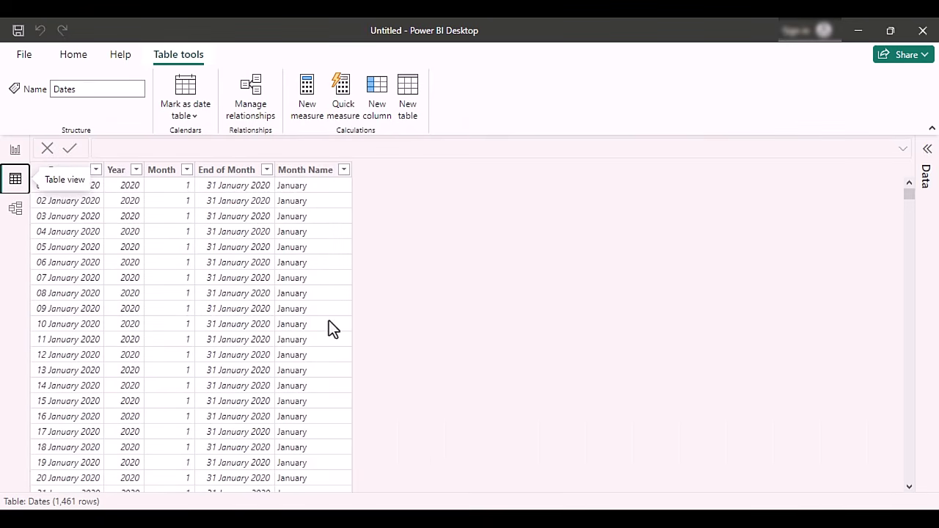
# Return to the report page and create the measure Total Revenue = SUM(Sales[Revenue]) in the Dates table.
pyautogui.click(15, 151)
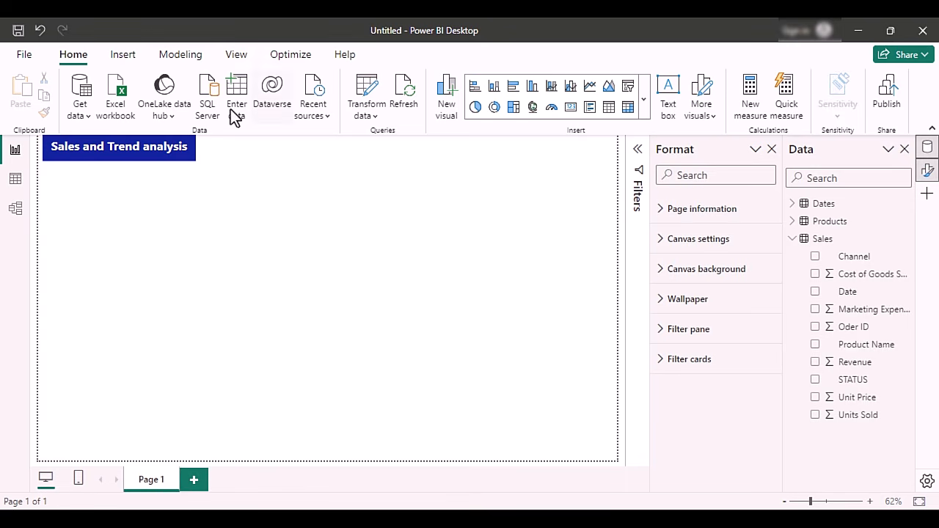
pyautogui.click(182, 56)
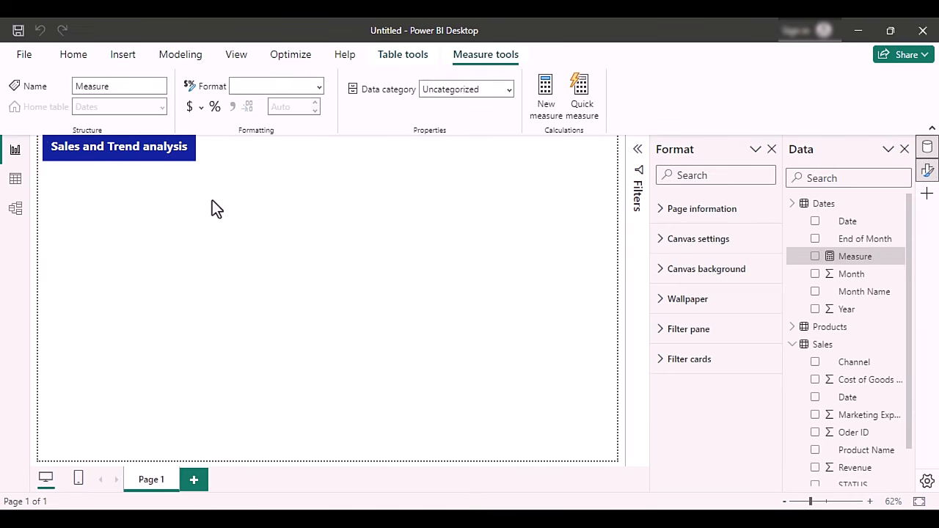
pyautogui.doubleClick(135, 147)
pyautogui.write('To')
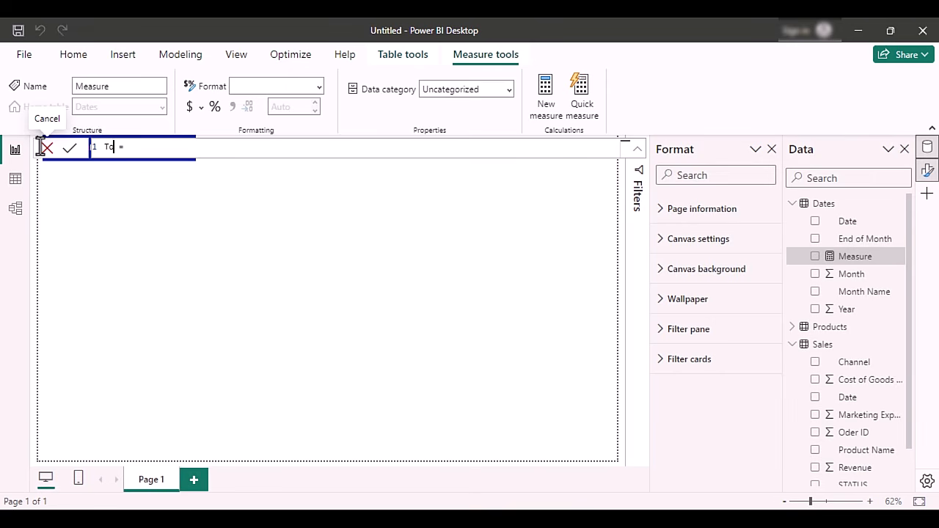
pyautogui.write('tal Revenue')
pyautogui.click(223, 144)
pyautogui.write('sum(')
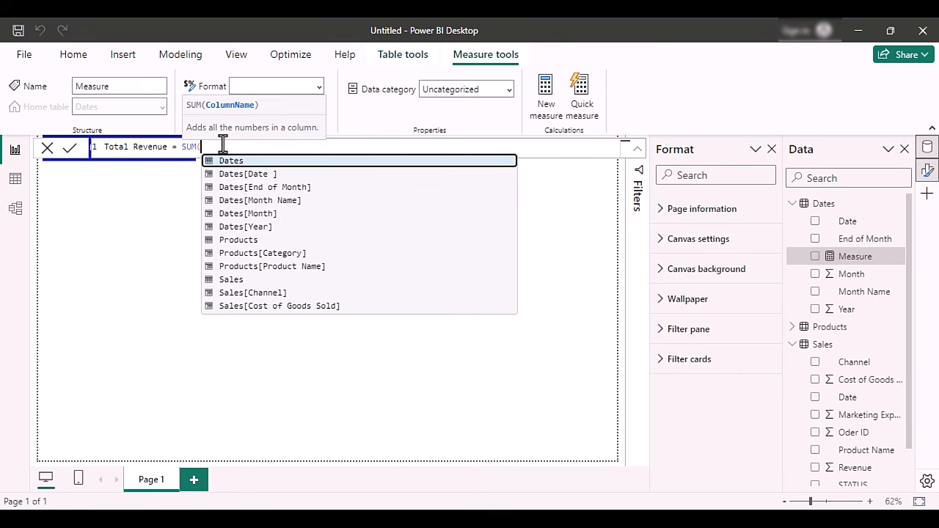
pyautogui.write('reve')
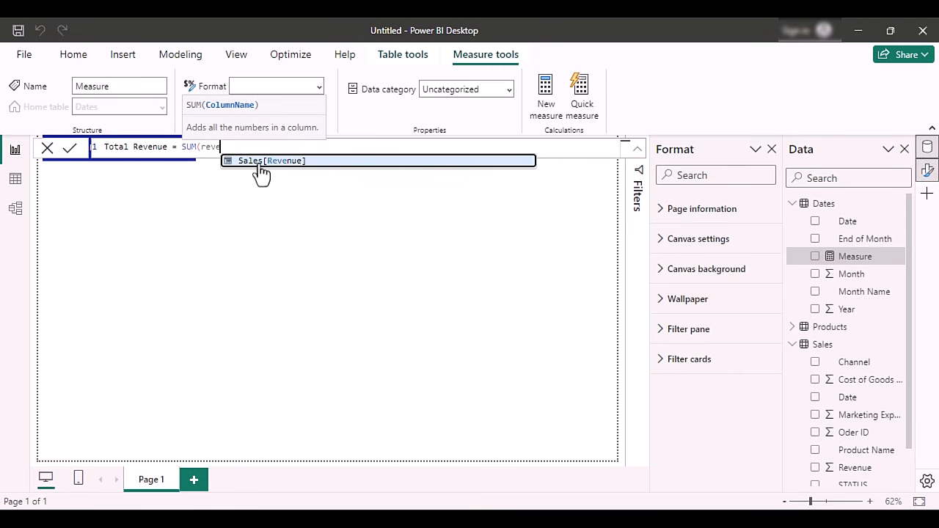
pyautogui.click(260, 165)
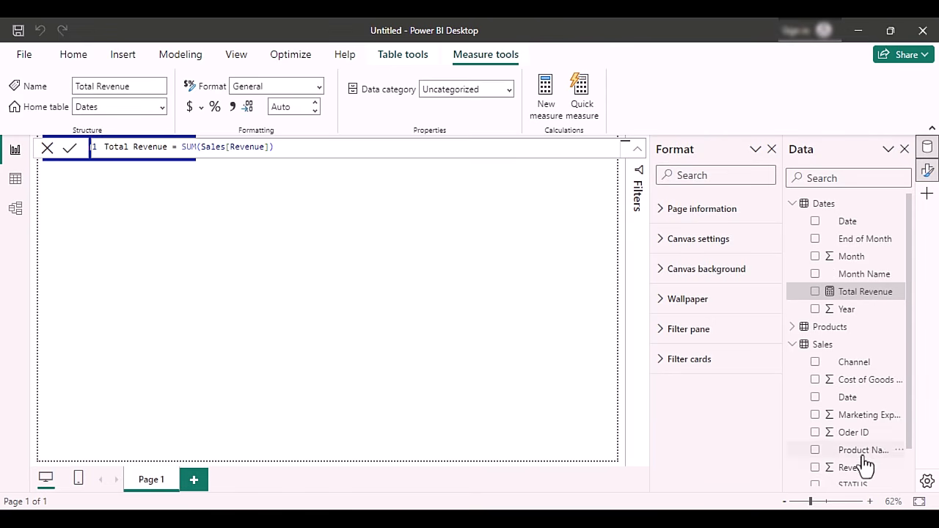
pyautogui.scroll(-2, 855, 474)
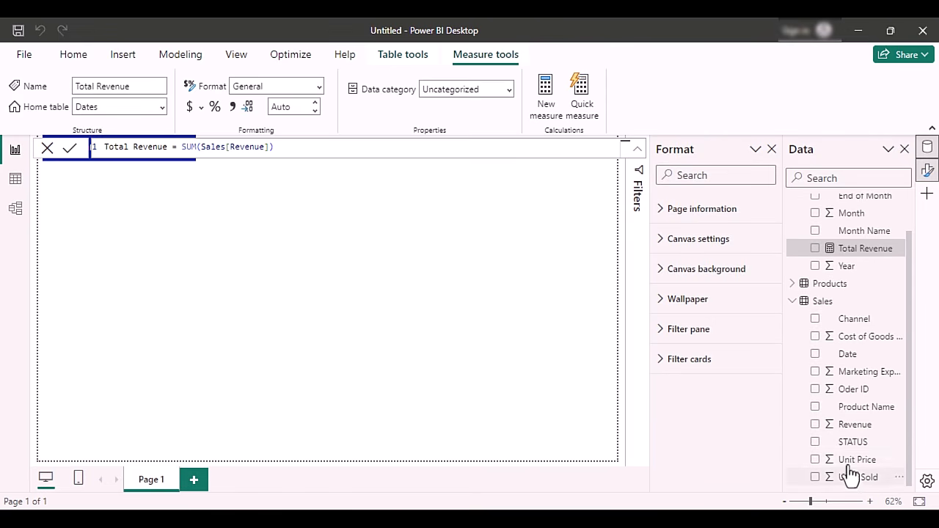
# Change the home table of the Total Revenue measure from Dates to Sales.
pyautogui.scroll(2, 858, 421)
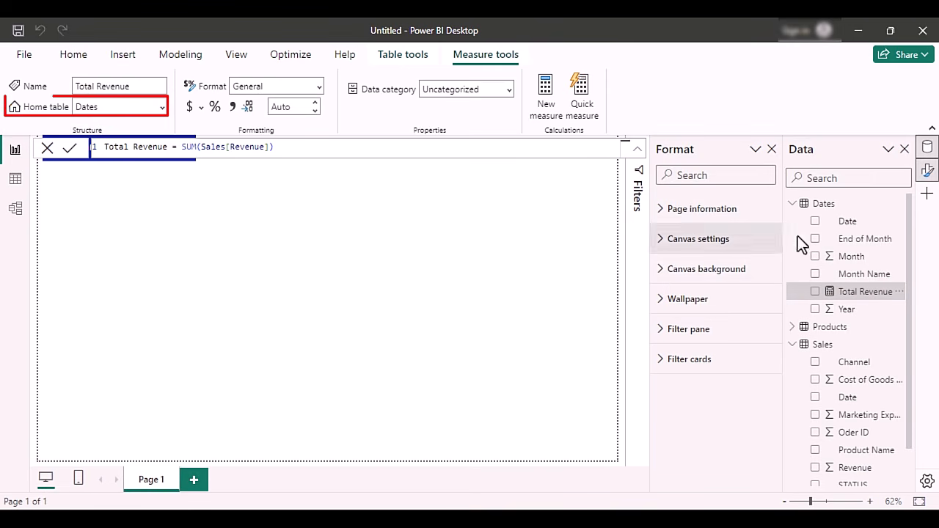
pyautogui.click(162, 108)
pyautogui.click(105, 168)
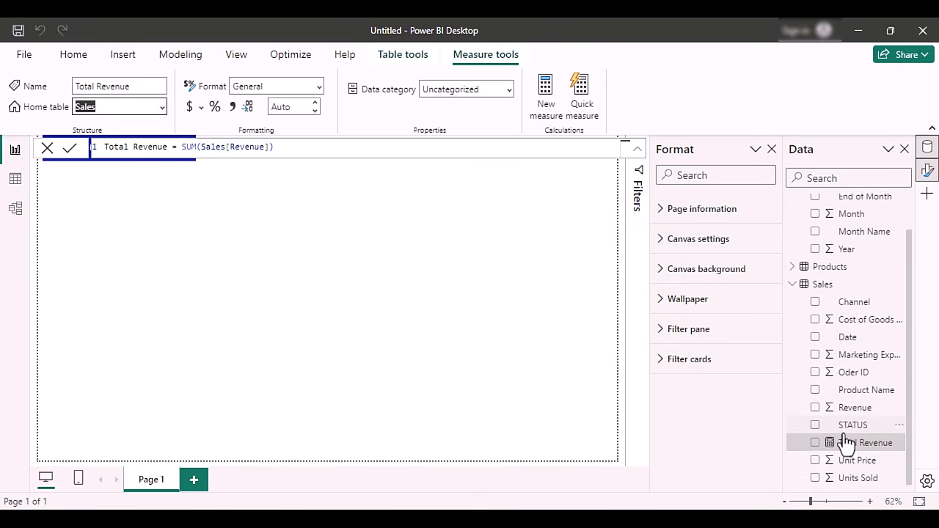
# Create the measure Total COGS = SUM(Sales[Cost of Goods Sold]) in the Sales table.
pyautogui.rightClick(823, 284)
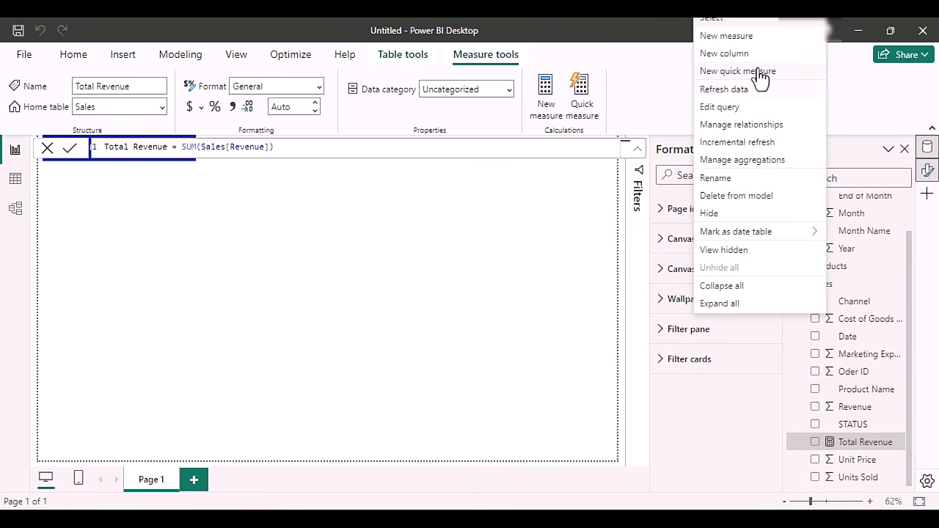
pyautogui.click(726, 36)
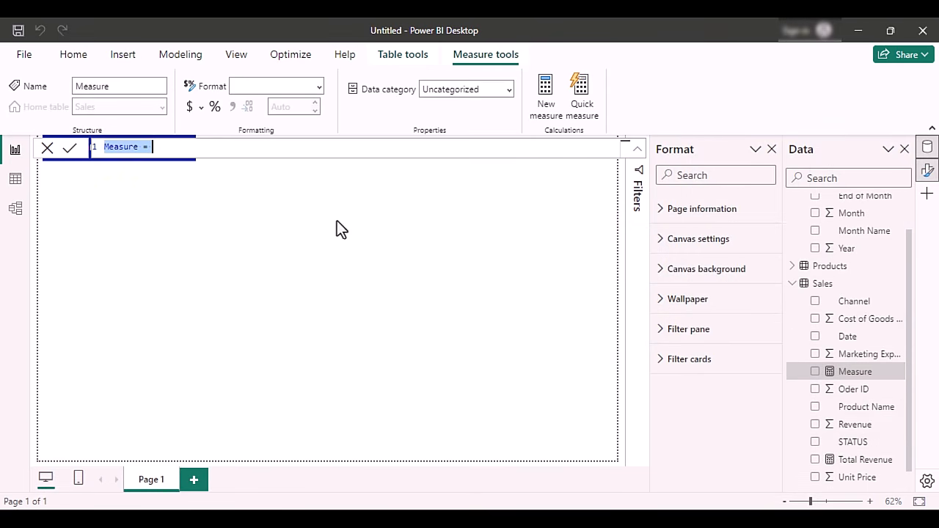
pyautogui.write('T')
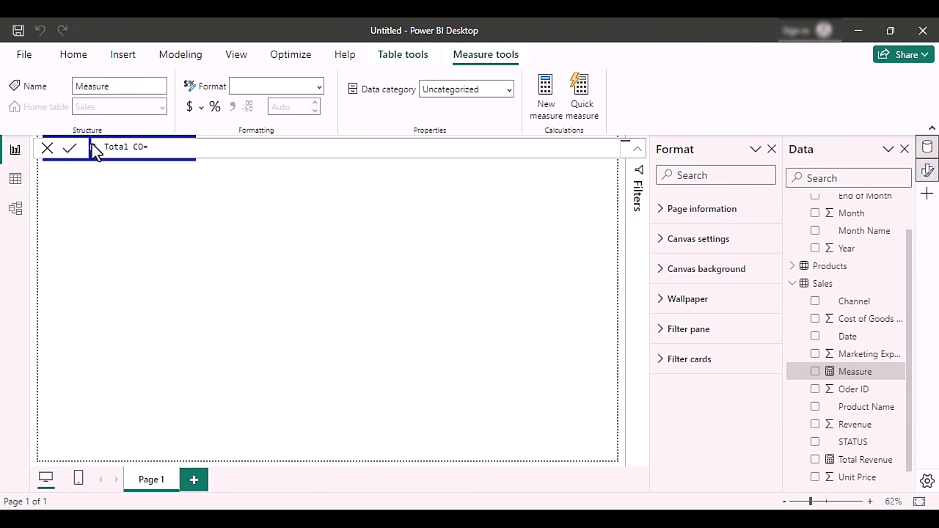
pyautogui.write('otal COGS = SUM(c')
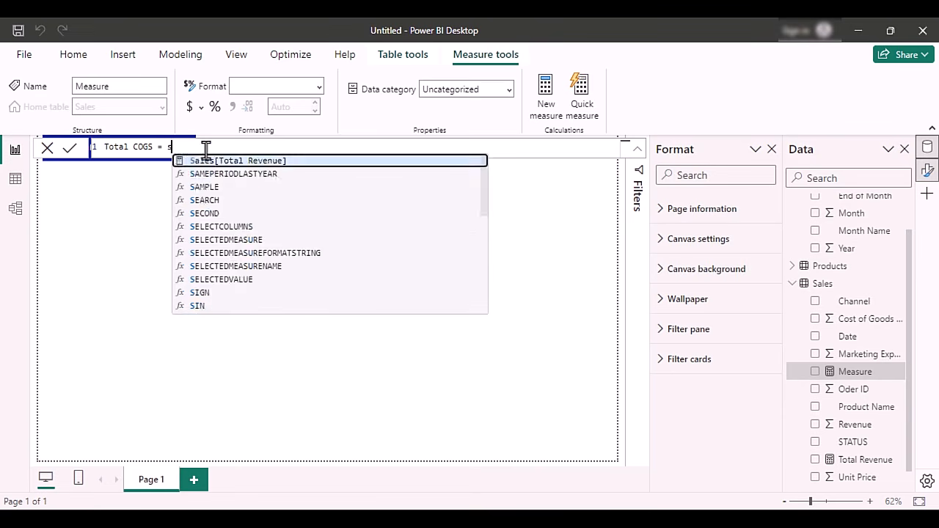
pyautogui.write('os')
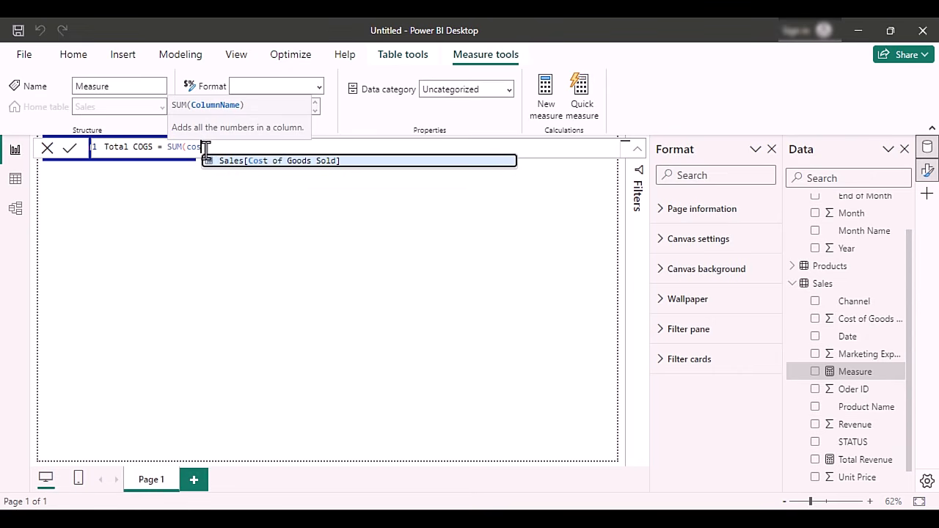
pyautogui.click(241, 160)
pyautogui.press('Return')
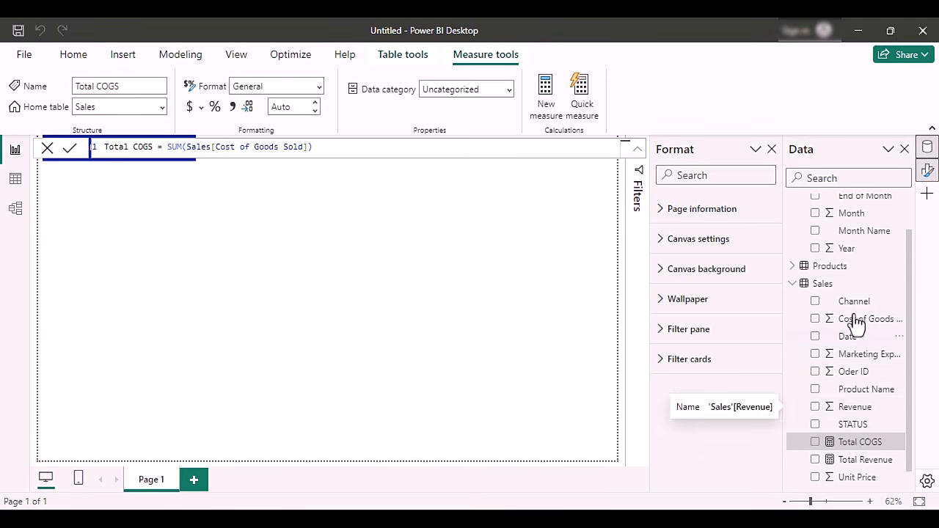
pyautogui.scroll(-1, 839, 409)
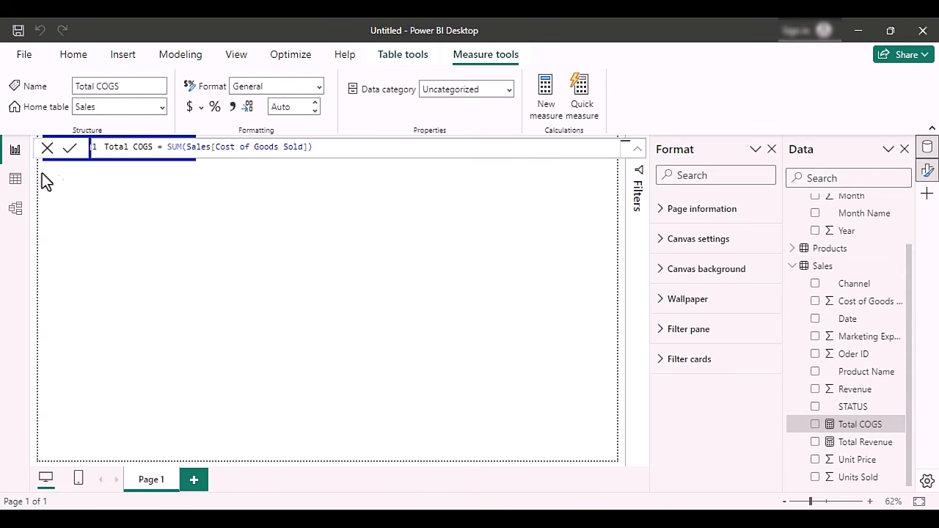
# Show the Sales table's rows and add the calculated column Profit = Sales[Revenue] - Sales[Cost of Goods Sold].
pyautogui.click(15, 180)
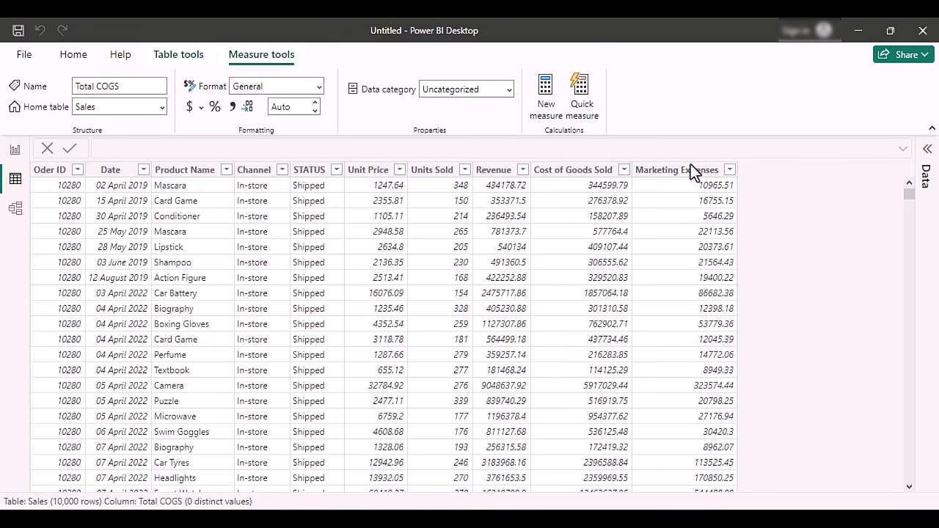
pyautogui.click(177, 56)
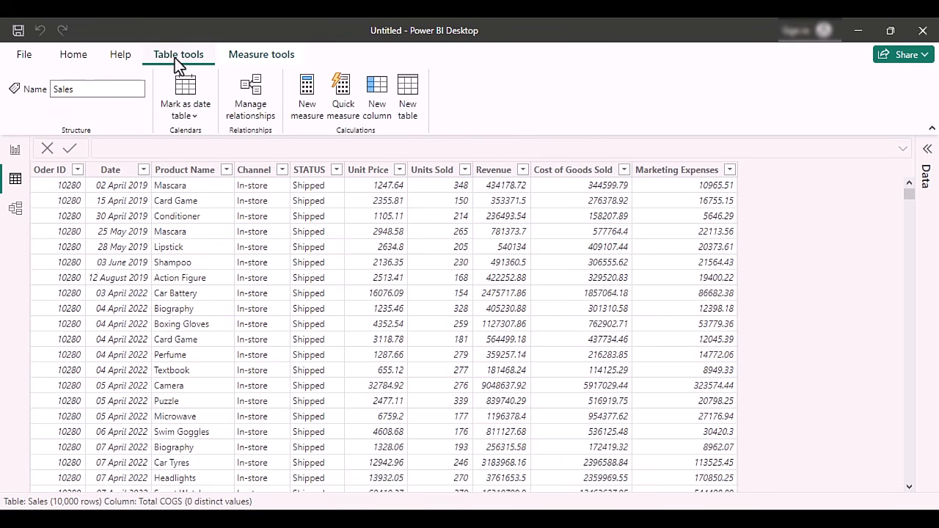
pyautogui.click(388, 110)
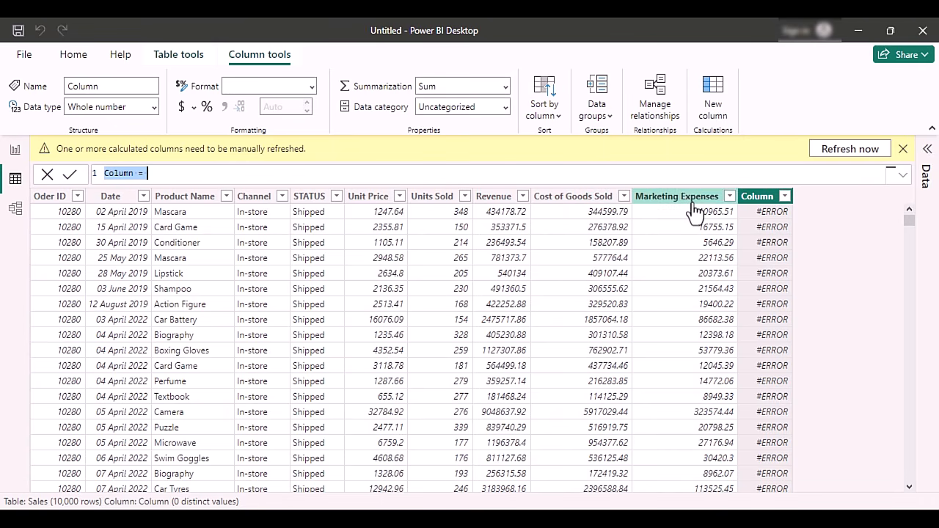
pyautogui.click(135, 173)
pyautogui.moveTo(135, 174); pyautogui.dragTo(82, 173)
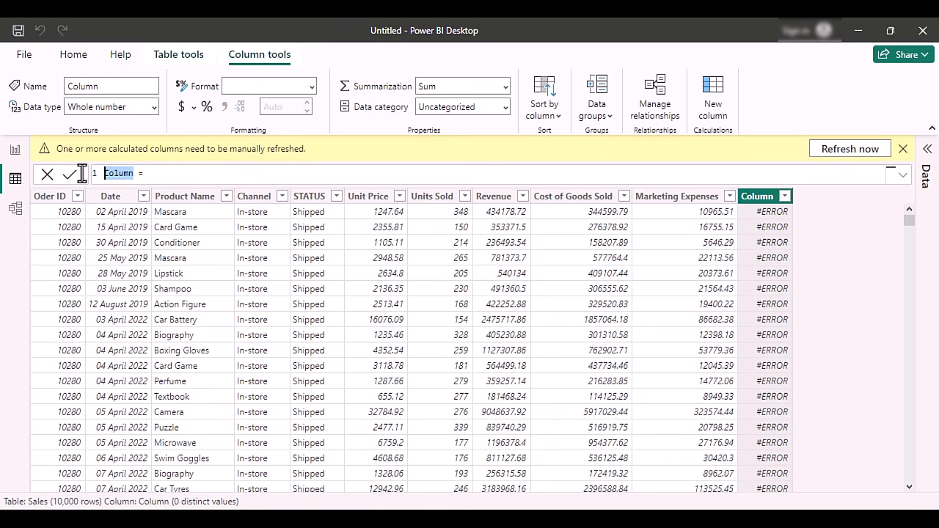
pyautogui.write('Profit')
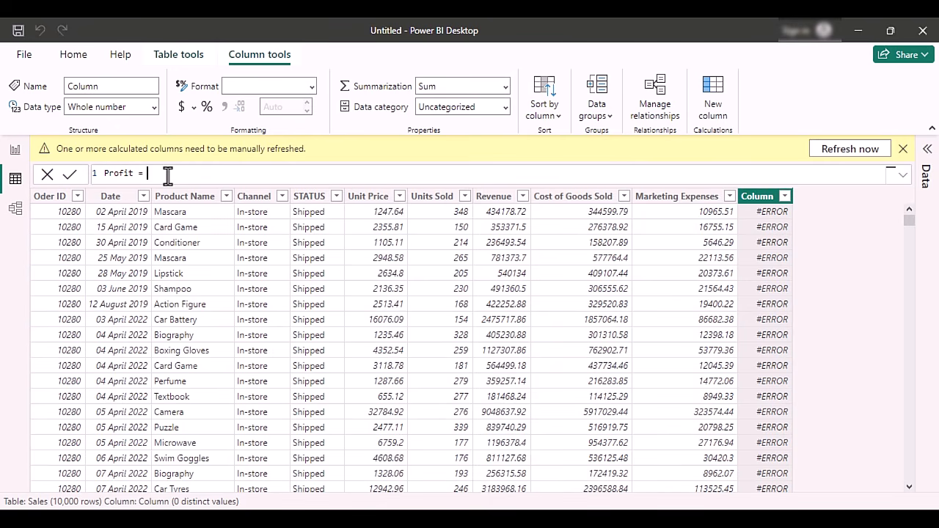
pyautogui.write('reve')
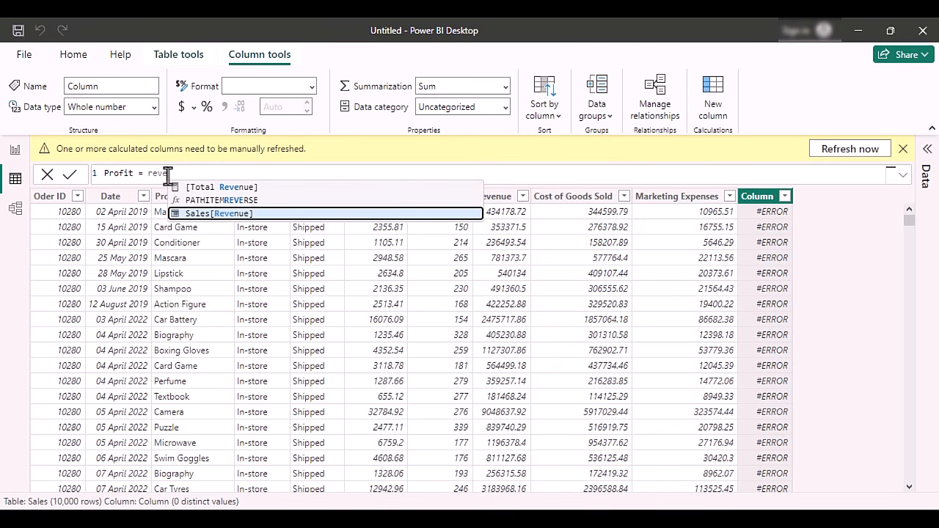
pyautogui.press('Tab')
pyautogui.write('- cost')
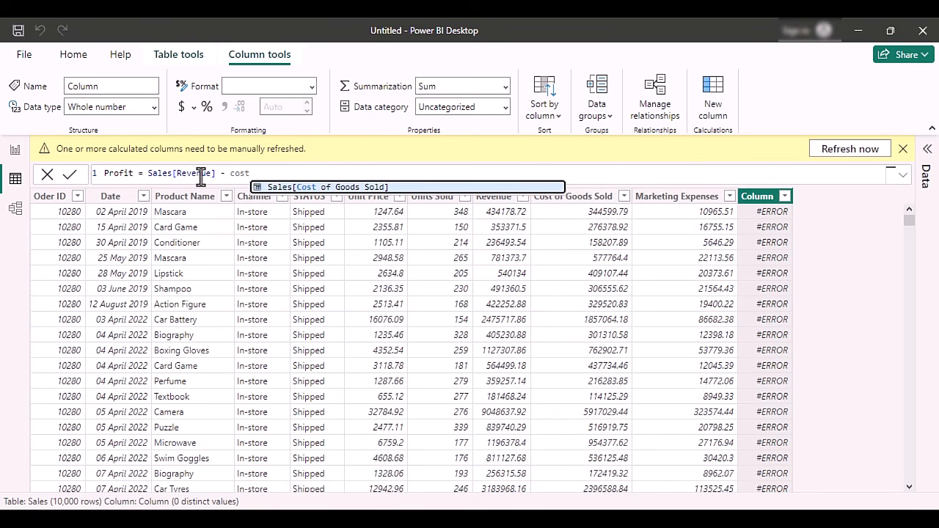
pyautogui.click(287, 189)
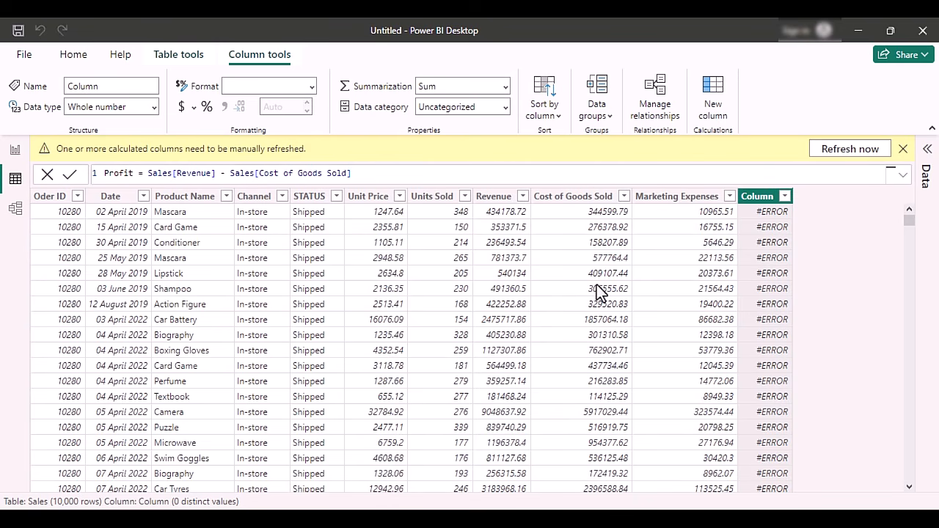
pyautogui.press('Return')
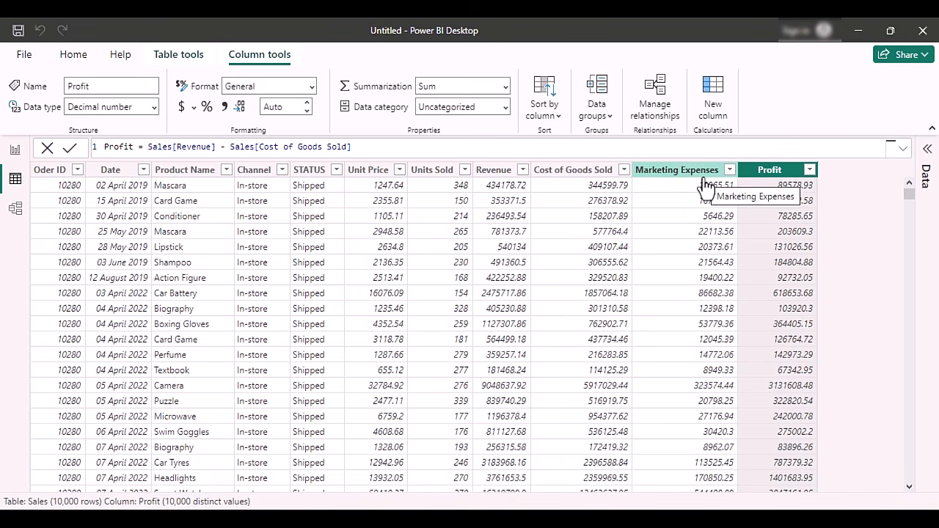
# Start another calculated column in the Sales table and name it Net Profit.
pyautogui.click(714, 94)
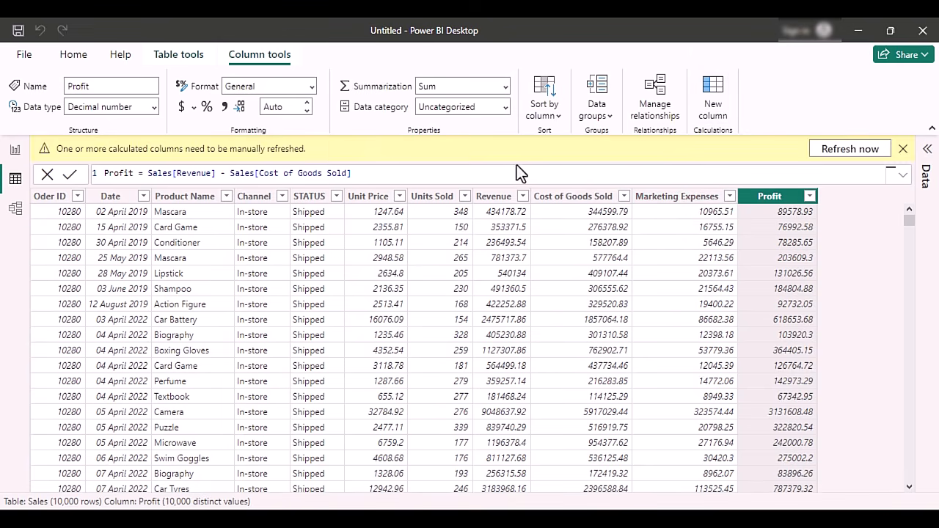
pyautogui.click(135, 174)
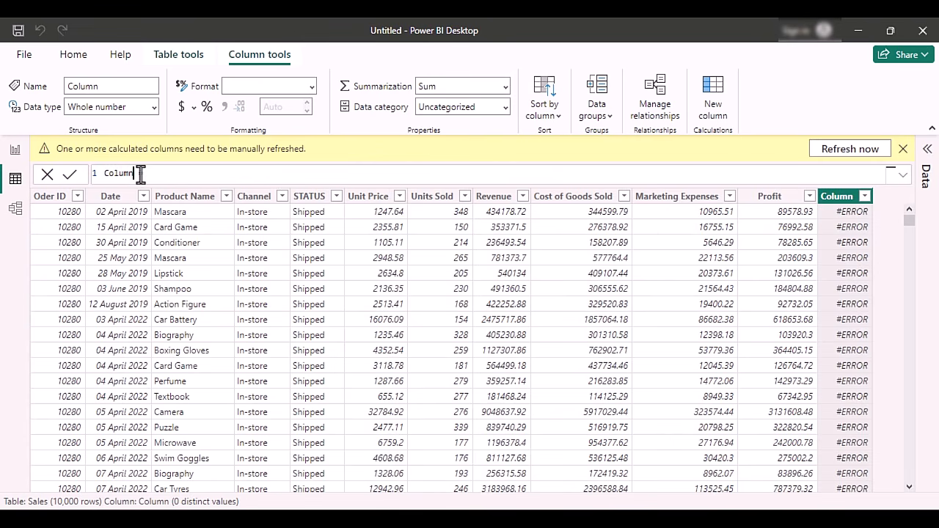
pyautogui.write('Pr')
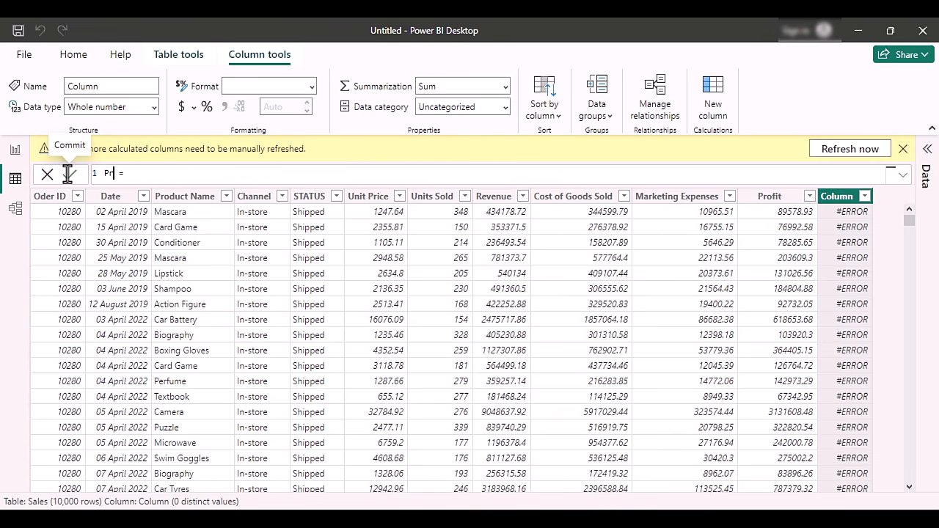
pyautogui.write('ofit')
pyautogui.click(105, 174)
pyautogui.write('Net')
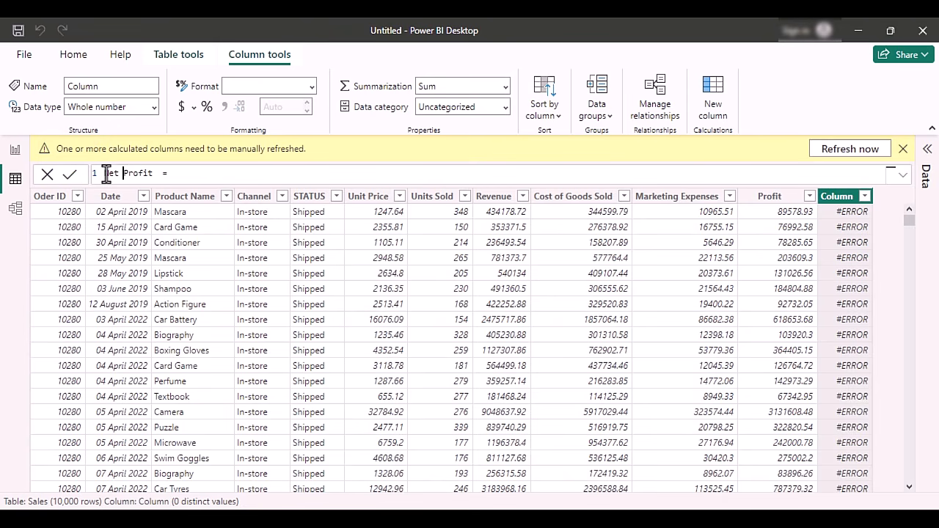
# Define the Net Profit column as Sales[Revenue] - Sales[Cost of Goods Sold] - Sales[Marketing Expenses].
pyautogui.click(183, 172)
pyautogui.write('reve')
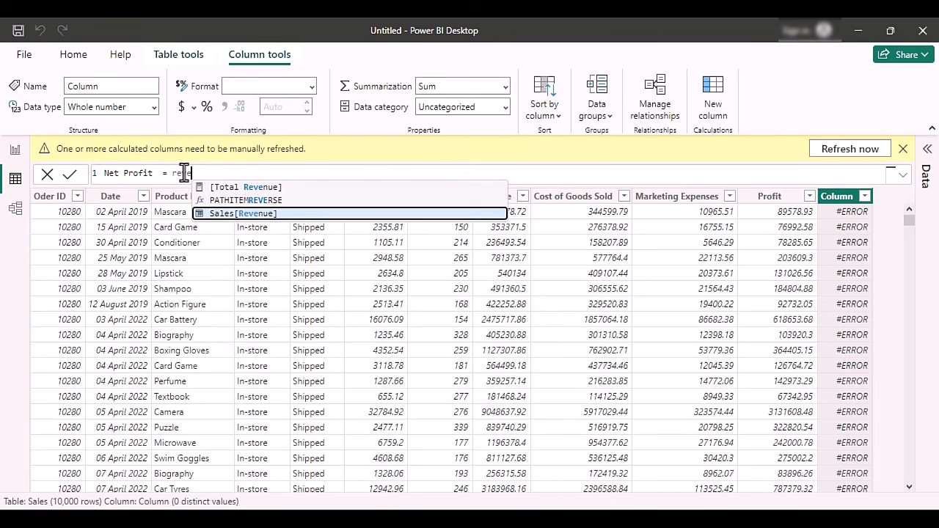
pyautogui.press('Tab')
pyautogui.write('- cos')
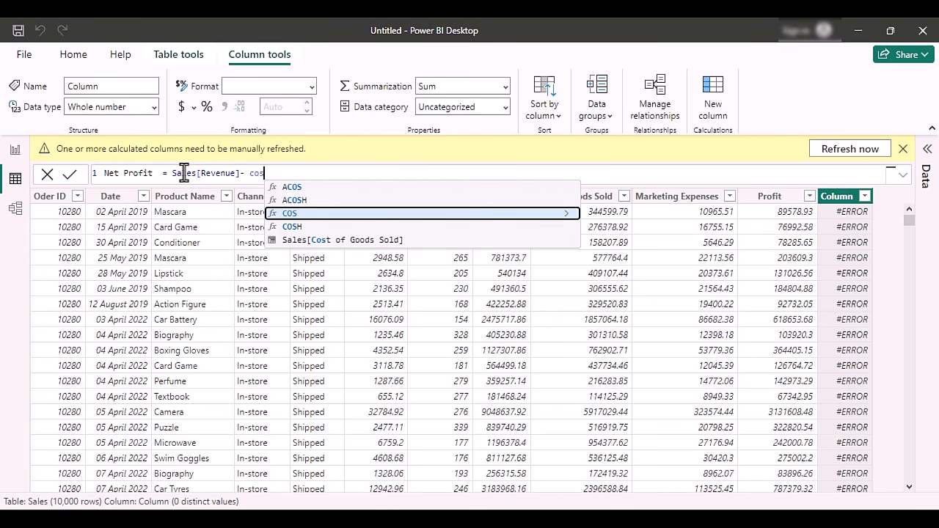
pyautogui.press('Down')
pyautogui.press('Down')
pyautogui.press('Tab')
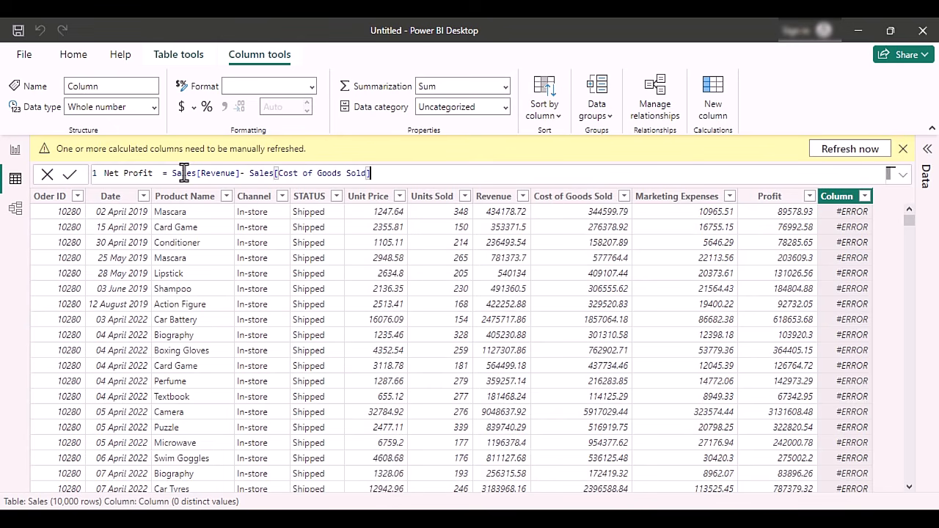
pyautogui.write('- me')
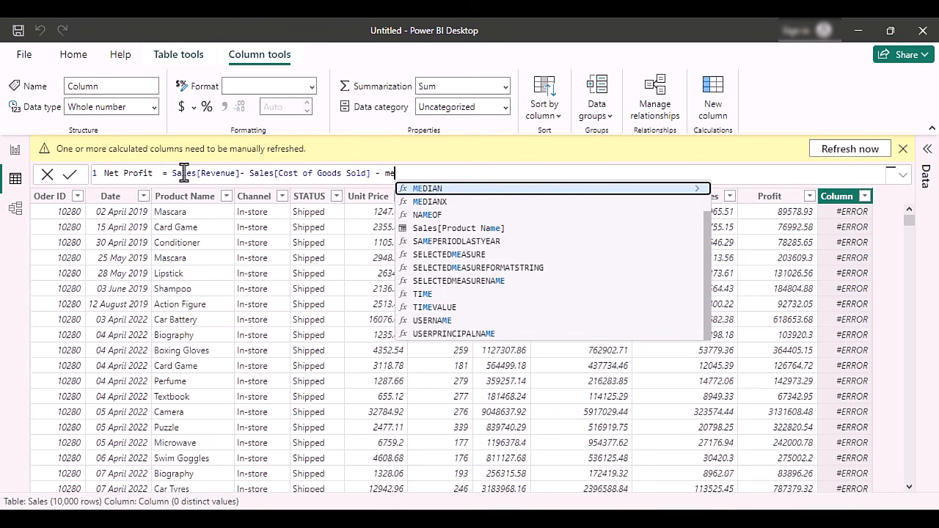
pyautogui.press('BackSpace')
pyautogui.write('ar')
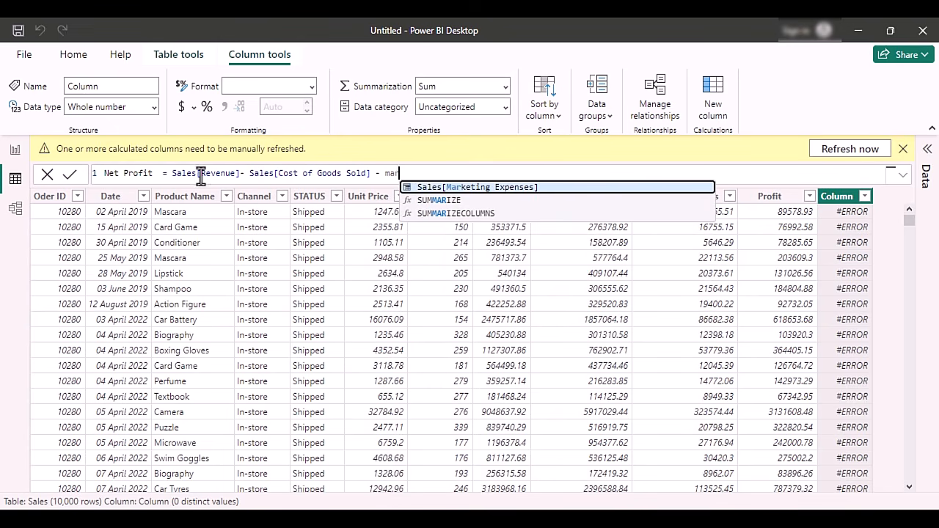
pyautogui.click(492, 188)
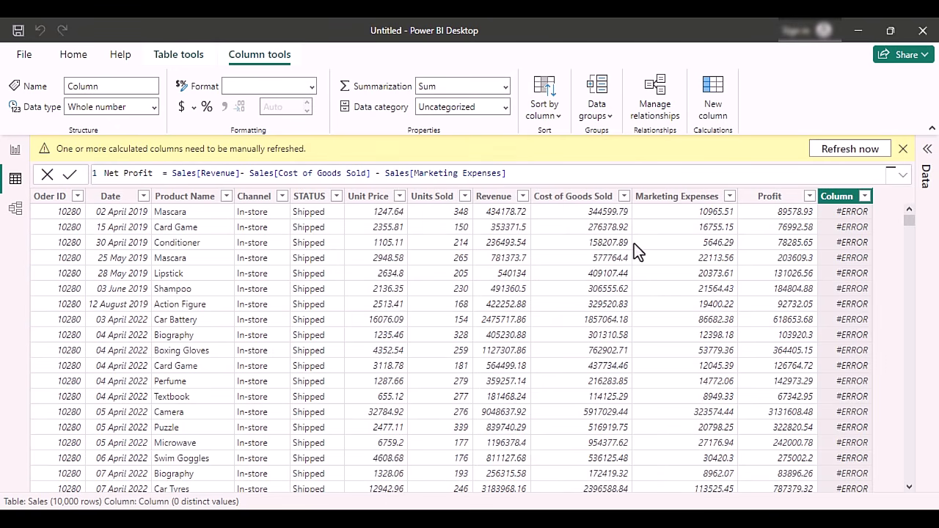
pyautogui.press('Return')
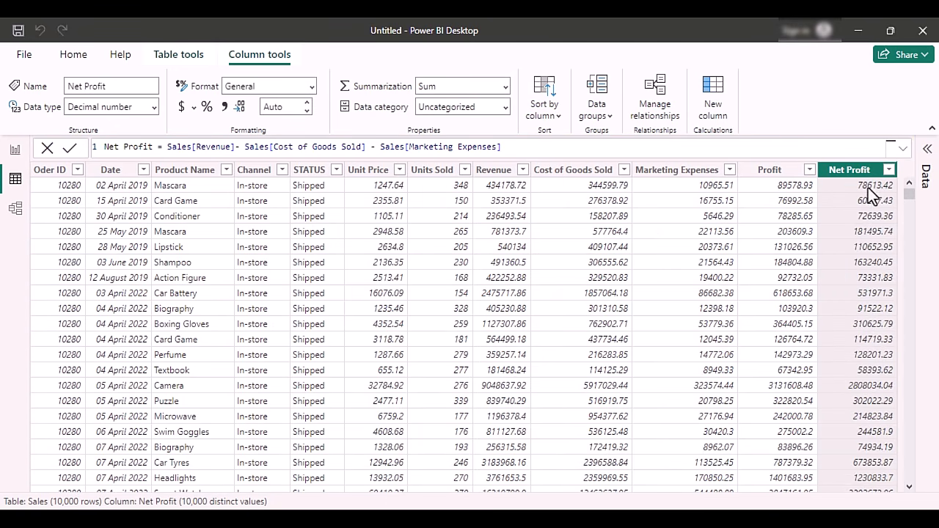
# Return to the report page and create the measure Total Profit = SUM(Sales[Profit]) in the Sales table.
pyautogui.click(15, 151)
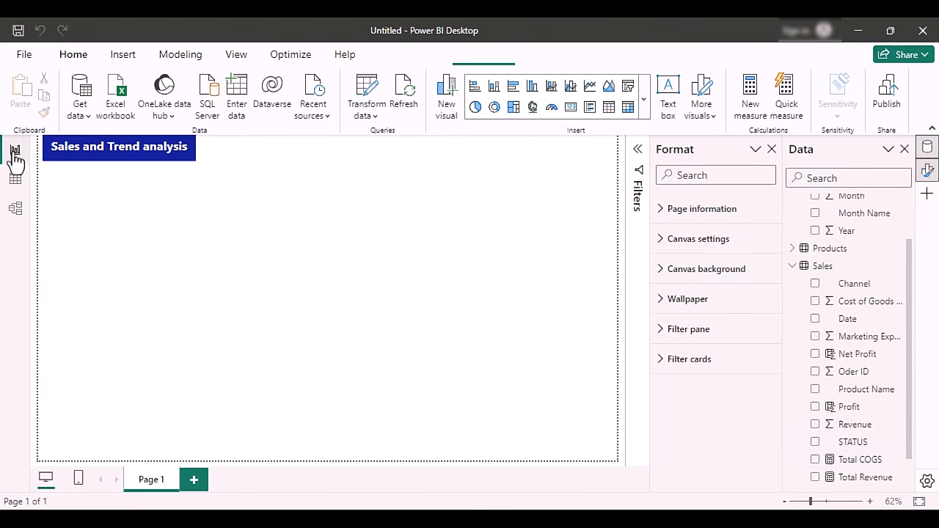
pyautogui.rightClick(825, 276)
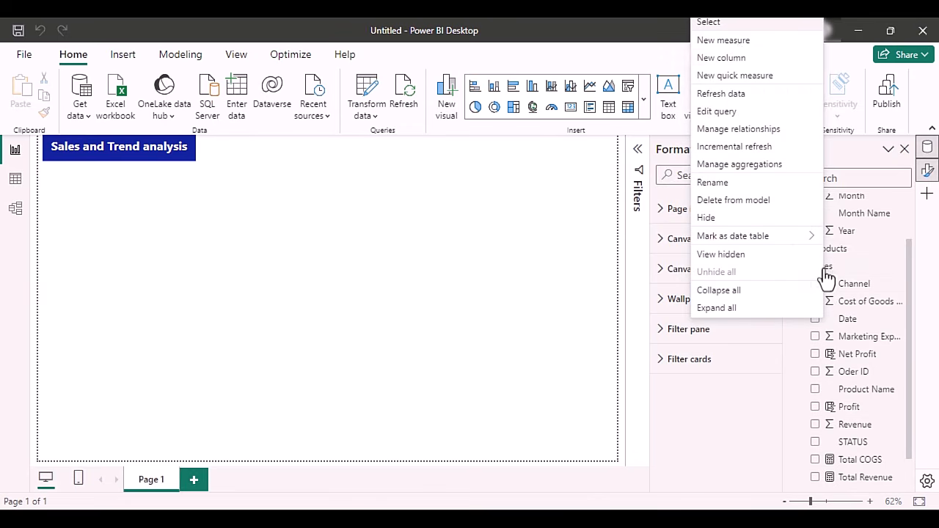
pyautogui.click(738, 40)
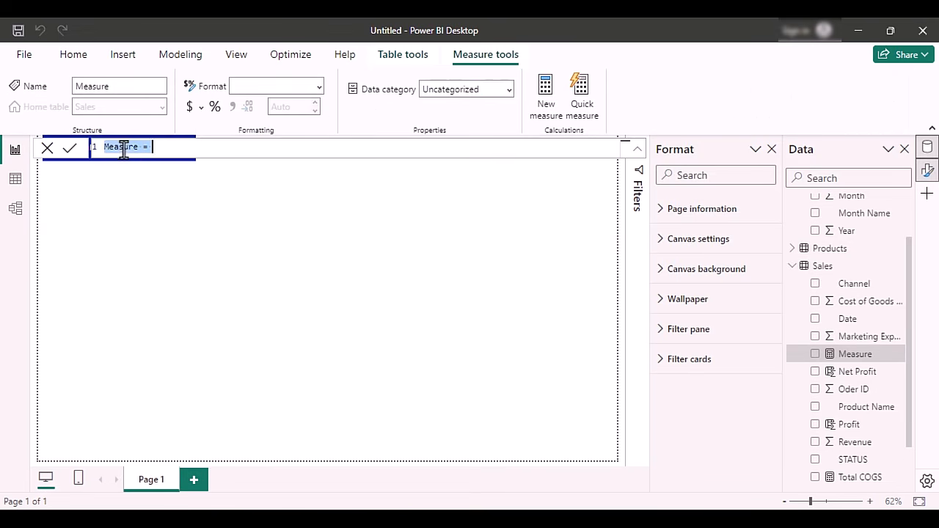
pyautogui.doubleClick(122, 147)
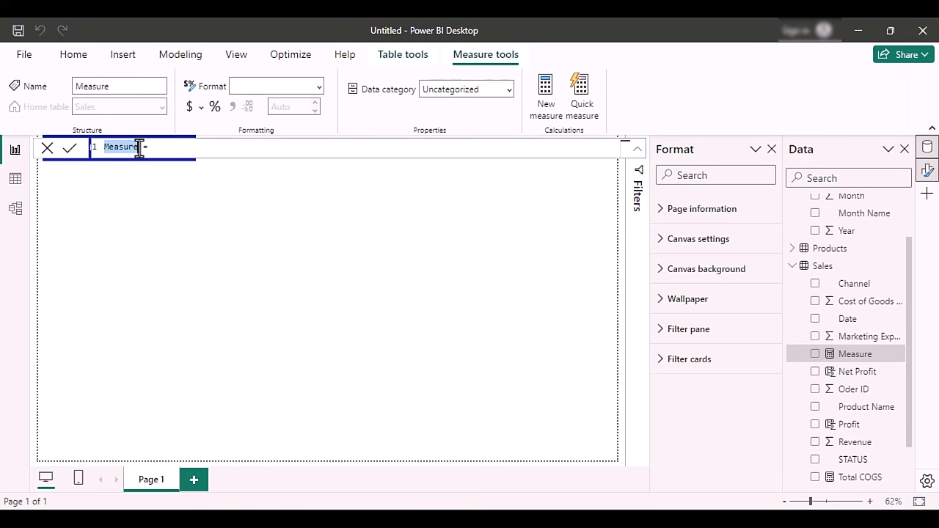
pyautogui.write('T')
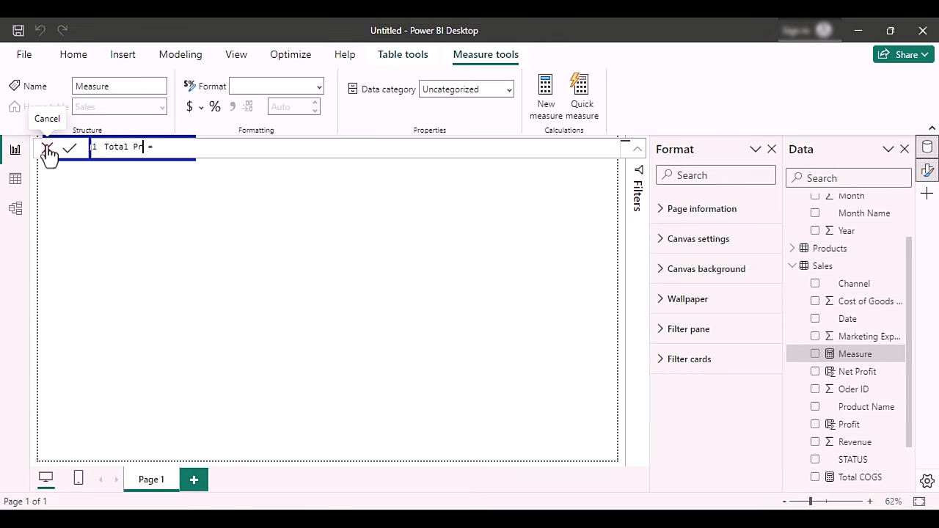
pyautogui.write('otal Profit')
pyautogui.click(188, 151)
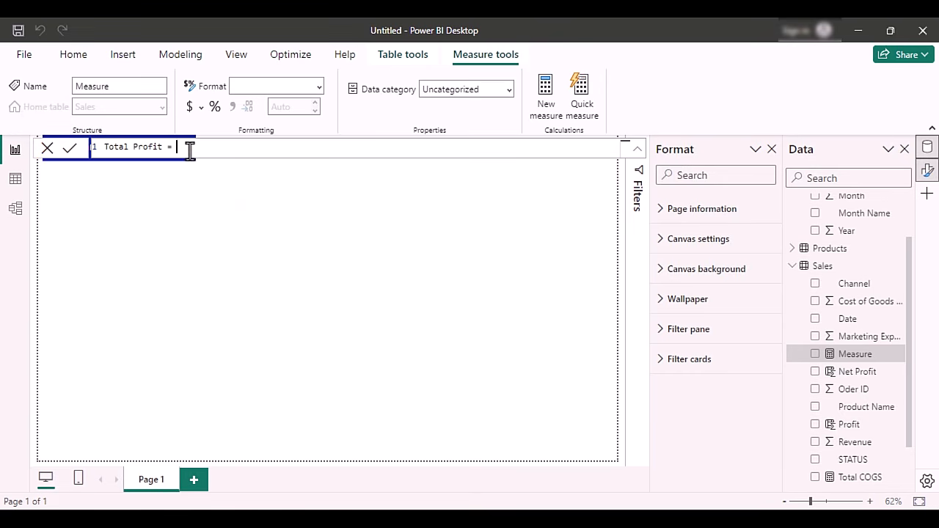
pyautogui.write('su')
pyautogui.press('Tab')
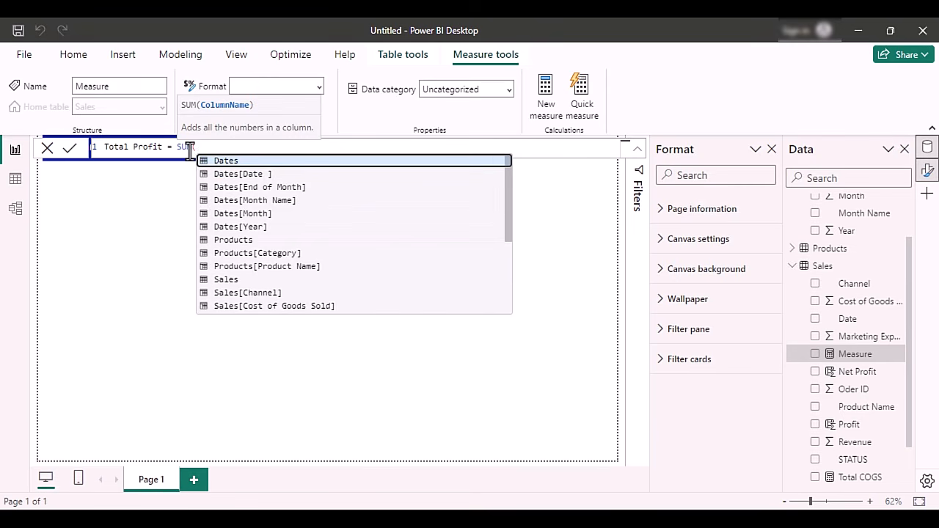
pyautogui.write('profi')
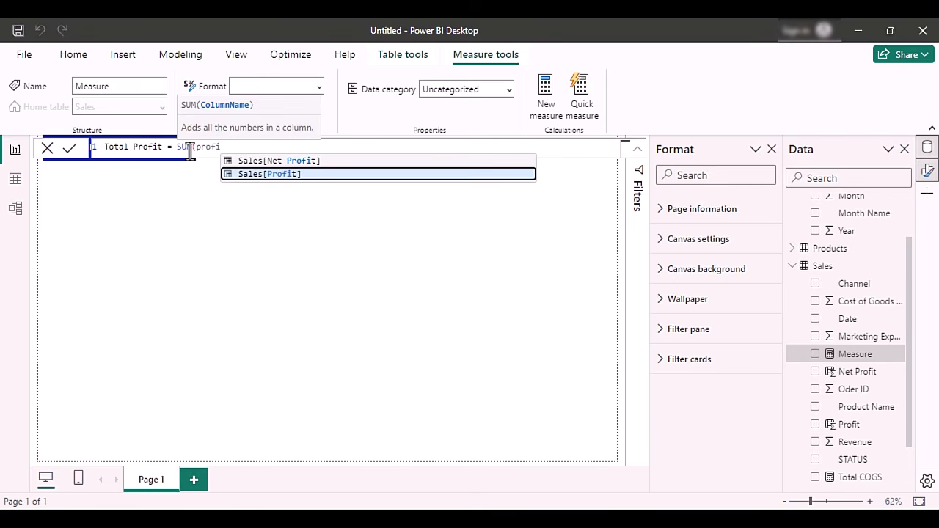
pyautogui.click(244, 174)
pyautogui.press('Return')
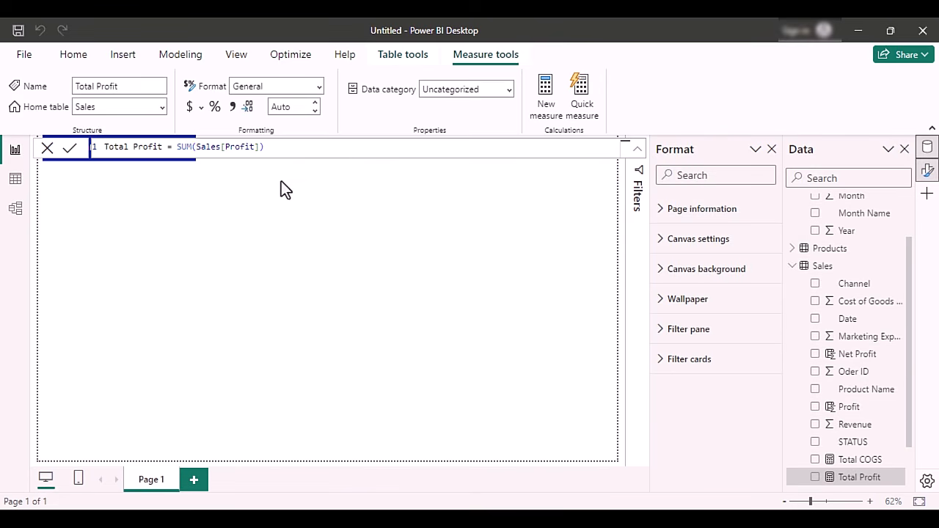
# Create the measure Total Net Profit = SUM(Sales[Net Profit]) in the Sales table.
pyautogui.rightClick(823, 271)
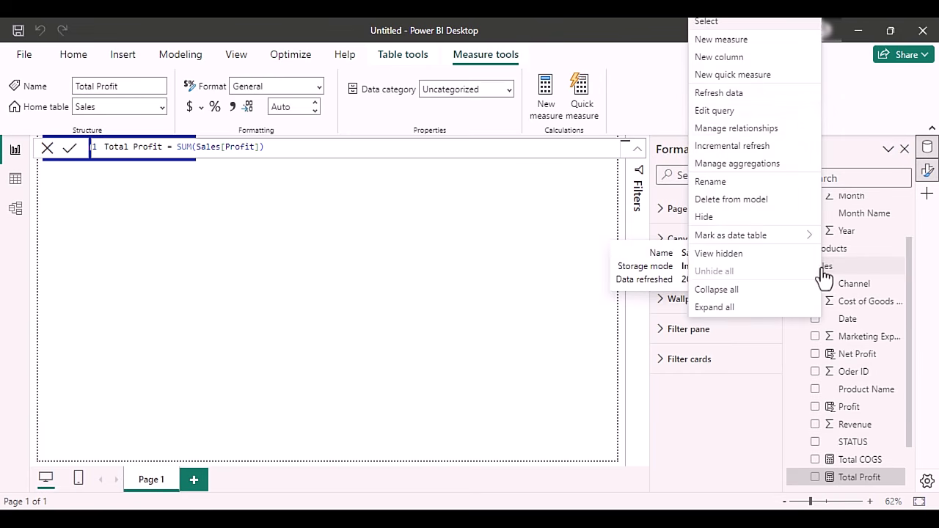
pyautogui.click(742, 39)
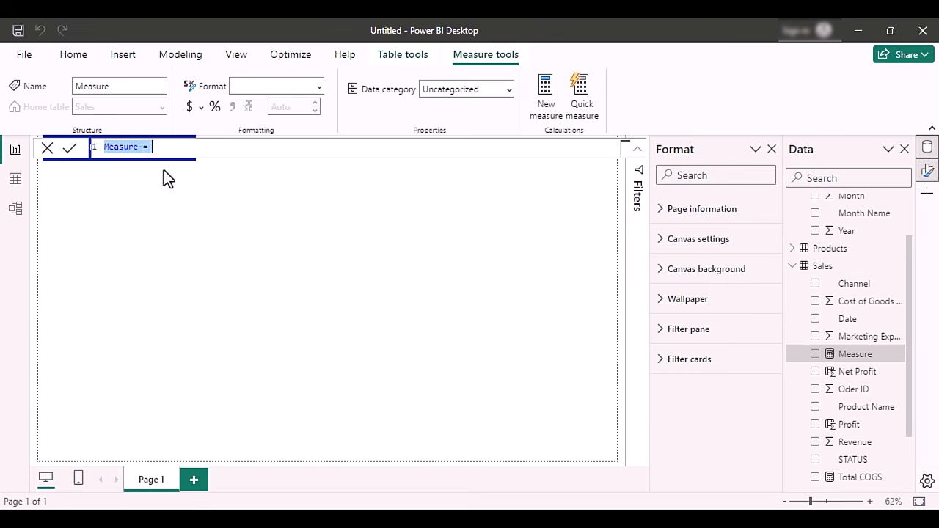
pyautogui.doubleClick(131, 146)
pyautogui.write('Tot')
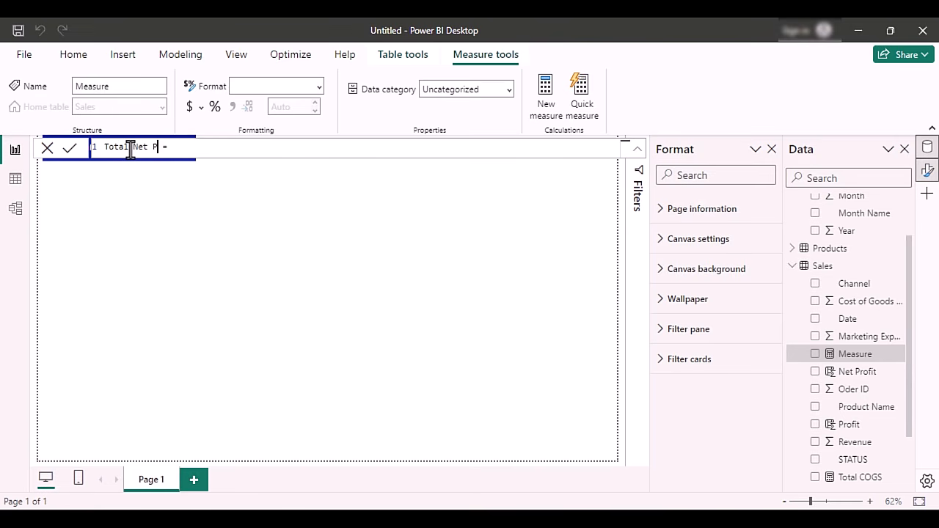
pyautogui.write('al Net Profit')
pyautogui.click(211, 147)
pyautogui.write('sum')
pyautogui.press('Tab')
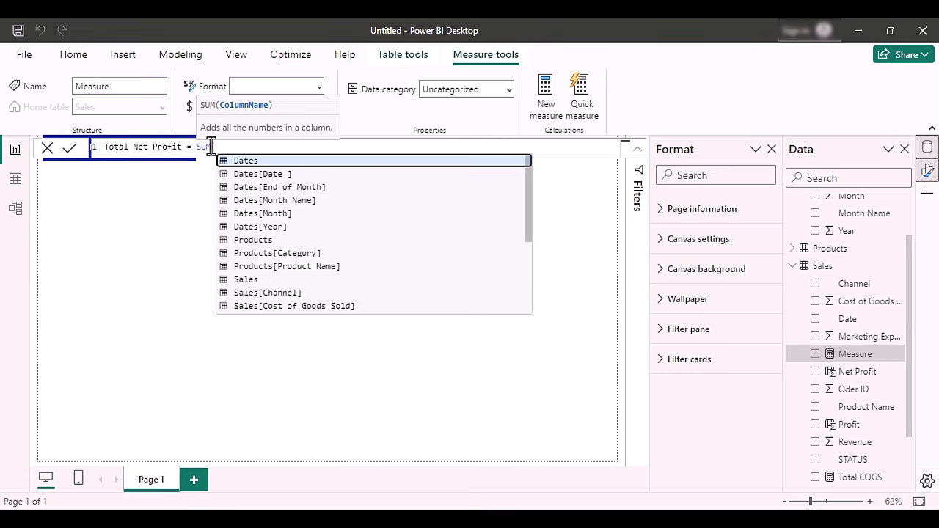
pyautogui.write('net')
pyautogui.press('Tab')
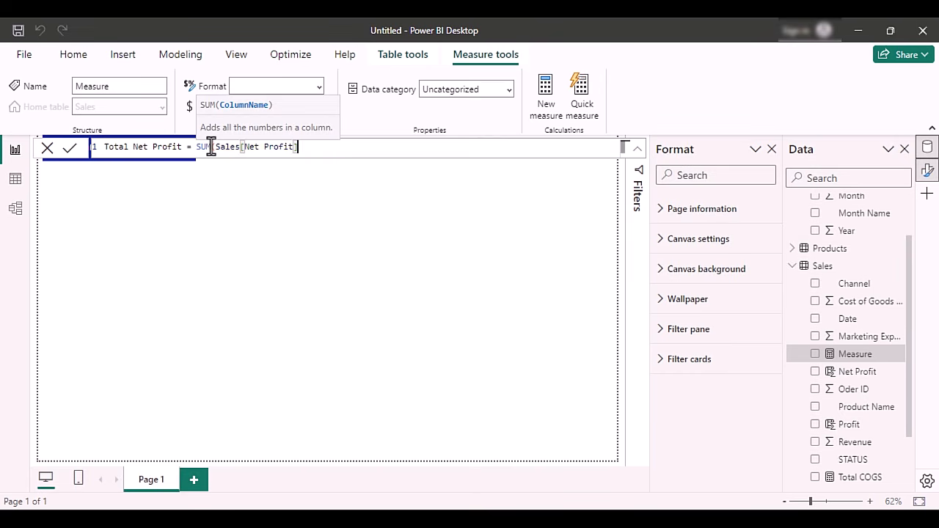
pyautogui.write(')')
pyautogui.press('Return')
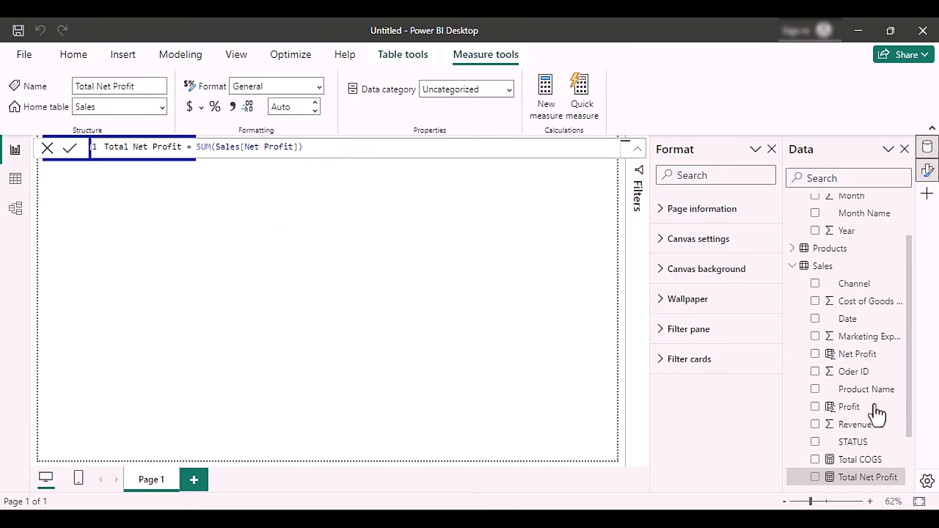
# Insert a line chart of Total Revenue by Dates Date, stretched across the page to about 1269 wide and 207 high.
pyautogui.scroll(-2, 851, 396)
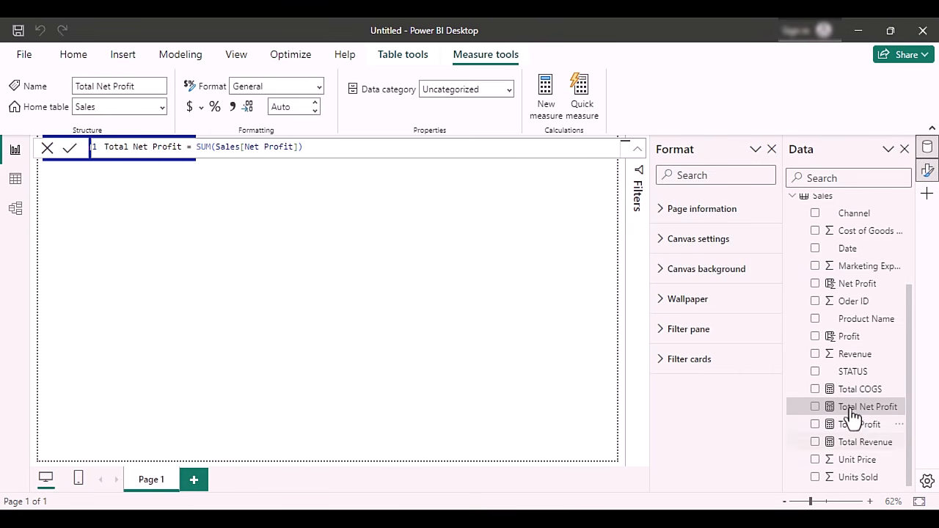
pyautogui.scroll(1, 841, 280)
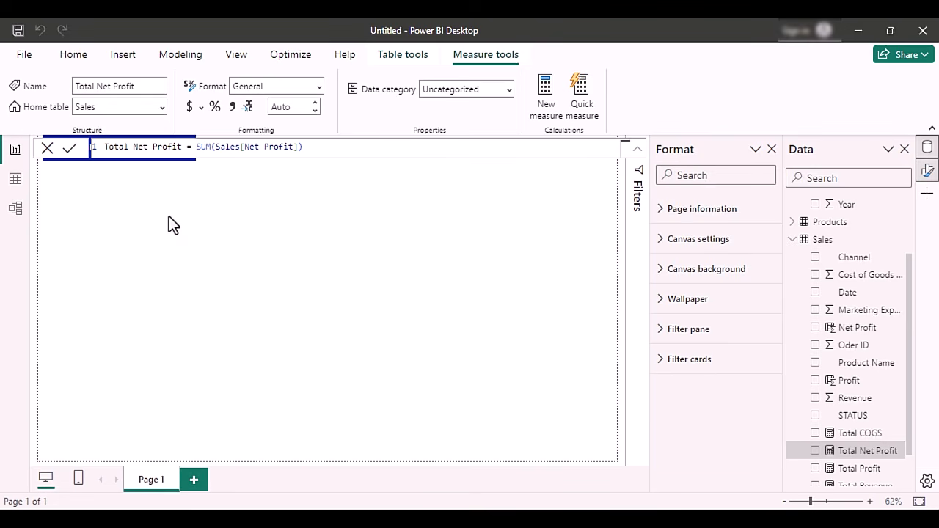
pyautogui.click(126, 58)
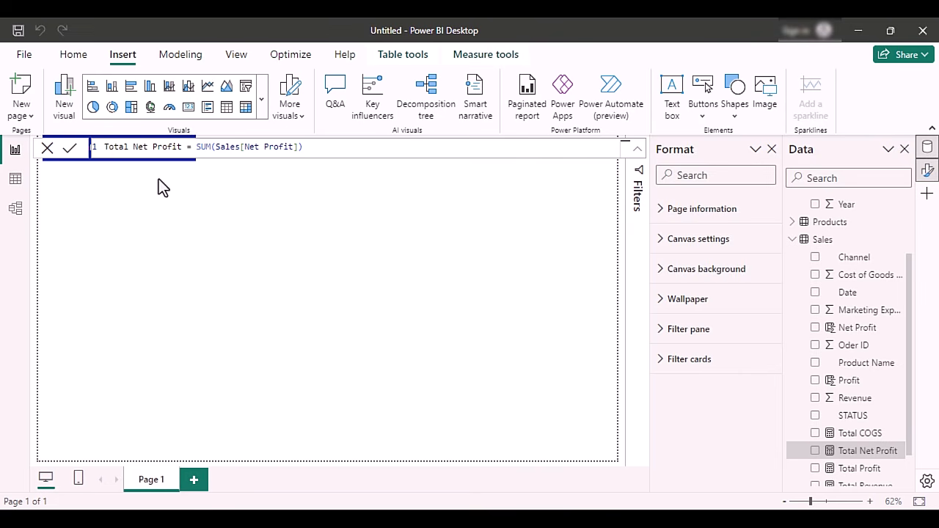
pyautogui.click(209, 86)
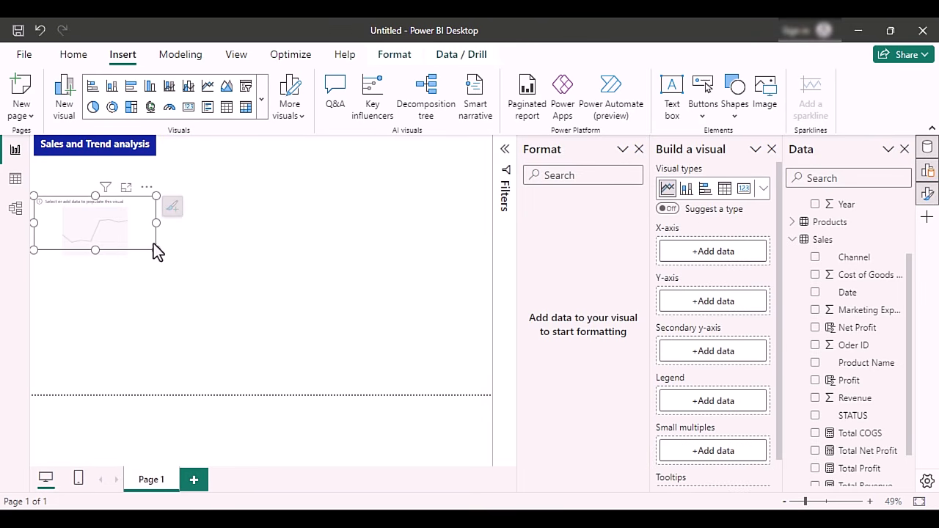
pyautogui.moveTo(152, 246); pyautogui.dragTo(486, 271)
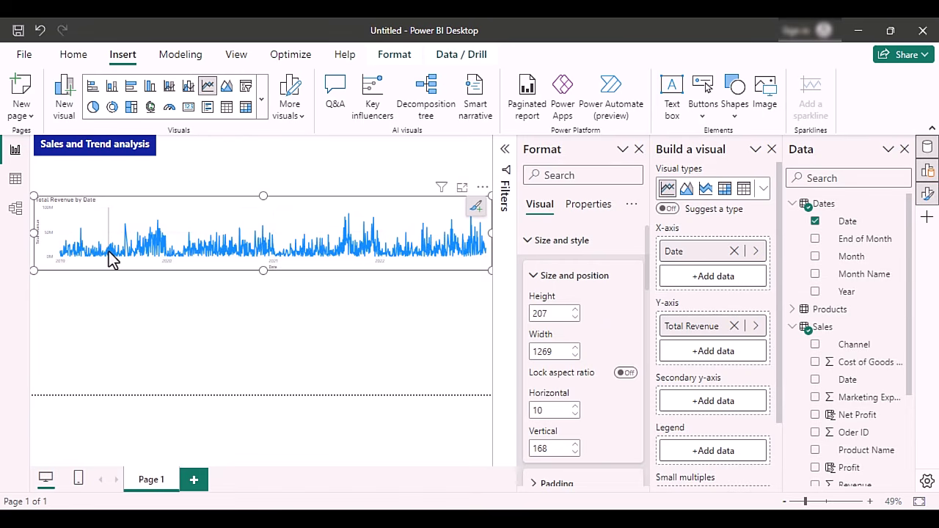
pyautogui.moveTo(108, 251)
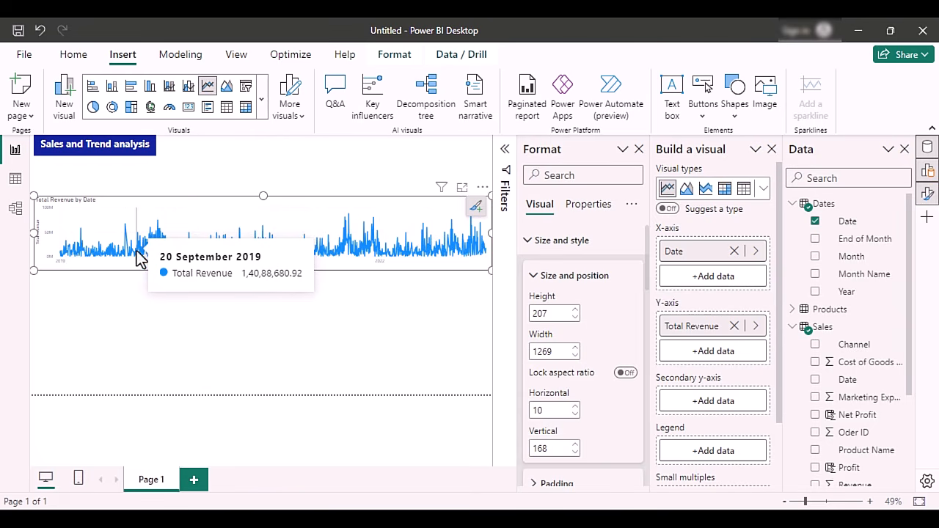
pyautogui.click(639, 149)
pyautogui.click(163, 360)
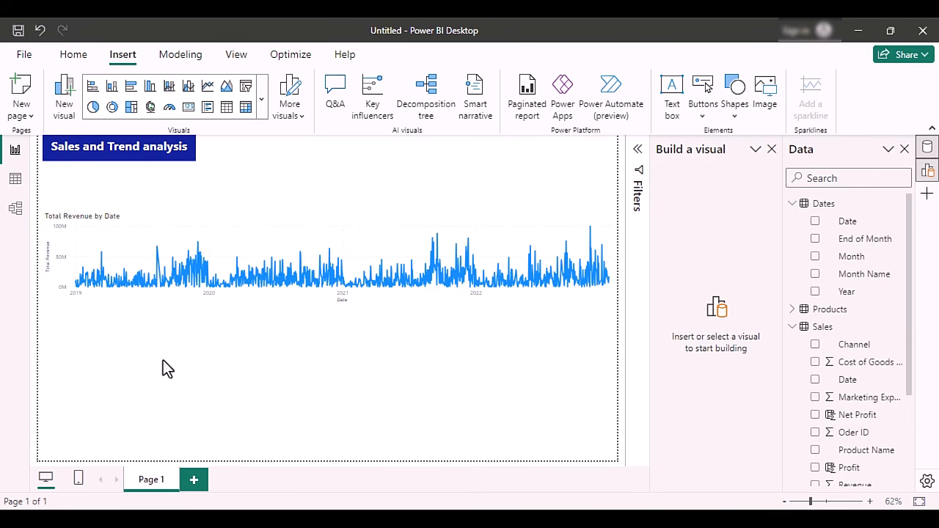
# Turn on the visual border and shadow for the Total Revenue by Date line chart.
pyautogui.click(178, 225)
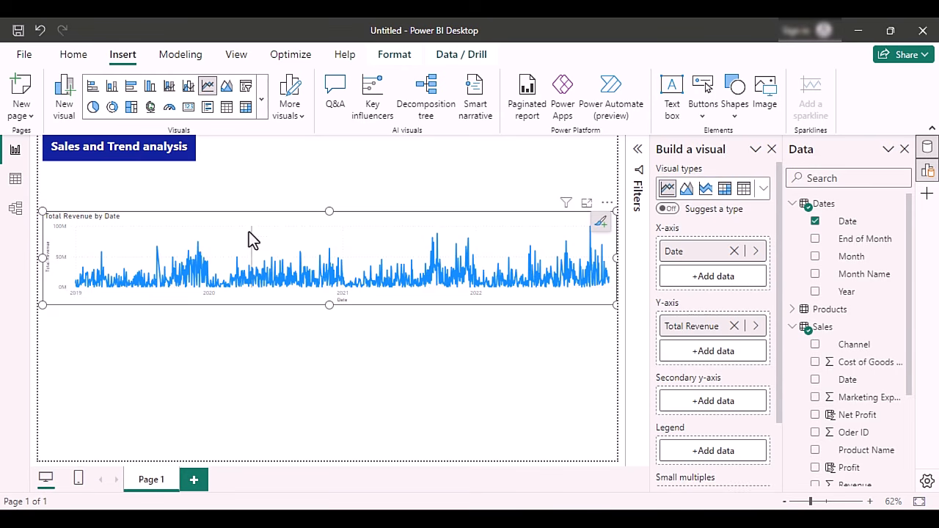
pyautogui.click(601, 223)
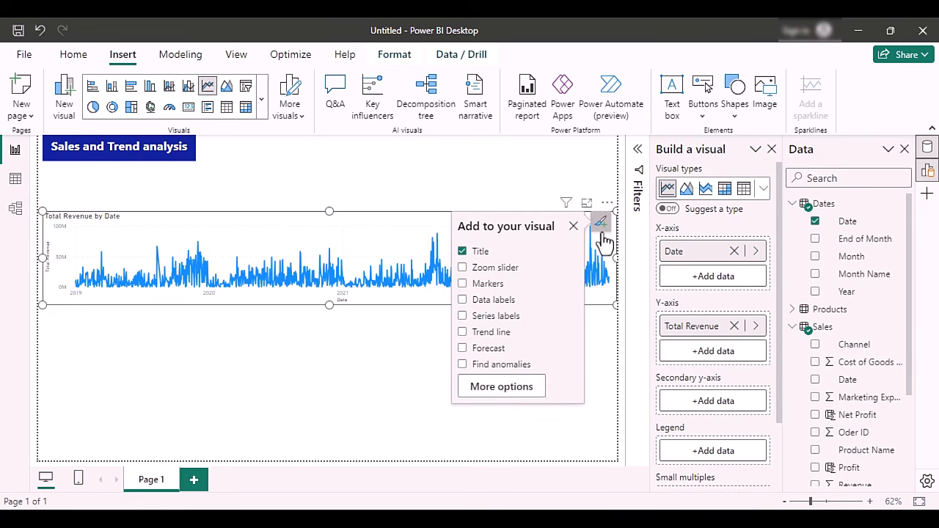
pyautogui.click(505, 392)
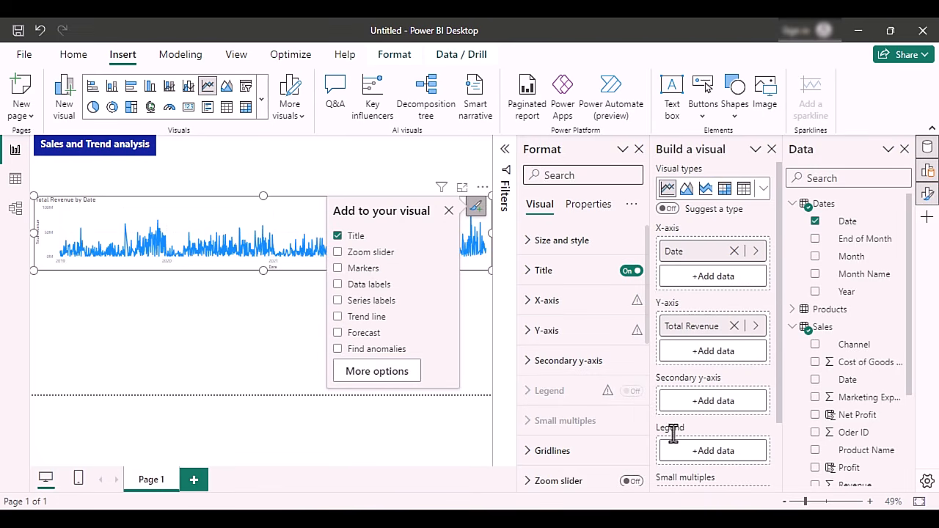
pyautogui.scroll(-3, 588, 393)
pyautogui.scroll(5, 576, 396)
pyautogui.click(543, 246)
pyautogui.scroll(-3, 580, 439)
pyautogui.scroll(-2, 580, 439)
pyautogui.click(627, 398)
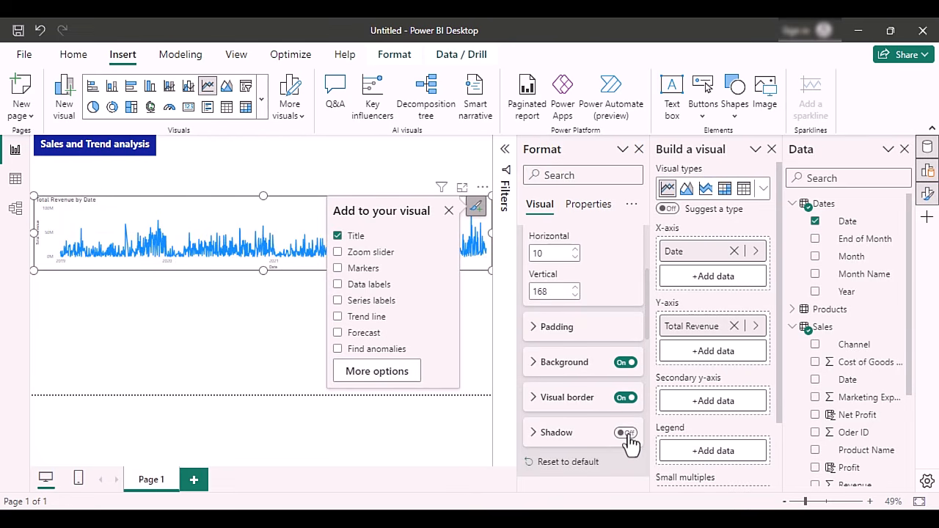
pyautogui.click(626, 434)
pyautogui.scroll(2, 583, 330)
pyautogui.scroll(1, 585, 329)
pyautogui.click(527, 243)
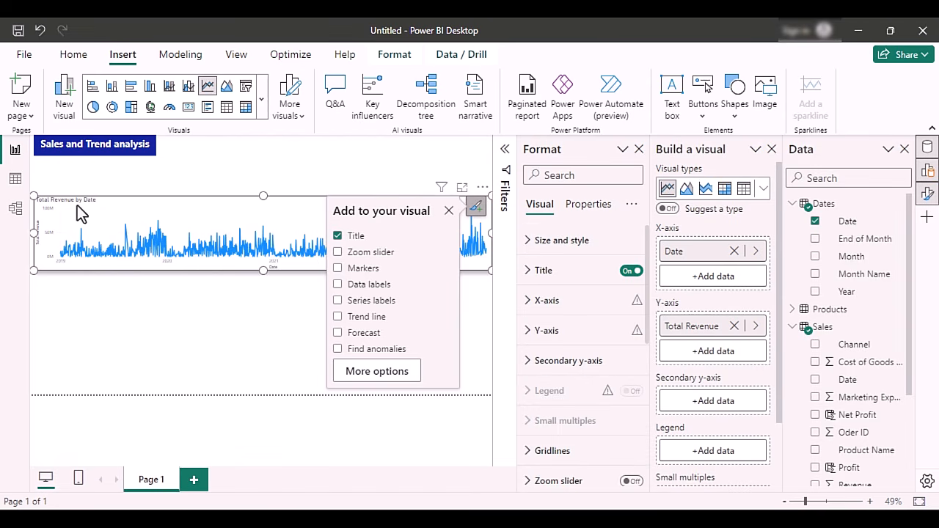
# Format the line chart's title at size 16 in a bold Segoe UI font and centre it horizontally.
pyautogui.click(540, 271)
pyautogui.click(632, 415)
pyautogui.click(632, 416)
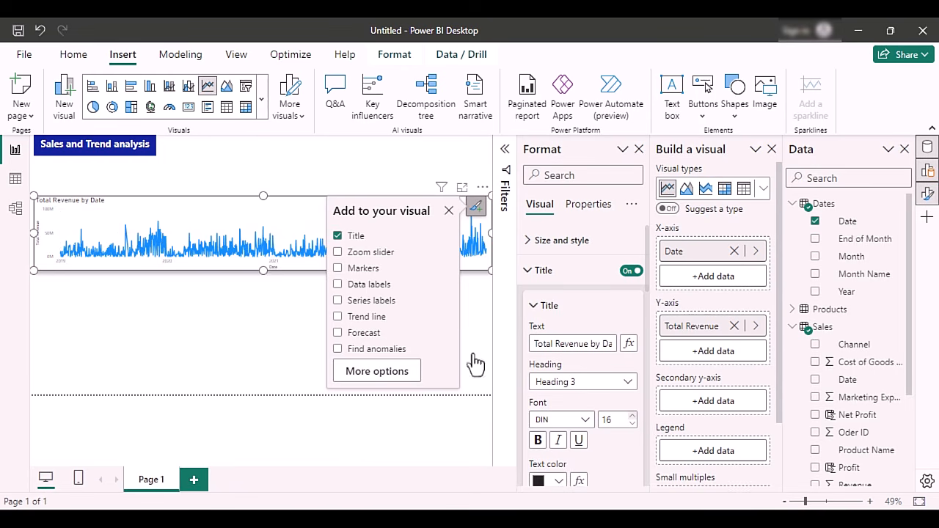
pyautogui.click(585, 419)
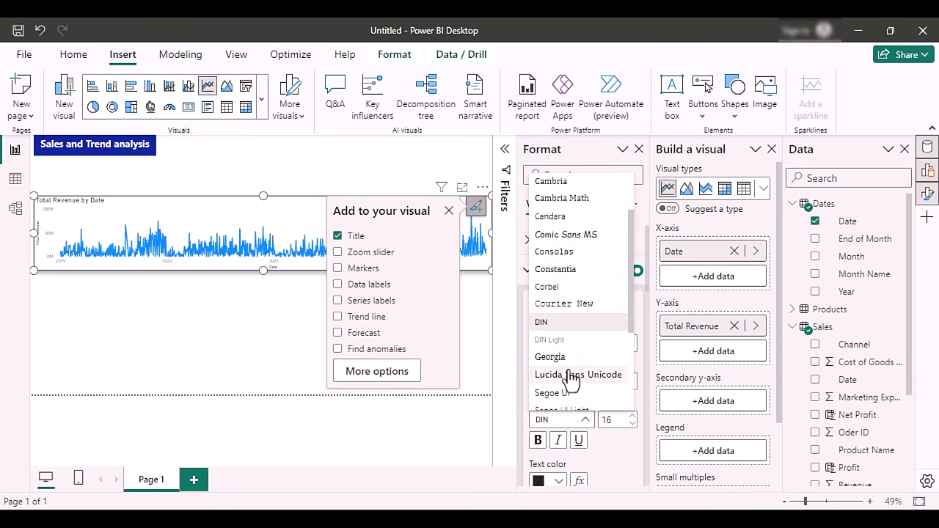
pyautogui.scroll(-2, 566, 379)
pyautogui.click(582, 350)
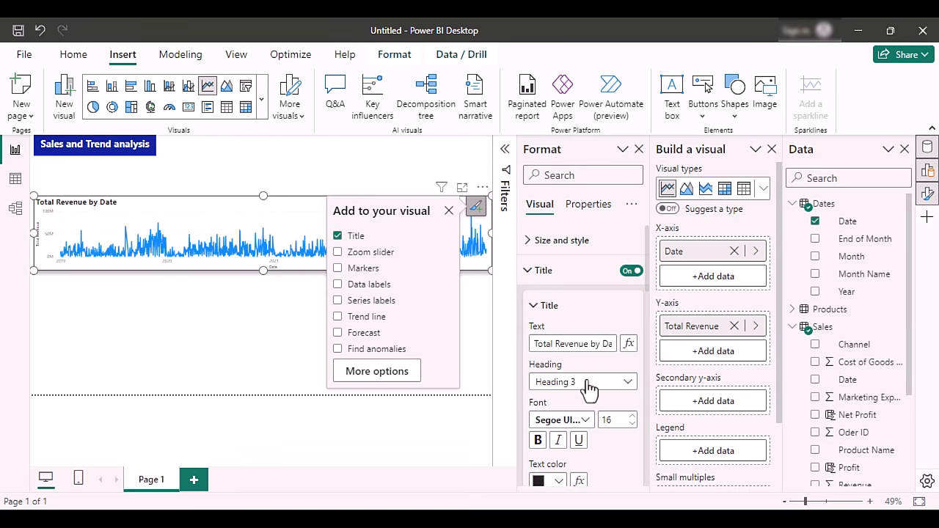
pyautogui.scroll(-3, 591, 396)
pyautogui.click(558, 442)
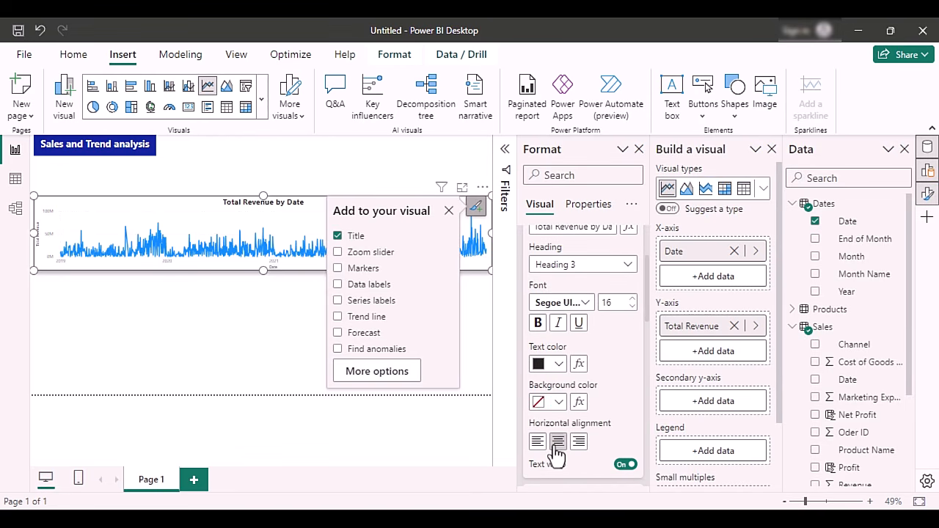
pyautogui.click(251, 353)
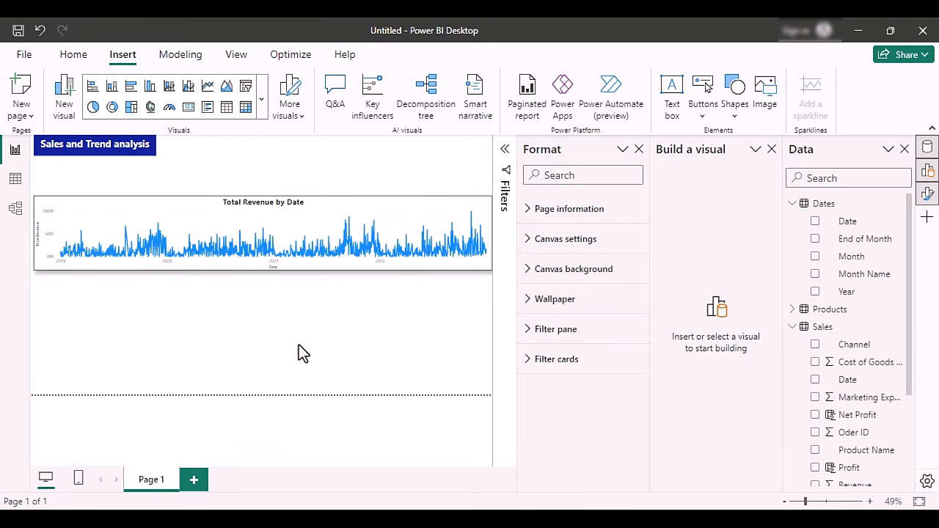
pyautogui.click(148, 252)
pyautogui.click(639, 149)
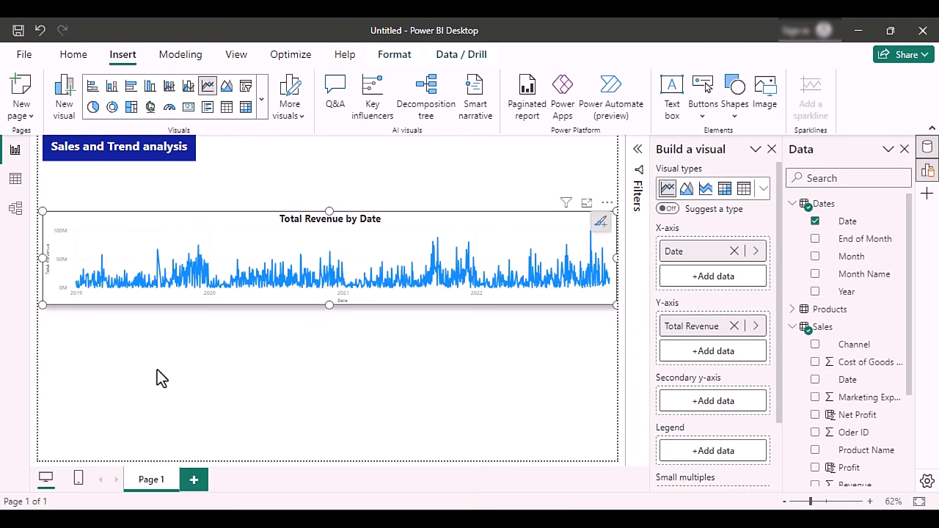
# Insert a clustered bar chart below the revenue line chart and narrow it to roughly a third of the page width.
pyautogui.click(159, 371)
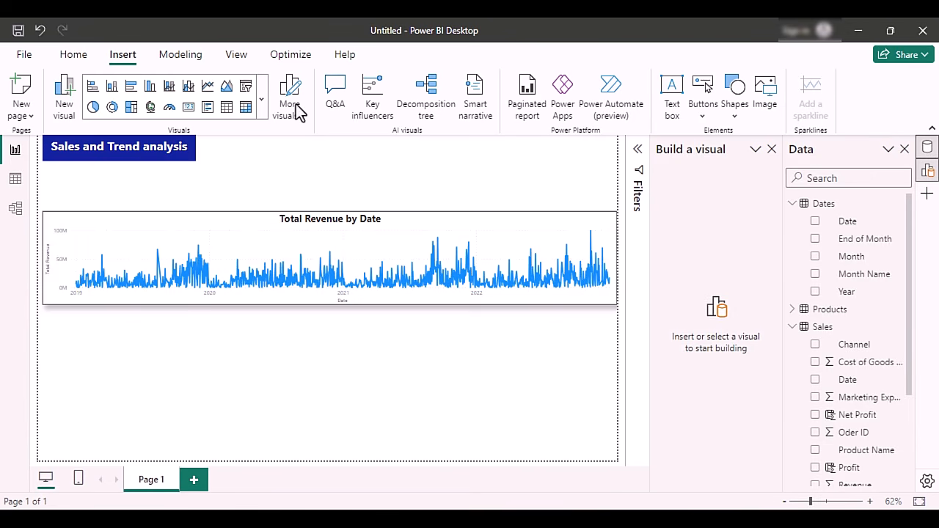
pyautogui.click(131, 85)
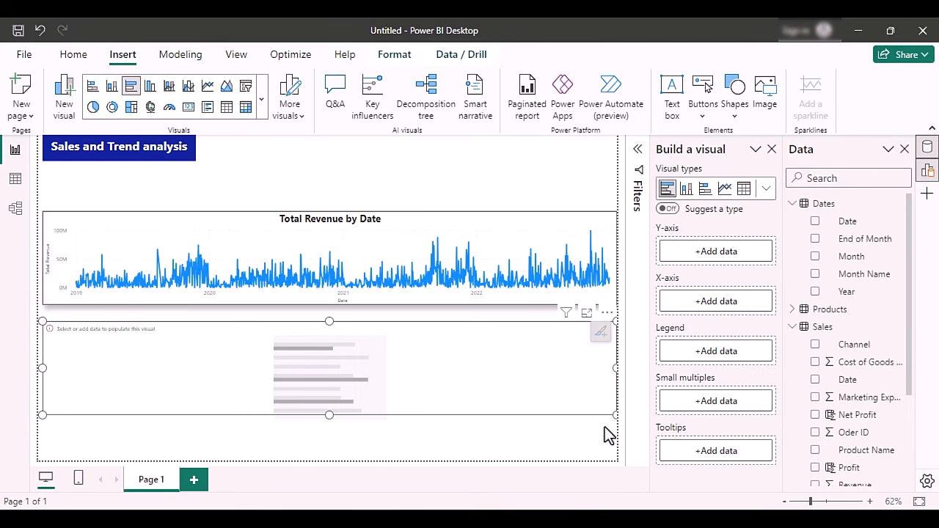
pyautogui.moveTo(616, 415); pyautogui.dragTo(252, 441)
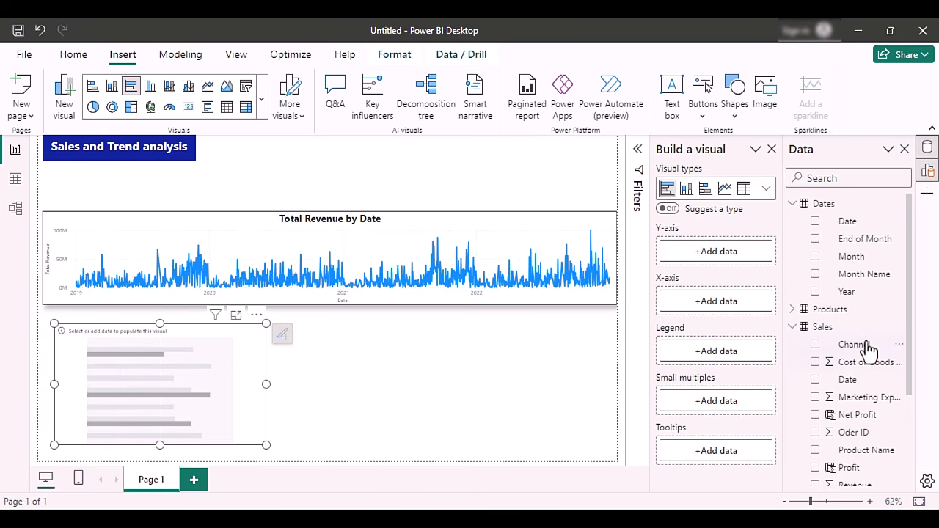
# Plot the Total Revenue measure by the Products table's Category in the new bar chart.
pyautogui.scroll(-3, 868, 400)
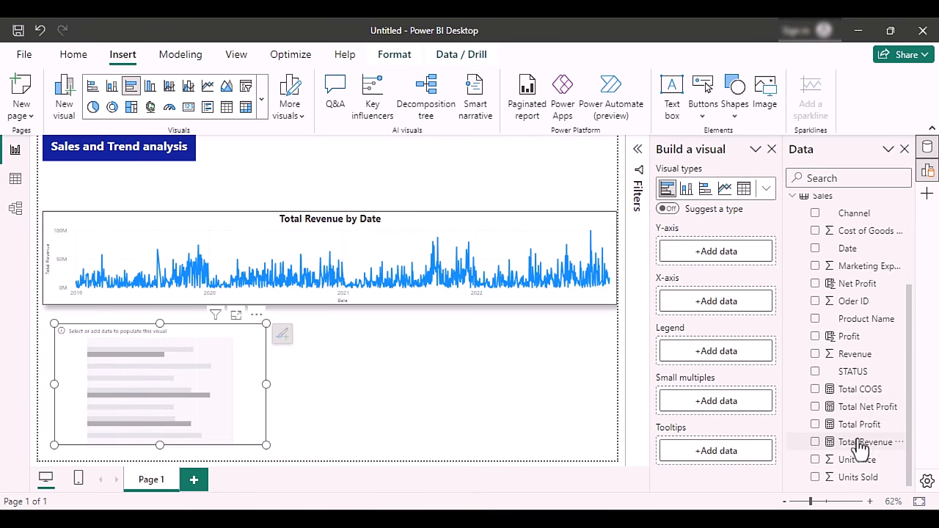
pyautogui.moveTo(865, 444); pyautogui.dragTo(398, 402)
pyautogui.moveTo(209, 407); pyautogui.dragTo(212, 402)
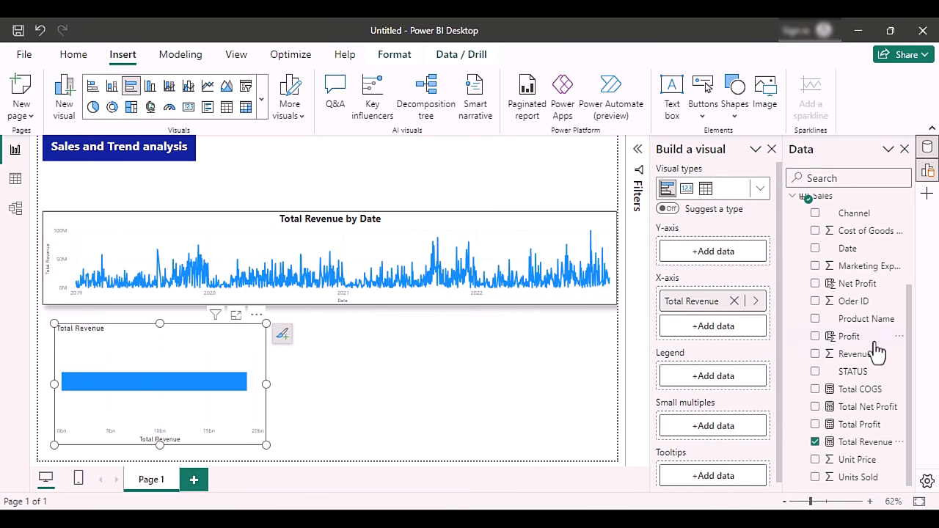
pyautogui.scroll(3, 917, 348)
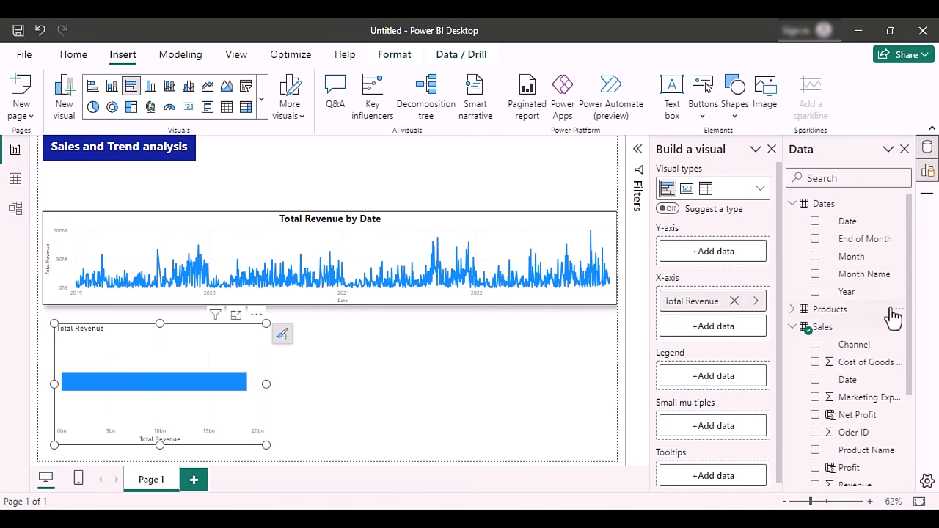
pyautogui.click(793, 309)
pyautogui.moveTo(841, 331); pyautogui.dragTo(204, 411)
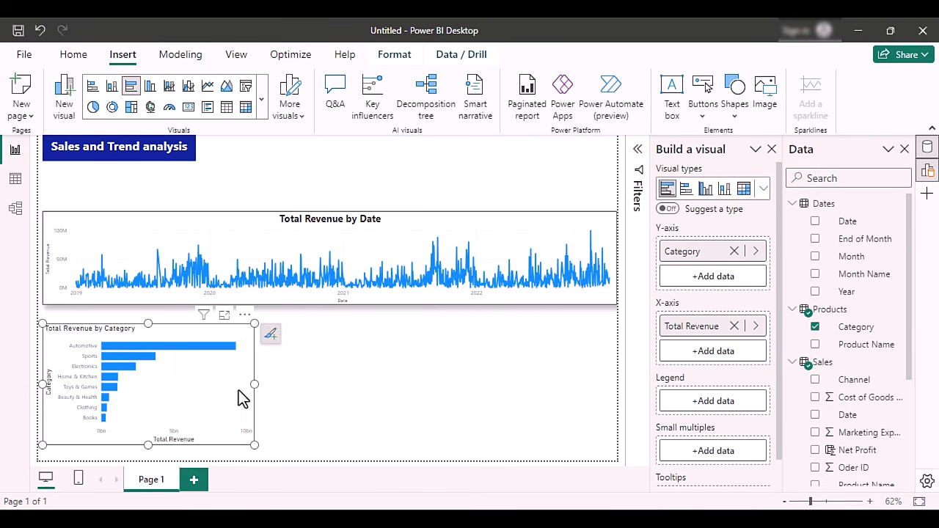
# Try adding data labels to the Total Revenue by Category bar chart.
pyautogui.click(271, 334)
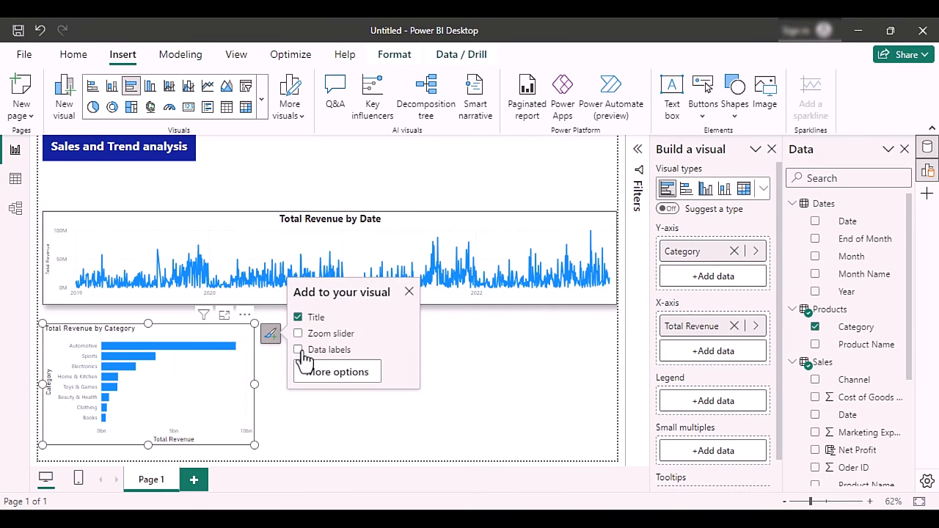
pyautogui.click(298, 350)
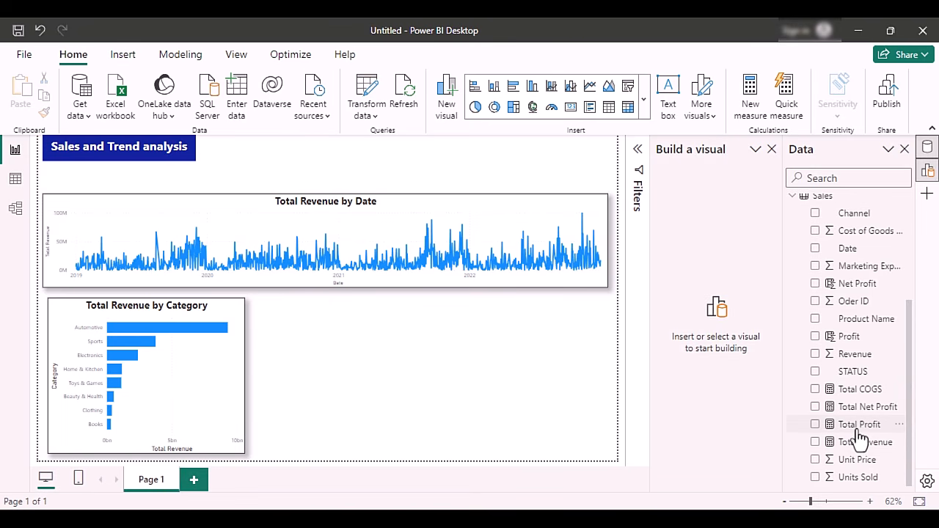
# Create a pie chart of Total Revenue by Channel, narrow it, and place it beside the category bar chart with a small gap.
pyautogui.moveTo(855, 213); pyautogui.dragTo(458, 354)
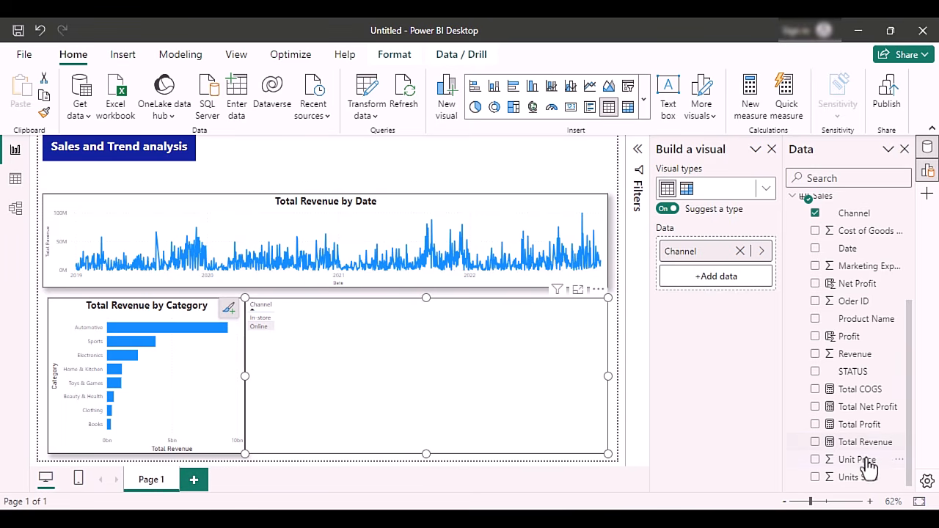
pyautogui.moveTo(867, 457); pyautogui.dragTo(503, 399)
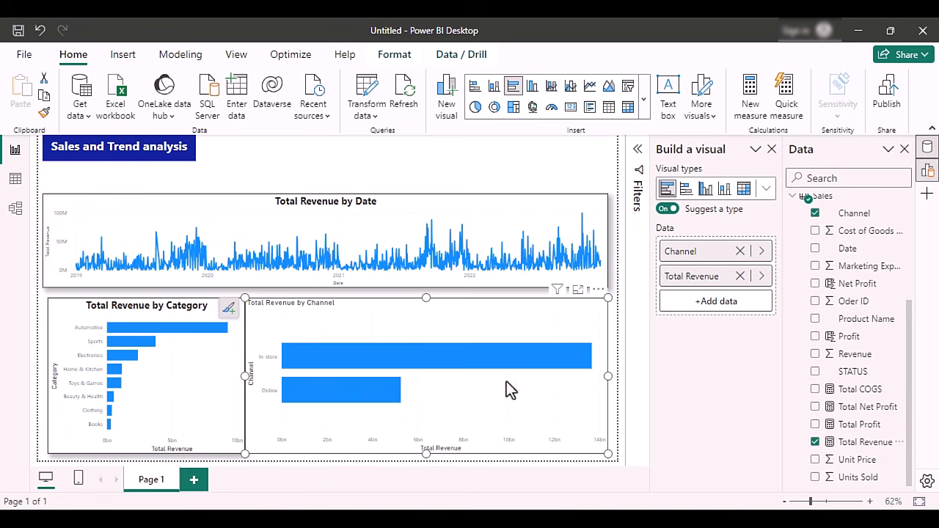
pyautogui.click(475, 107)
pyautogui.moveTo(608, 378); pyautogui.dragTo(424, 375)
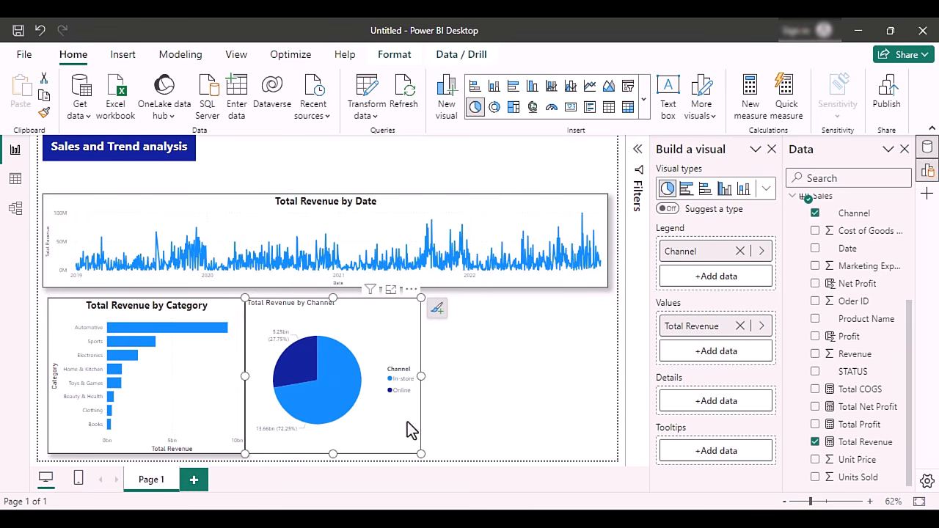
pyautogui.moveTo(407, 422); pyautogui.dragTo(415, 421)
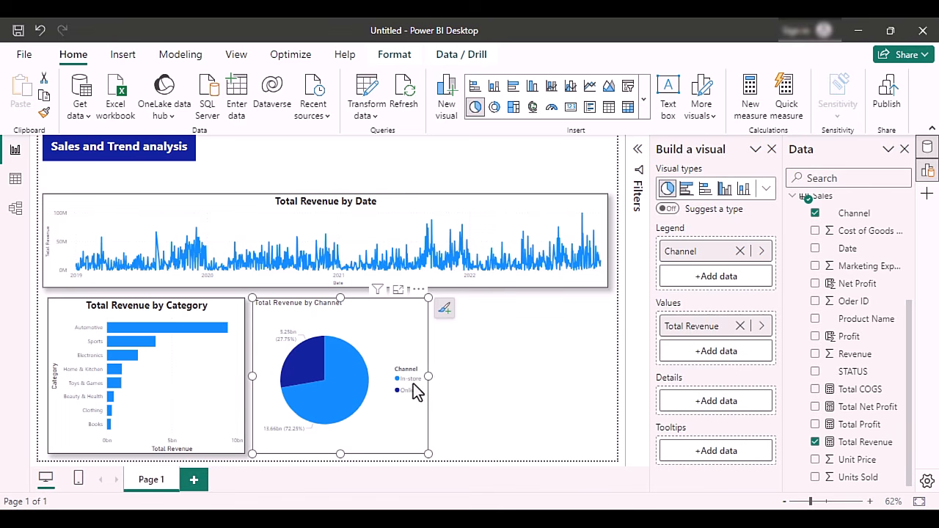
# Copy the formatting of the Total Revenue by Category chart onto the Total Revenue by Channel pie chart.
pyautogui.click(227, 389)
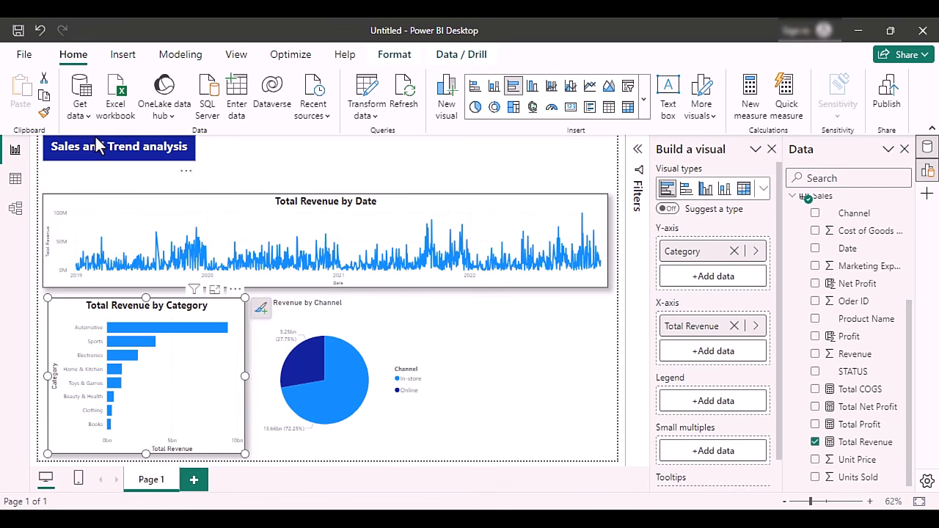
pyautogui.click(44, 112)
pyautogui.click(361, 369)
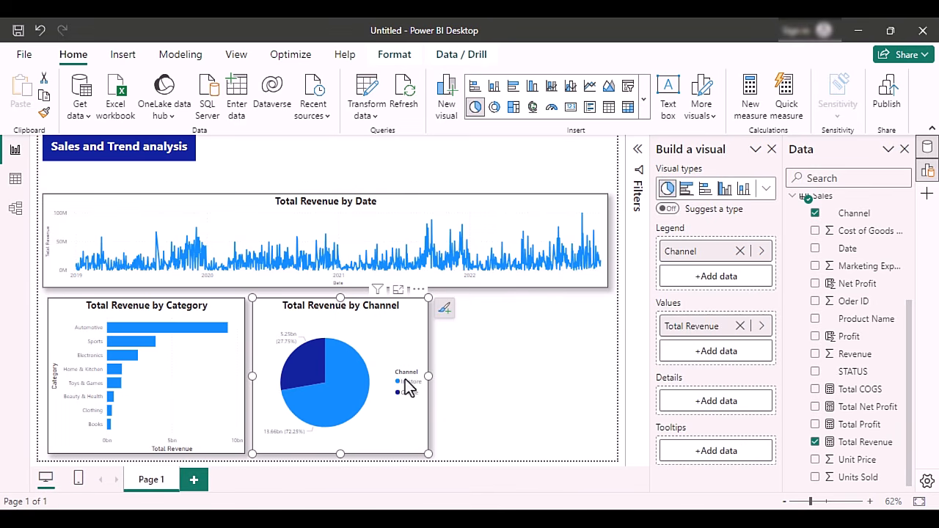
# Create a new visual from the Sales STATUS field in the empty area beside the pie chart.
pyautogui.click(534, 371)
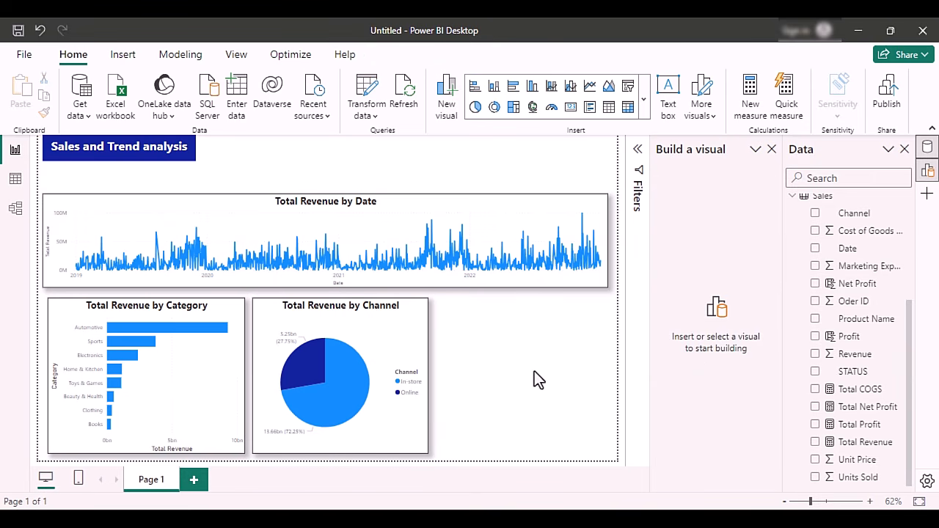
pyautogui.moveTo(858, 372); pyautogui.dragTo(514, 349)
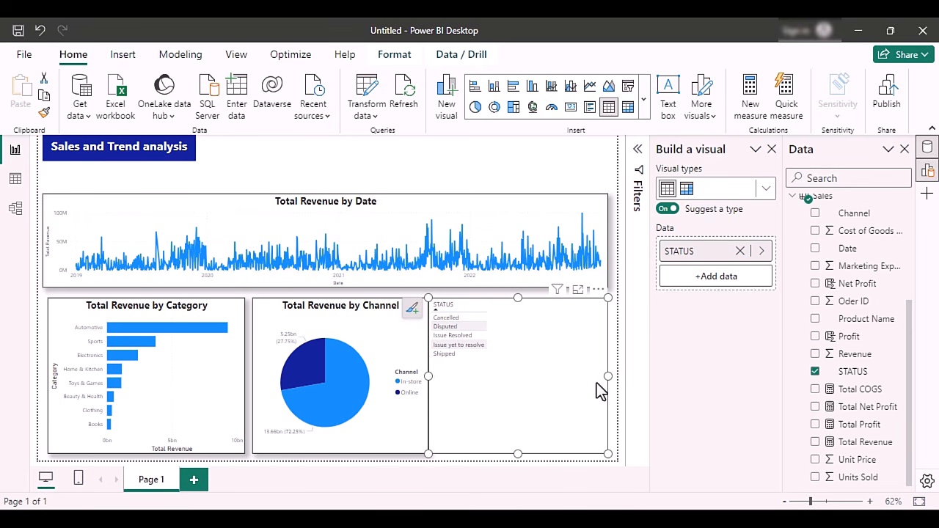
# Create the measure # of Orders = COUNT(Sales[Oder ID]) in the Sales table.
pyautogui.scroll(3, 851, 400)
pyautogui.rightClick(824, 332)
pyautogui.click(750, 64)
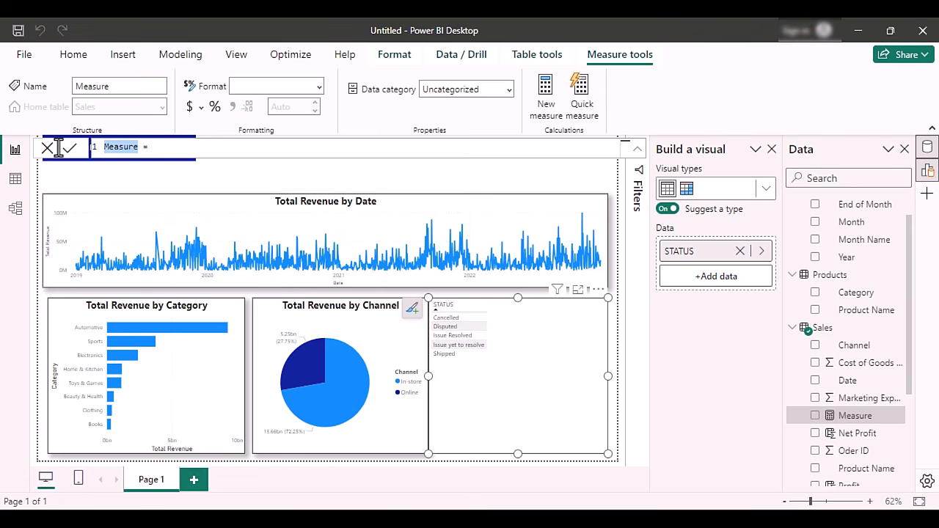
pyautogui.write('# of Orders')
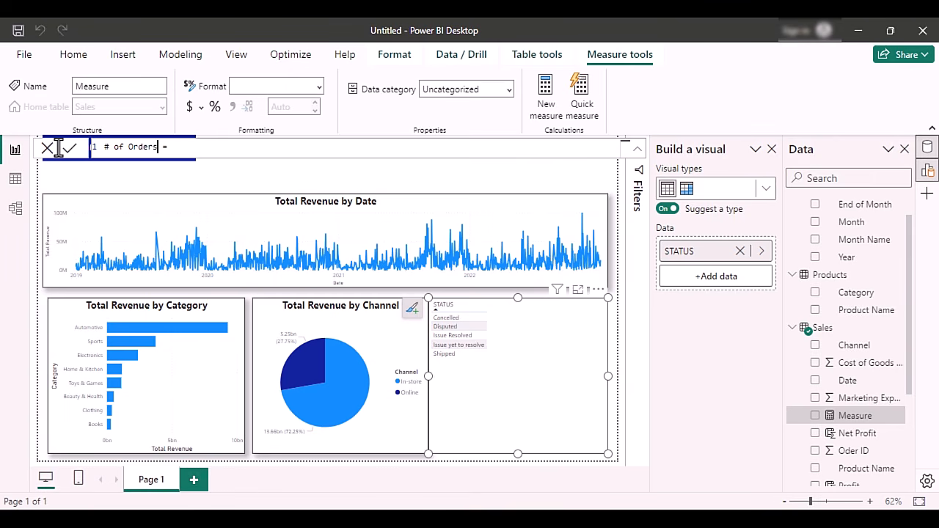
pyautogui.click(206, 150)
pyautogui.write('count')
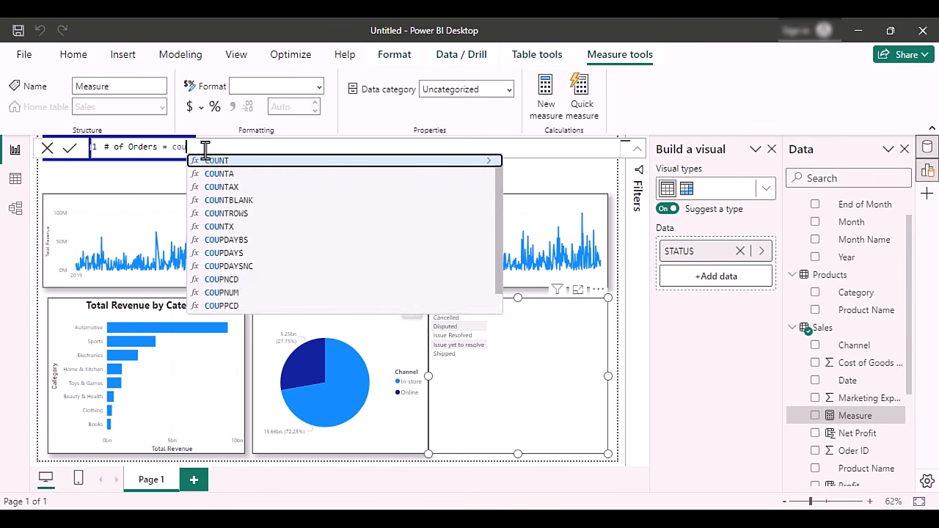
pyautogui.press('Tab')
pyautogui.write('Ord')
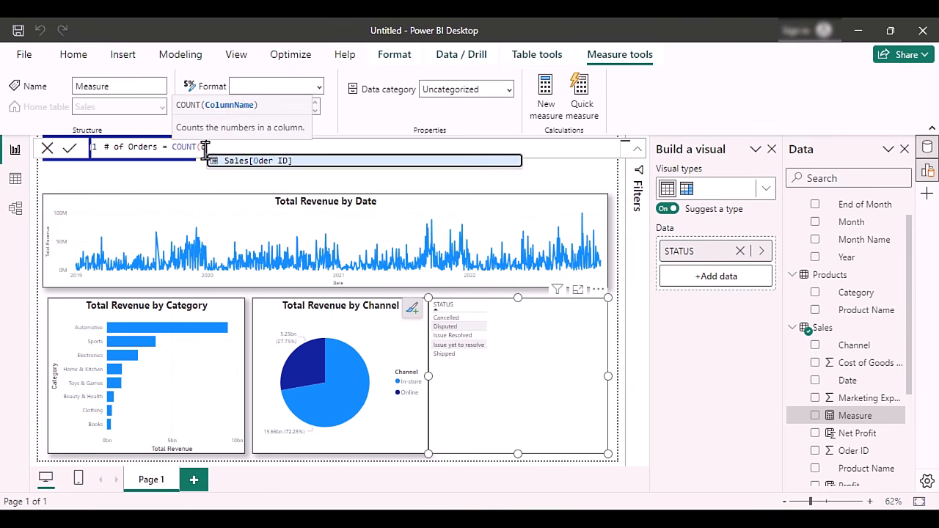
pyautogui.press('BackSpace')
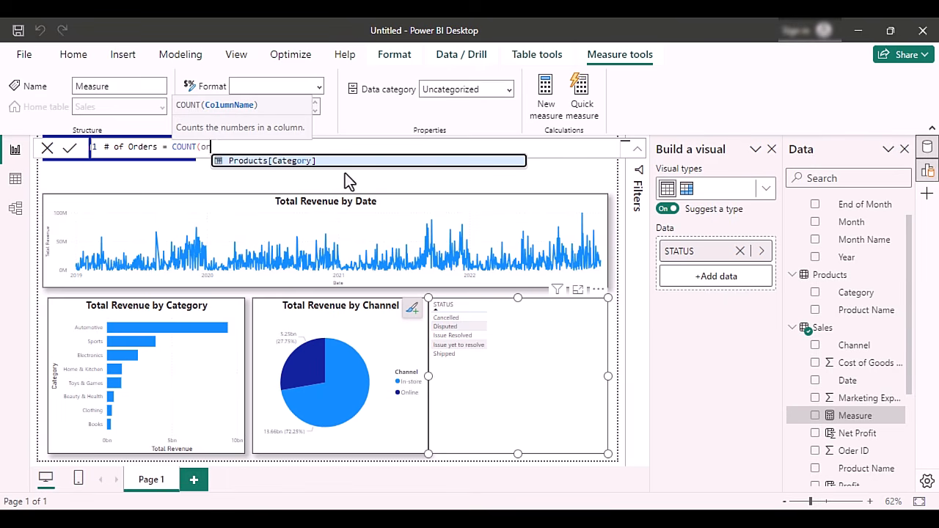
pyautogui.press('BackSpace')
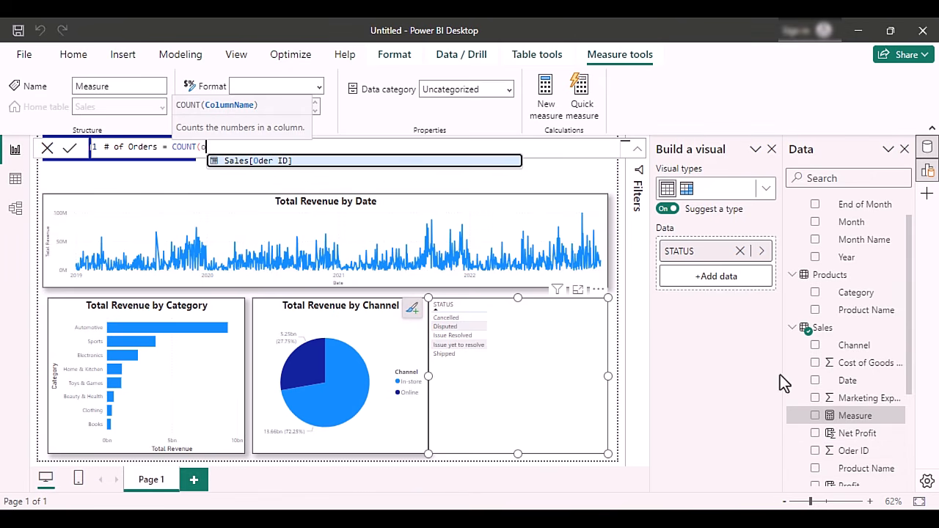
pyautogui.click(274, 174)
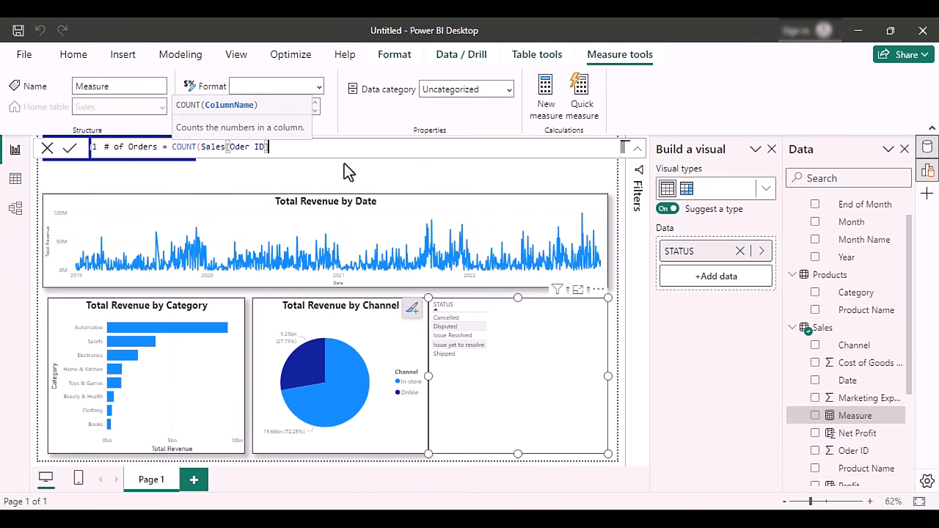
pyautogui.press('Return')
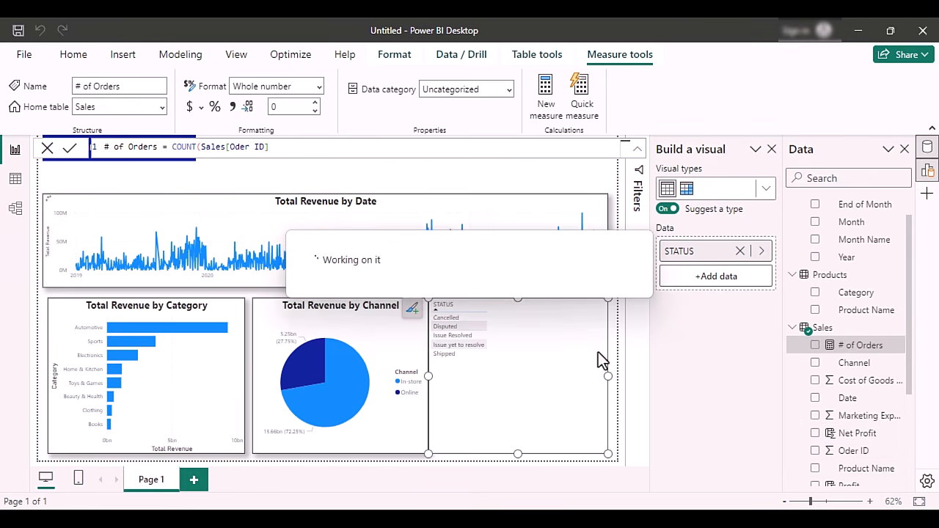
# Add # of Orders to the STATUS visual, show it as a table, and narrow it to leave a gap beside the pie chart.
pyautogui.moveTo(870, 346); pyautogui.dragTo(553, 348)
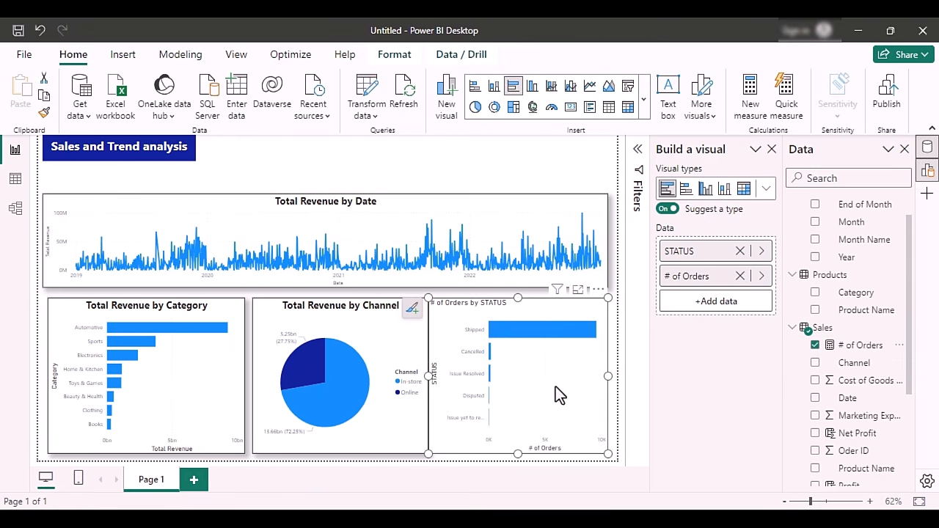
pyautogui.click(744, 189)
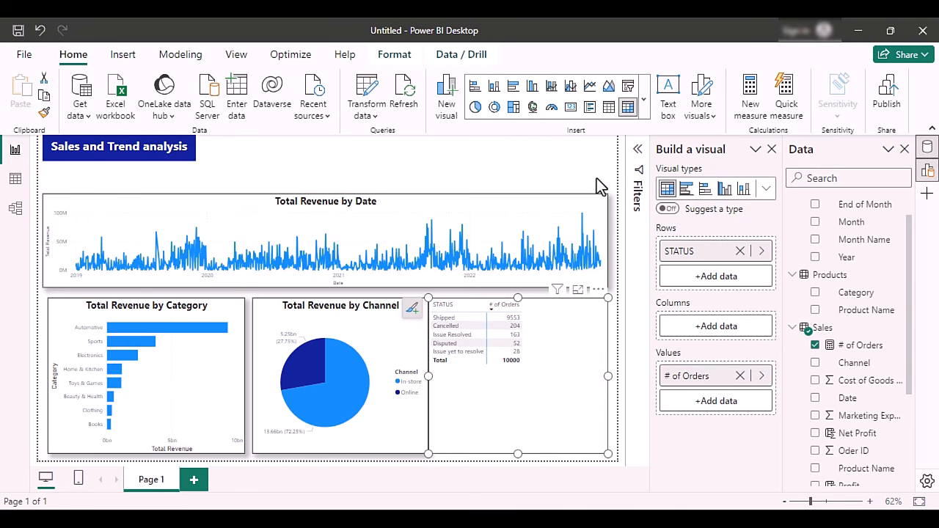
pyautogui.click(606, 114)
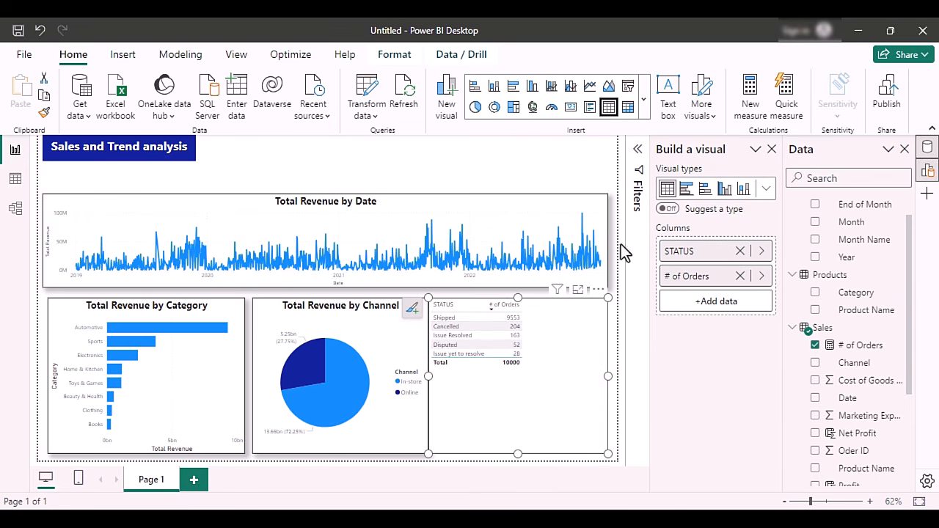
pyautogui.moveTo(428, 379); pyautogui.dragTo(437, 379)
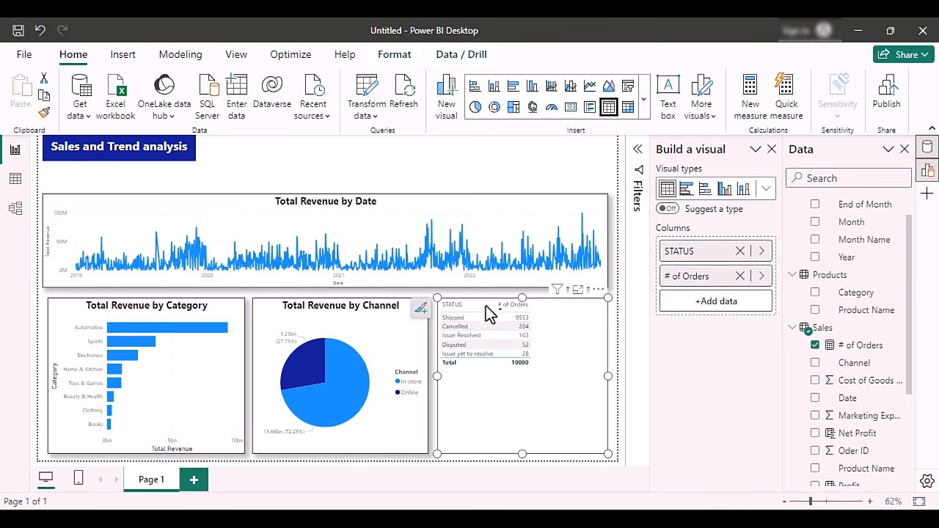
# Apply the Sparse style preset to the table of orders by status.
pyautogui.click(420, 308)
pyautogui.click(325, 358)
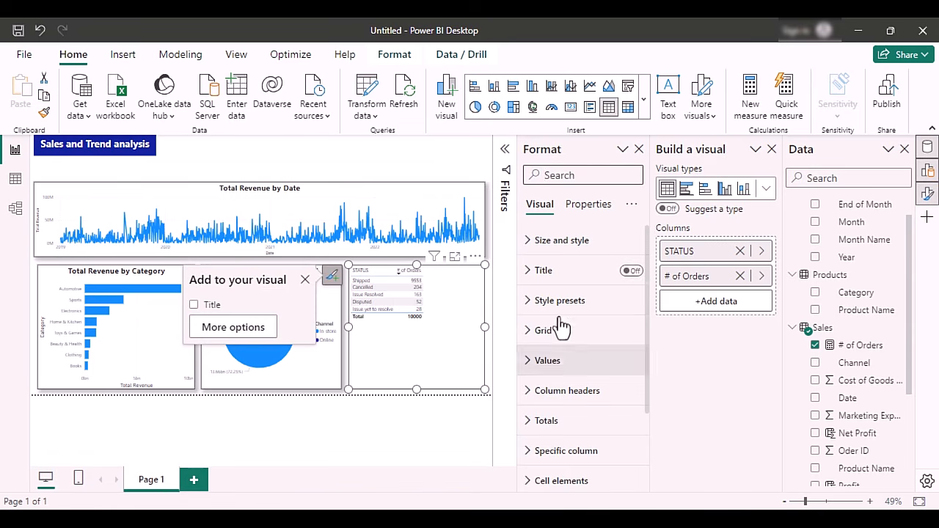
pyautogui.click(526, 302)
pyautogui.click(573, 351)
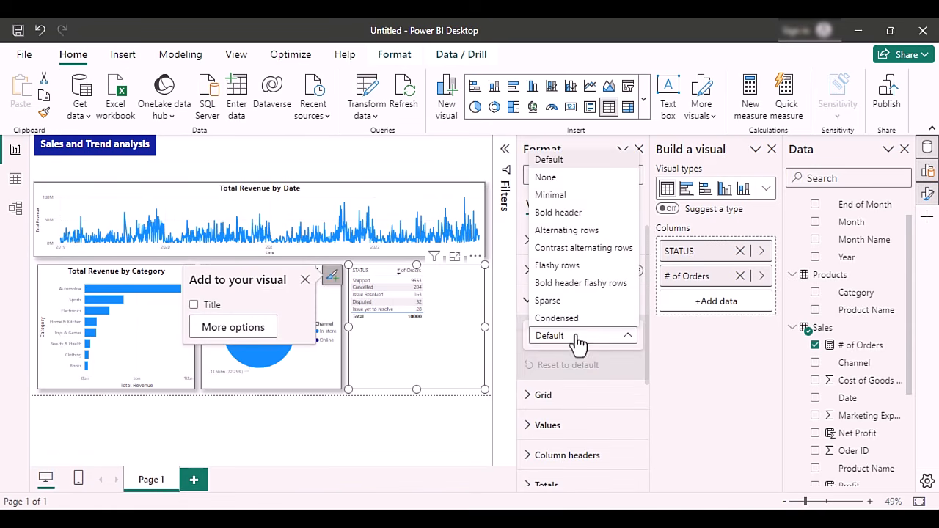
pyautogui.click(577, 302)
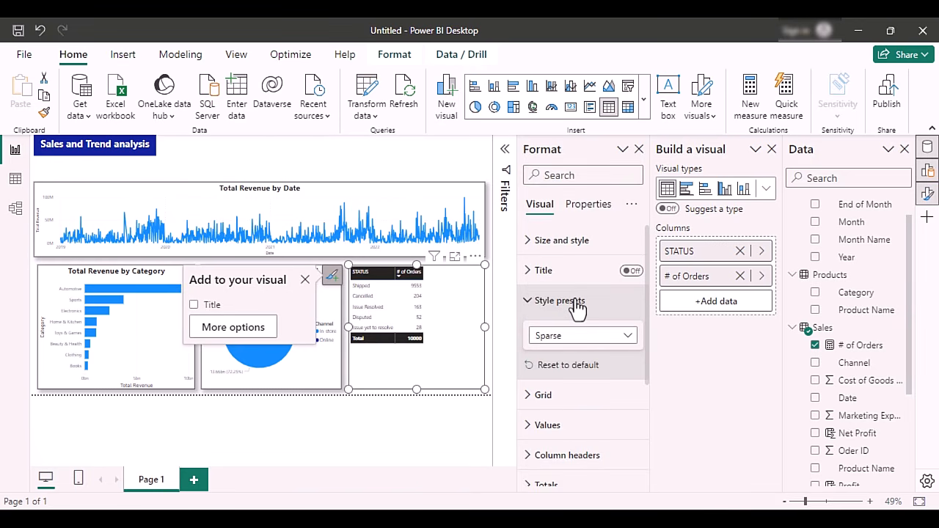
# Set the font size of the status table's values to 16.
pyautogui.click(539, 427)
pyautogui.scroll(-3, 598, 418)
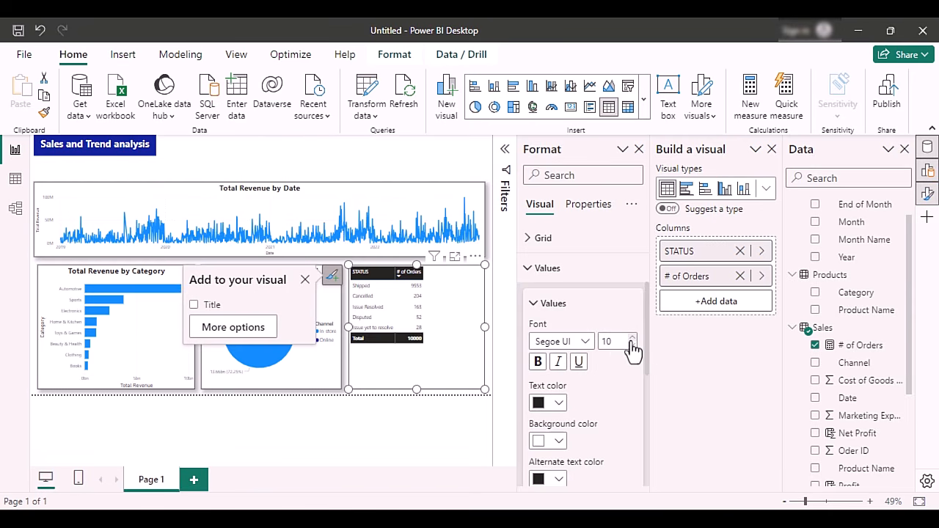
pyautogui.click(631, 339)
pyautogui.click(631, 339)
pyautogui.click(631, 339)
pyautogui.click(632, 339)
pyautogui.click(631, 340)
pyautogui.click(631, 339)
pyautogui.scroll(-2, 614, 396)
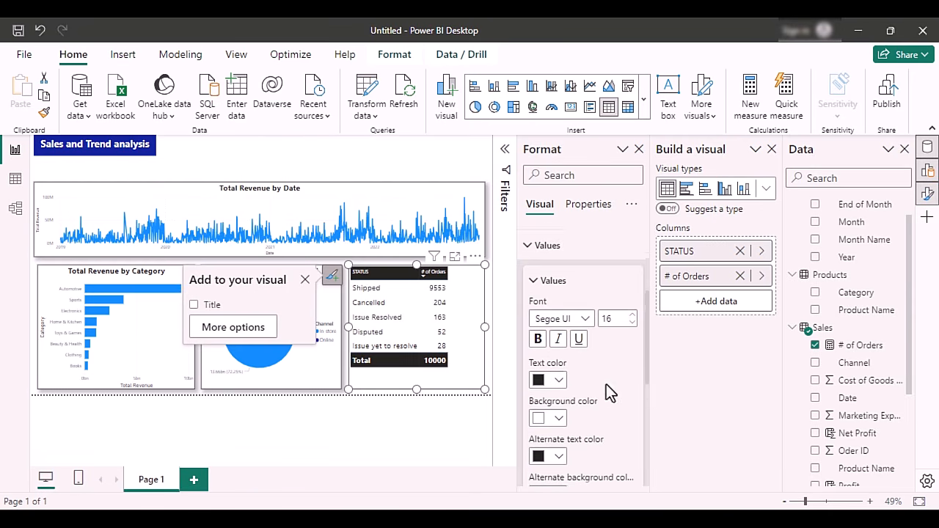
pyautogui.click(541, 265)
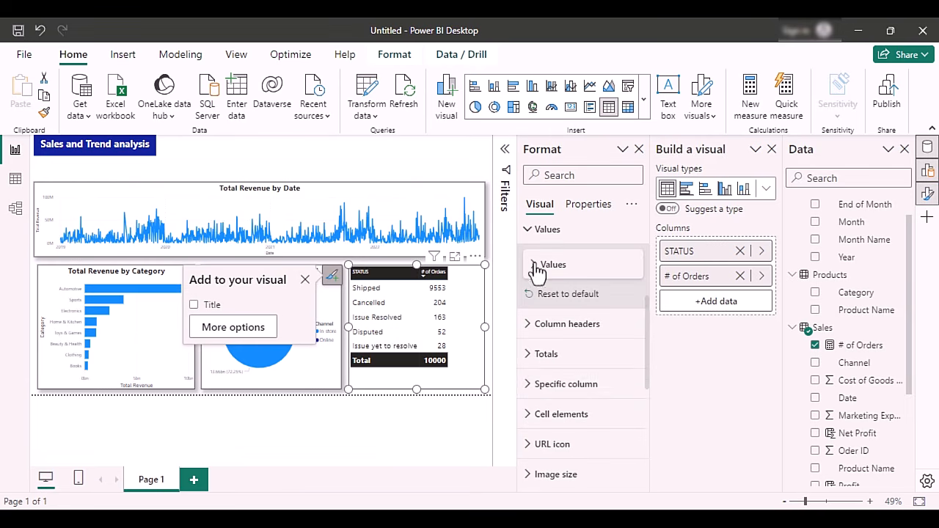
# Set the font size of the status table's column headers to 15.
pyautogui.click(532, 355)
pyautogui.click(542, 325)
pyautogui.click(633, 393)
pyautogui.click(633, 394)
pyautogui.click(632, 393)
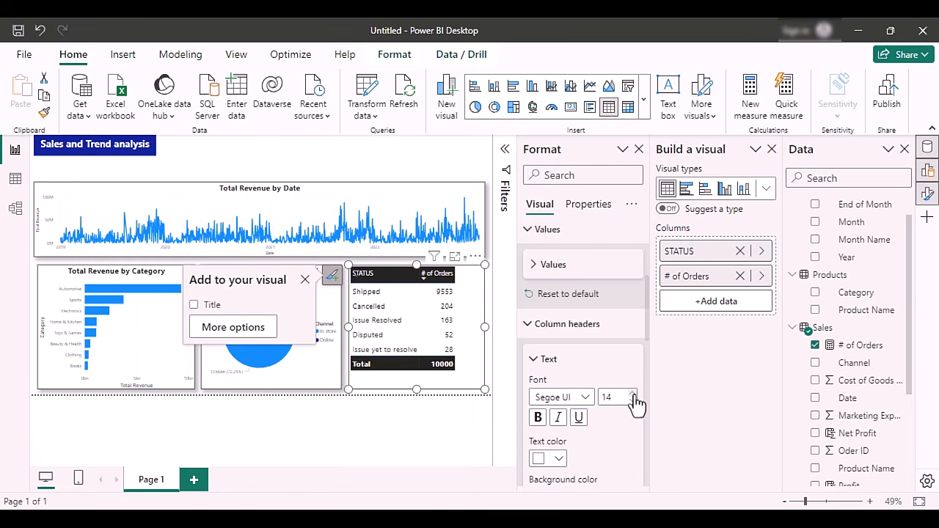
pyautogui.click(633, 394)
pyautogui.click(633, 394)
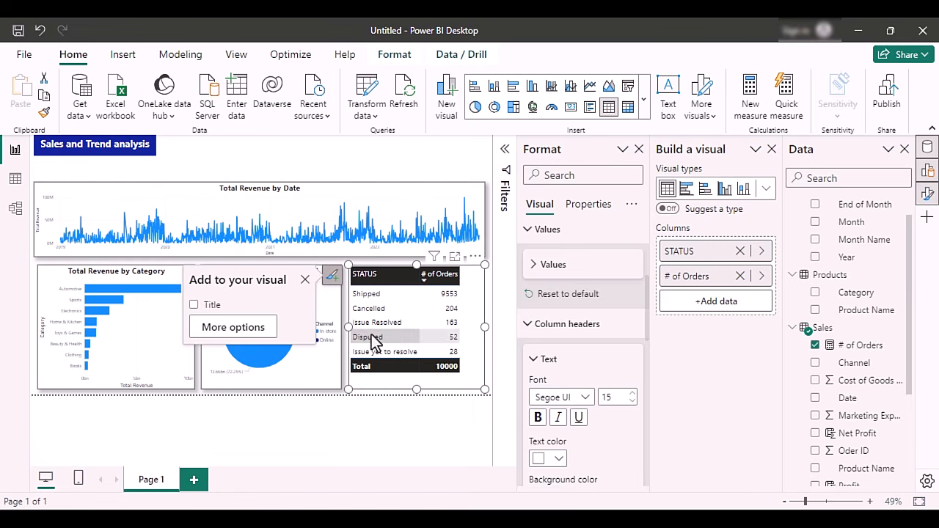
# Widen the columns of the status table to fill its frame and close the formatting options.
pyautogui.click(303, 282)
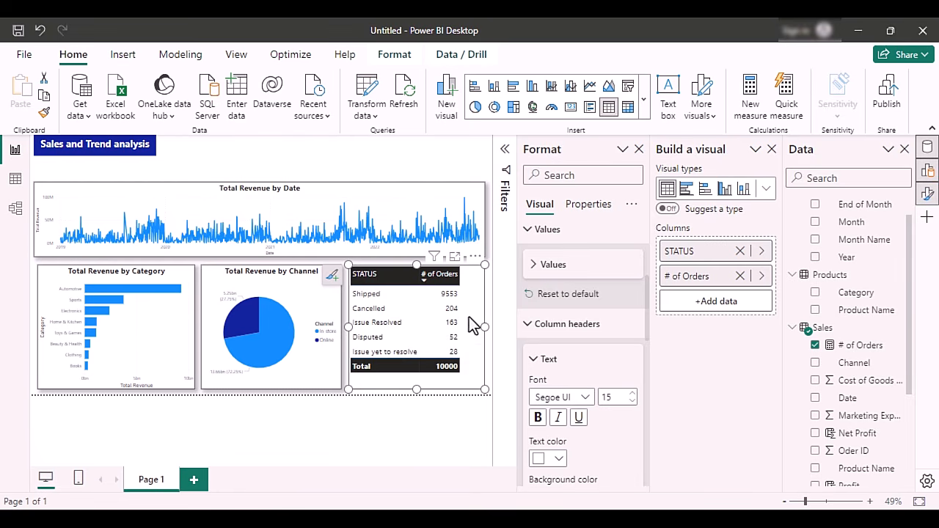
pyautogui.moveTo(416, 277); pyautogui.dragTo(430, 277)
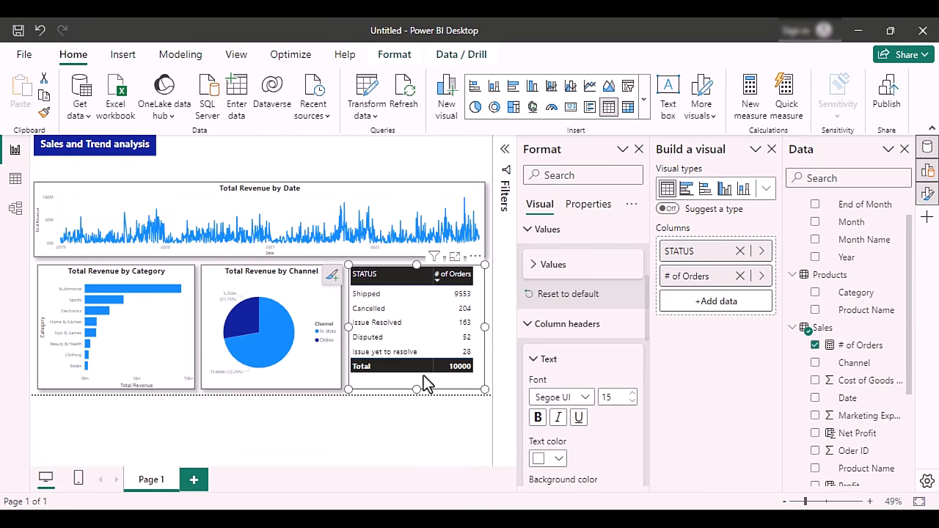
pyautogui.moveTo(433, 278); pyautogui.dragTo(437, 277)
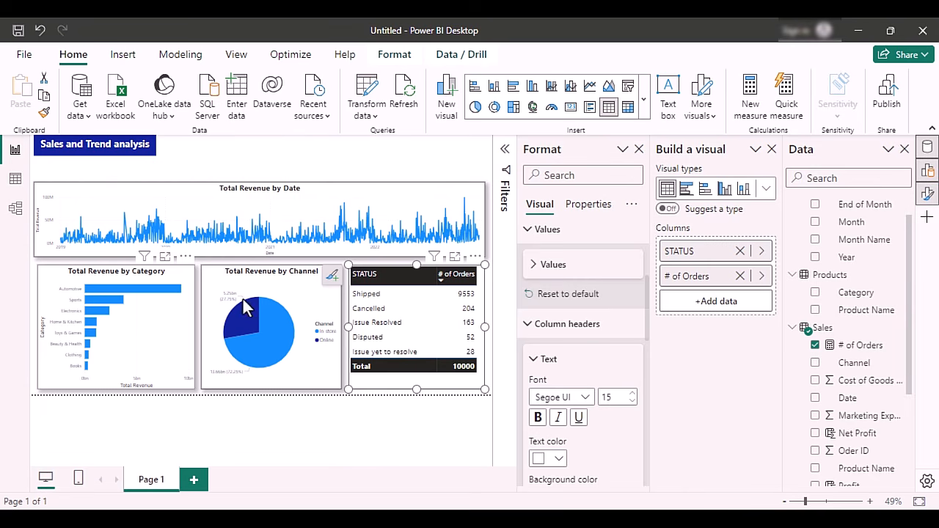
pyautogui.click(640, 149)
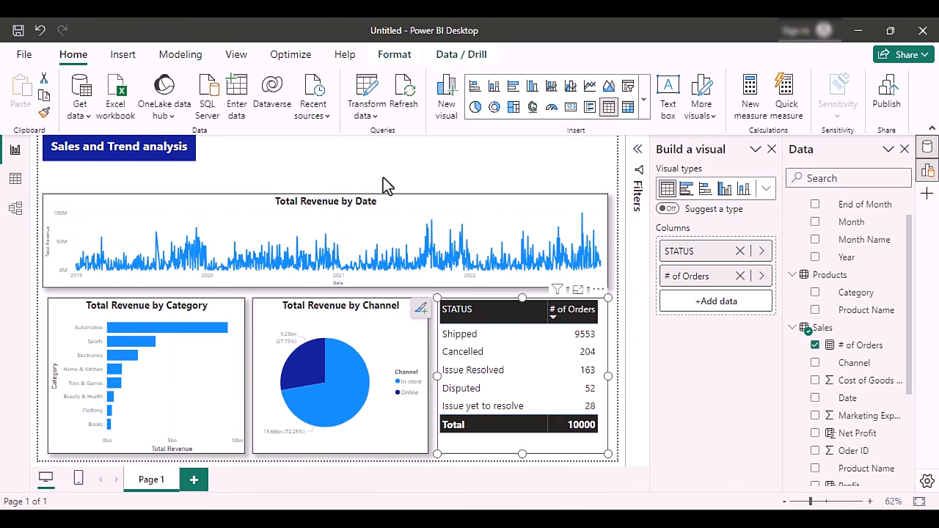
# Add a slicer on the Year field between the report title and the Total Revenue by Date chart.
pyautogui.click(378, 174)
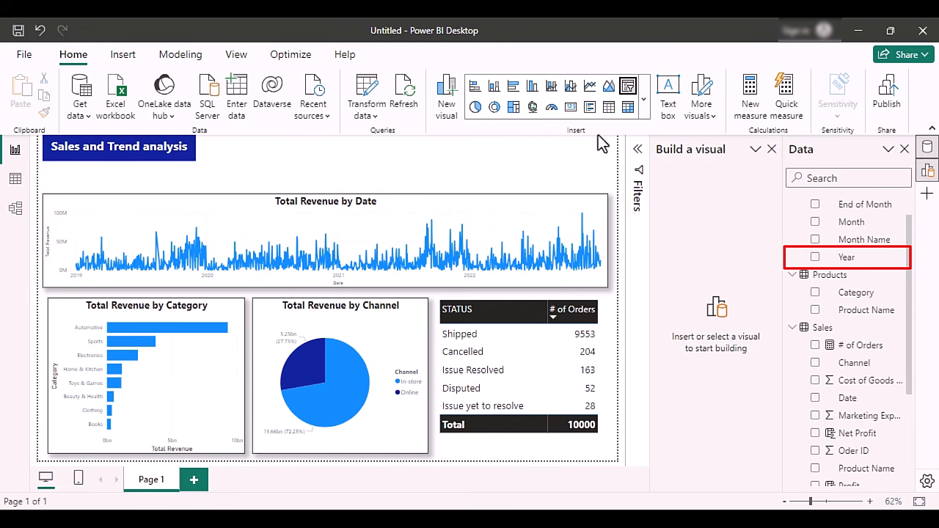
pyautogui.click(629, 86)
pyautogui.moveTo(152, 315); pyautogui.dragTo(138, 180)
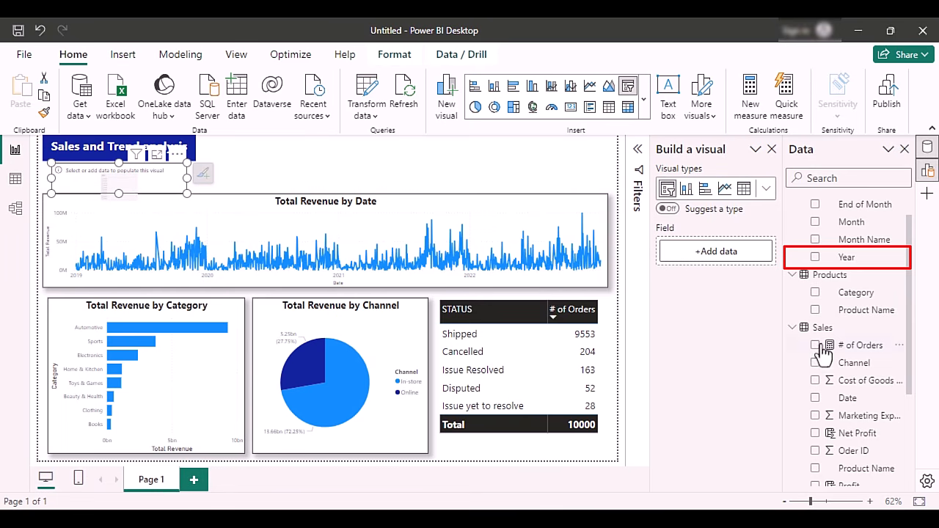
pyautogui.moveTo(844, 257); pyautogui.dragTo(154, 186)
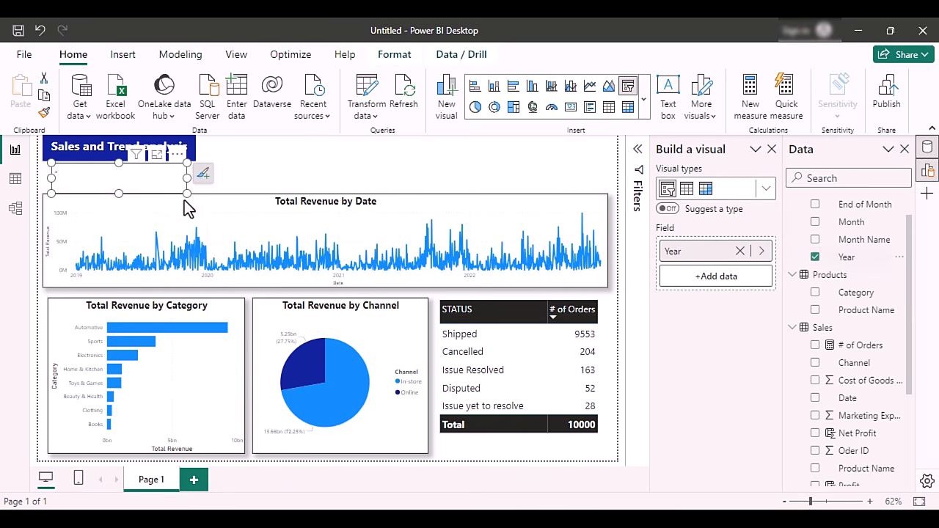
# Move the Total Revenue by Date chart down slightly and widen the Year slicer so its full range slider shows.
pyautogui.click(212, 203)
pyautogui.click(200, 312)
pyautogui.click(148, 185)
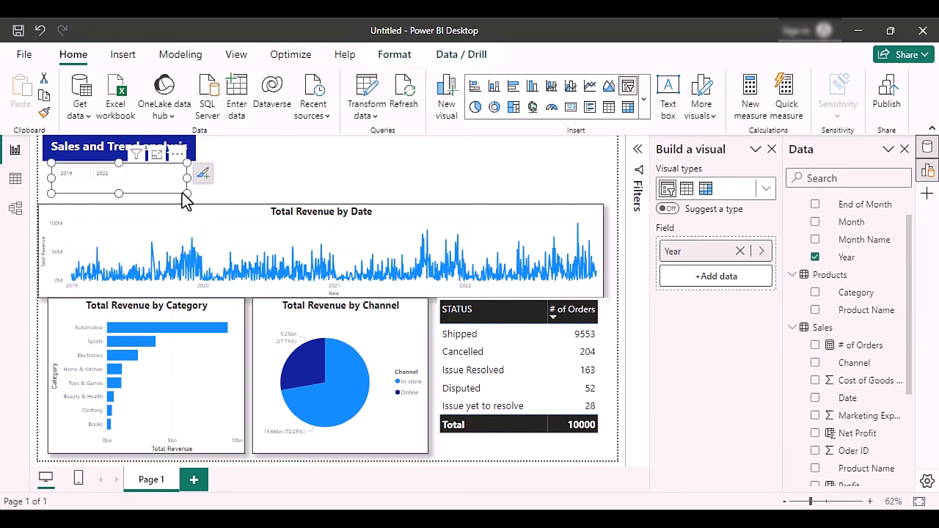
pyautogui.moveTo(186, 192)
pyautogui.mouseDown()
pyautogui.moveTo(225, 196)
pyautogui.moveTo(168, 190)
pyautogui.mouseUp()
pyautogui.click(221, 192)
pyautogui.moveTo(65, 189); pyautogui.dragTo(83, 189)
pyautogui.moveTo(166, 188); pyautogui.dragTo(217, 189)
# Lower the top edges of the category bar chart and the channel pie chart to clear the line chart.
pyautogui.click(178, 323)
pyautogui.moveTo(147, 299); pyautogui.dragTo(147, 311)
pyautogui.click(303, 314)
pyautogui.moveTo(340, 296); pyautogui.dragTo(342, 311)
# Shorten and lower the status table below the line chart and sort it by # of Orders in descending order.
pyautogui.click(493, 313)
pyautogui.moveTo(597, 300); pyautogui.dragTo(597, 315)
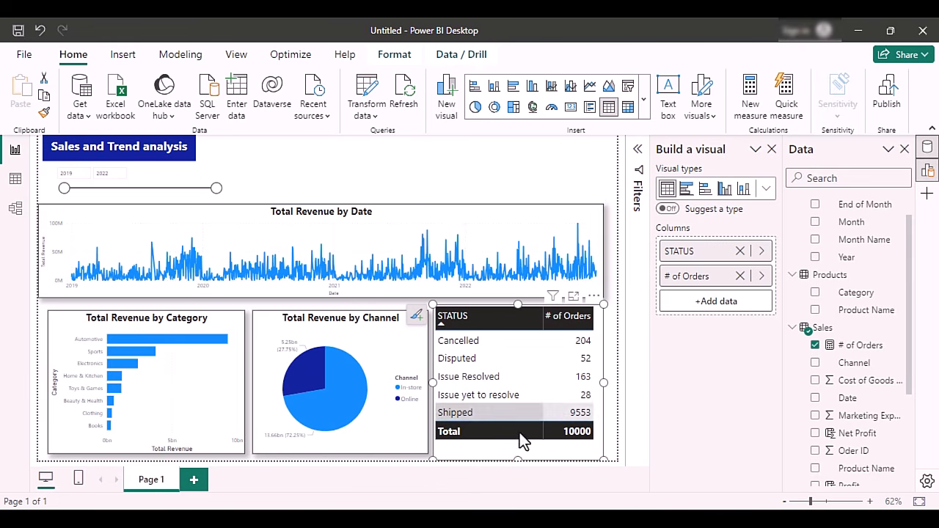
pyautogui.moveTo(520, 459); pyautogui.dragTo(520, 449)
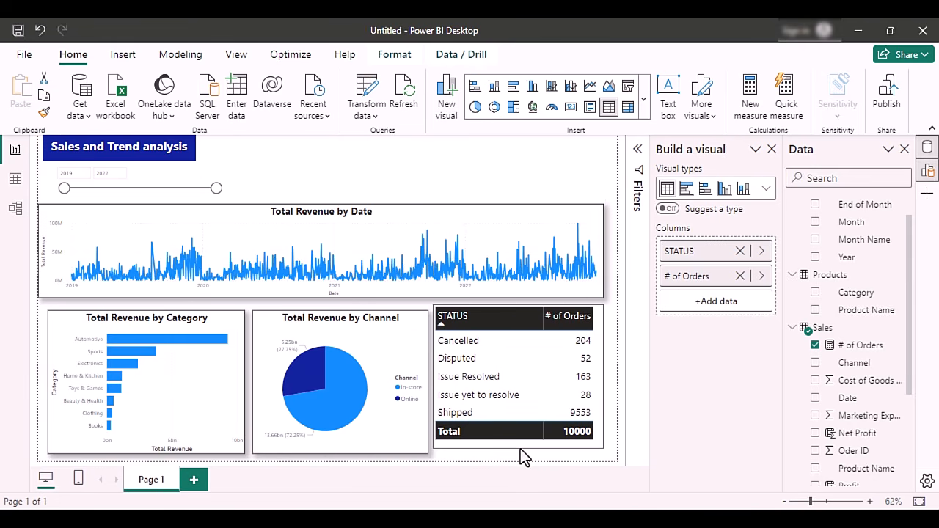
pyautogui.click(580, 316)
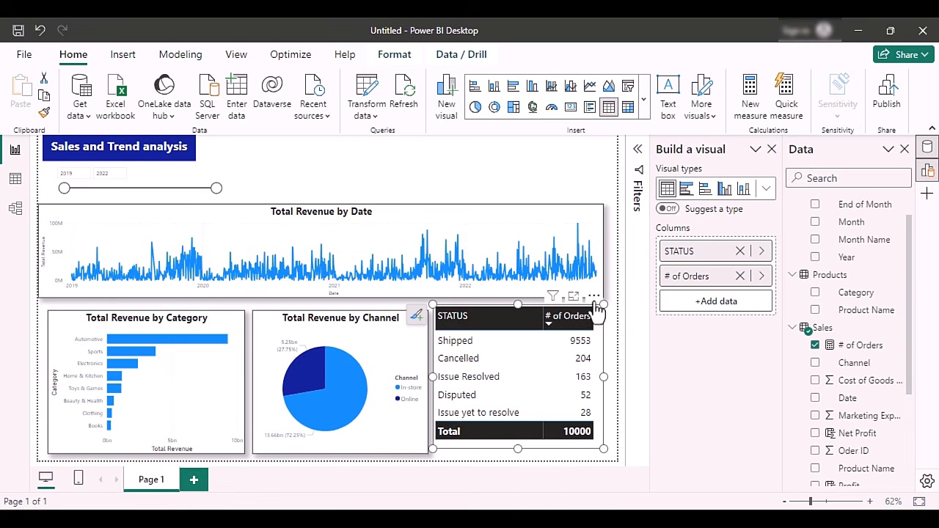
# Test the Year slicer by limiting the report to 2019–2021 and restoring the full 2019–2022 range.
pyautogui.click(217, 188)
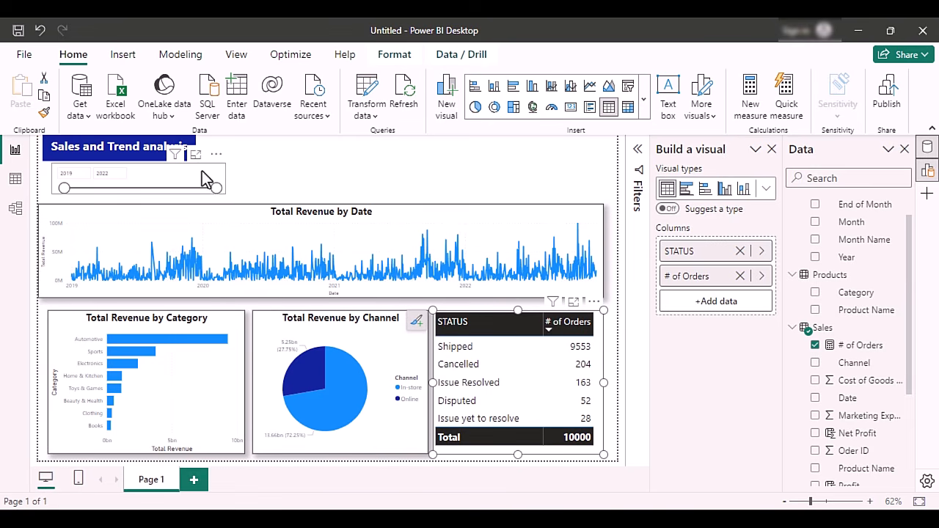
pyautogui.moveTo(215, 189); pyautogui.dragTo(166, 189)
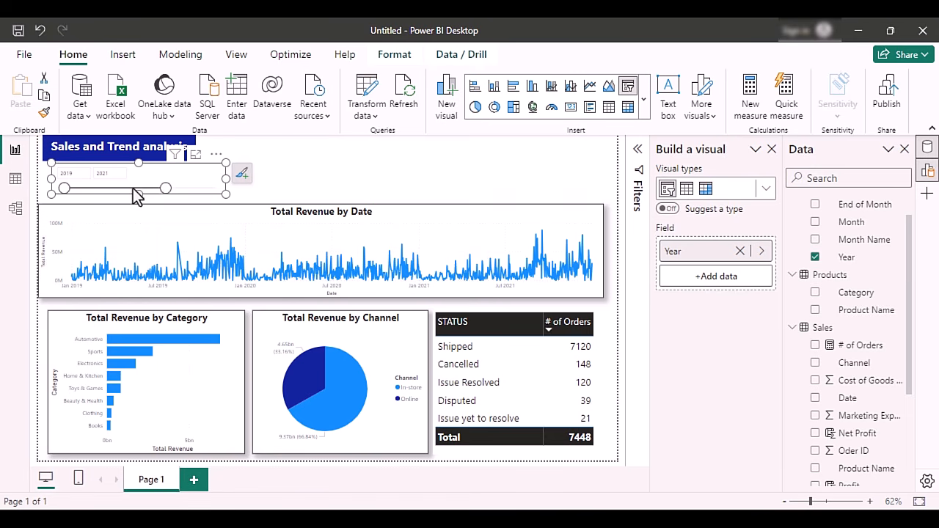
pyautogui.moveTo(166, 189); pyautogui.dragTo(217, 189)
pyautogui.moveTo(65, 190)
pyautogui.mouseDown()
pyautogui.moveTo(141, 191)
pyautogui.moveTo(53, 186)
pyautogui.mouseUp()
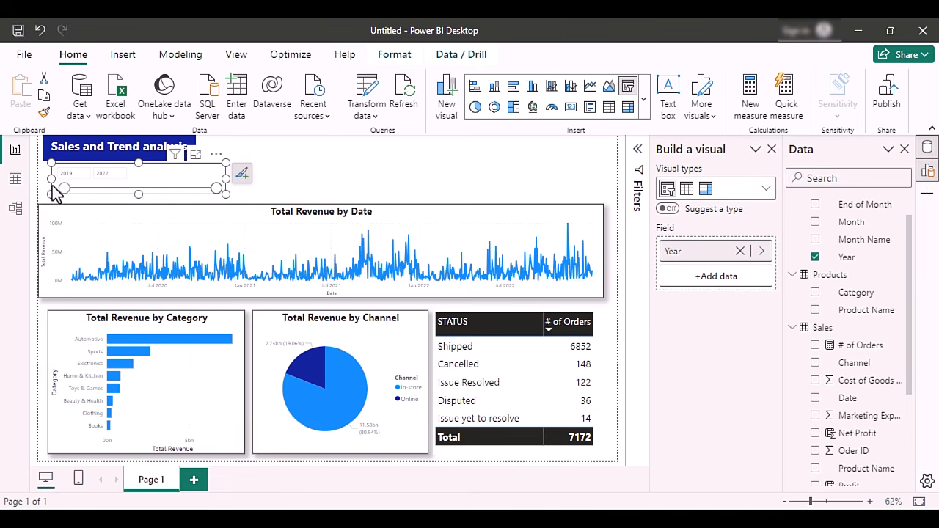
# Narrow the Year slicer and add a Category slicer beside it, sized to fit above the line chart.
pyautogui.moveTo(226, 178); pyautogui.dragTo(220, 190)
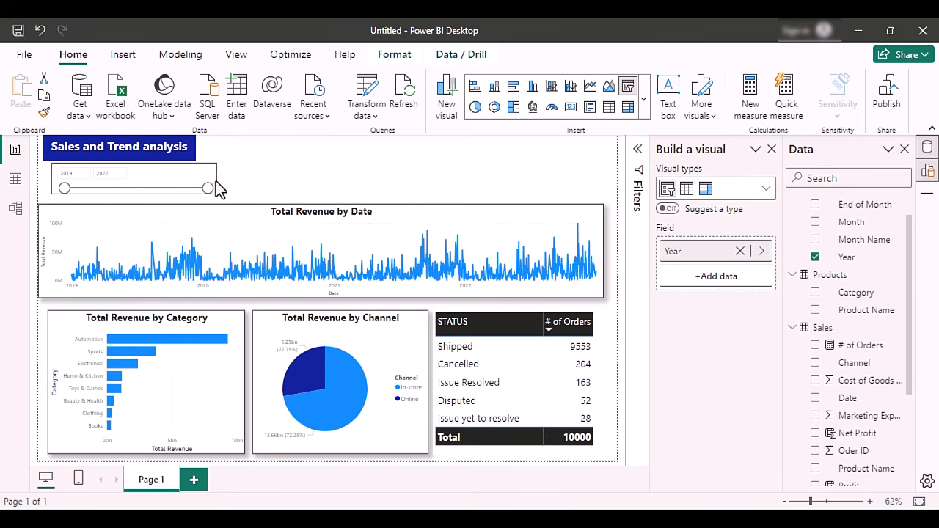
pyautogui.click(284, 178)
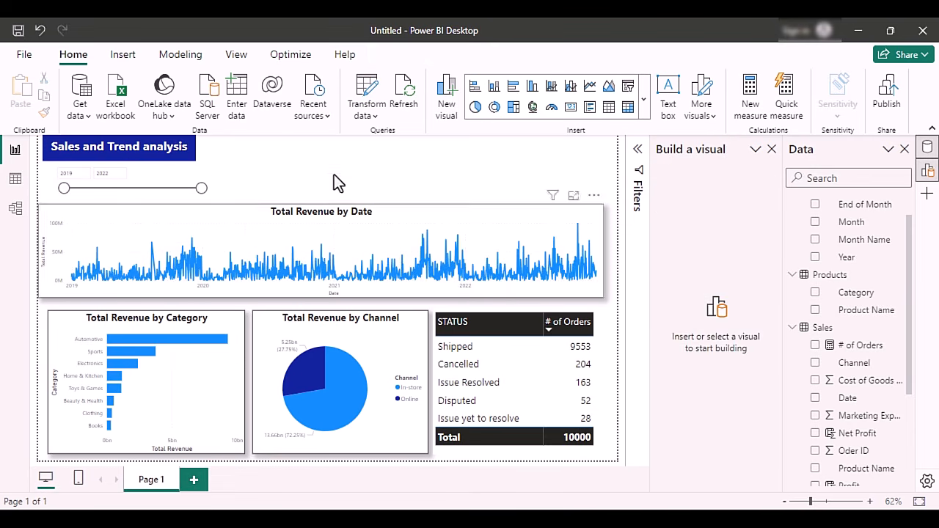
pyautogui.click(627, 86)
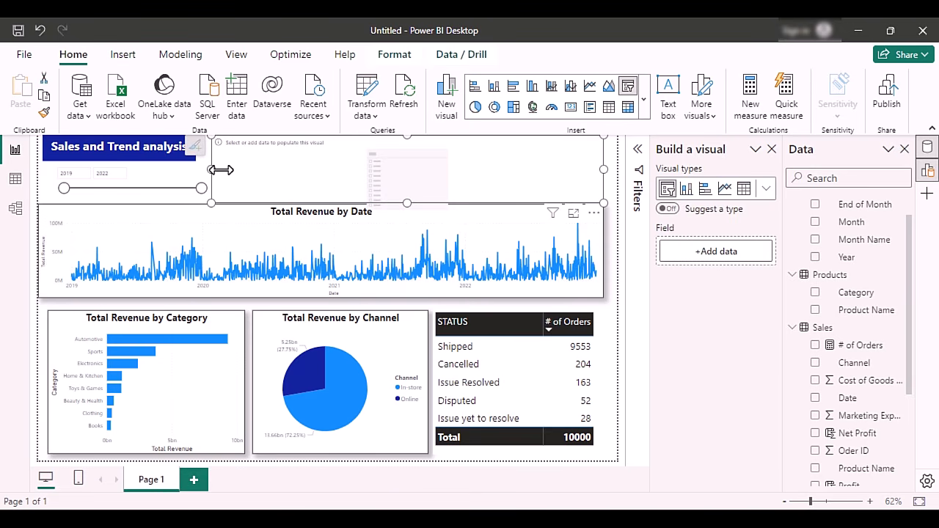
pyautogui.moveTo(212, 170); pyautogui.dragTo(271, 170)
pyautogui.moveTo(437, 138); pyautogui.dragTo(428, 172)
pyautogui.scroll(1, 877, 315)
pyautogui.moveTo(857, 329)
pyautogui.mouseDown()
pyautogui.moveTo(621, 266)
pyautogui.moveTo(416, 191)
pyautogui.mouseUp()
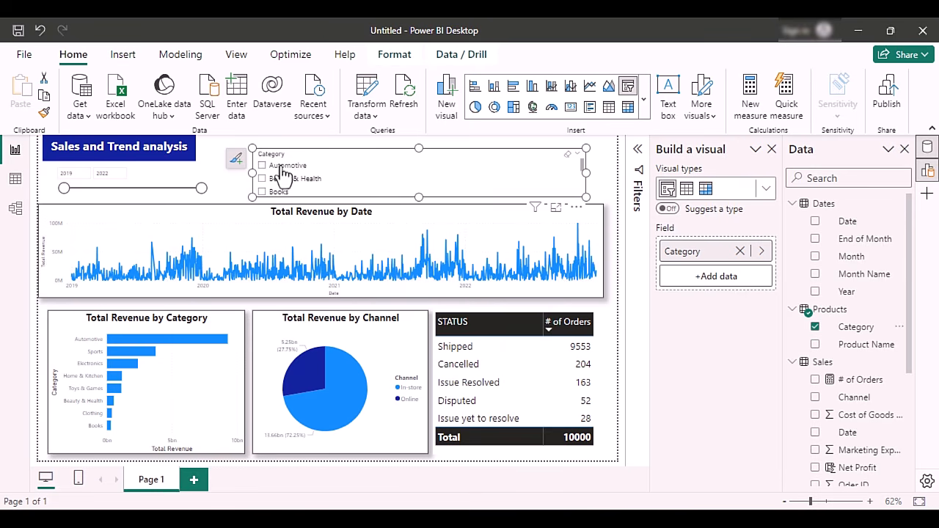
# Set the Category slicer's style to Tile.
pyautogui.click(236, 158)
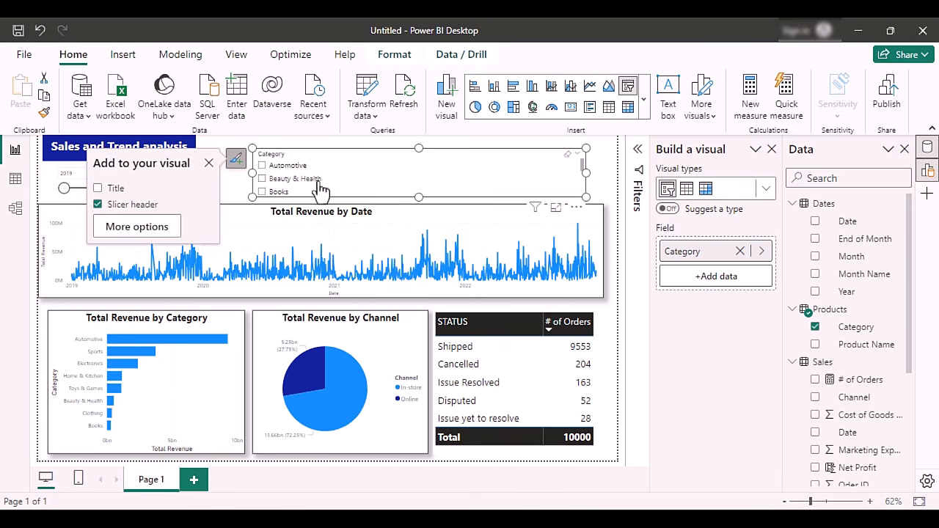
pyautogui.click(146, 227)
pyautogui.click(530, 303)
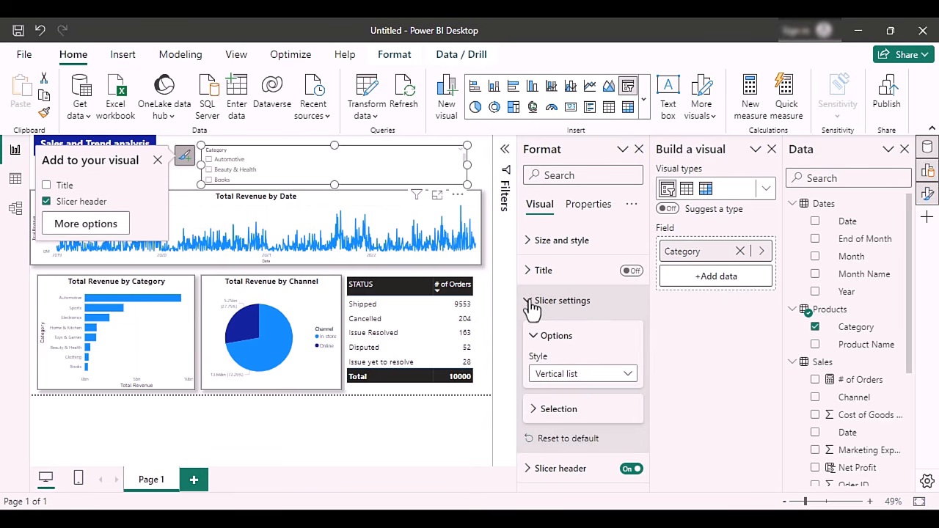
pyautogui.click(591, 378)
pyautogui.click(558, 410)
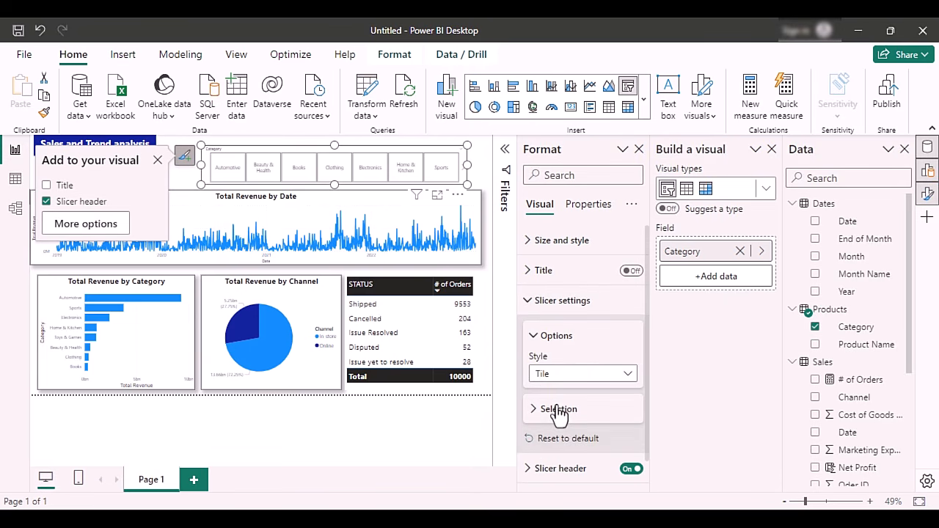
pyautogui.click(528, 301)
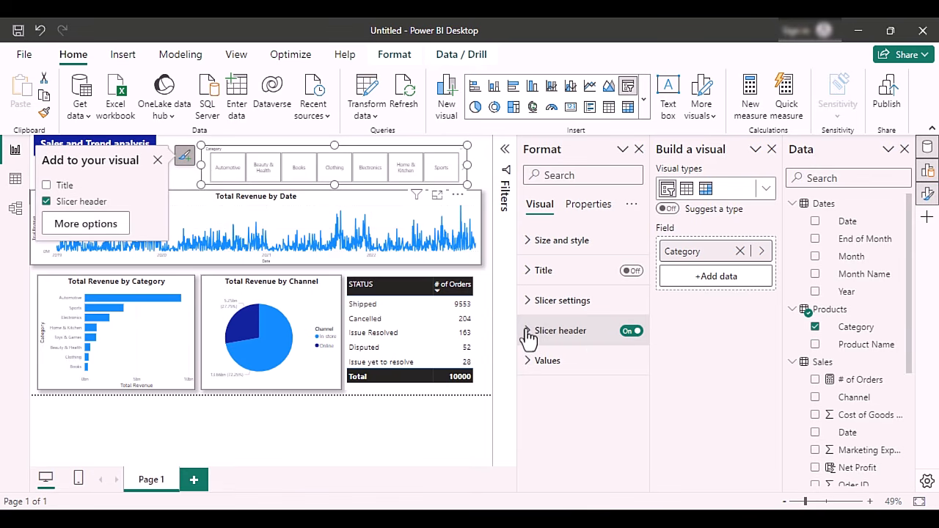
# Format the Category slicer's values in bold Segoe UI, size 12, with a black font color.
pyautogui.click(526, 361)
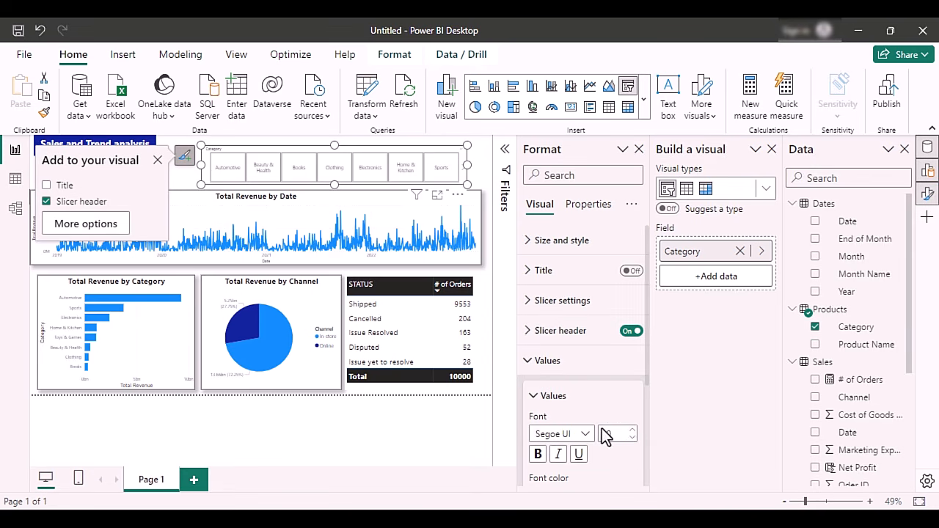
pyautogui.click(632, 431)
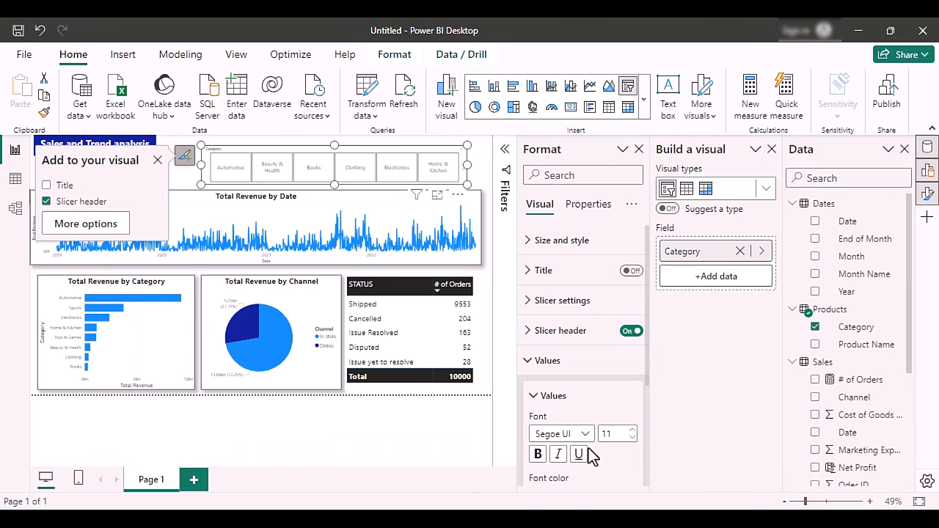
pyautogui.scroll(-3, 587, 440)
pyautogui.click(559, 379)
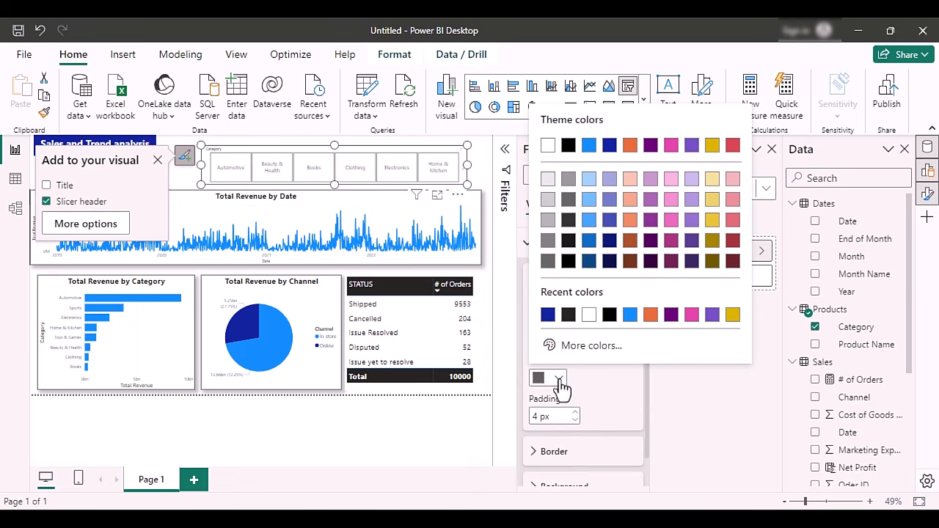
pyautogui.click(569, 145)
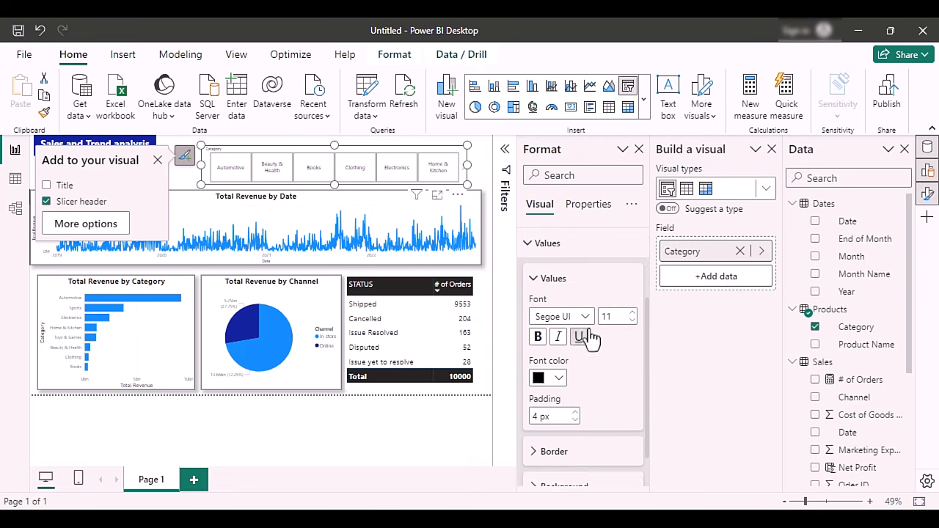
pyautogui.click(631, 313)
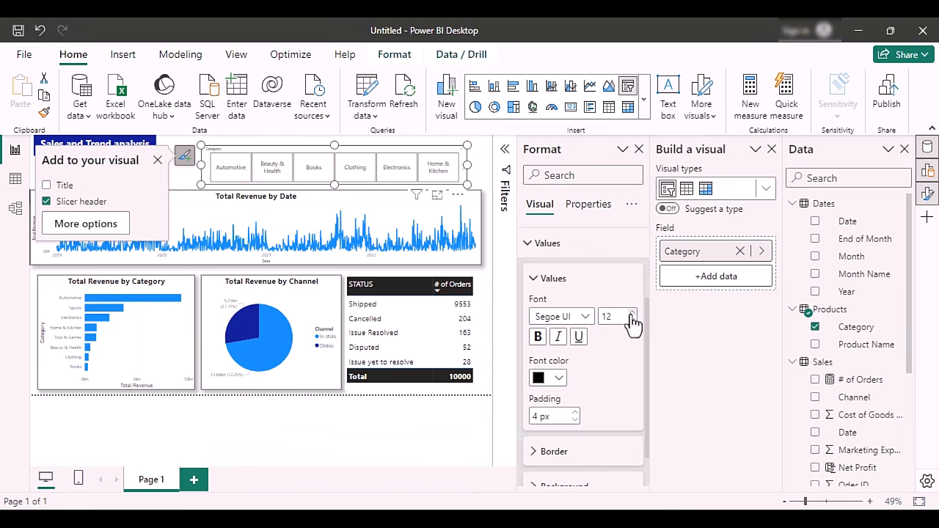
pyautogui.click(584, 316)
pyautogui.click(590, 248)
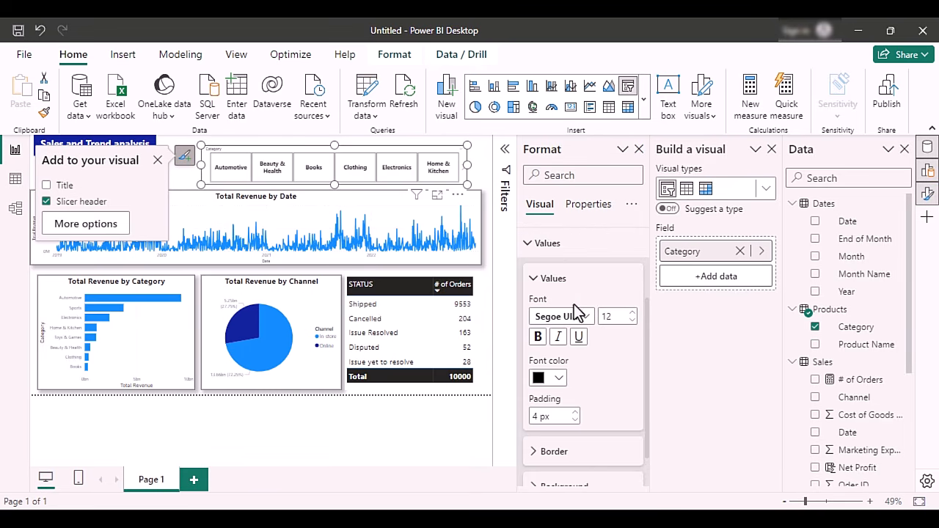
pyautogui.click(534, 246)
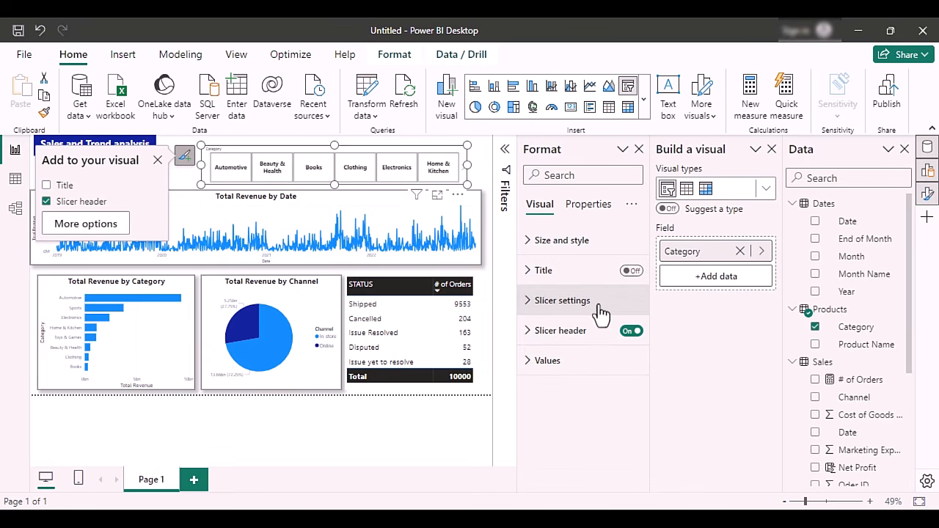
# Set the Category slicer header's font to Arial Black and close the formatting options.
pyautogui.click(530, 331)
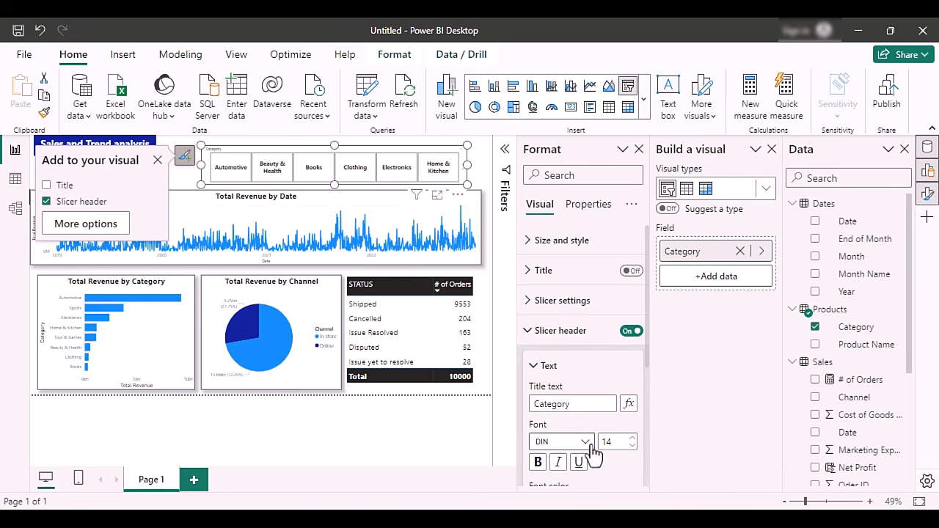
pyautogui.click(585, 442)
pyautogui.click(580, 222)
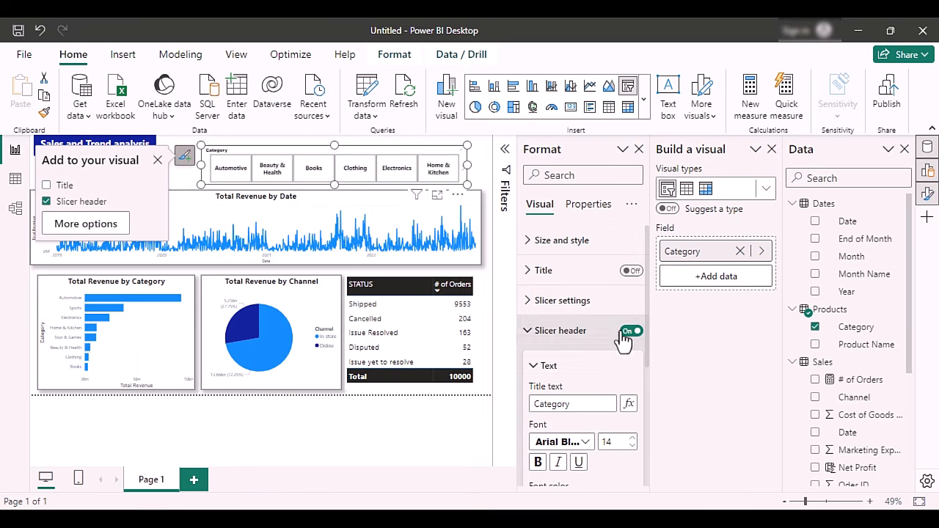
pyautogui.click(639, 149)
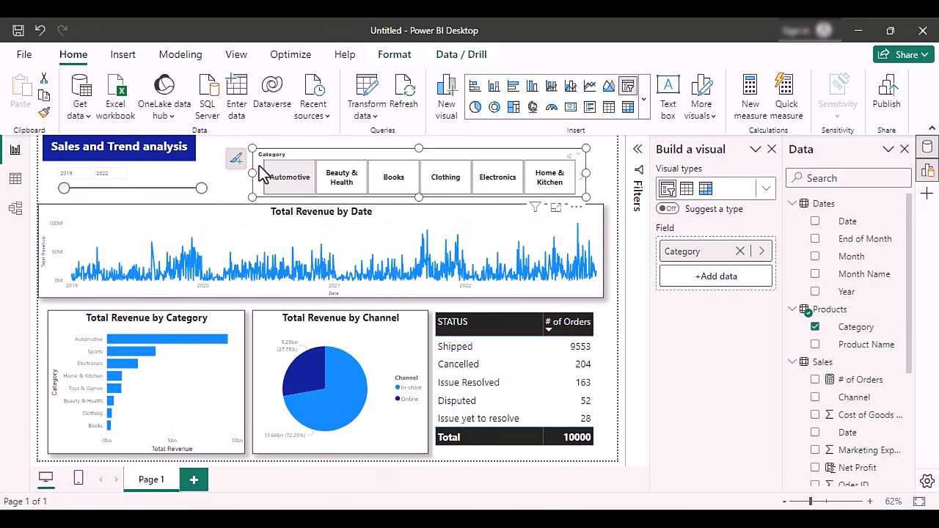
# Turn on the visual border for the Category slicer.
pyautogui.moveTo(235, 168)
pyautogui.click(165, 224)
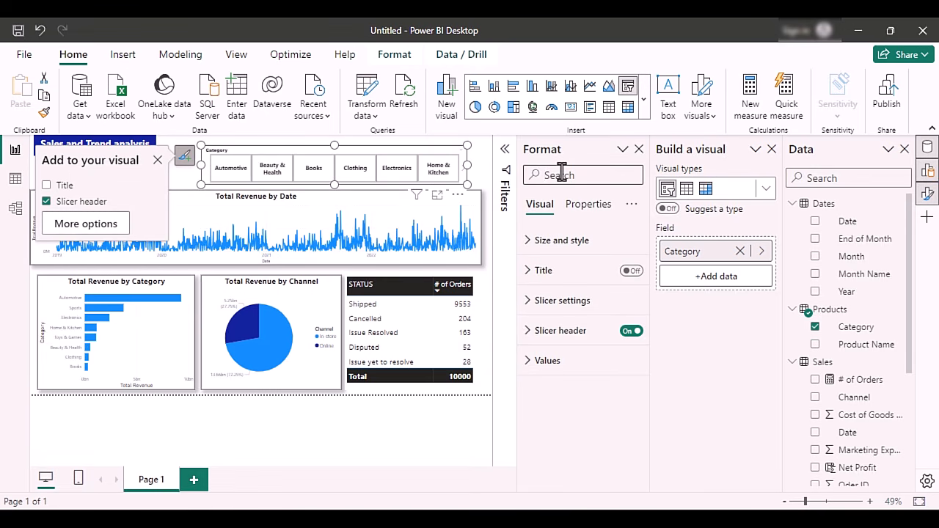
pyautogui.write('visu')
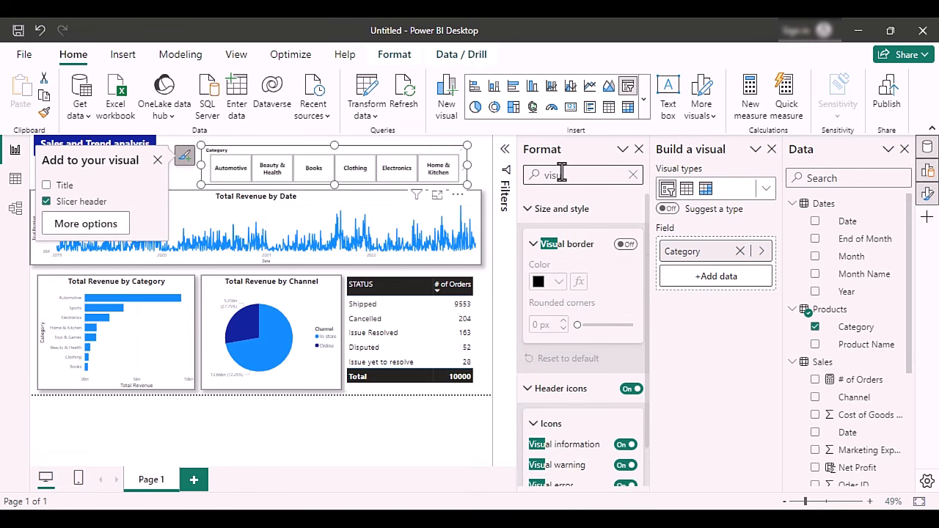
pyautogui.click(626, 245)
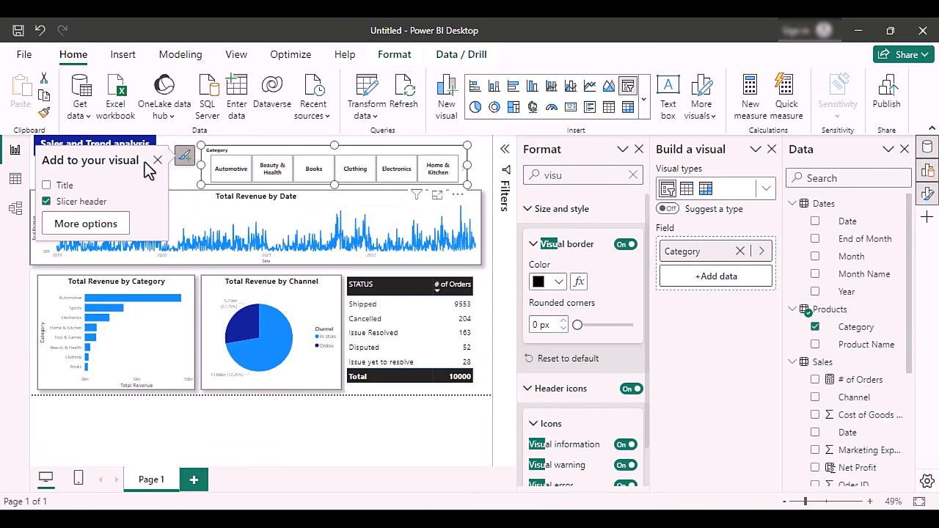
# Copy the Category slicer's formatting onto the Year slicer with Format Painter.
pyautogui.click(191, 180)
pyautogui.click(227, 158)
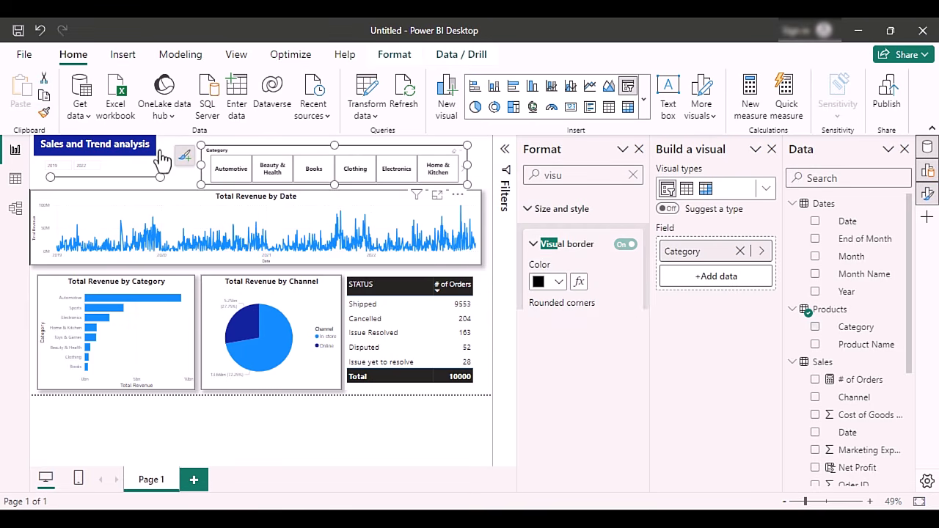
pyautogui.click(44, 112)
pyautogui.click(136, 173)
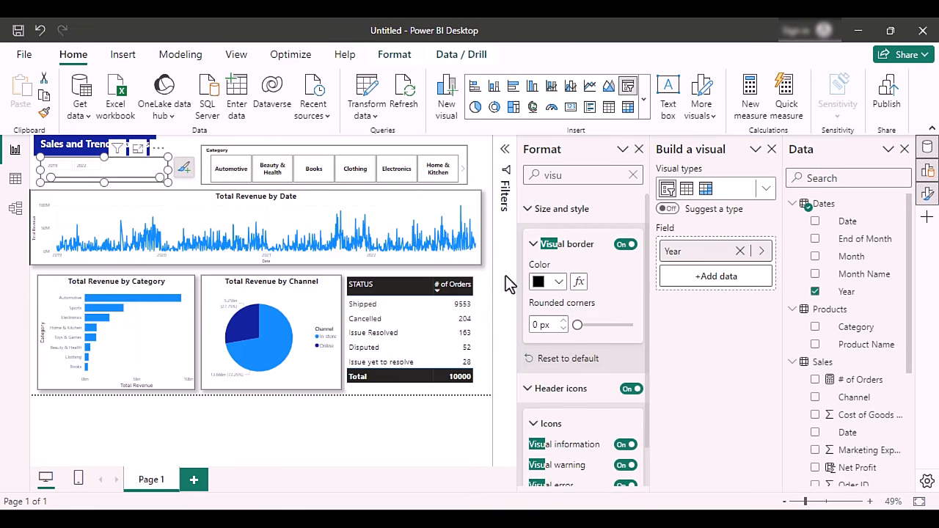
# Set the Year slicer's values font size to 13 and close the formatting options.
pyautogui.click(534, 245)
pyautogui.click(529, 209)
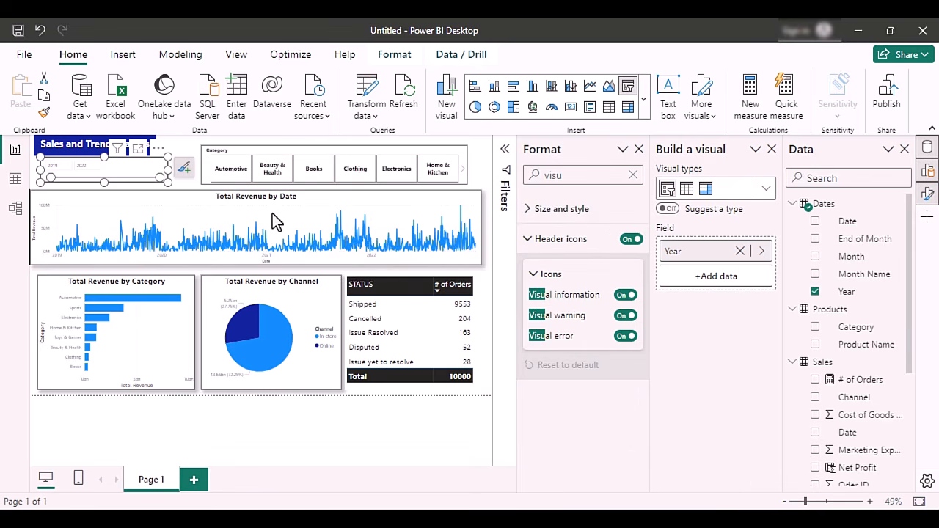
pyautogui.click(632, 175)
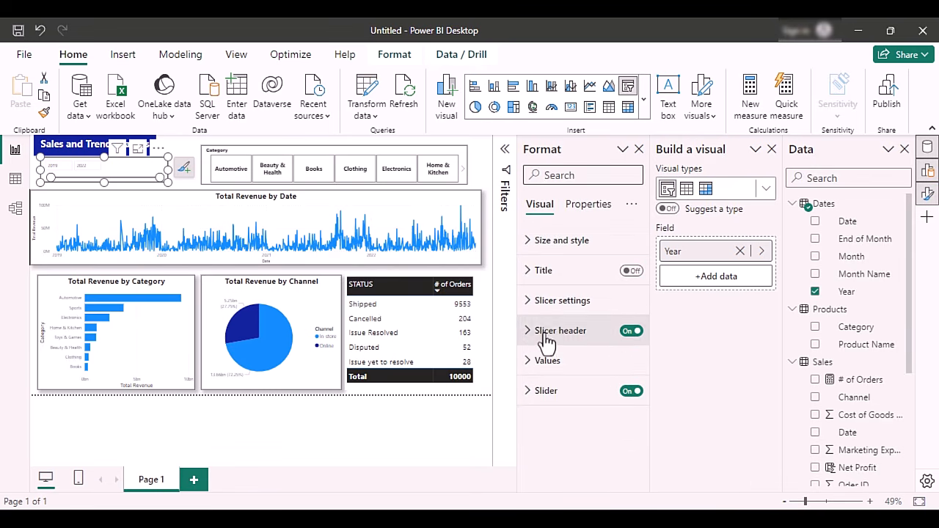
pyautogui.click(547, 359)
pyautogui.scroll(-1, 640, 411)
pyautogui.click(632, 392)
pyautogui.click(632, 392)
pyautogui.click(633, 392)
pyautogui.click(632, 392)
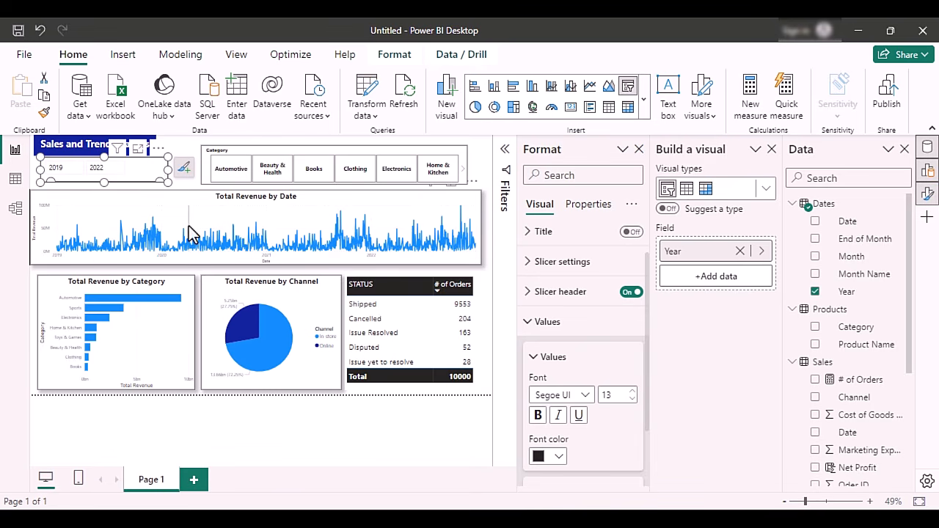
pyautogui.click(640, 150)
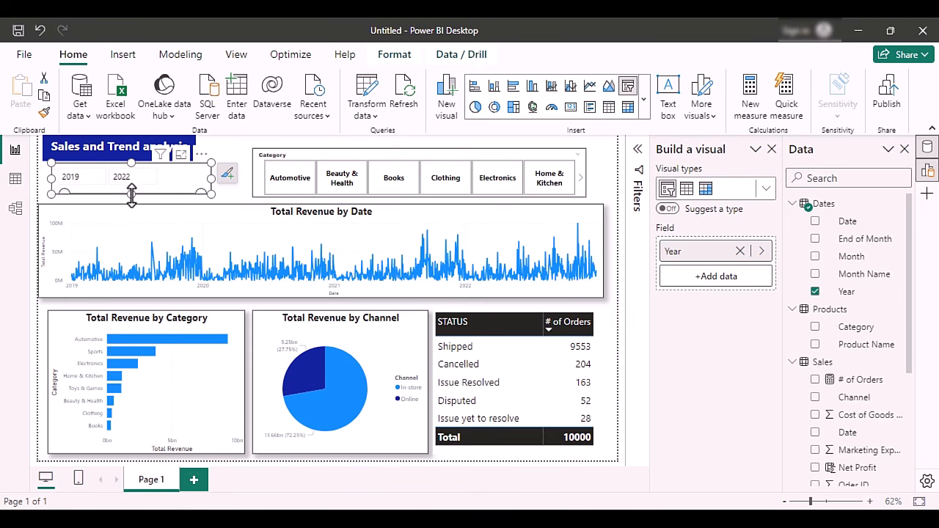
# Make the Year slicer taller, shift the Total Revenue by Date chart down and align its left edge with the category chart below.
pyautogui.moveTo(132, 192); pyautogui.dragTo(132, 202)
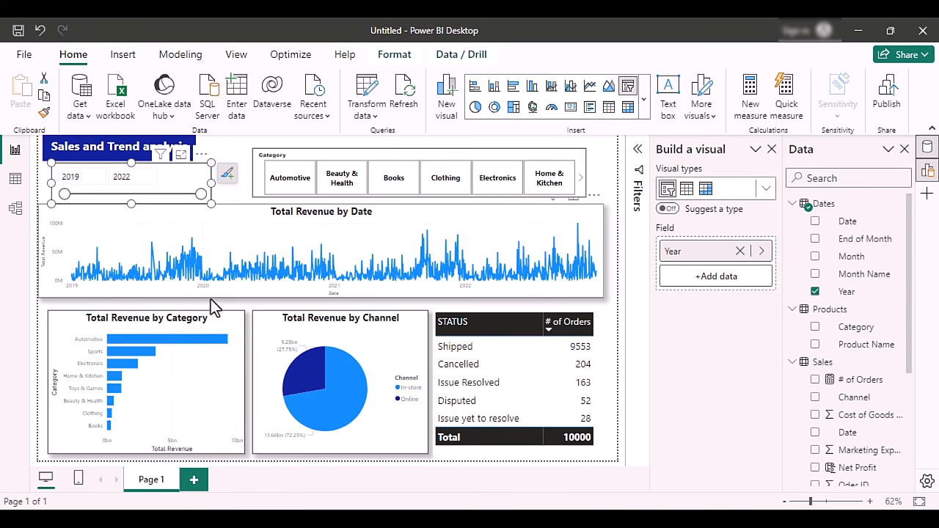
pyautogui.moveTo(210, 297); pyautogui.dragTo(210, 298)
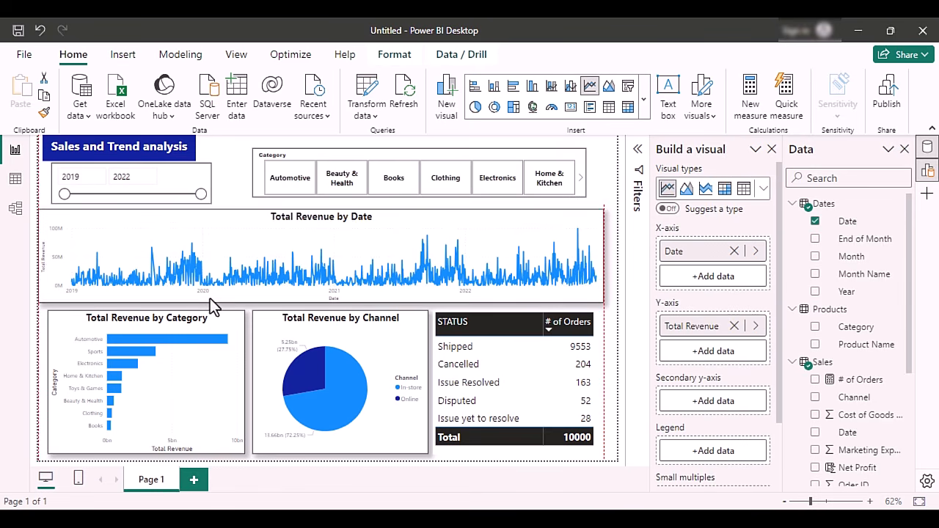
pyautogui.moveTo(39, 256); pyautogui.dragTo(49, 259)
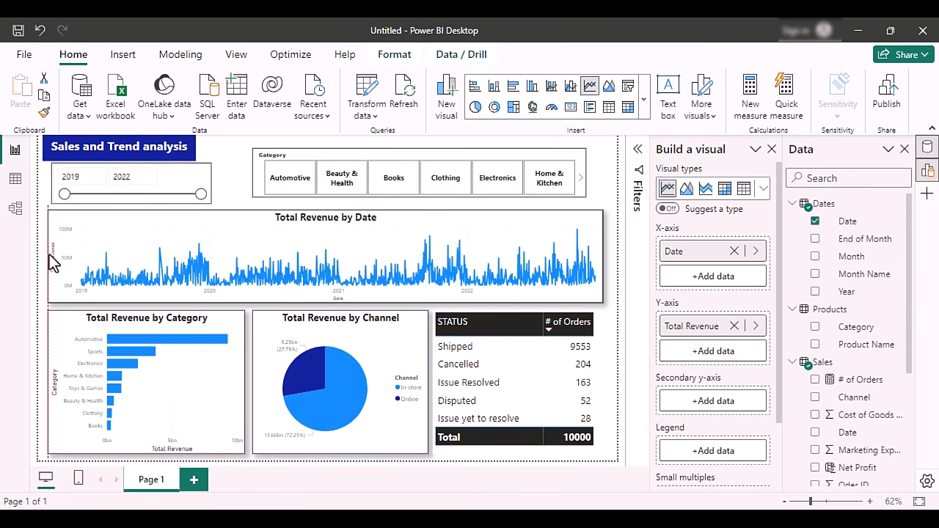
pyautogui.click(81, 202)
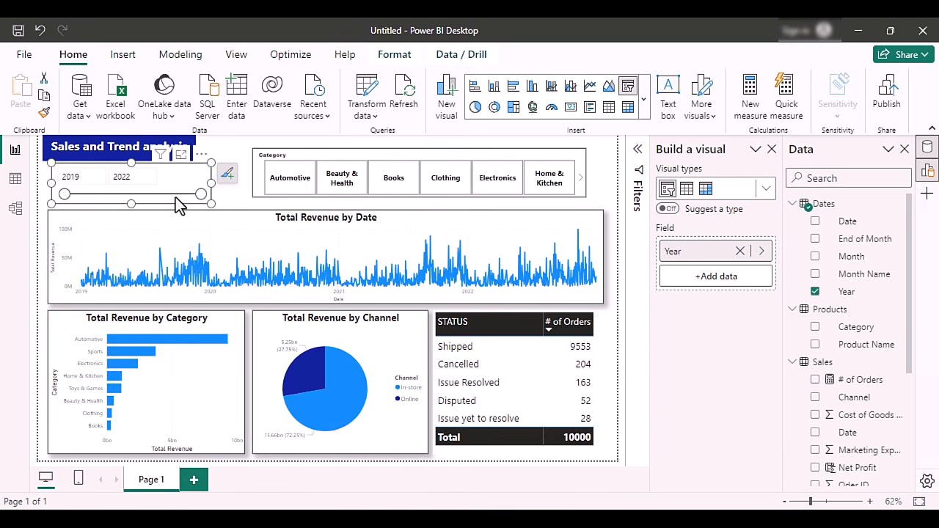
pyautogui.moveTo(197, 204)
pyautogui.mouseDown()
pyautogui.moveTo(172, 202)
pyautogui.moveTo(183, 203)
pyautogui.mouseUp()
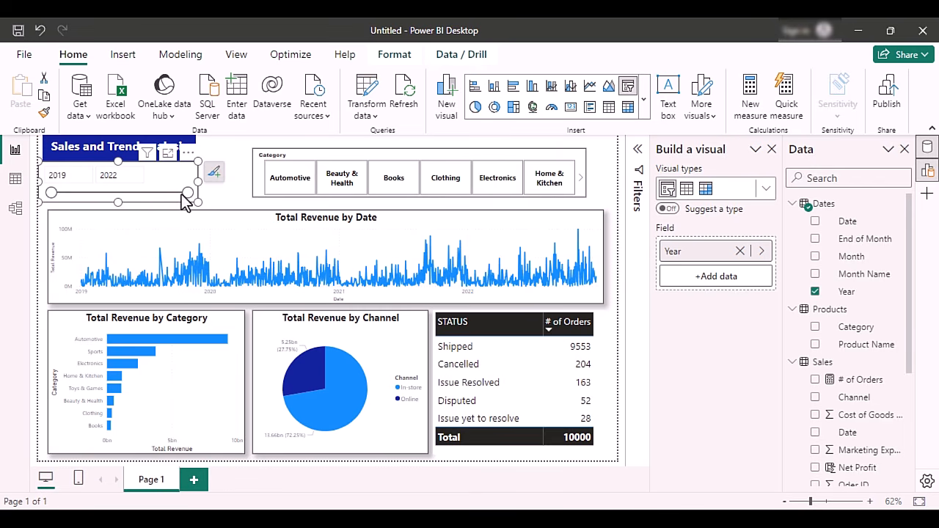
pyautogui.hotkey('ctrl', 'z')
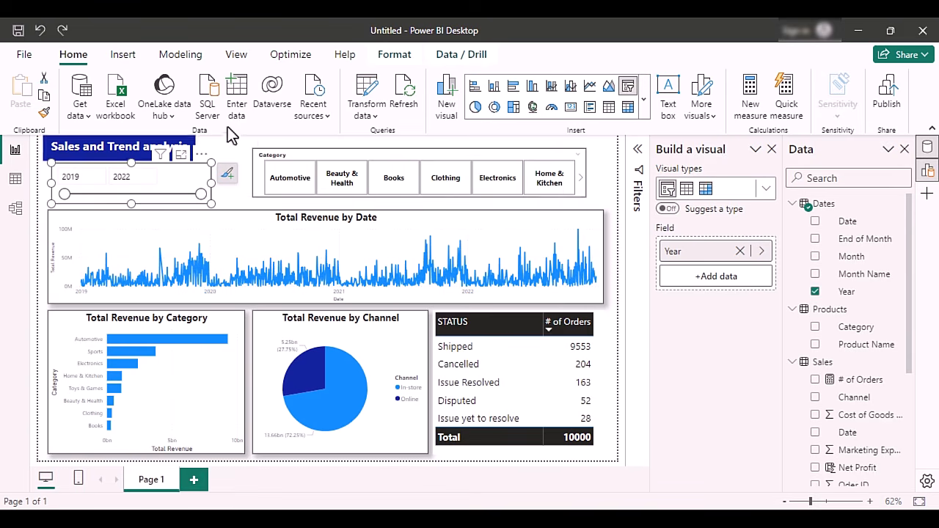
pyautogui.click(233, 200)
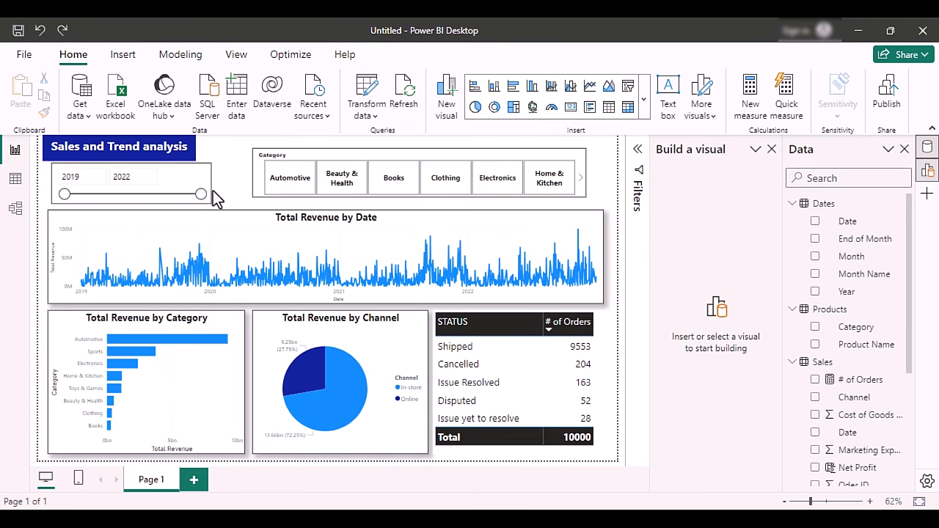
# Test the Category slicer by filtering the report by categories such as Books, Home & Kitchen and Automotive, and clear the selection.
pyautogui.click(294, 179)
pyautogui.click(389, 187)
pyautogui.click(453, 187)
pyautogui.click(488, 188)
pyautogui.click(542, 187)
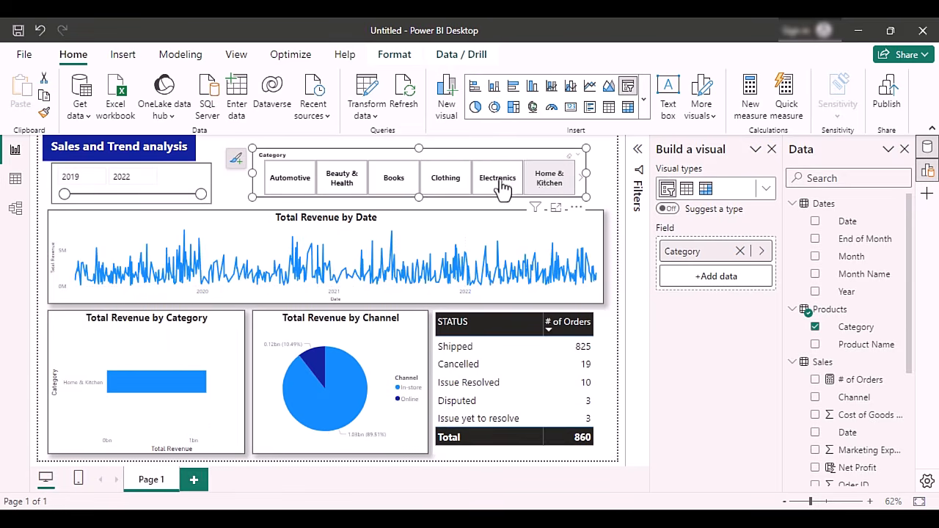
pyautogui.click(393, 183)
pyautogui.click(335, 184)
pyautogui.click(278, 190)
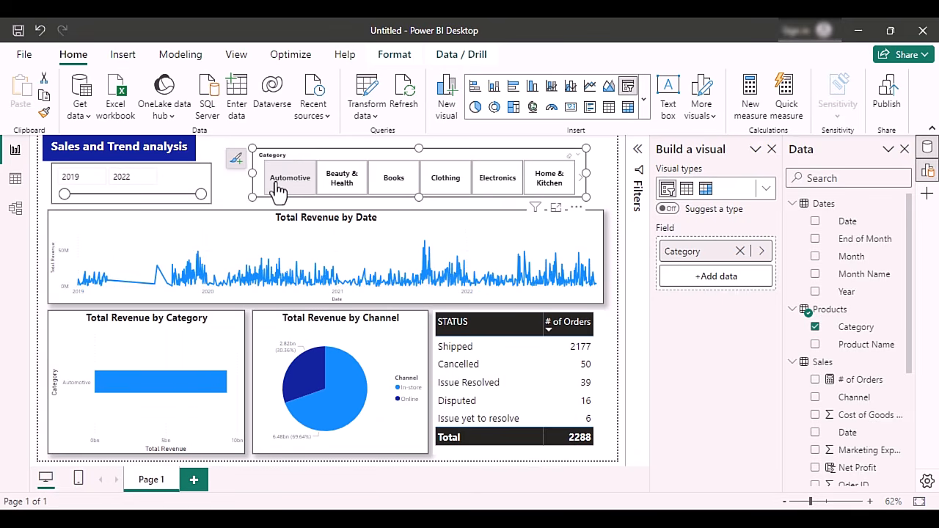
pyautogui.click(570, 160)
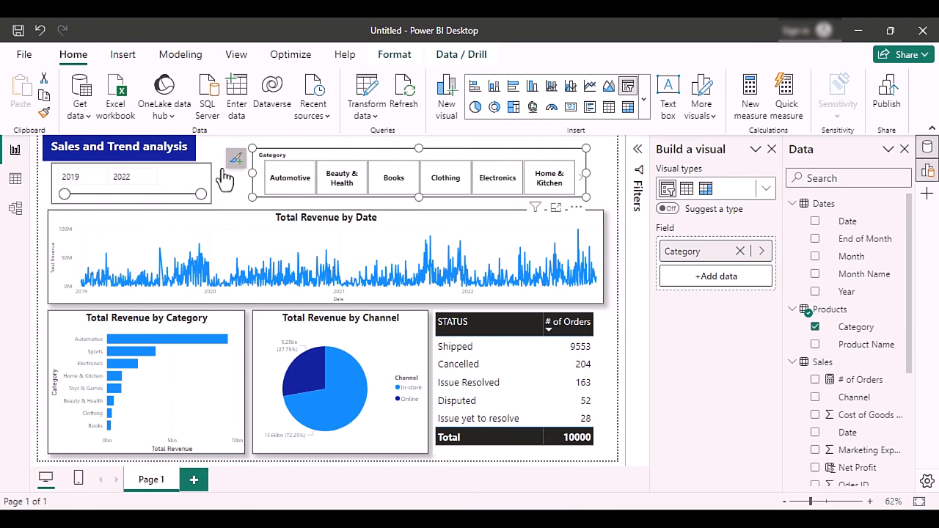
# Test the Year slicer with the ranges 2019–2021 and 2020–2022, and restore its start year to 2019.
pyautogui.moveTo(194, 201); pyautogui.dragTo(156, 195)
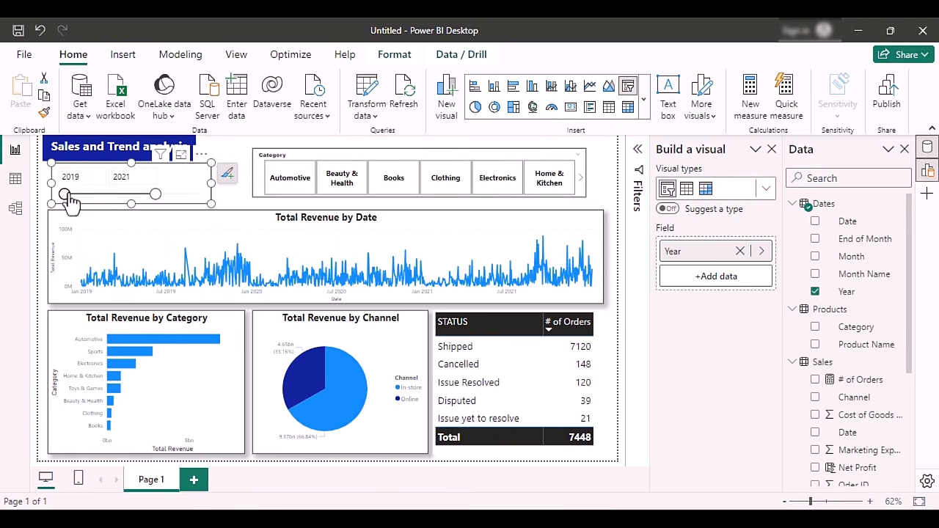
pyautogui.moveTo(66, 196); pyautogui.dragTo(200, 196)
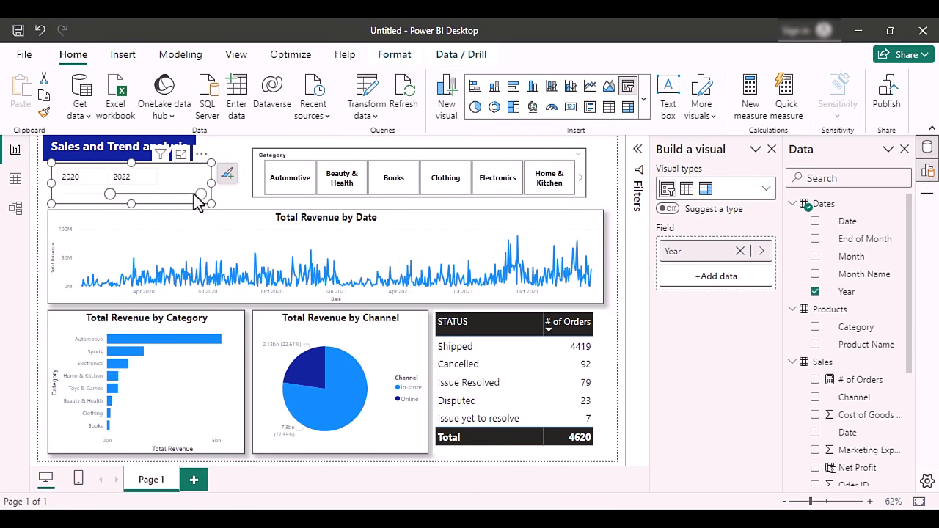
pyautogui.moveTo(111, 196); pyautogui.dragTo(65, 195)
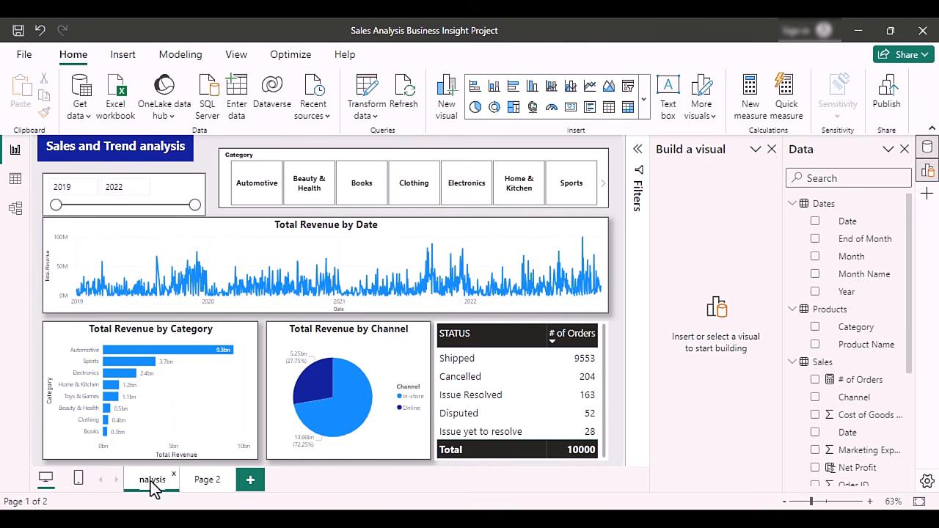
# Add a text box reading "Product Analysis" in the upper-left corner of the Page 2 canvas.
pyautogui.click(209, 484)
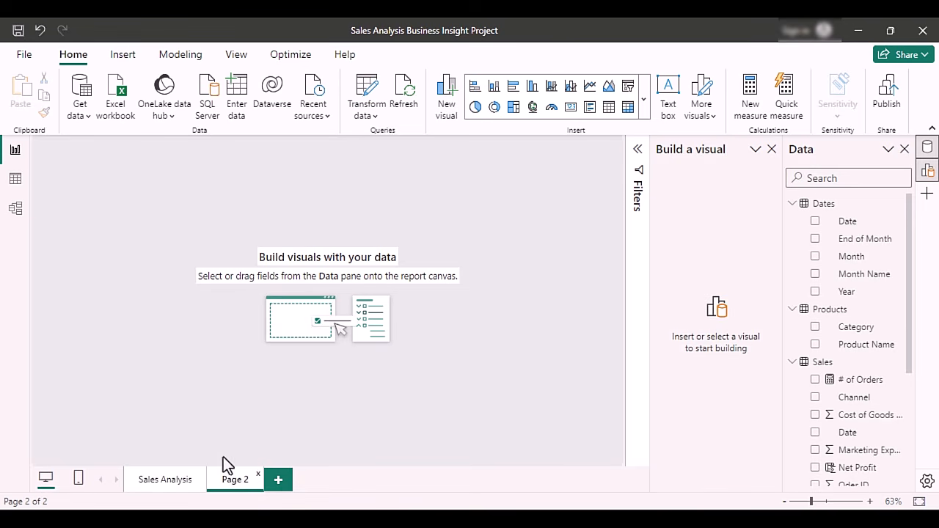
pyautogui.click(673, 95)
pyautogui.moveTo(170, 263); pyautogui.dragTo(169, 221)
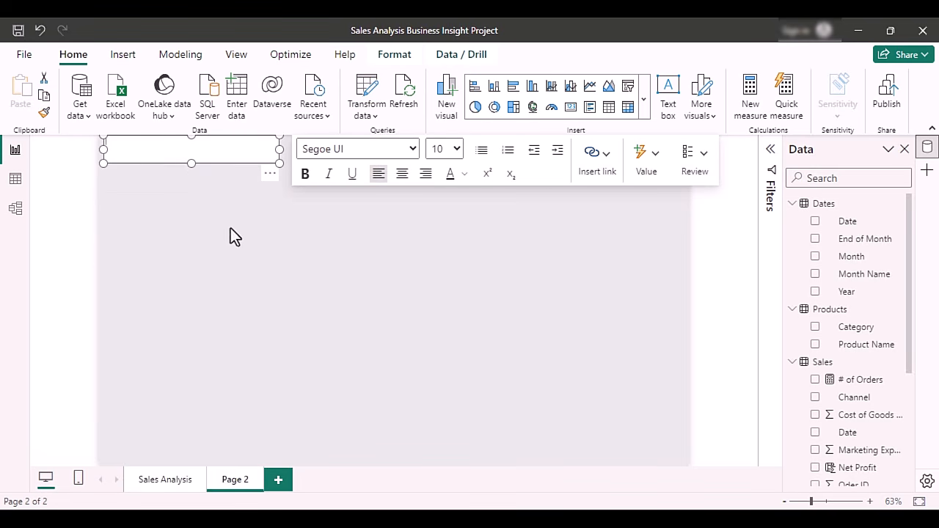
pyautogui.write('Product Analysis')
# Center the "Product Analysis" text, set its font size to 20 and make it bold.
pyautogui.moveTo(153, 145); pyautogui.dragTo(102, 149)
pyautogui.click(402, 173)
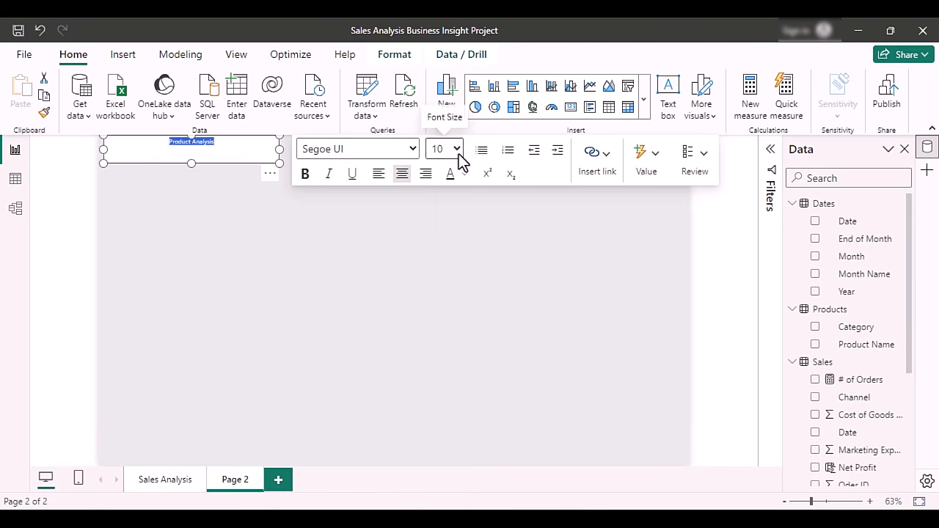
pyautogui.click(456, 150)
pyautogui.click(440, 303)
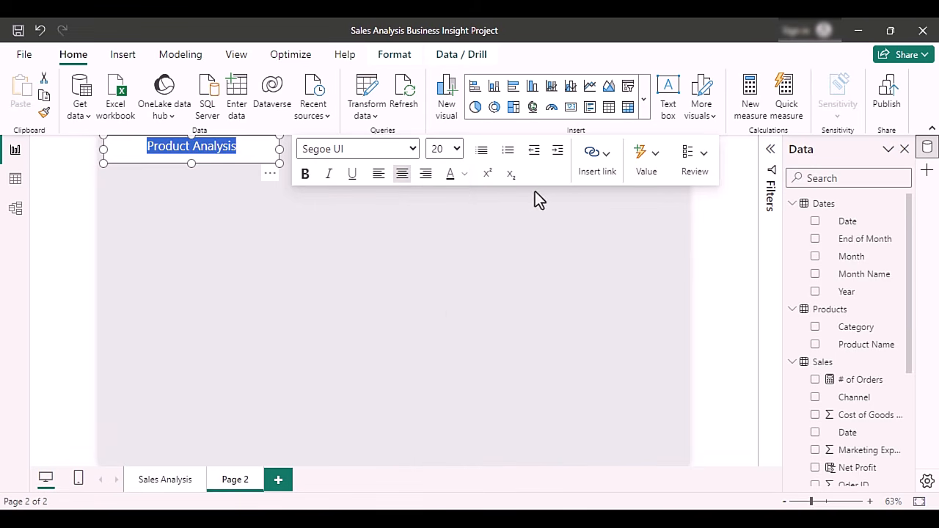
pyautogui.click(306, 173)
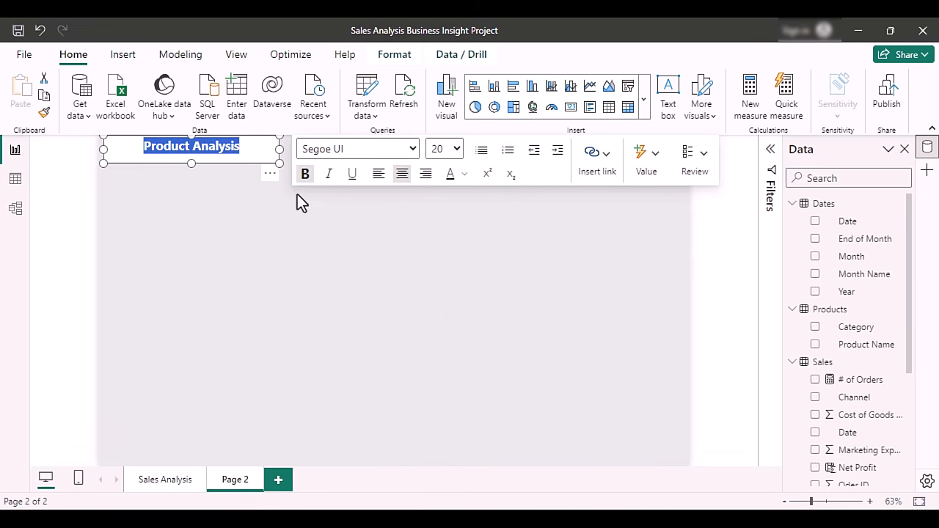
# Set the "Product Analysis" text box background to the dark blue theme color.
pyautogui.click(270, 174)
pyautogui.click(307, 226)
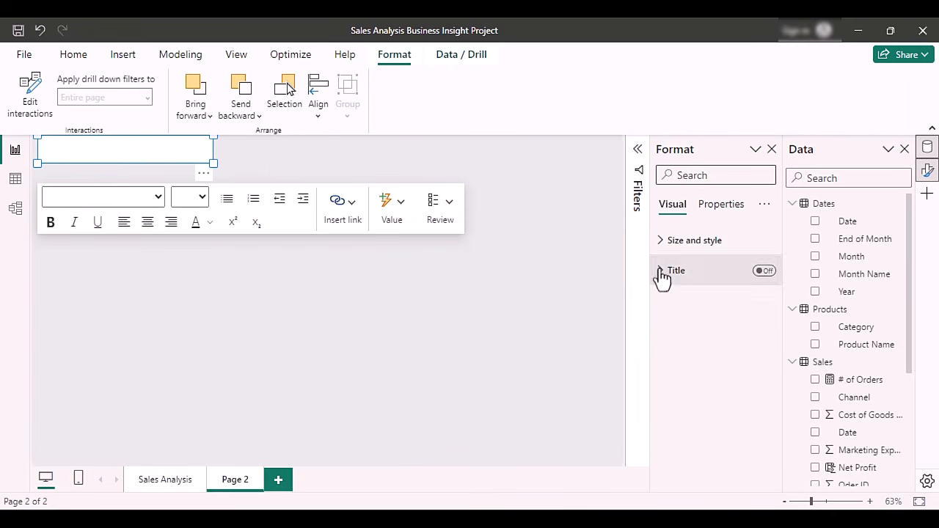
pyautogui.click(665, 242)
pyautogui.scroll(-3, 704, 418)
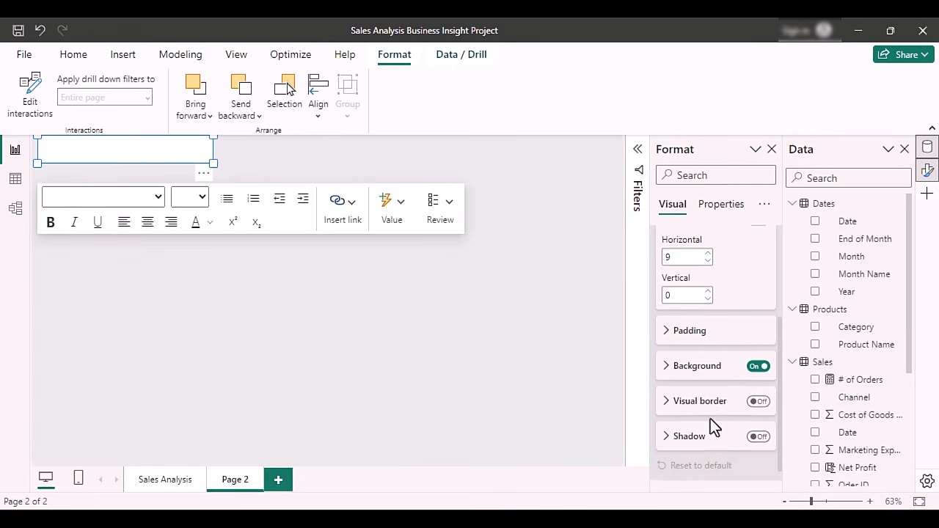
pyautogui.click(668, 371)
pyautogui.click(692, 400)
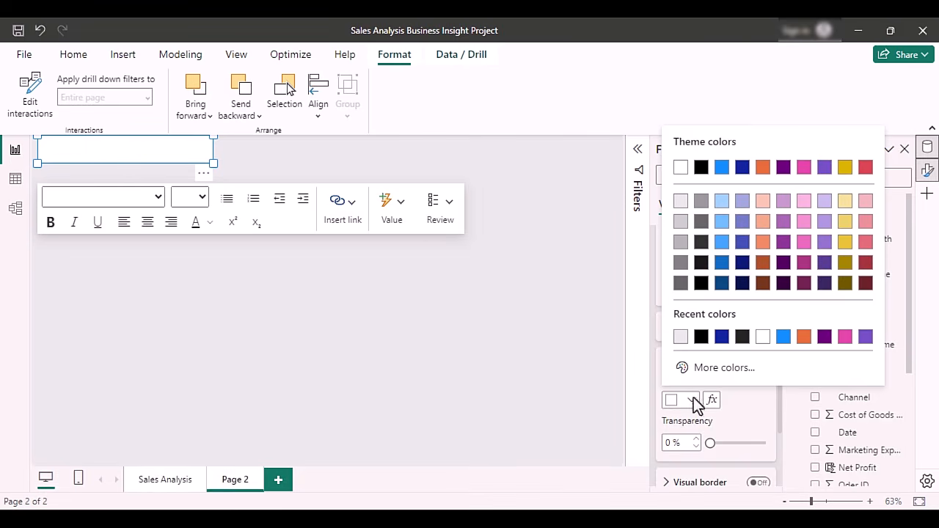
pyautogui.click(743, 167)
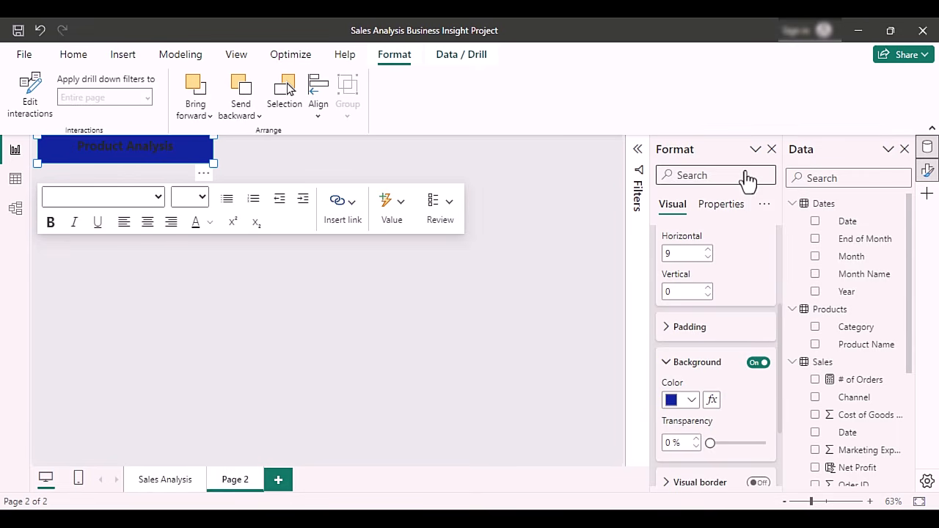
# Change the "Product Analysis" text color to white.
pyautogui.click(138, 158)
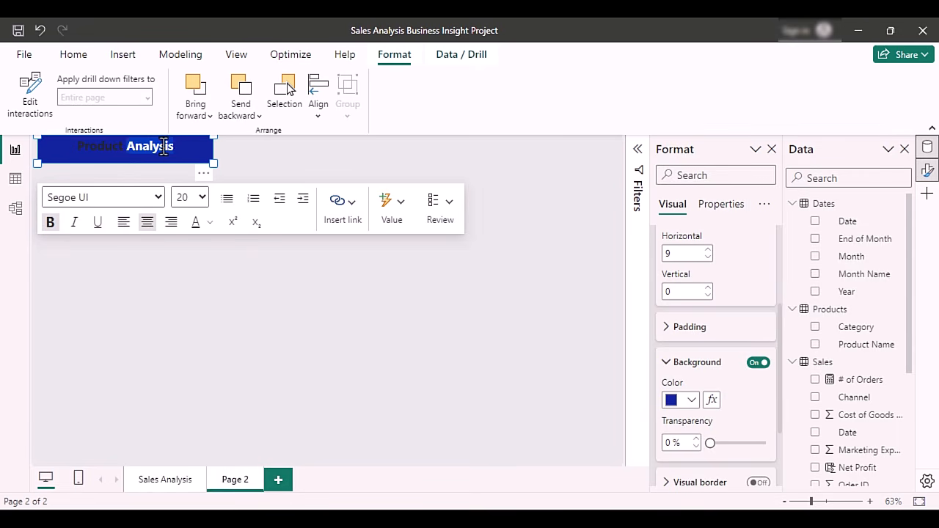
pyautogui.click(209, 222)
pyautogui.click(225, 274)
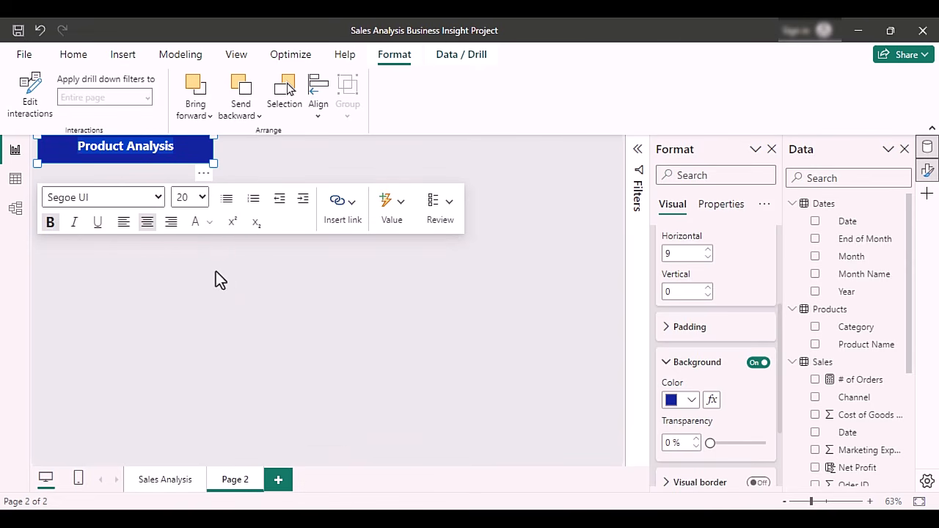
pyautogui.click(205, 276)
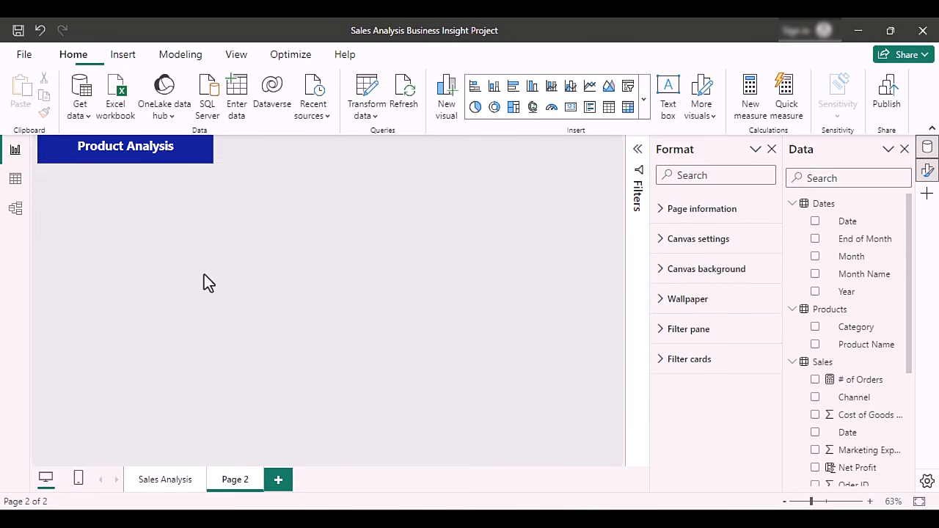
# Narrow the "Product Analysis" text box from its right side to fit the heading more closely.
pyautogui.click(214, 160)
pyautogui.moveTo(214, 161); pyautogui.dragTo(180, 162)
pyautogui.click(174, 292)
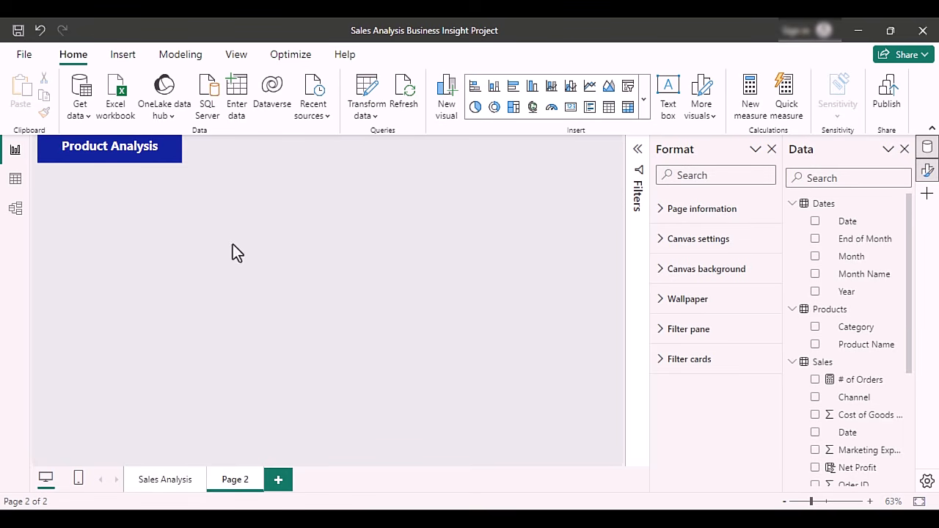
# Insert a scatter chart about 532 wide and 388 high directly below the "Product Analysis" heading.
pyautogui.click(643, 112)
pyautogui.click(564, 336)
pyautogui.moveTo(147, 251); pyautogui.dragTo(222, 302)
pyautogui.click(232, 308)
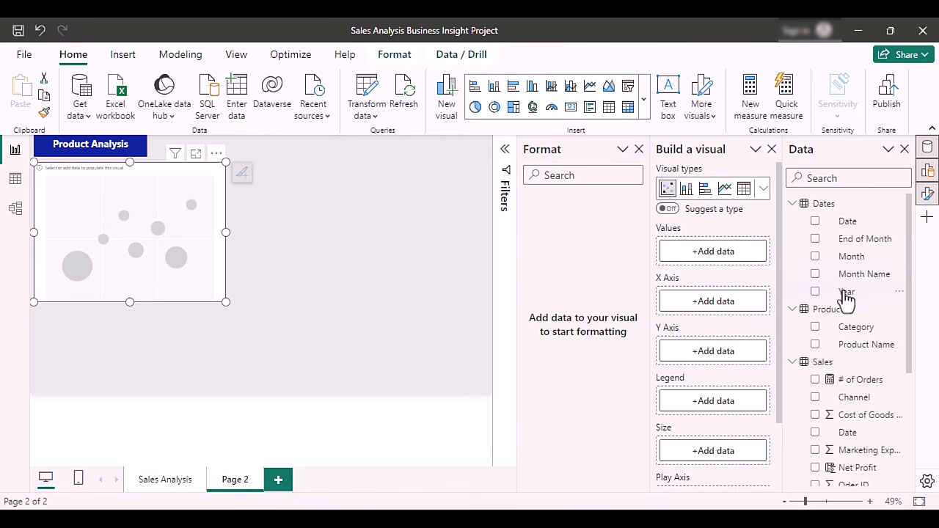
# Assign Total Revenue to the scatter chart's X axis and Marketing Expenses to its Y axis.
pyautogui.scroll(-1, 852, 411)
pyautogui.scroll(-4, 852, 415)
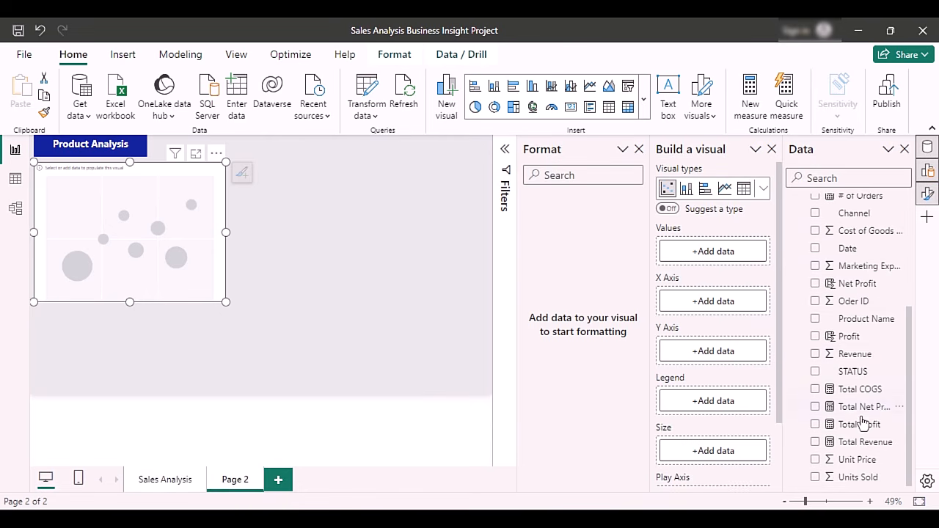
pyautogui.moveTo(865, 448); pyautogui.dragTo(227, 264)
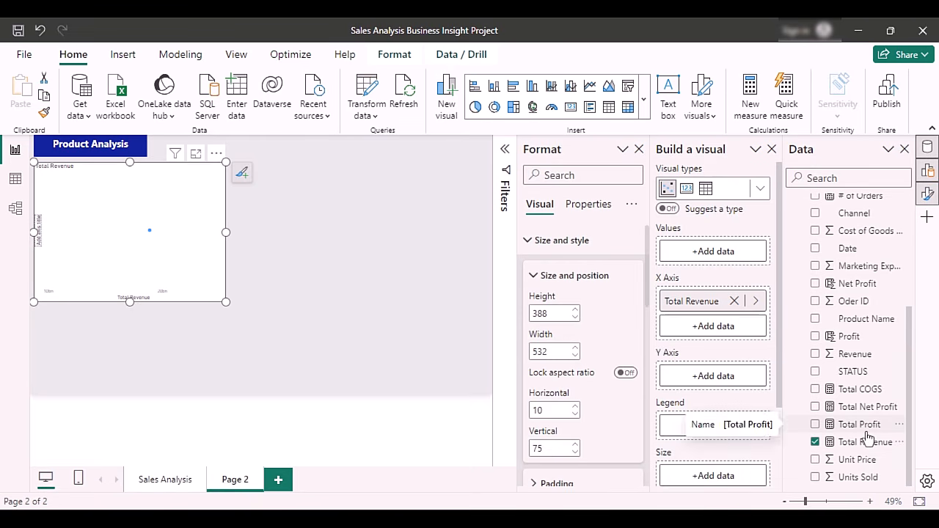
pyautogui.scroll(1, 866, 330)
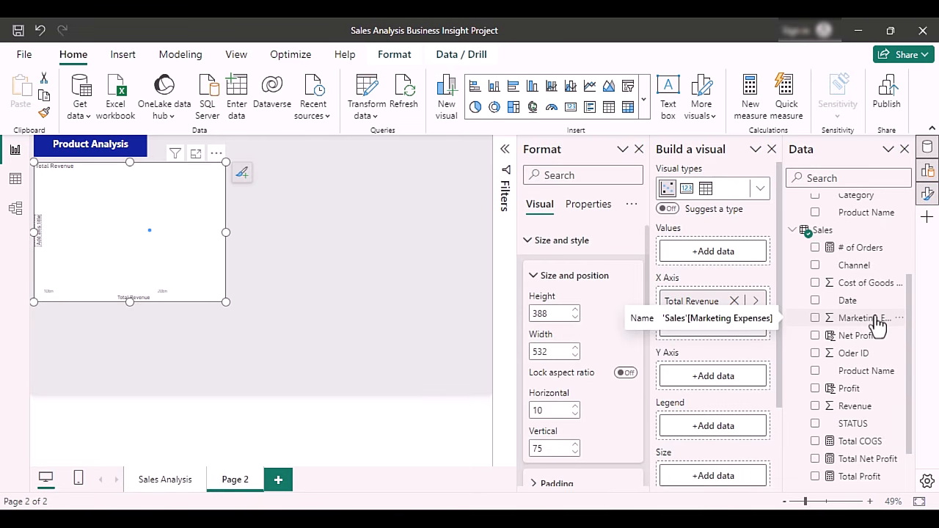
pyautogui.click(877, 320)
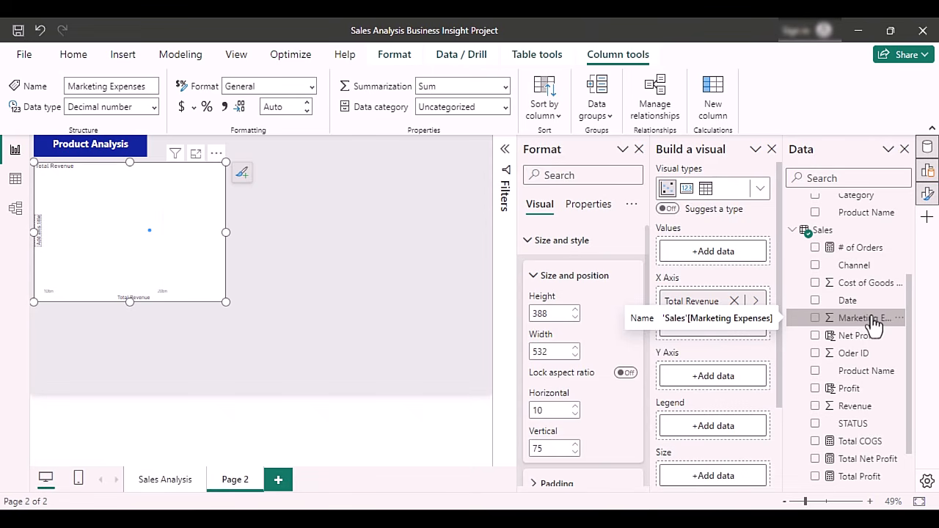
pyautogui.moveTo(874, 323); pyautogui.dragTo(151, 272)
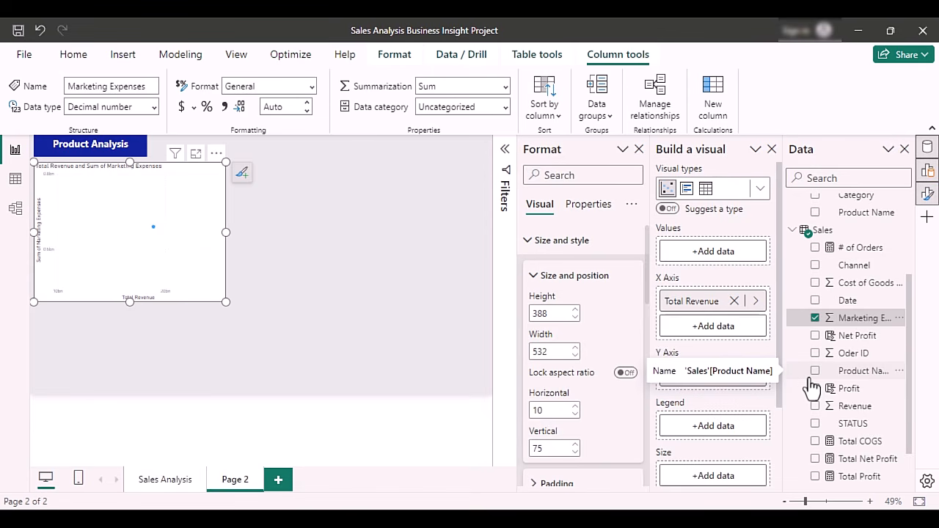
# Add Product Name from the Products table as the scatter chart's values and Category as its legend.
pyautogui.scroll(3, 858, 301)
pyautogui.moveTo(865, 341); pyautogui.dragTo(134, 254)
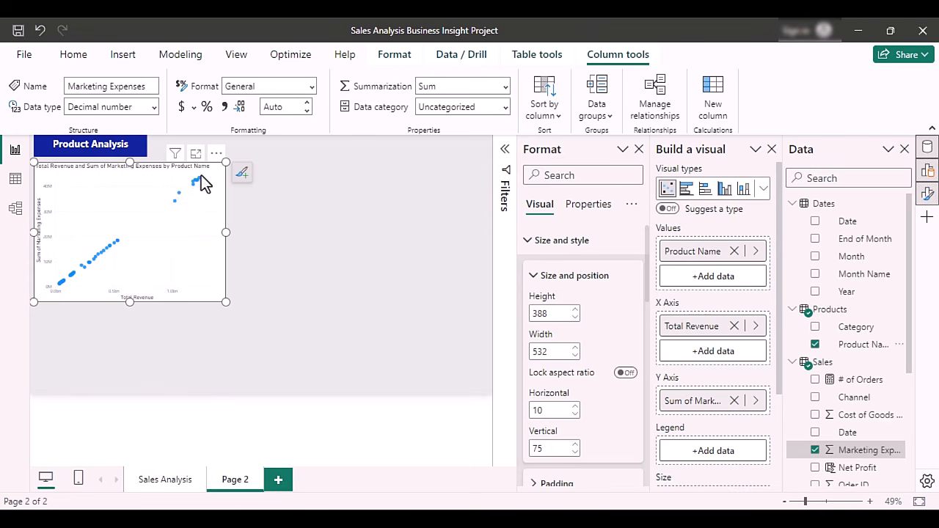
pyautogui.moveTo(855, 330); pyautogui.dragTo(167, 244)
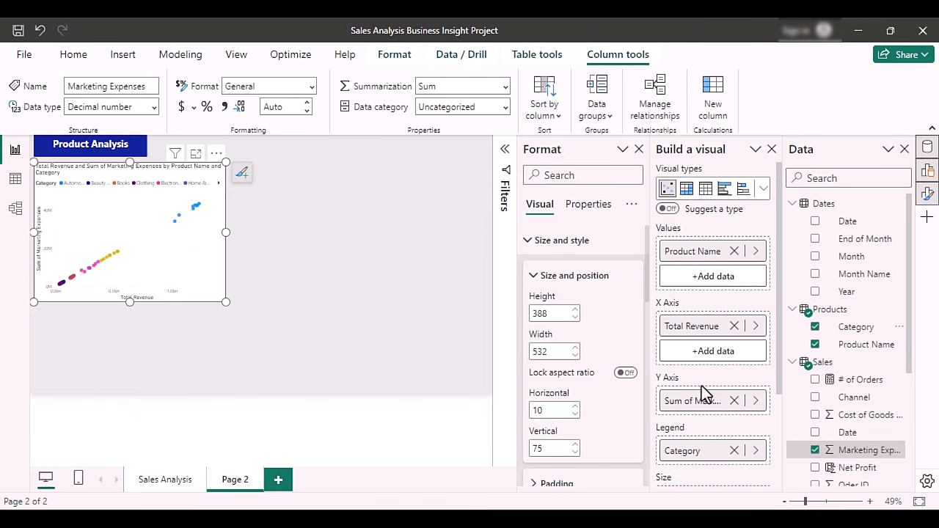
# Size the scatter chart's bubbles by Total Profit and check a data point's tooltip.
pyautogui.scroll(-2, 733, 474)
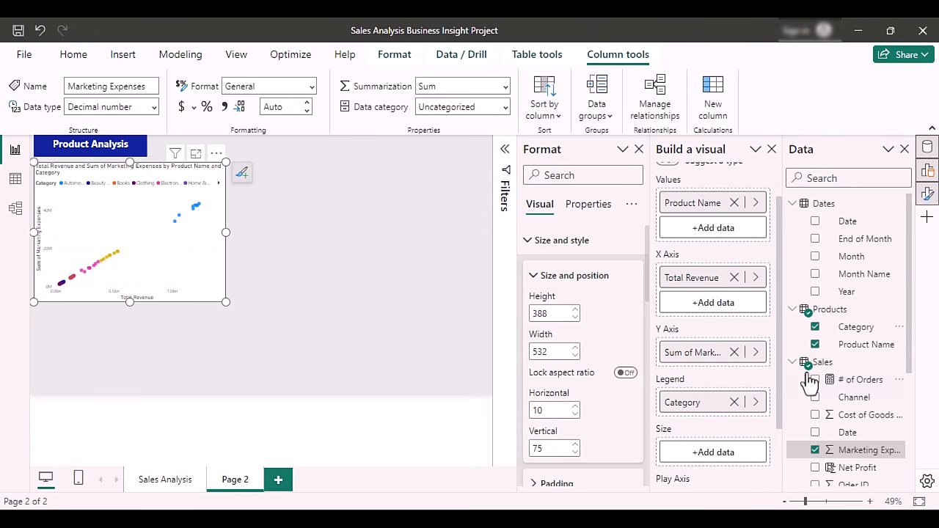
pyautogui.scroll(-4, 868, 443)
pyautogui.scroll(-2, 866, 444)
pyautogui.moveTo(866, 425); pyautogui.dragTo(726, 455)
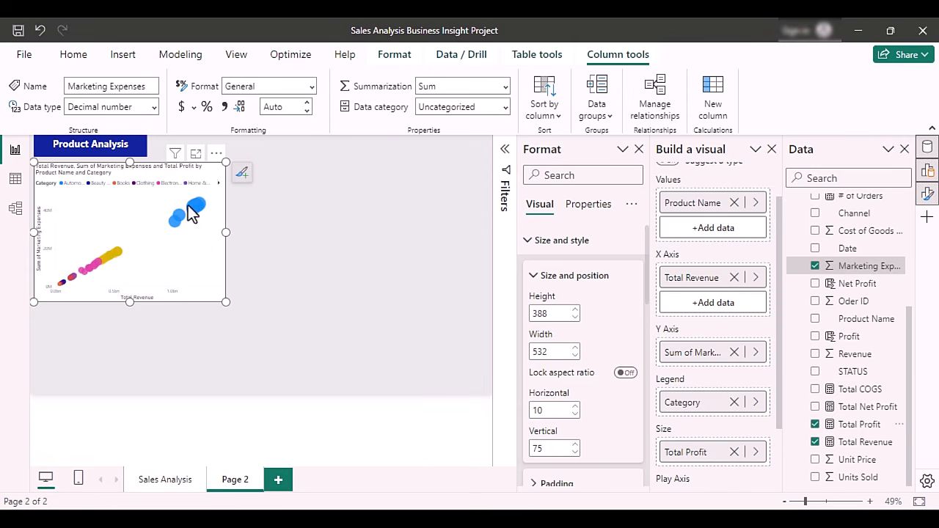
pyautogui.moveTo(189, 211)
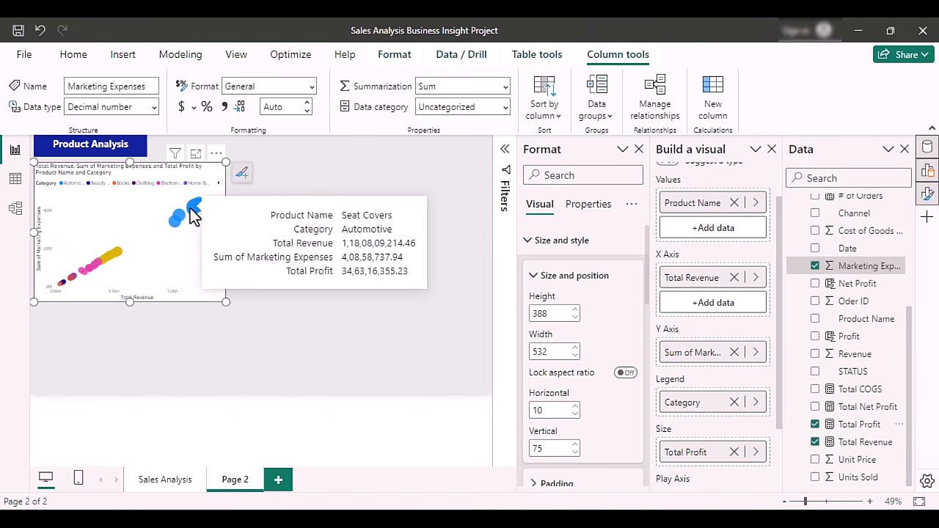
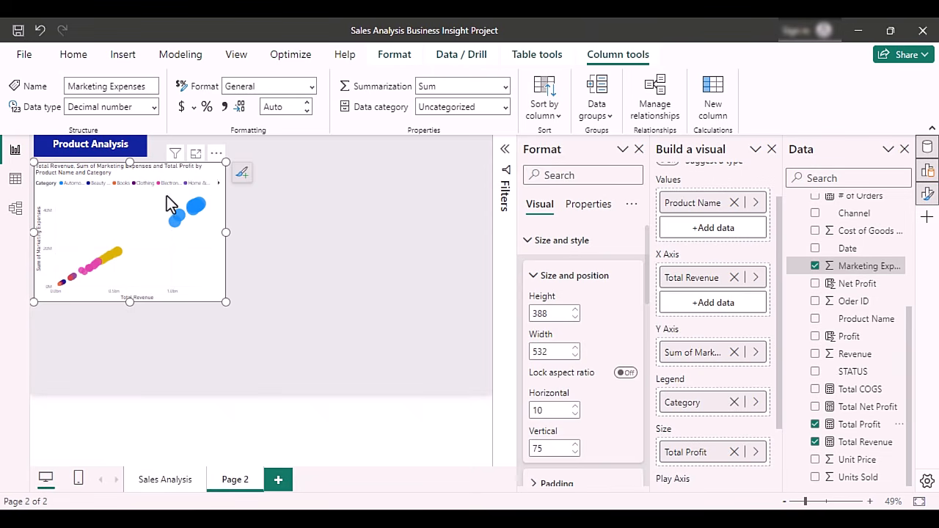
# Change the scatter chart's title to "Correlation between Revenue and market expenses".
pyautogui.click(242, 173)
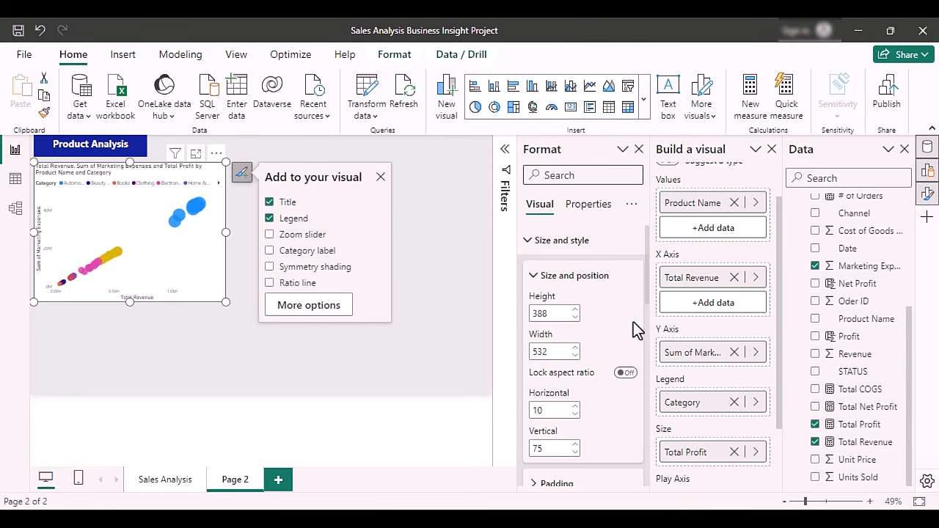
pyautogui.click(309, 307)
pyautogui.click(772, 149)
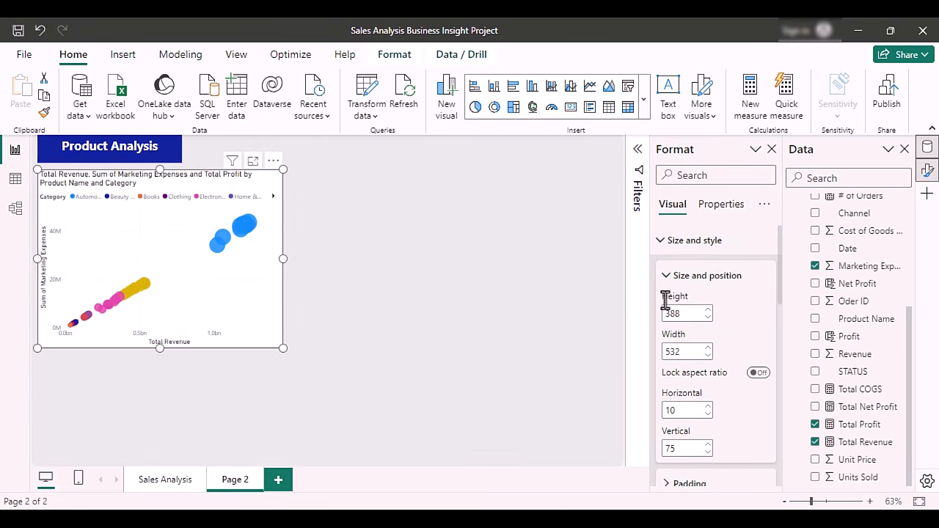
pyautogui.click(711, 204)
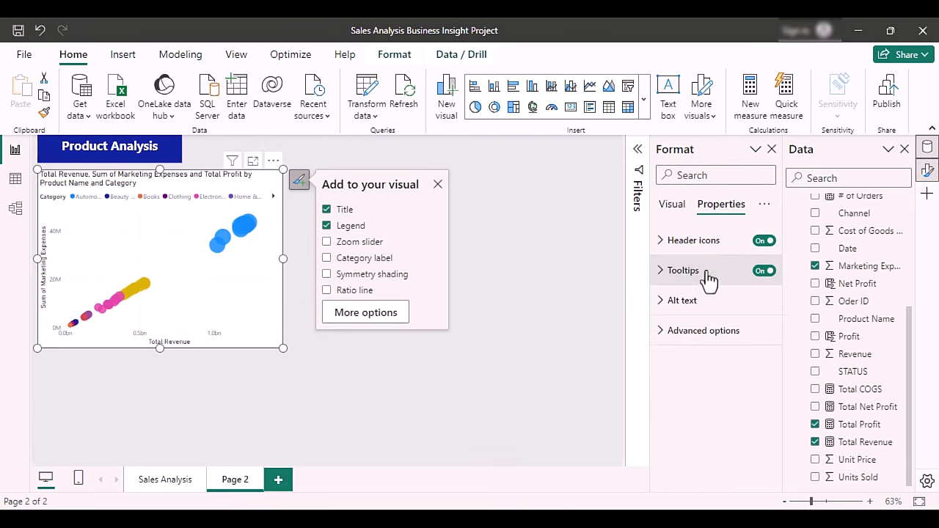
pyautogui.click(672, 209)
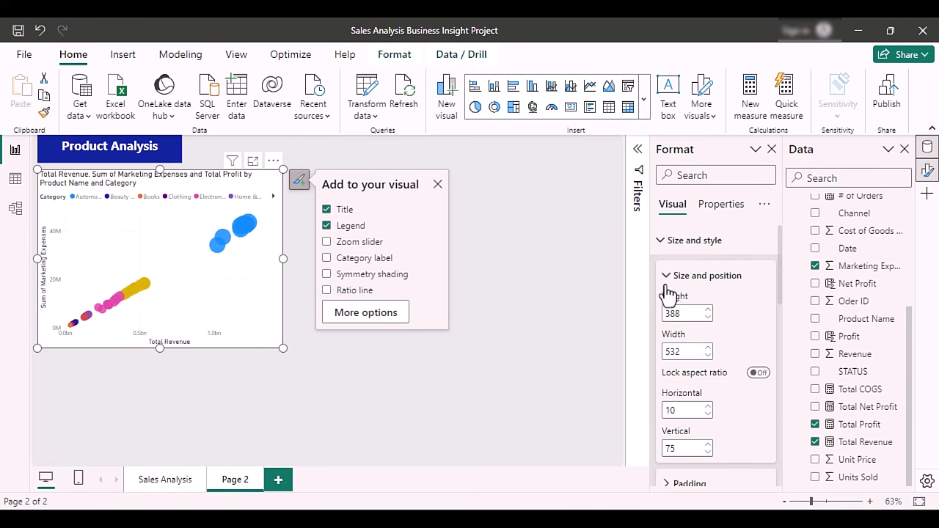
pyautogui.click(664, 241)
pyautogui.click(670, 270)
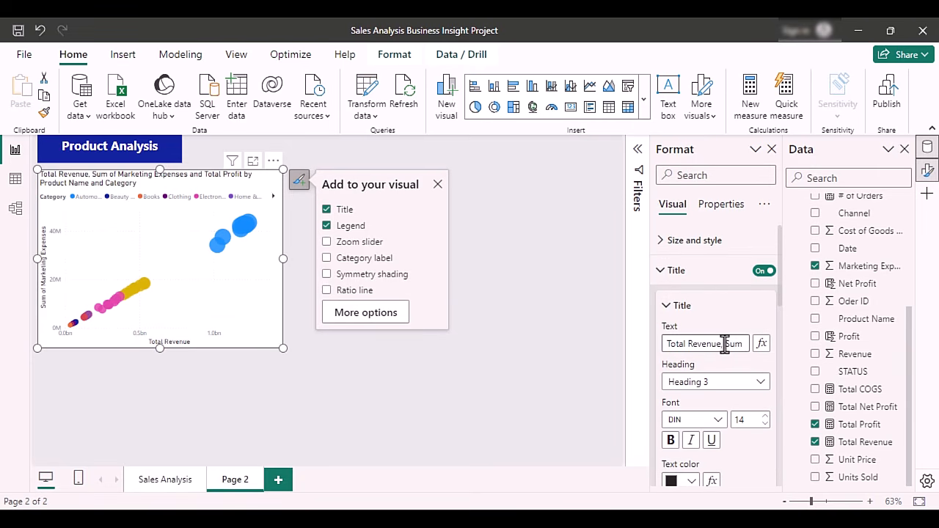
pyautogui.tripleClick(725, 345)
pyautogui.write('Correlation between Revenue')
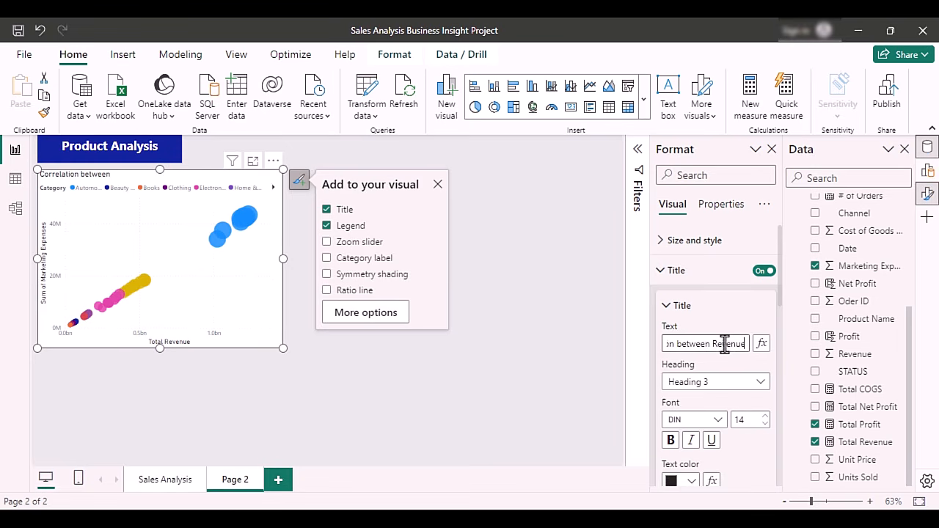
pyautogui.write(' and market expenses')
pyautogui.click(299, 329)
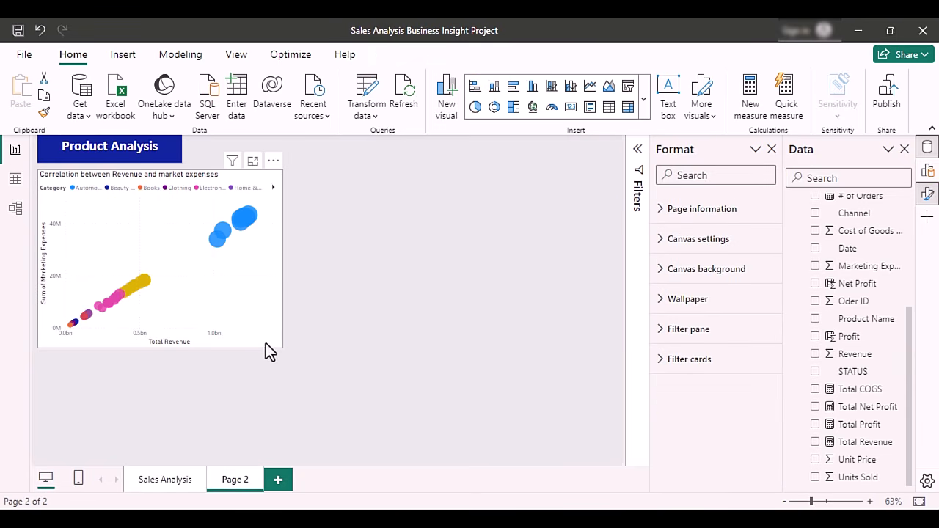
# Shrink the scatter chart slightly from its lower-right corner and close the formatting options.
pyautogui.click(282, 347)
pyautogui.moveTo(277, 348); pyautogui.dragTo(270, 326)
pyautogui.click(335, 306)
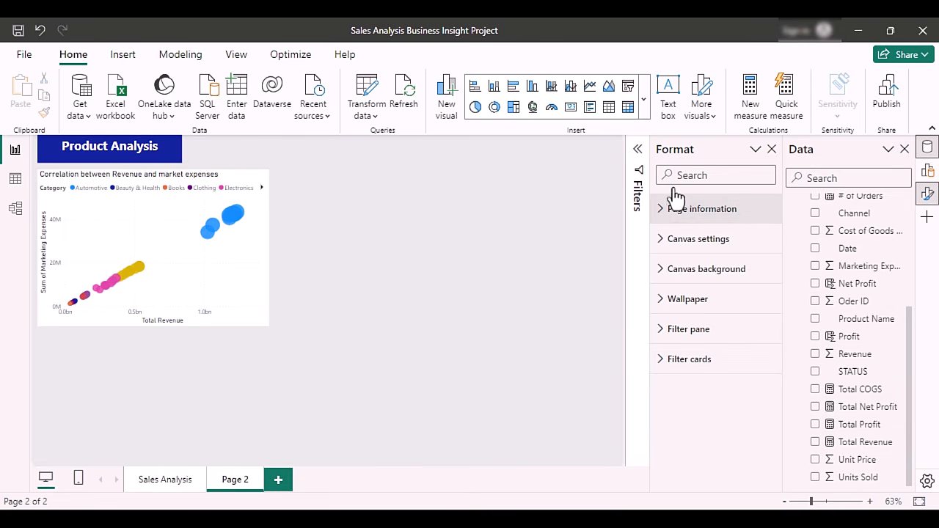
pyautogui.click(771, 150)
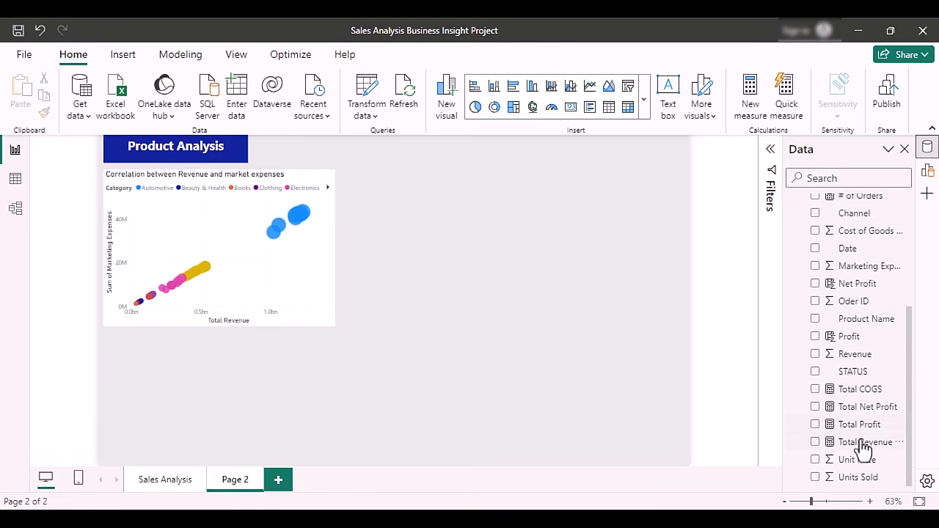
# Create a bar chart of Total Profit by Product Name beside the scatter chart.
pyautogui.scroll(3, 871, 384)
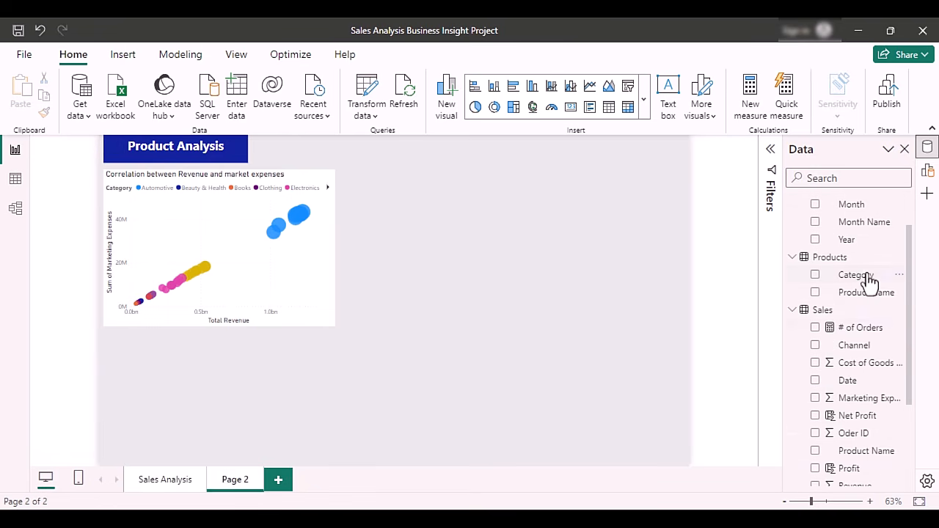
pyautogui.moveTo(865, 294); pyautogui.dragTo(530, 270)
pyautogui.scroll(-4, 859, 430)
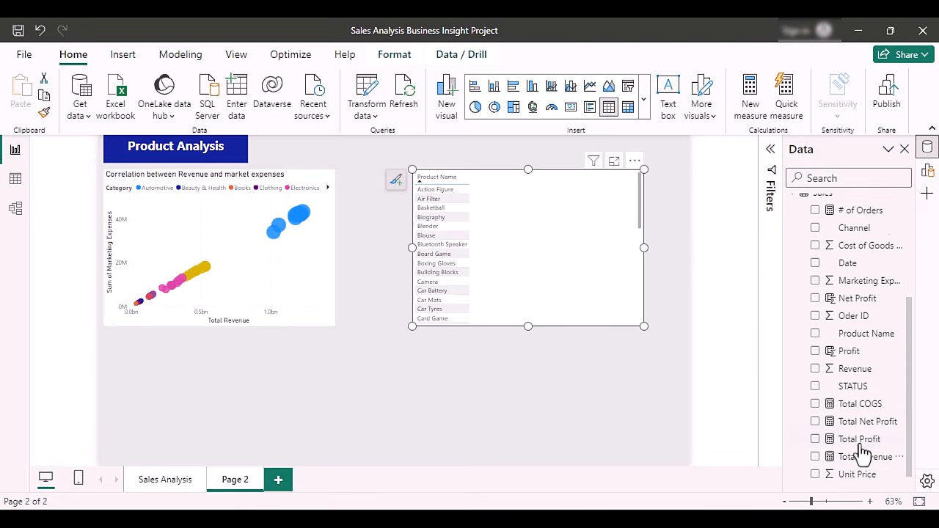
pyautogui.moveTo(861, 431); pyautogui.dragTo(557, 275)
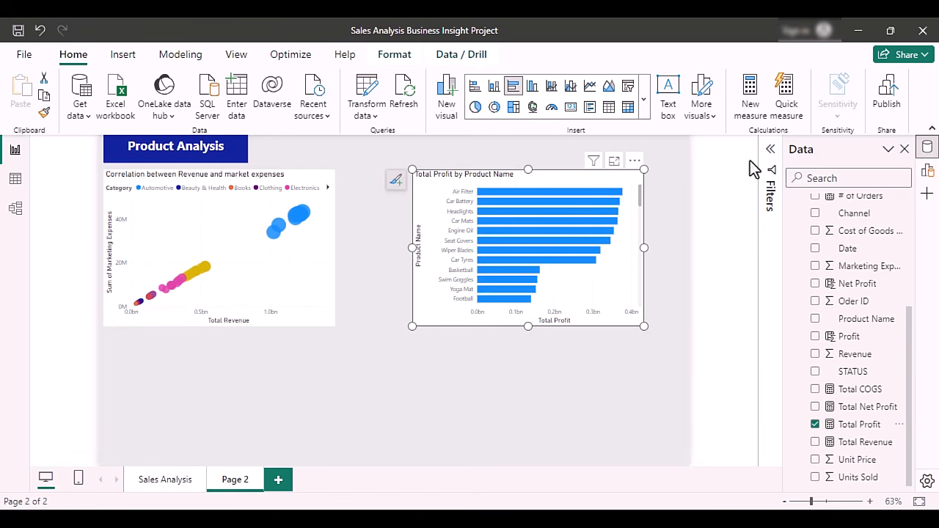
# Filter the bar chart's Product Name to the top 10 by Total Profit using Top N filtering.
pyautogui.click(773, 151)
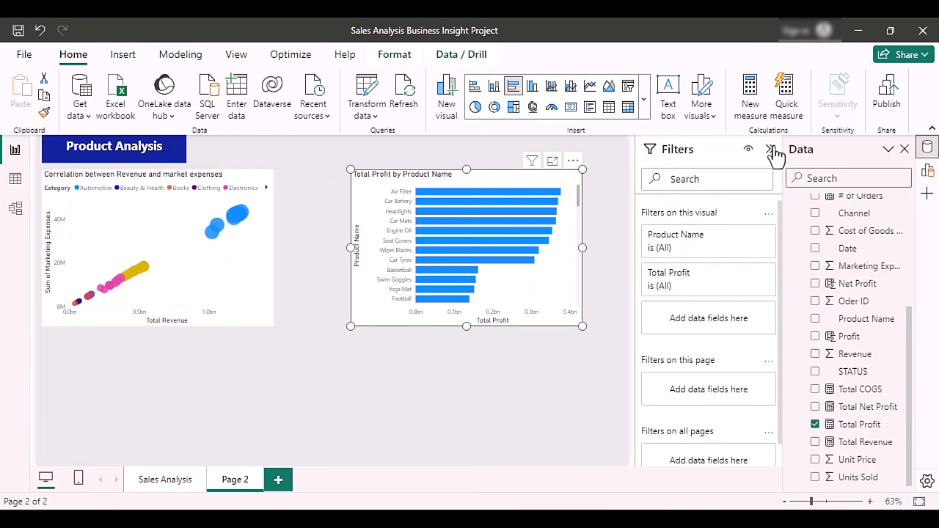
pyautogui.click(696, 246)
pyautogui.click(709, 286)
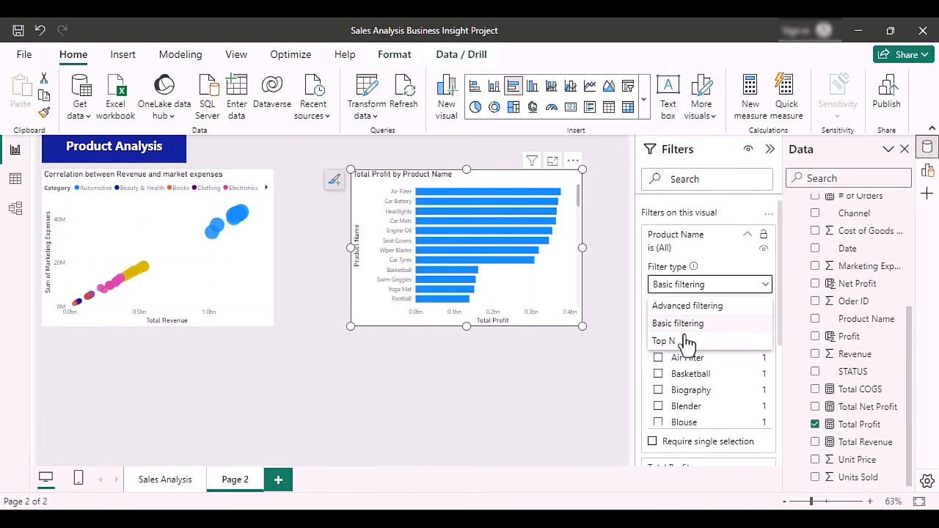
pyautogui.click(664, 341)
pyautogui.click(737, 323)
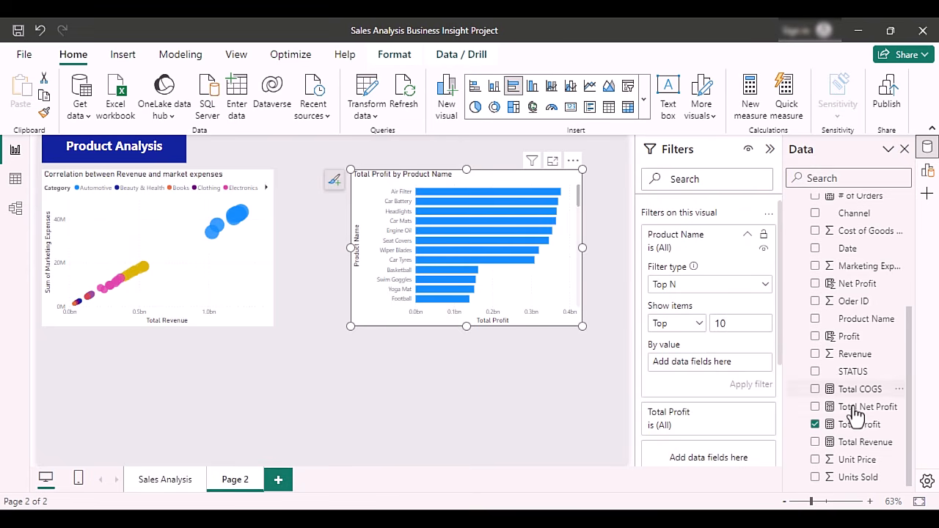
pyautogui.moveTo(851, 424); pyautogui.dragTo(694, 363)
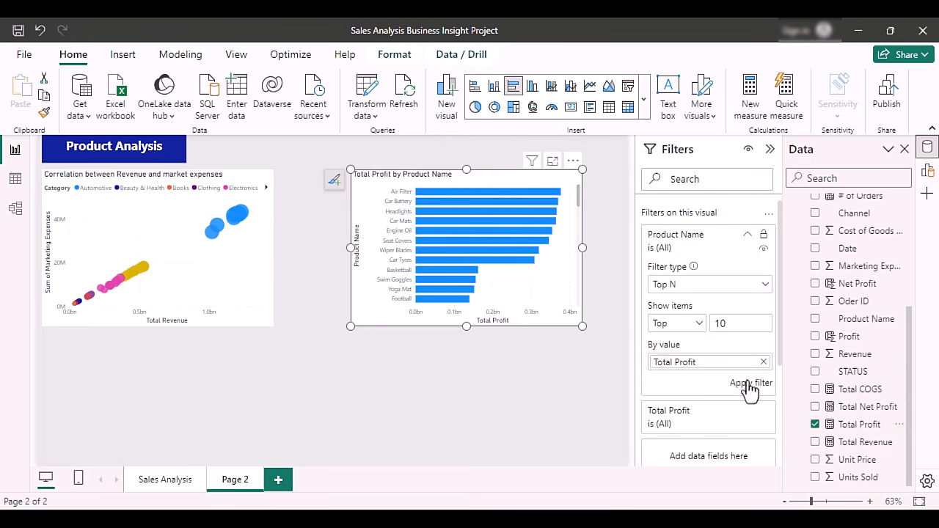
pyautogui.click(746, 384)
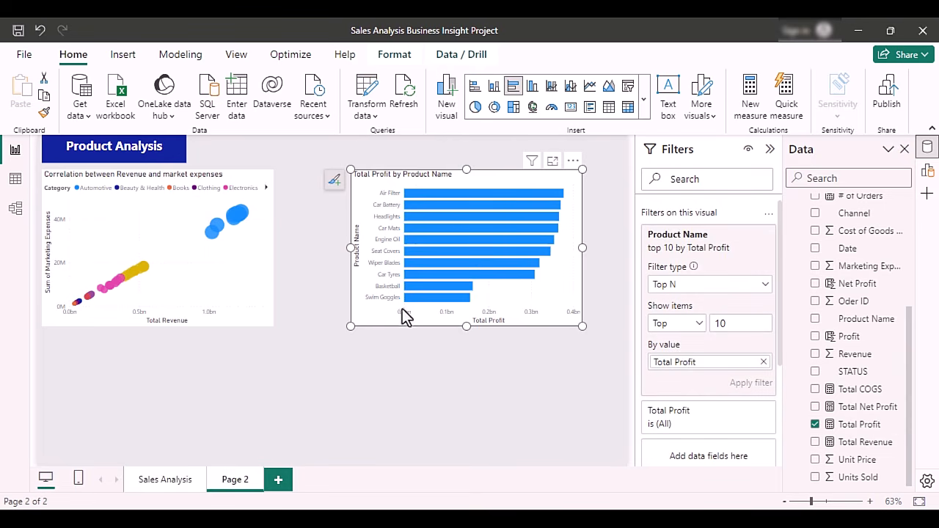
# Shorten the scatter and bar charts to matching heights, widening the scatter chart slightly and the bar chart on both sides.
pyautogui.click(273, 321)
pyautogui.moveTo(273, 326); pyautogui.dragTo(278, 311)
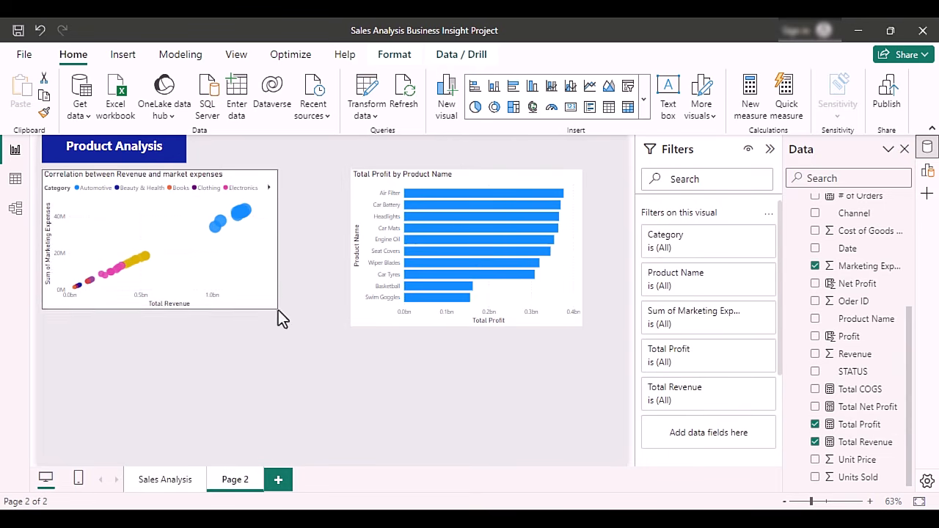
pyautogui.click(358, 322)
pyautogui.moveTo(351, 327); pyautogui.dragTo(319, 308)
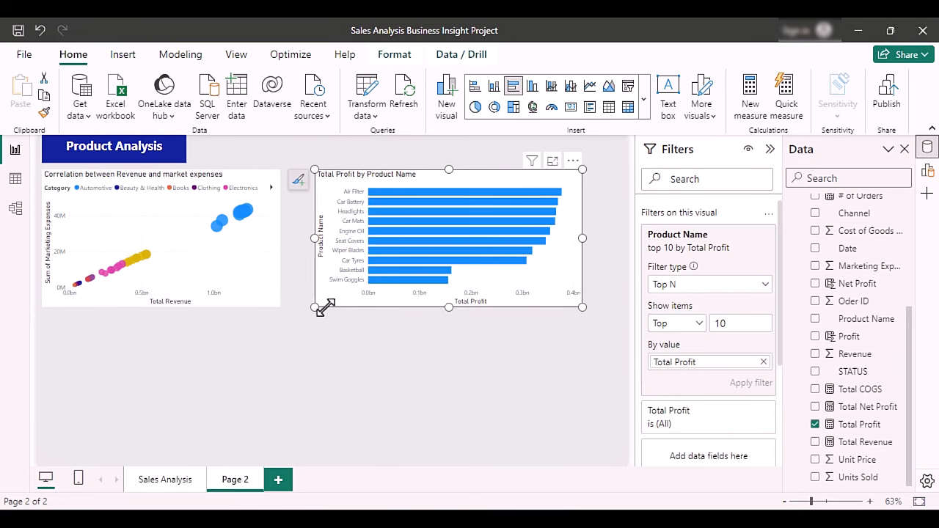
pyautogui.moveTo(583, 306); pyautogui.dragTo(589, 306)
pyautogui.click(475, 359)
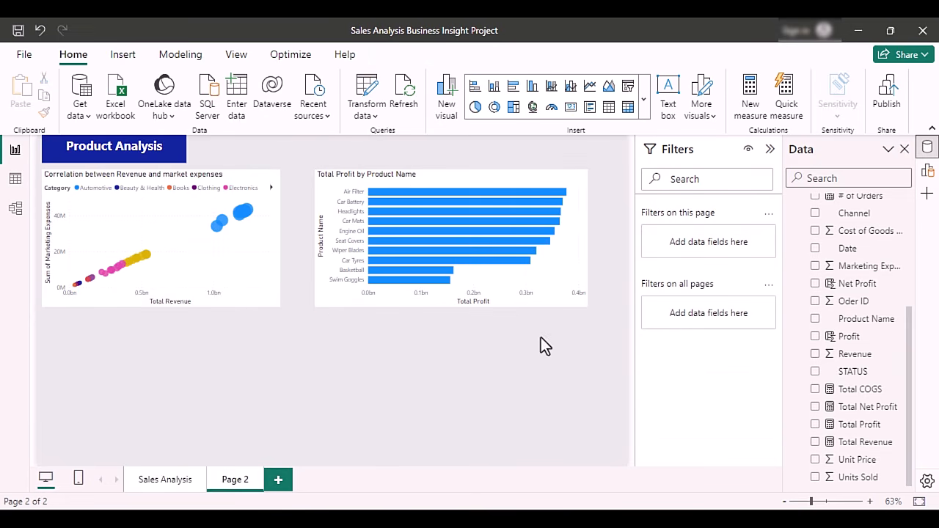
# Move the scatter chart close to the bar chart, keeping their tops aligned, and collapse the filter options.
pyautogui.moveTo(270, 276); pyautogui.dragTo(292, 278)
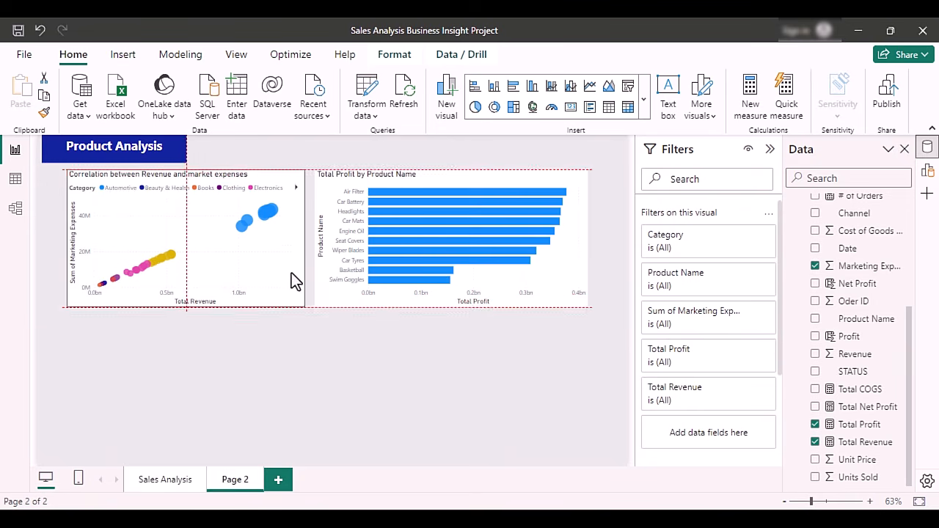
pyautogui.click(230, 359)
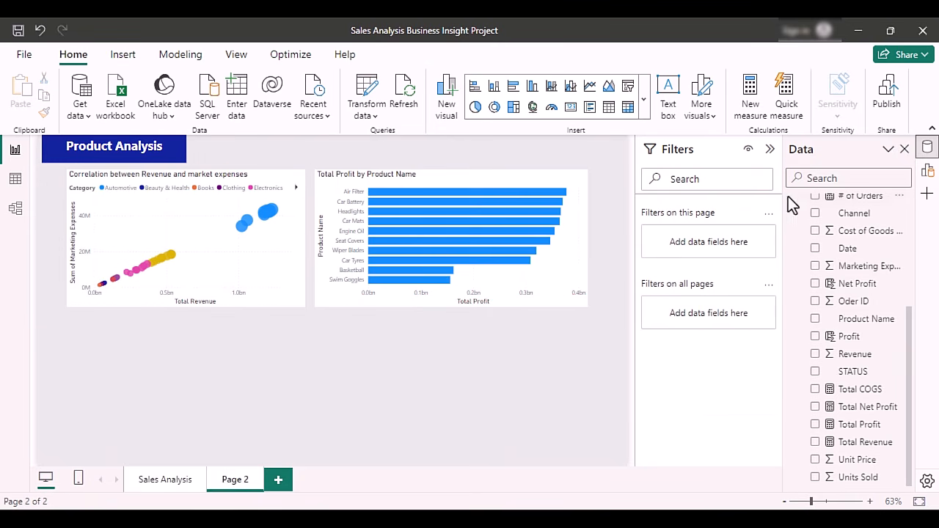
pyautogui.click(770, 150)
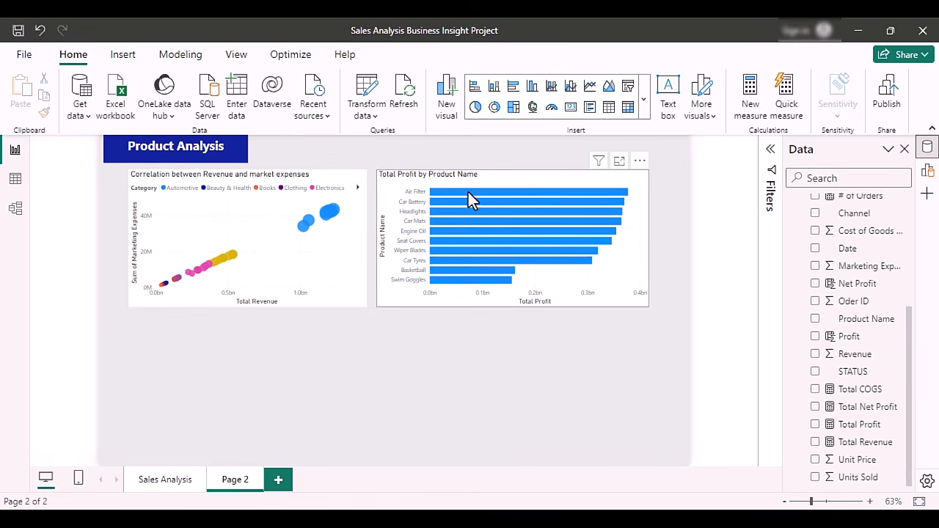
# Insert a matrix spanning the area below both charts, with Category and Product Name as its rows.
pyautogui.moveTo(550, 247)
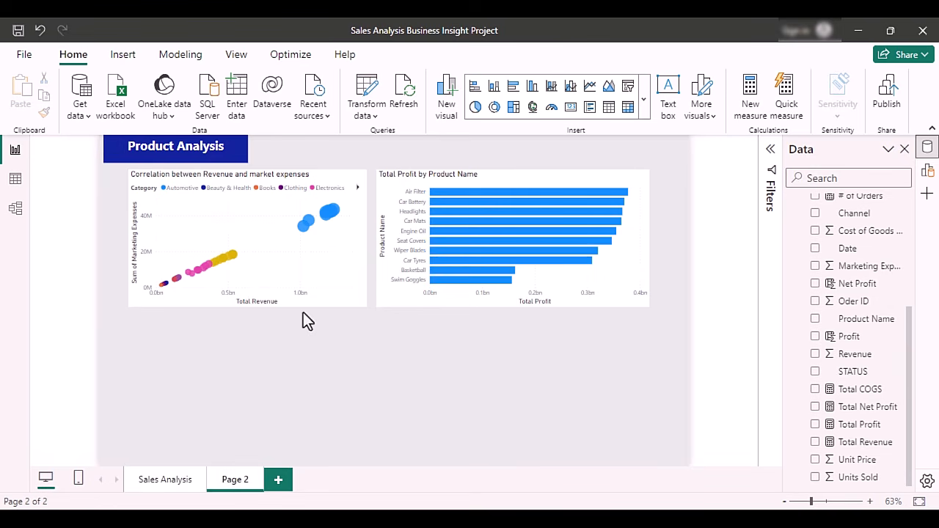
pyautogui.click(628, 108)
pyautogui.moveTo(367, 449); pyautogui.dragTo(660, 458)
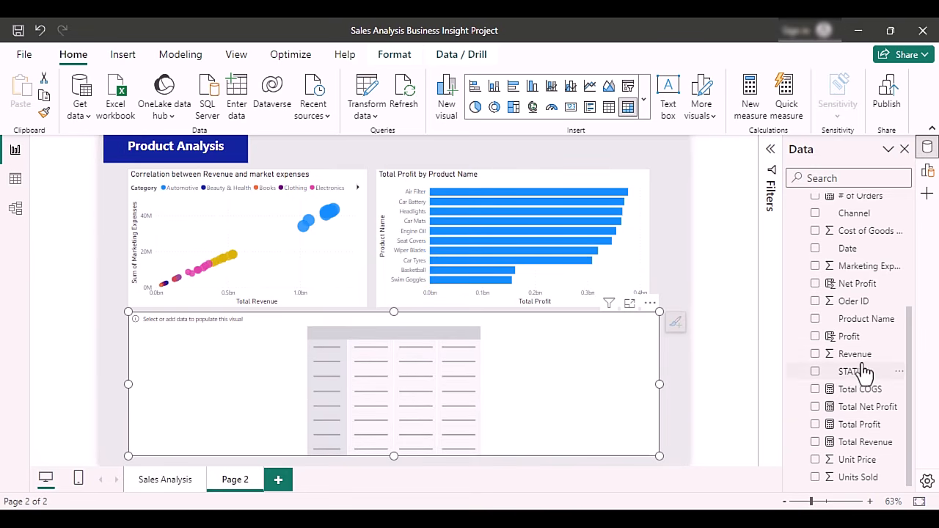
pyautogui.scroll(3, 871, 279)
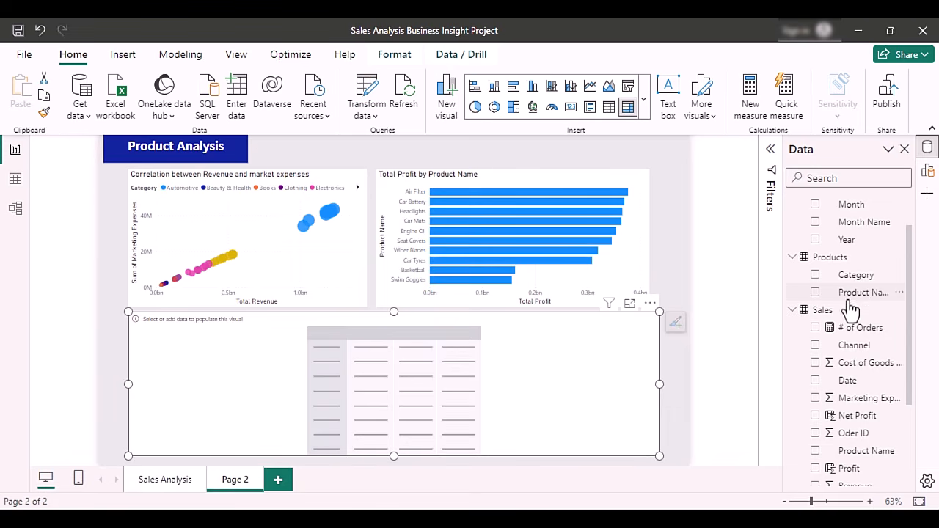
pyautogui.moveTo(853, 276); pyautogui.dragTo(514, 334)
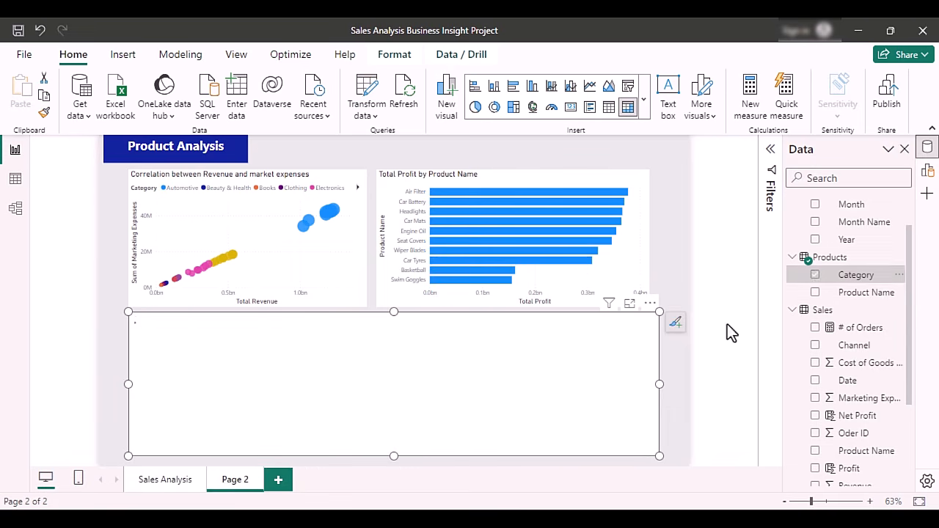
pyautogui.moveTo(864, 294); pyautogui.dragTo(325, 362)
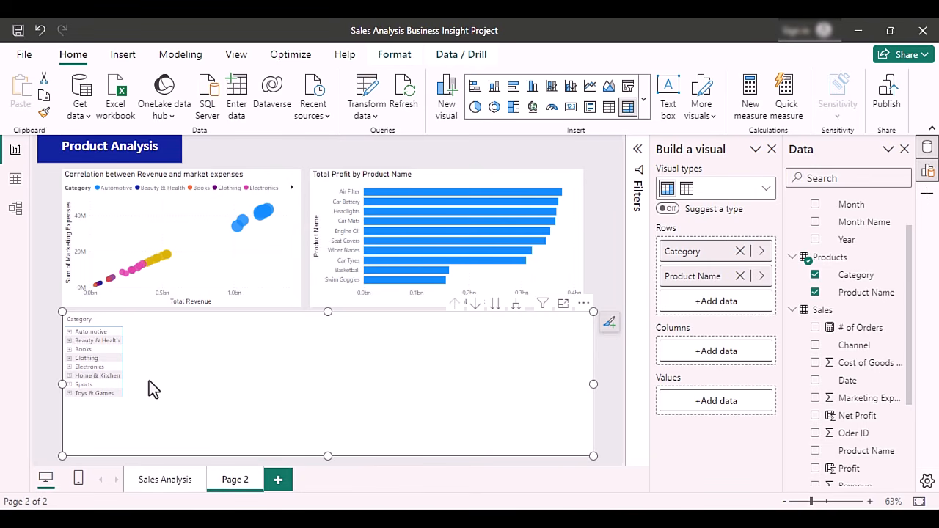
# Expand the matrix's Automotive category to view its products, and collapse it again.
pyautogui.click(70, 333)
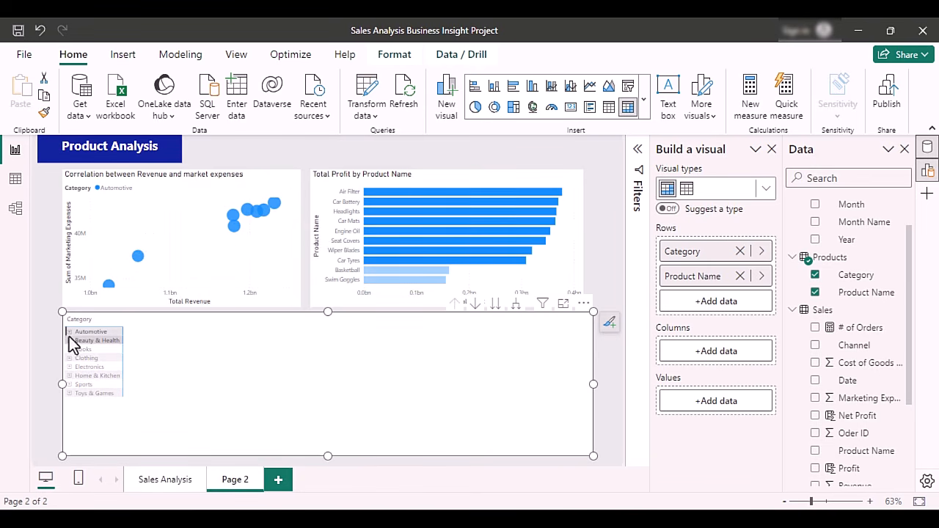
pyautogui.click(69, 334)
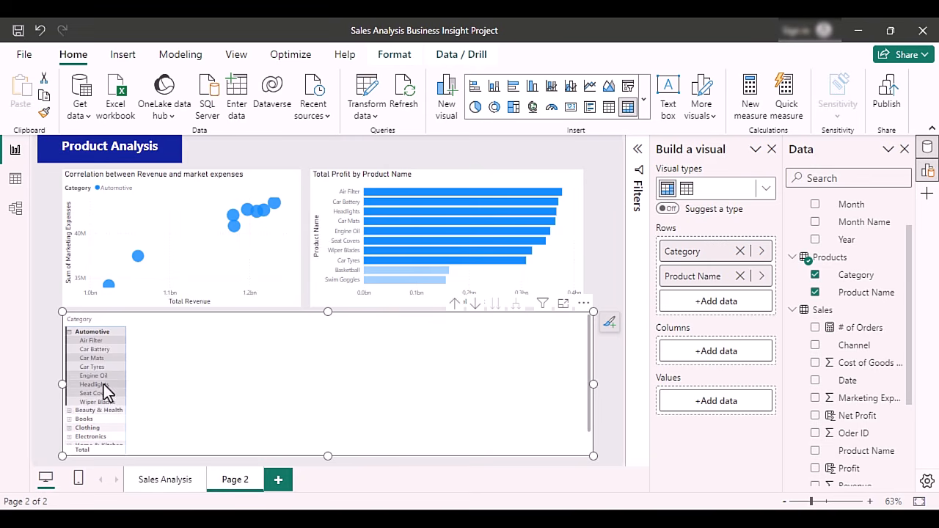
pyautogui.click(70, 333)
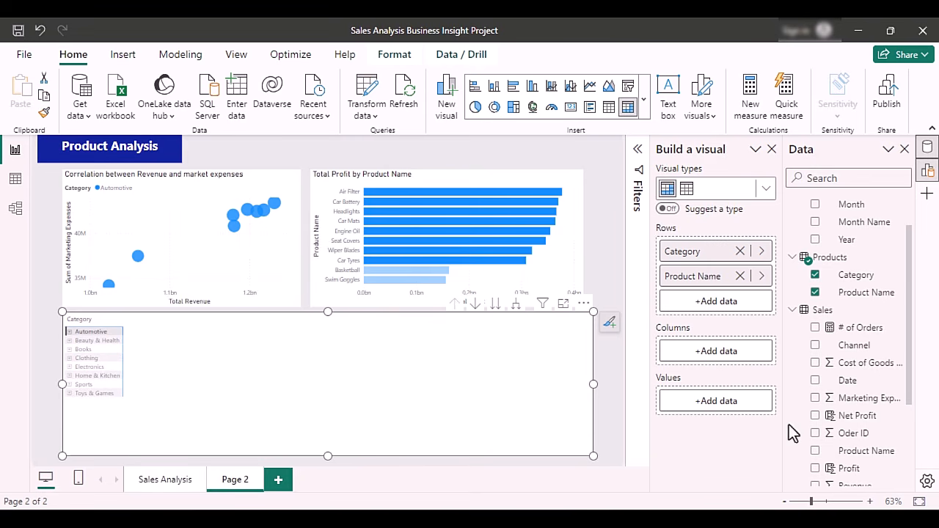
# Add Total Revenue, Total Profit, Total COGS and Marketing Expenses as the matrix's values.
pyautogui.scroll(-3, 844, 411)
pyautogui.moveTo(873, 444); pyautogui.dragTo(358, 378)
pyautogui.moveTo(858, 433); pyautogui.dragTo(390, 388)
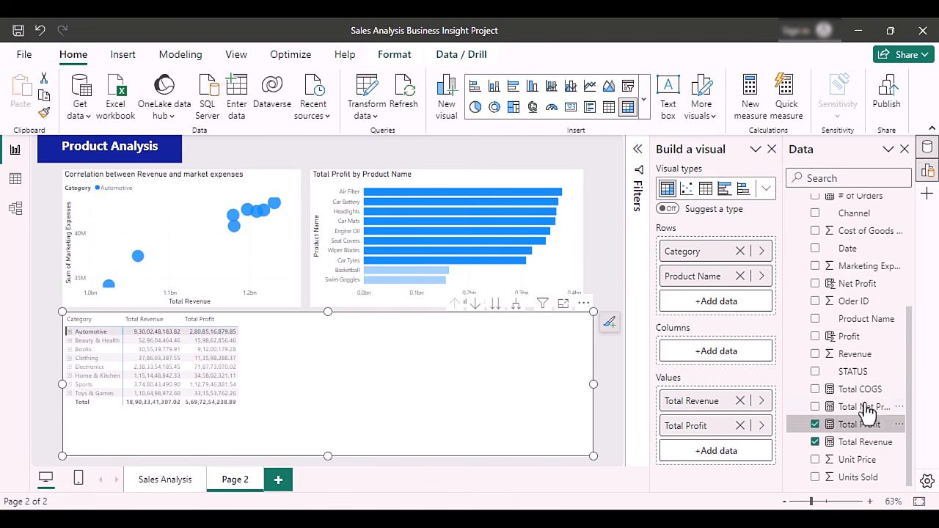
pyautogui.moveTo(866, 391); pyautogui.dragTo(415, 354)
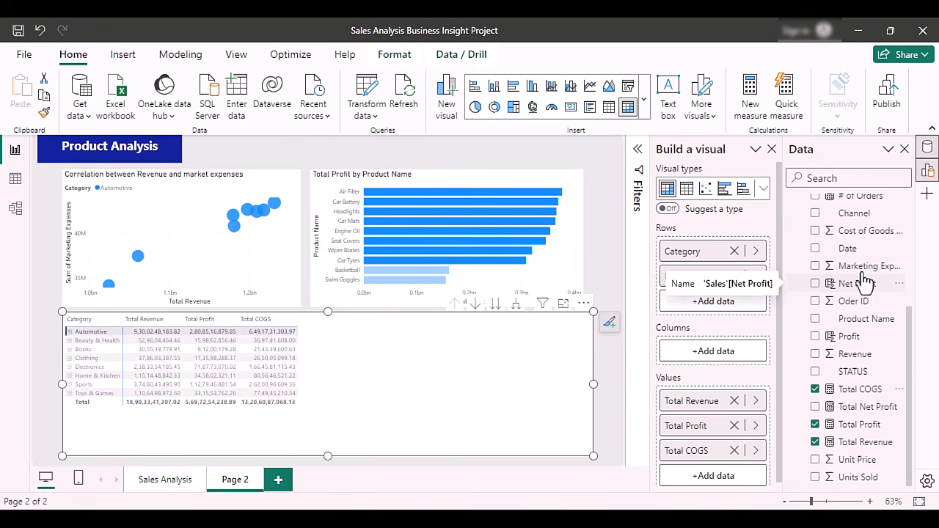
pyautogui.moveTo(865, 269); pyautogui.dragTo(423, 366)
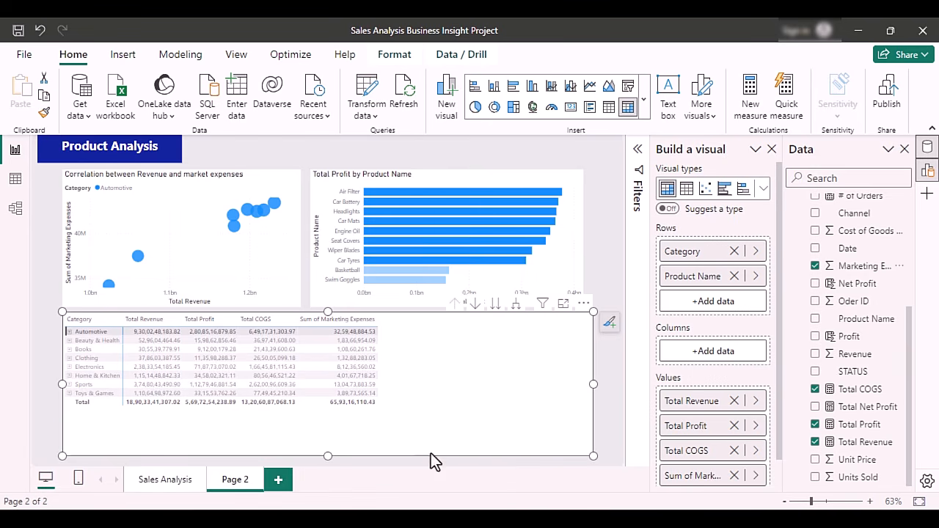
# Try the Alternating rows and Contrast alternating rows style presets on the matrix.
pyautogui.click(609, 322)
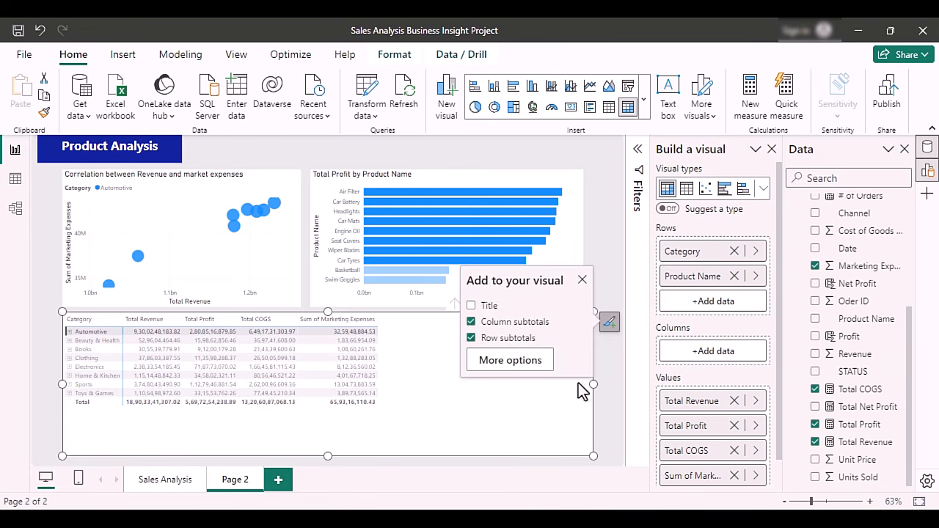
pyautogui.click(512, 359)
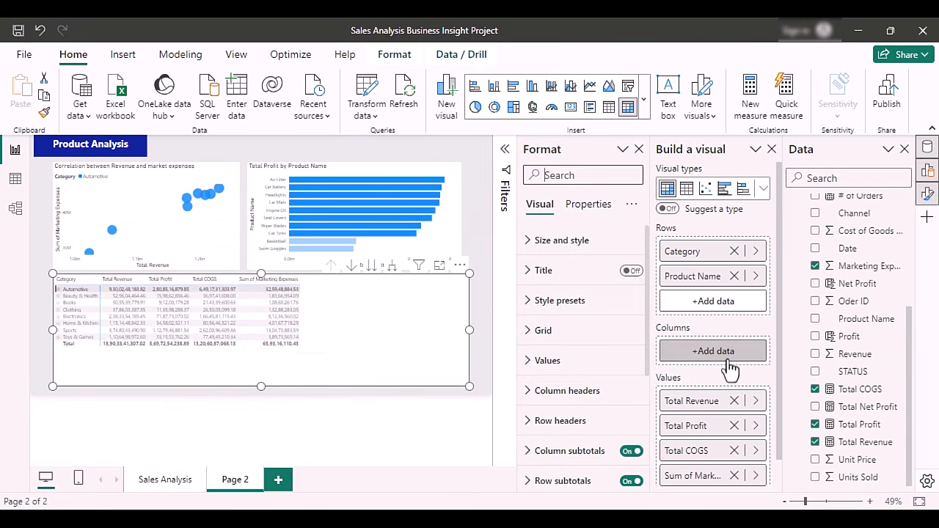
pyautogui.click(529, 301)
pyautogui.click(606, 339)
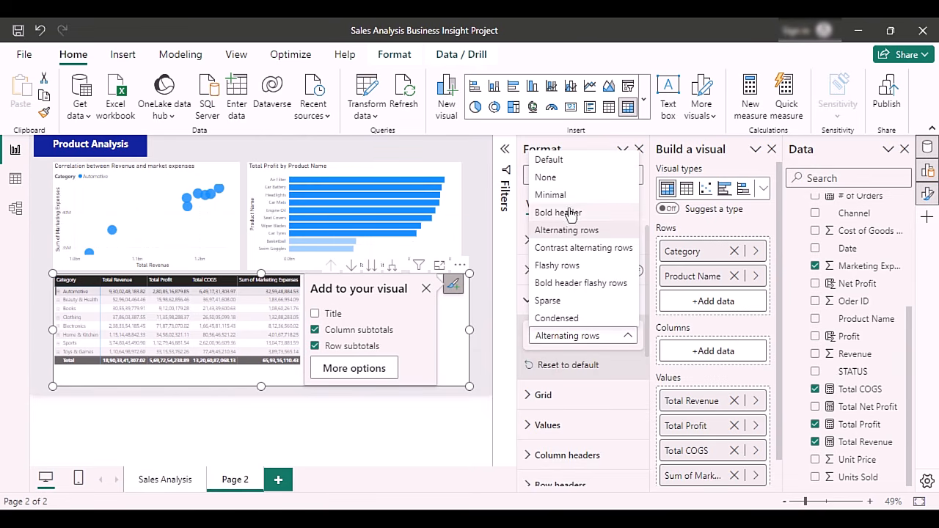
pyautogui.click(582, 250)
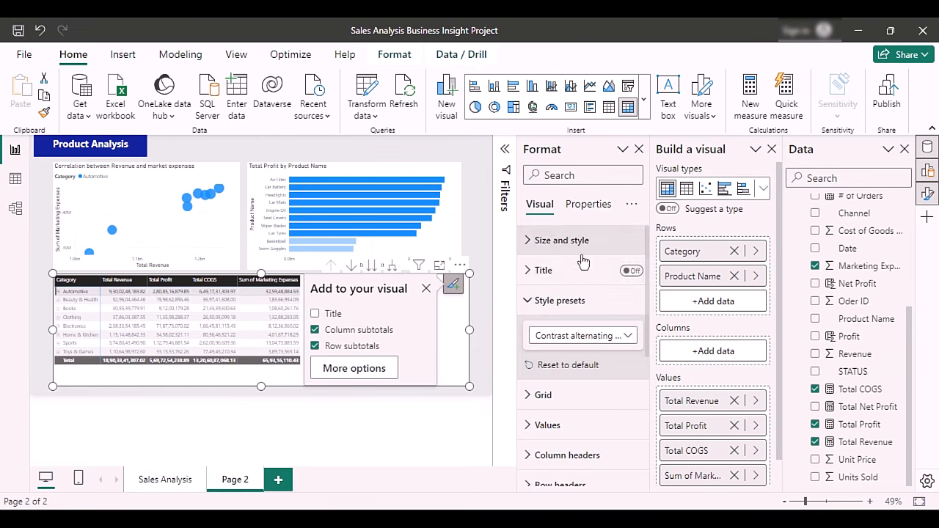
pyautogui.click(607, 339)
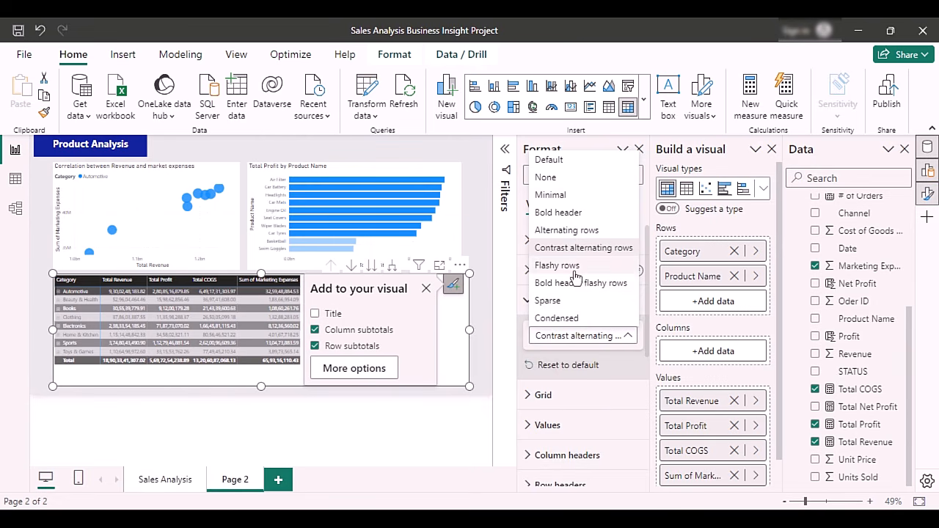
# Try the Bold header flashy rows preset on the matrix and apply the Sparse style preset instead.
pyautogui.click(596, 283)
pyautogui.click(587, 336)
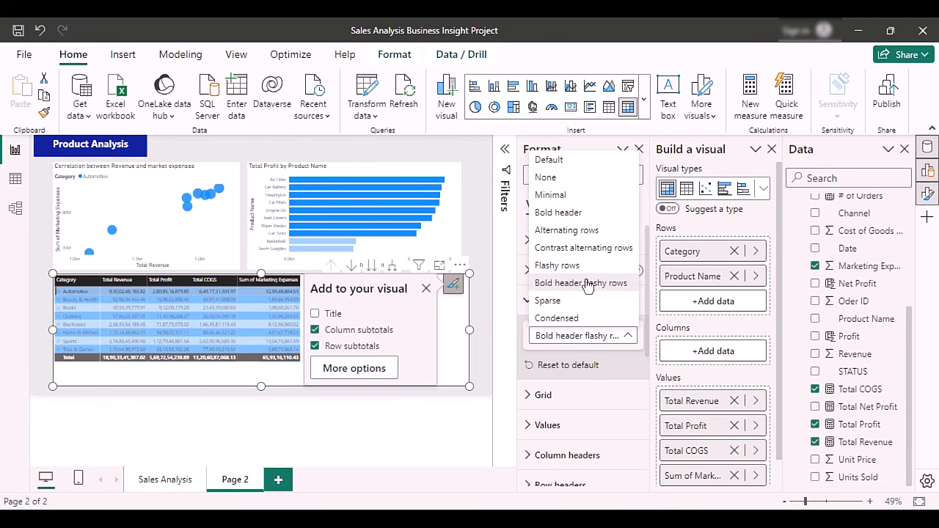
pyautogui.click(569, 300)
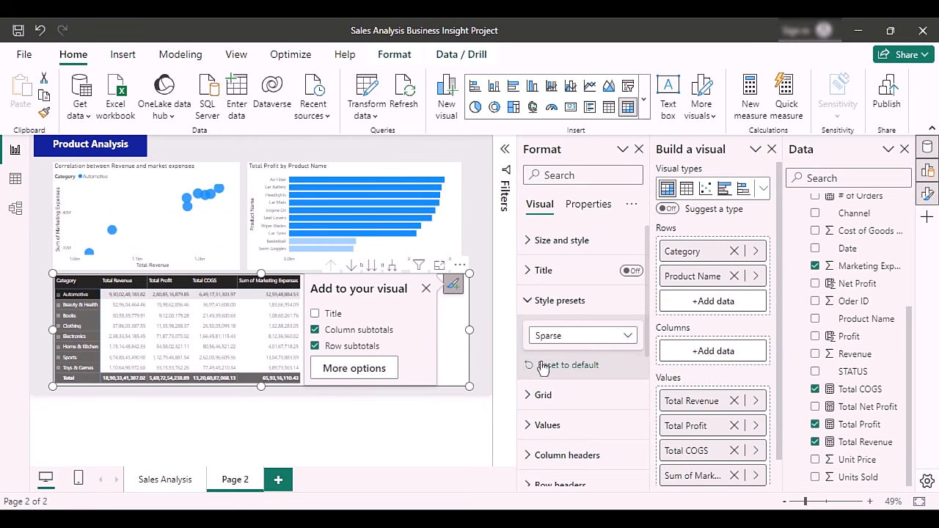
# Set the font size of the matrix values to 12 and close the formatting options.
pyautogui.click(533, 428)
pyautogui.scroll(-2, 596, 416)
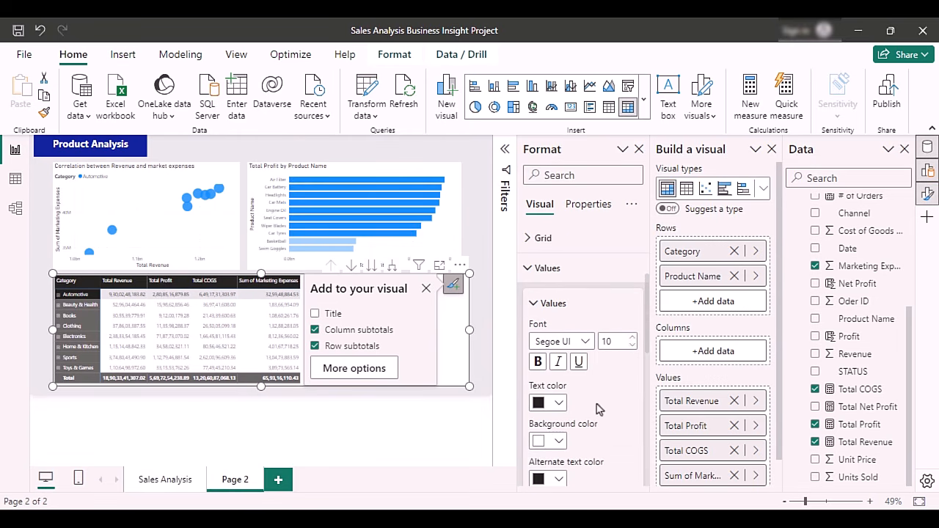
pyautogui.click(634, 339)
pyautogui.click(633, 339)
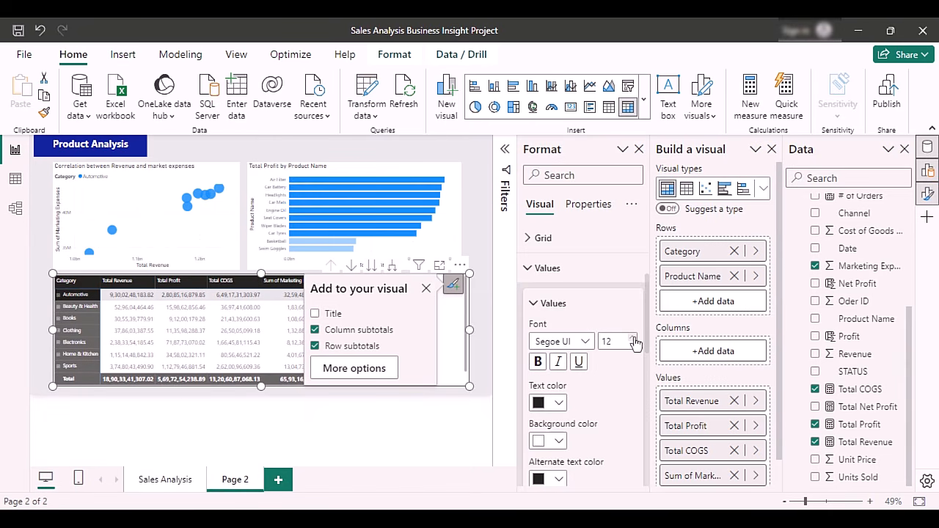
pyautogui.click(470, 343)
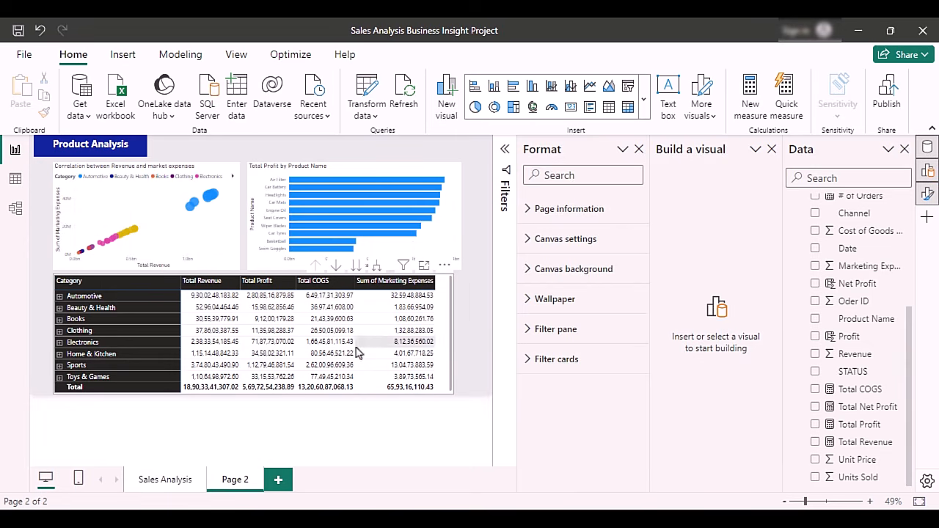
pyautogui.click(447, 329)
pyautogui.click(639, 150)
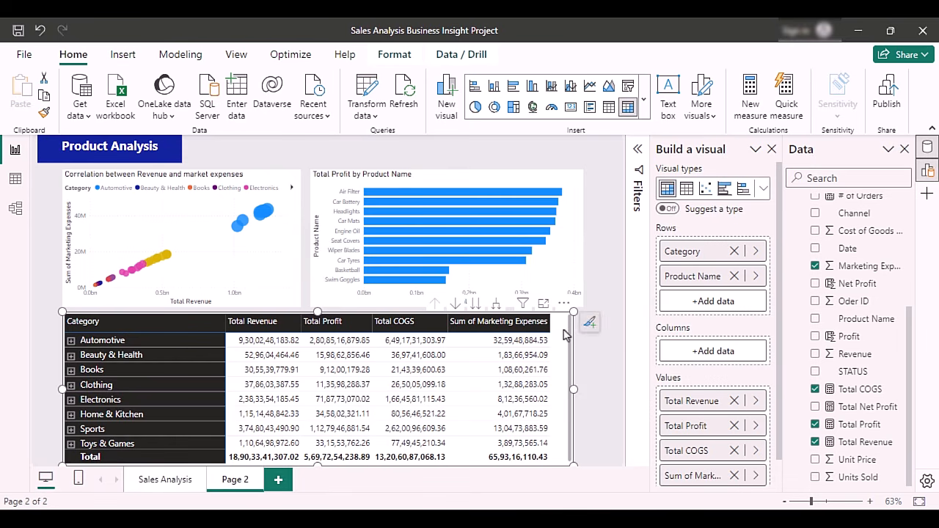
# Turn on the matrix title and set its text to "Cost Analysis and Cost Breakdown".
pyautogui.click(591, 324)
pyautogui.click(490, 360)
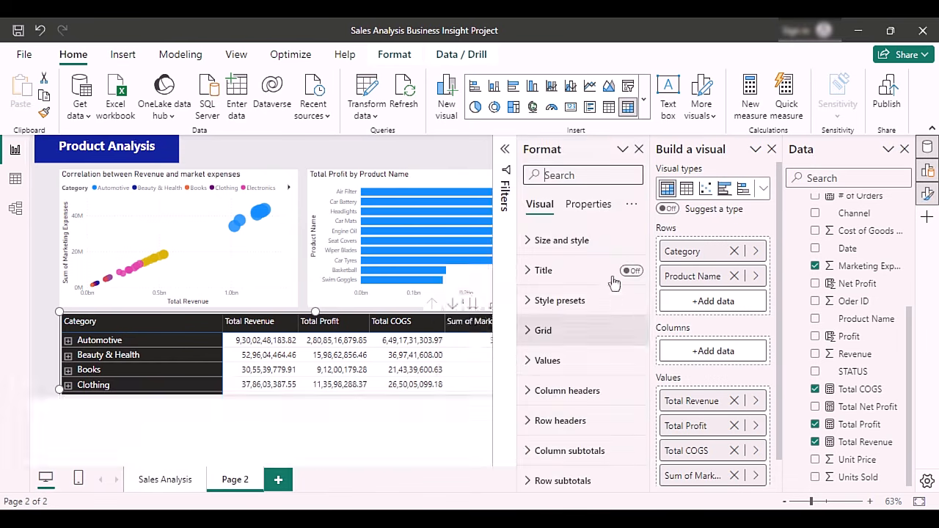
pyautogui.click(539, 271)
pyautogui.click(630, 271)
pyautogui.click(571, 308)
pyautogui.click(568, 344)
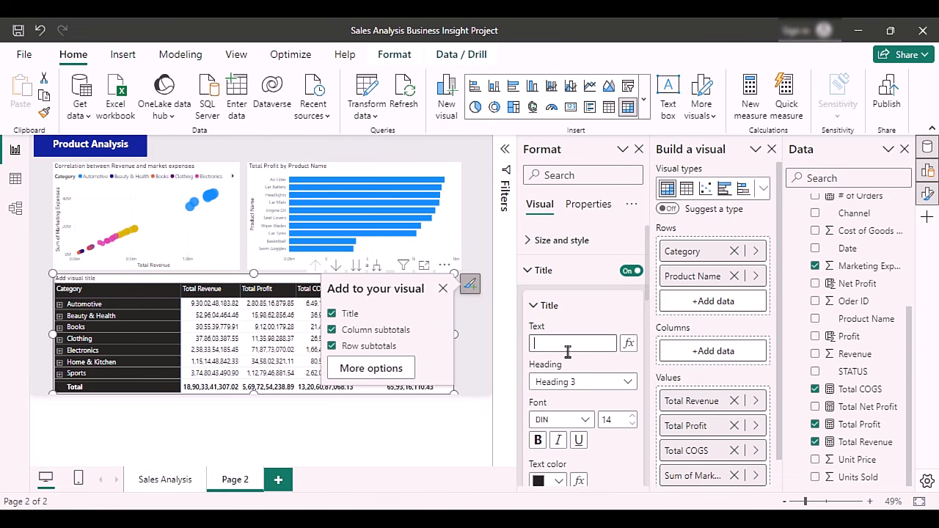
pyautogui.write('Cost Analysis')
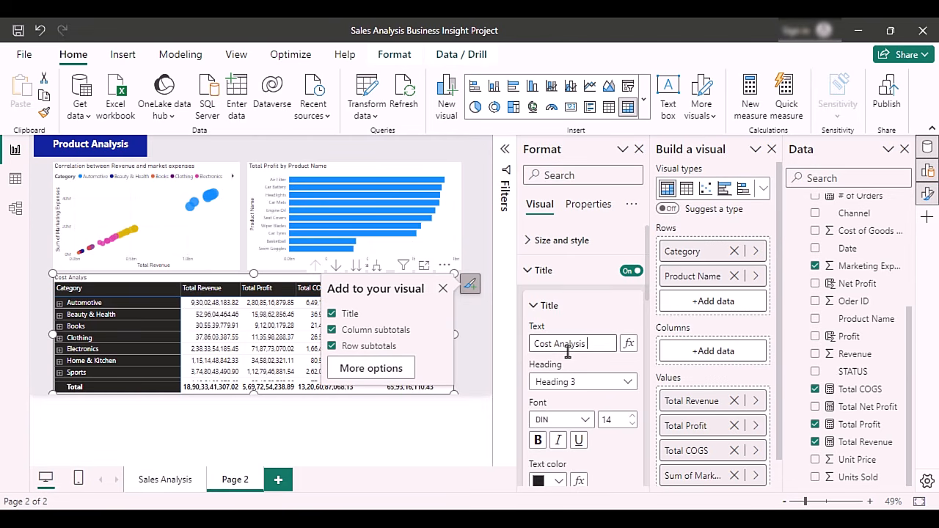
pyautogui.write(' and Cost Breakdown')
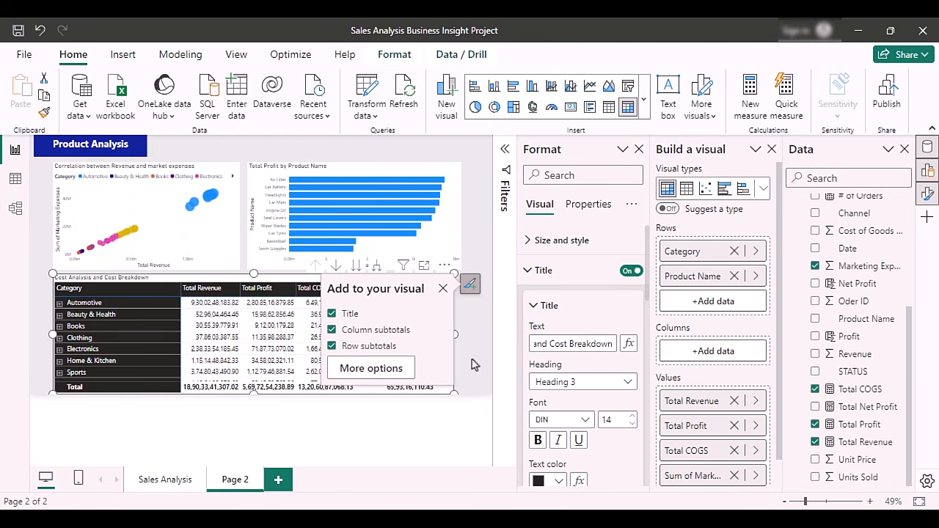
pyautogui.click(479, 331)
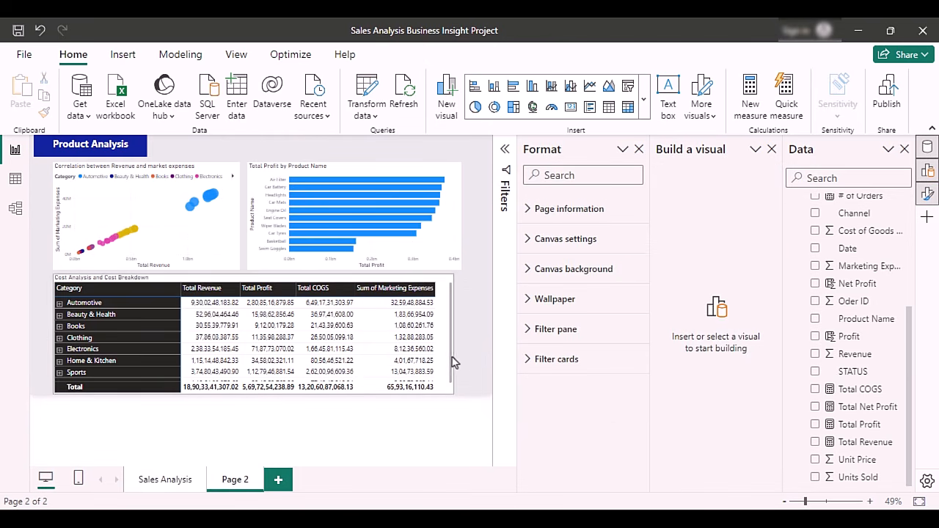
# Format the matrix title in Arial Black at font size 16.
pyautogui.click(424, 329)
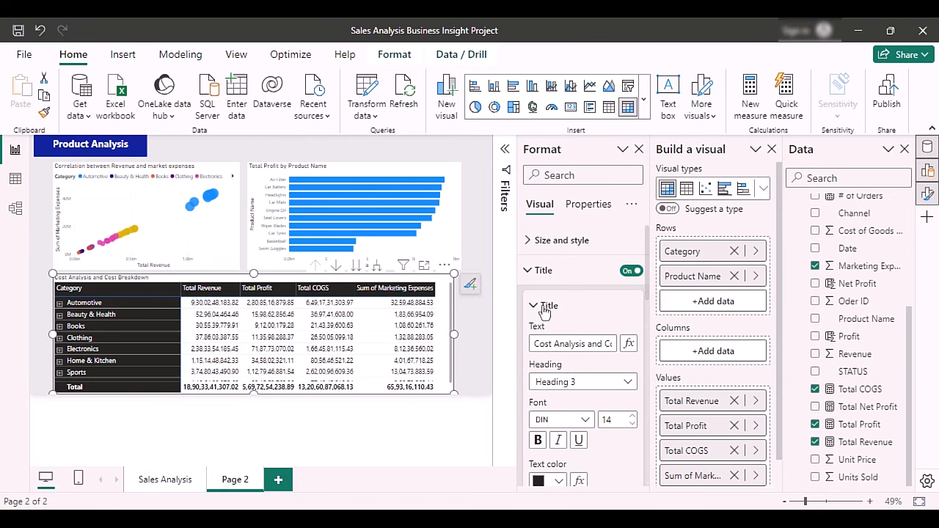
pyautogui.click(633, 416)
pyautogui.click(633, 415)
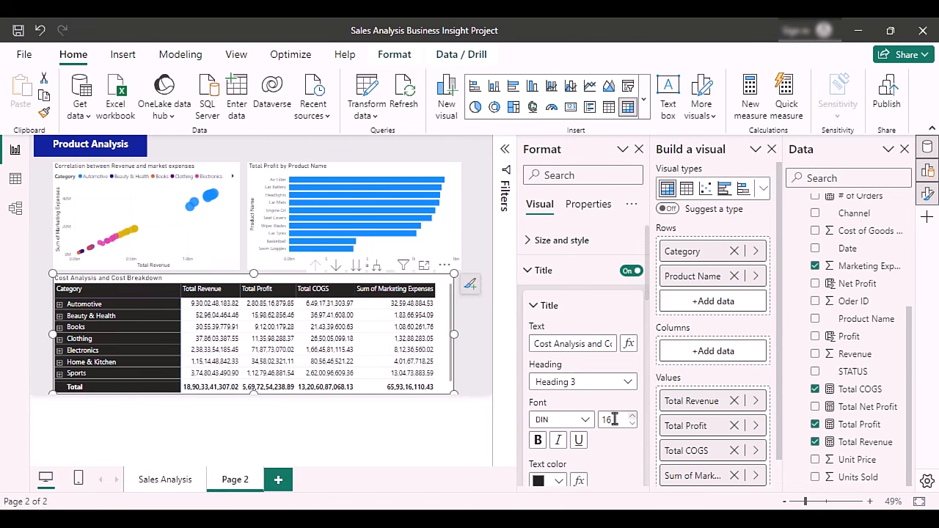
pyautogui.click(585, 421)
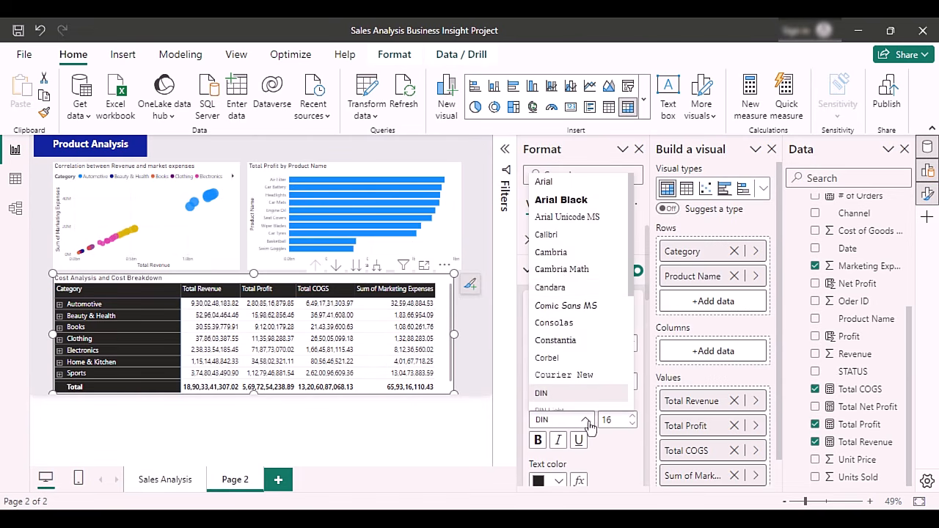
pyautogui.click(561, 203)
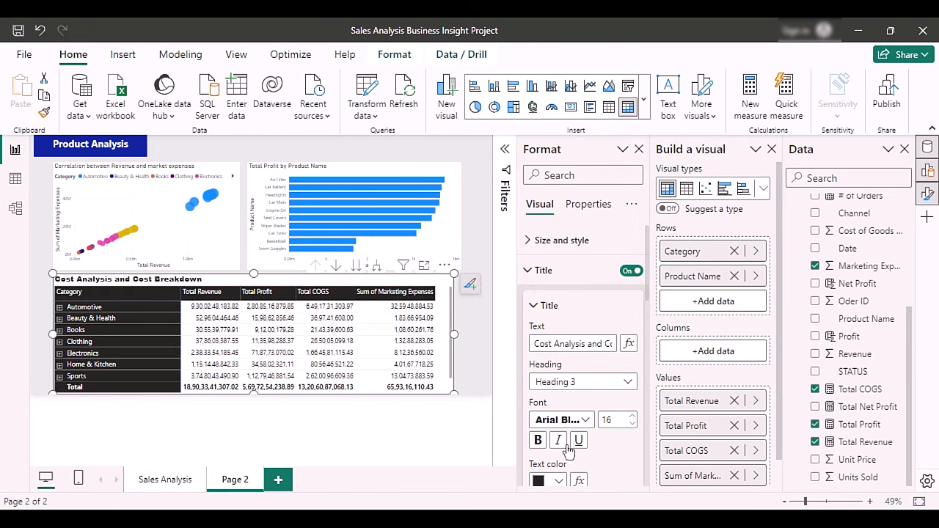
pyautogui.scroll(-1, 544, 444)
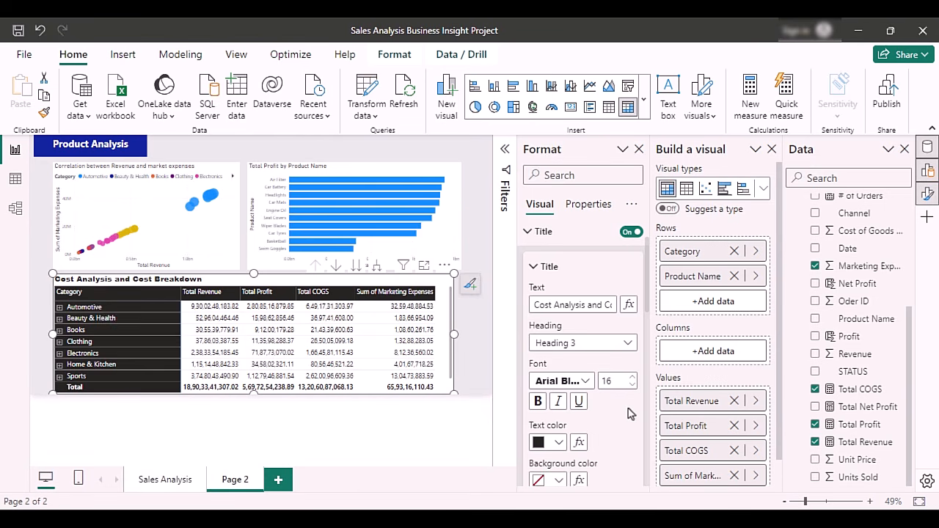
pyautogui.click(471, 386)
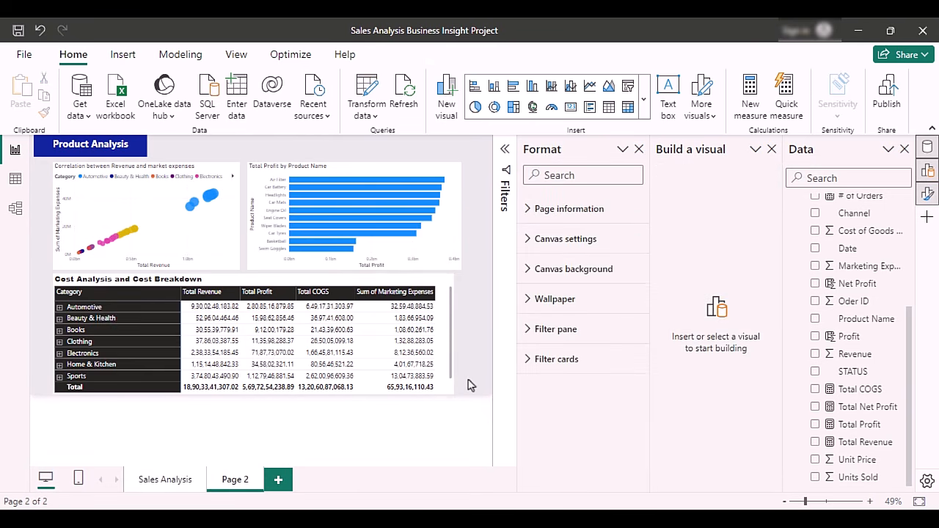
# Widen the matrix to line up with the bar chart's outer edge, and expand and collapse its Automotive category.
pyautogui.click(454, 337)
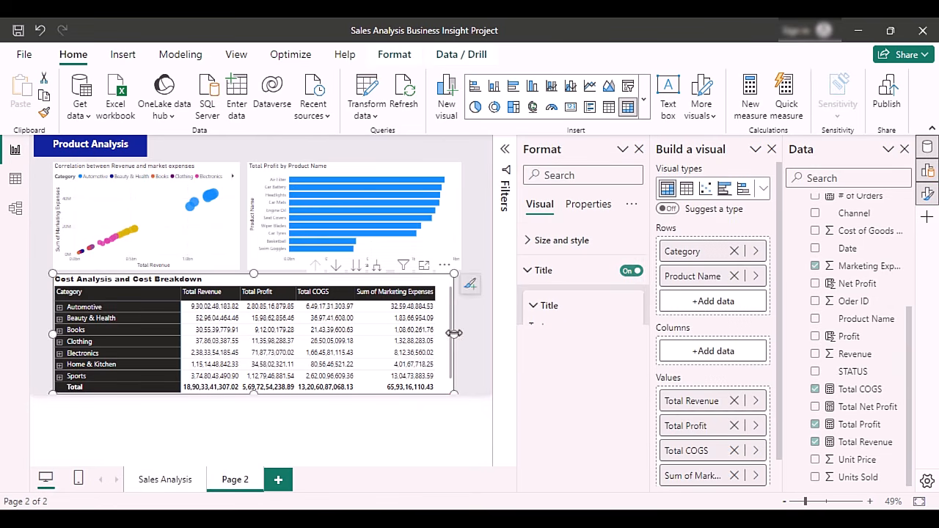
pyautogui.click(481, 229)
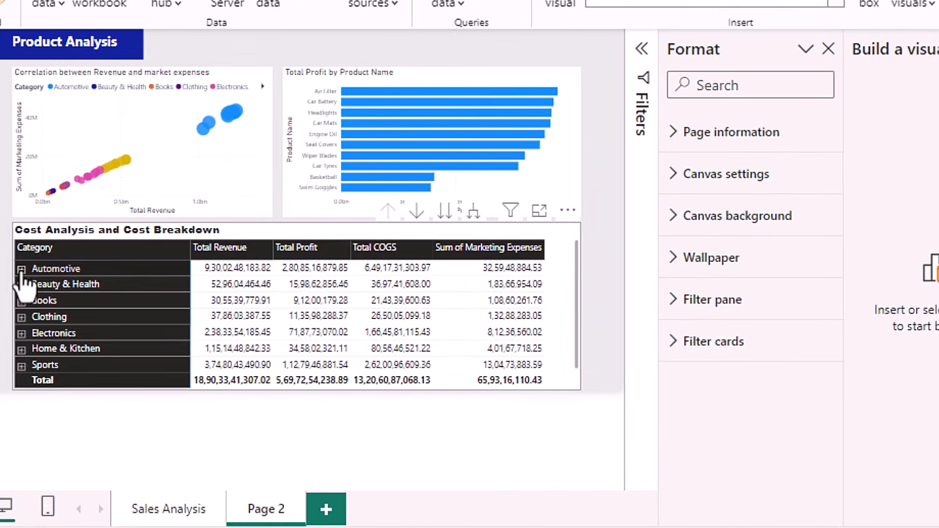
pyautogui.click(21, 269)
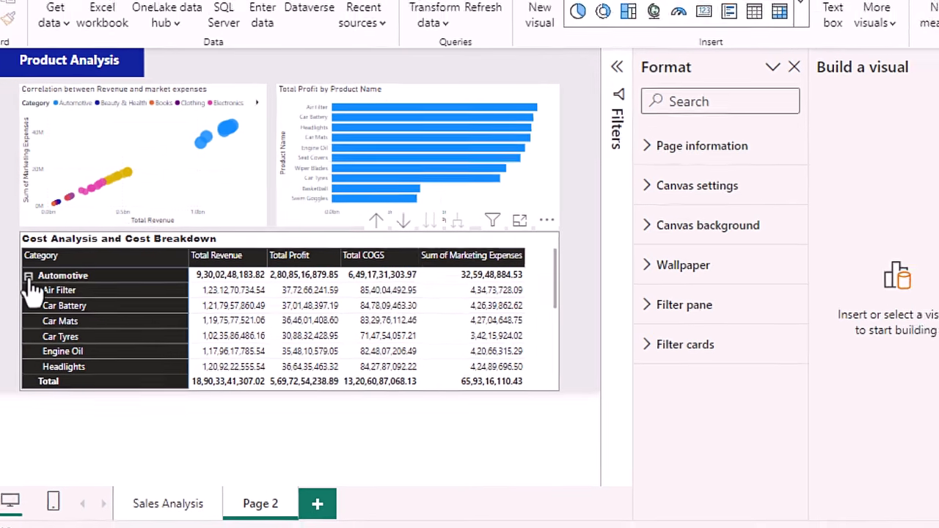
pyautogui.click(22, 269)
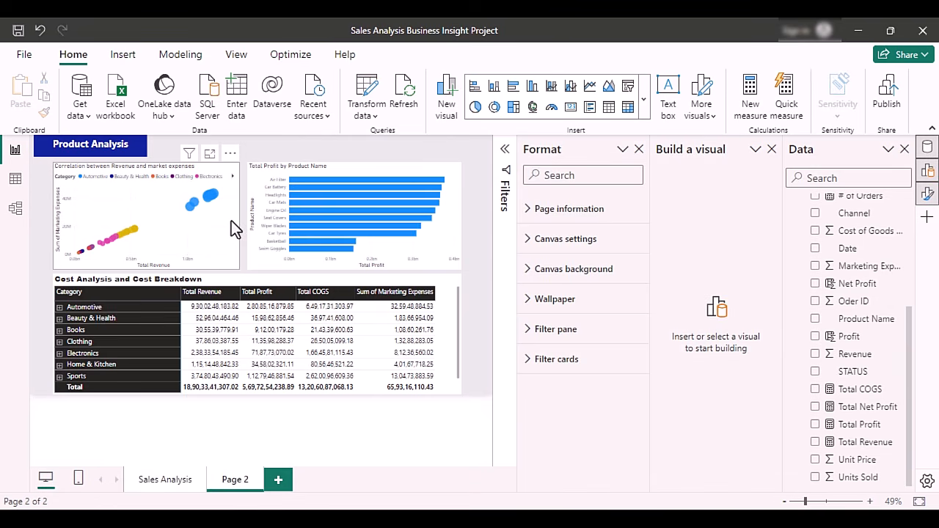
# Rename the report page Page 2 as "Product Analysis".
pyautogui.doubleClick(233, 488)
pyautogui.write('P')
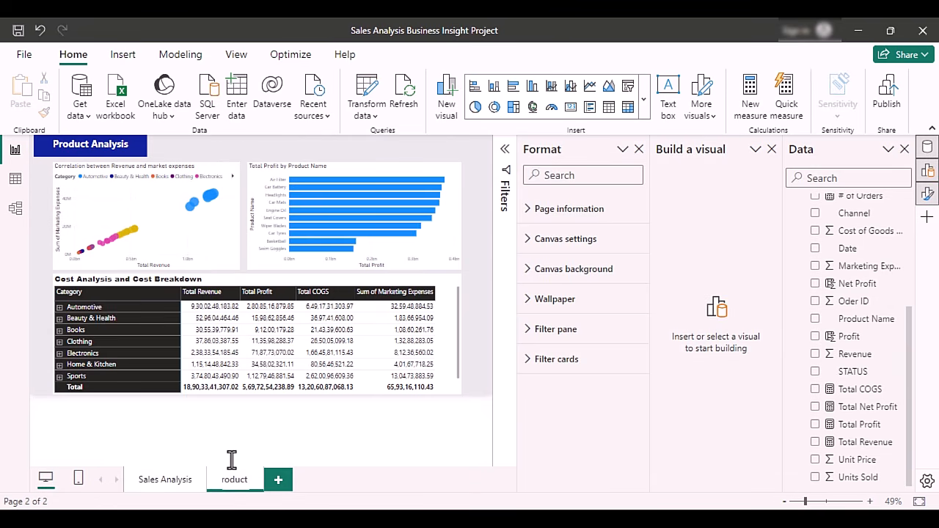
pyautogui.write('roduct Analysis')
pyautogui.press('Return')
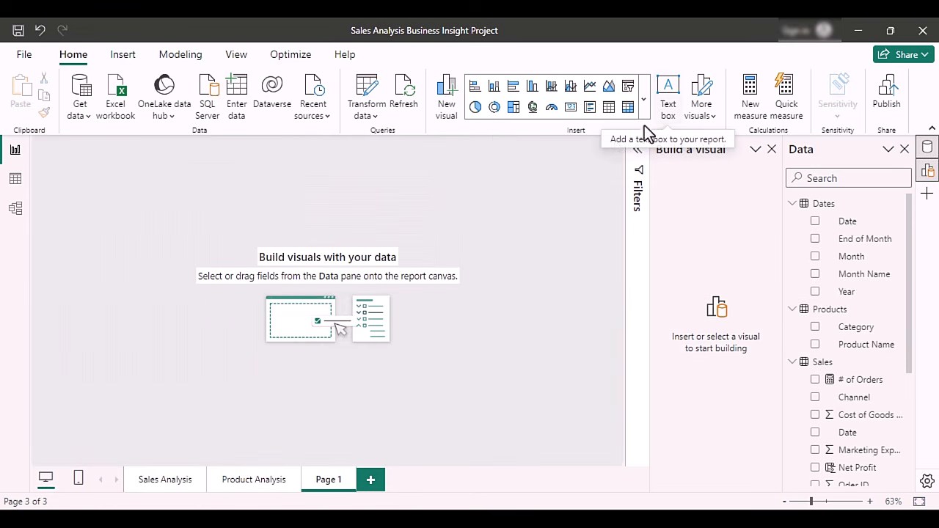
# Add a "Root Cause Analysis" text box to the new page in bold, centred white 20 pt Segoe UI on blue, and reduce its height.
pyautogui.click(668, 96)
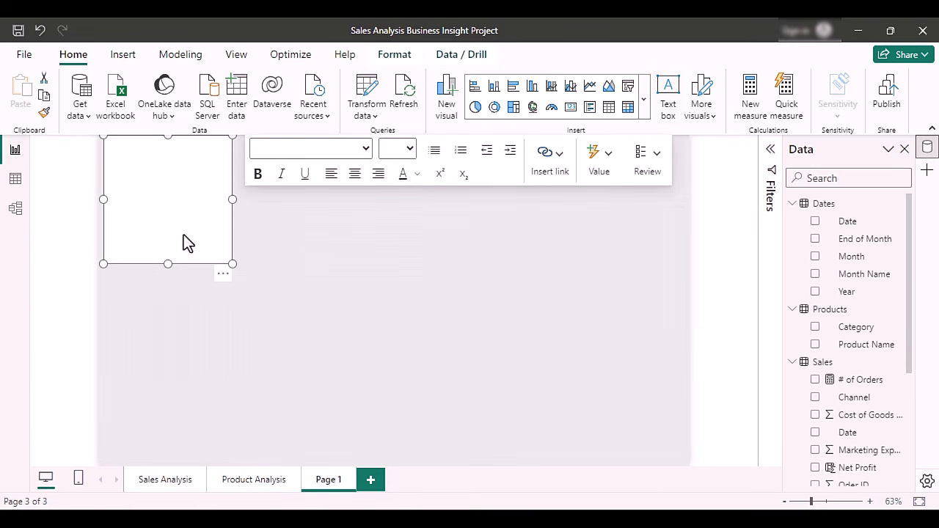
pyautogui.moveTo(167, 261); pyautogui.dragTo(175, 184)
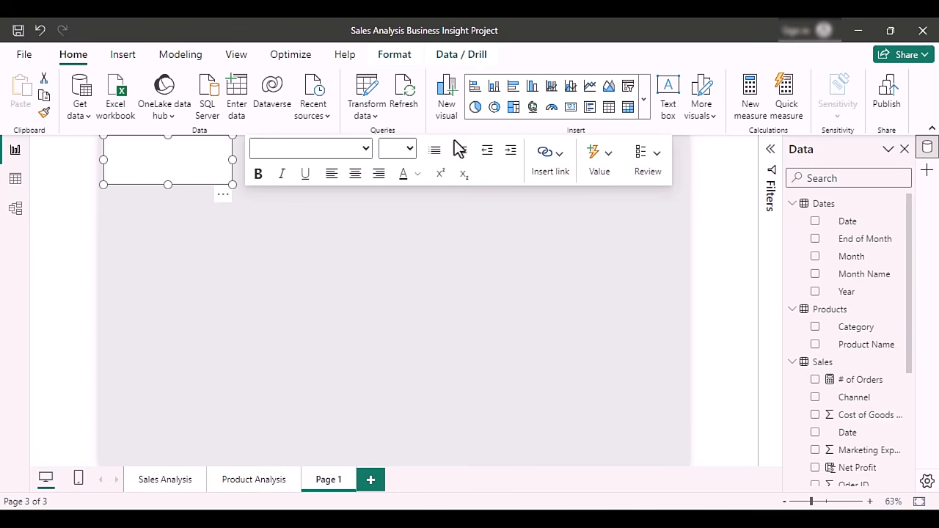
pyautogui.click(172, 171)
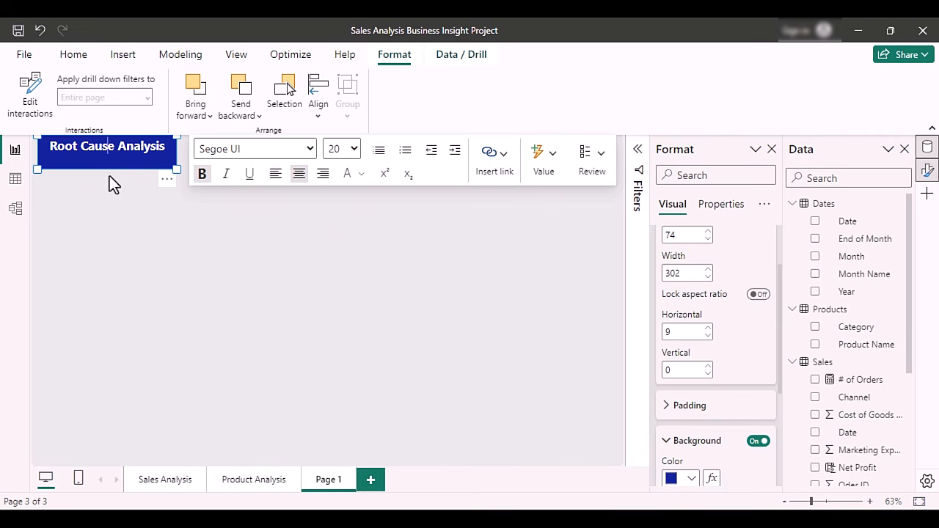
pyautogui.click(132, 179)
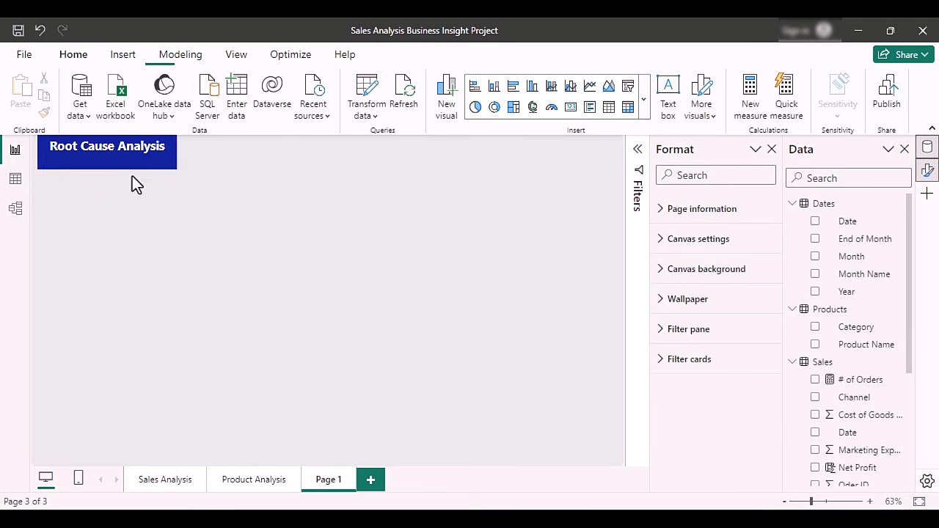
pyautogui.click(132, 163)
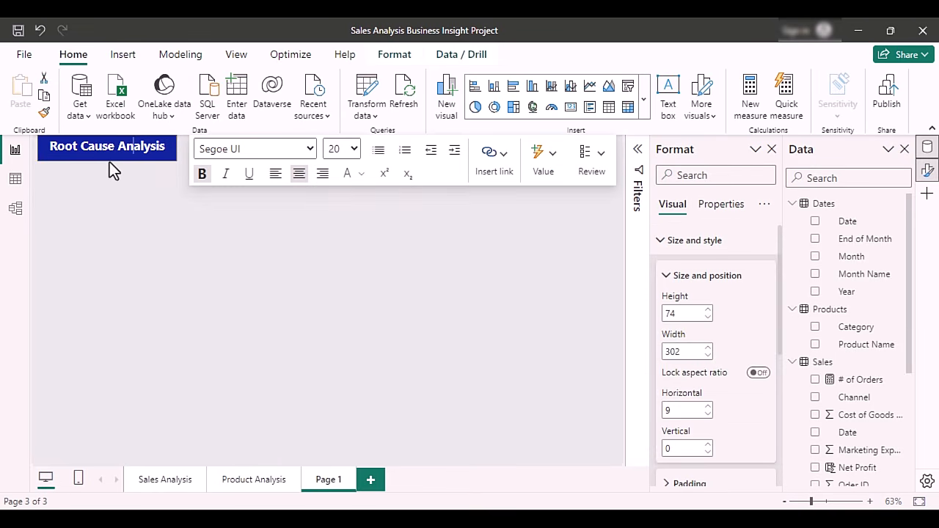
pyautogui.click(148, 240)
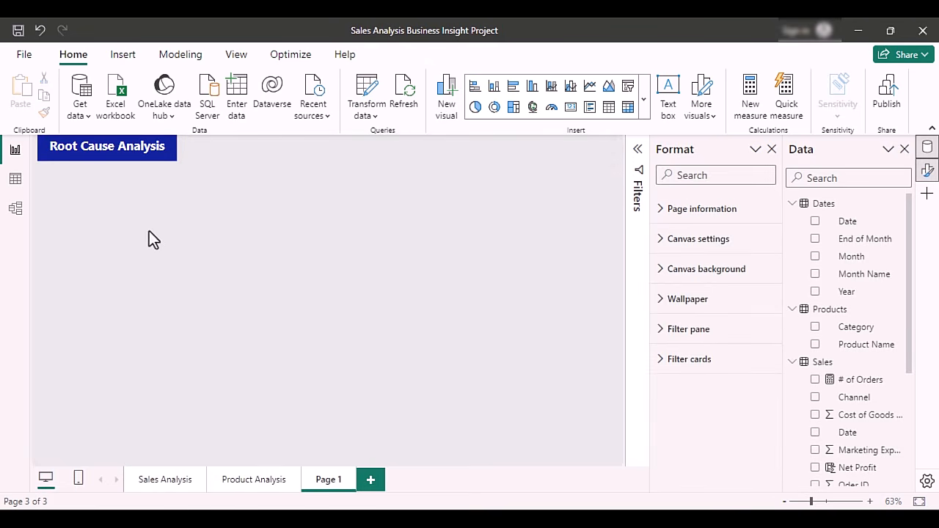
# Insert a decomposition tree and enlarge it to about 1129 by 625 beneath the Root Cause Analysis heading.
pyautogui.click(644, 100)
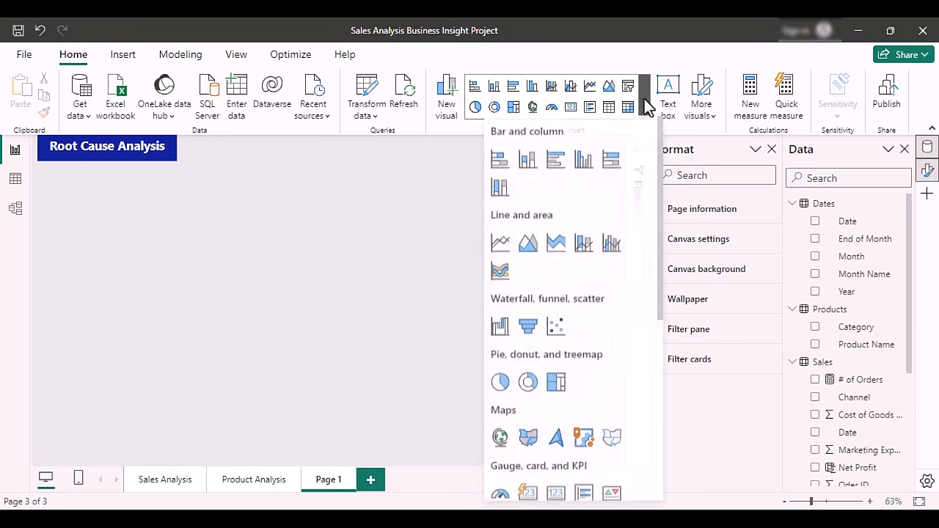
pyautogui.scroll(-5, 583, 390)
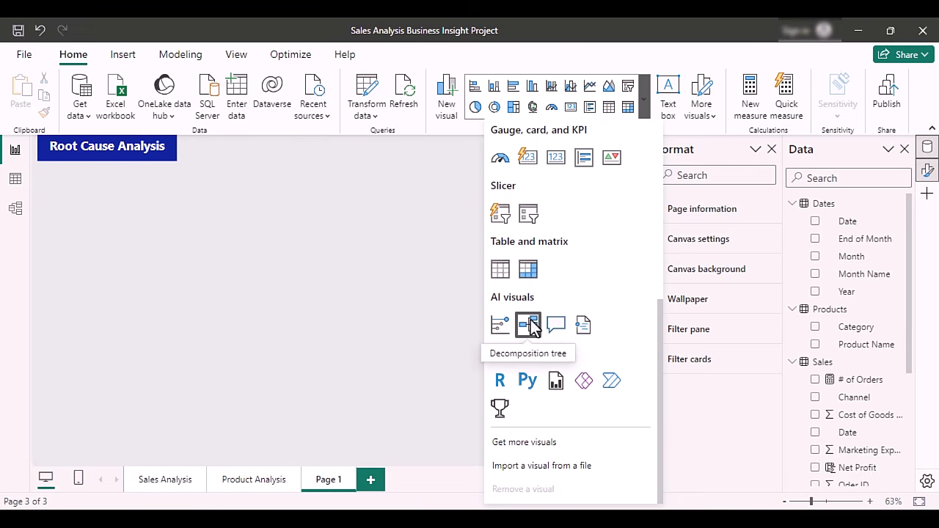
pyautogui.click(530, 325)
pyautogui.moveTo(143, 249); pyautogui.dragTo(441, 395)
pyautogui.moveTo(33, 193); pyautogui.dragTo(33, 156)
pyautogui.moveTo(239, 157); pyautogui.dragTo(238, 170)
pyautogui.moveTo(328, 262); pyautogui.dragTo(330, 259)
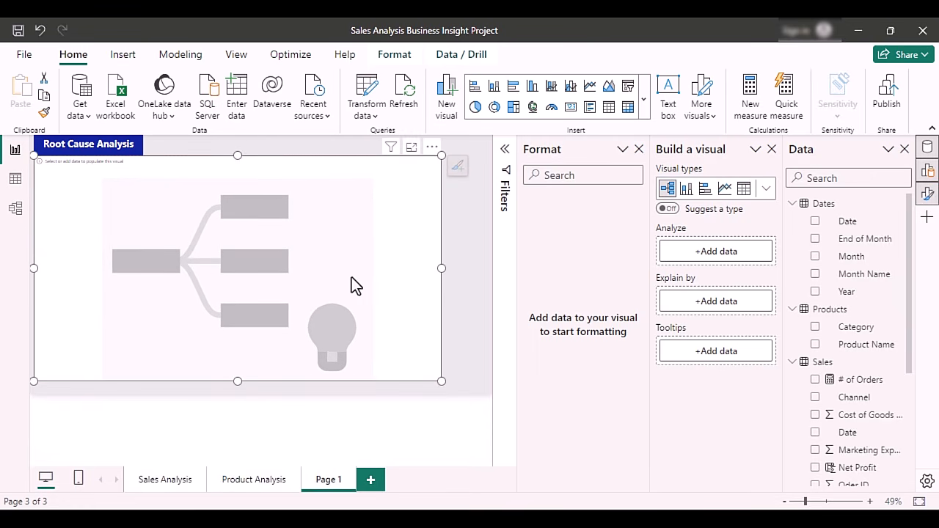
# Set the decomposition tree to analyze Total Profit, explained by Channel, Year, Category and Product Name.
pyautogui.scroll(-1, 880, 475)
pyautogui.scroll(-5, 880, 475)
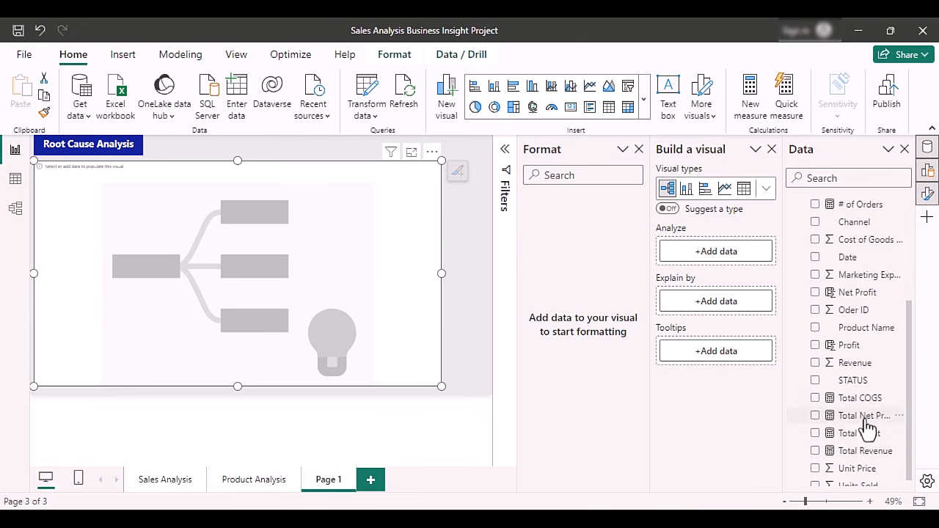
pyautogui.moveTo(862, 435); pyautogui.dragTo(266, 306)
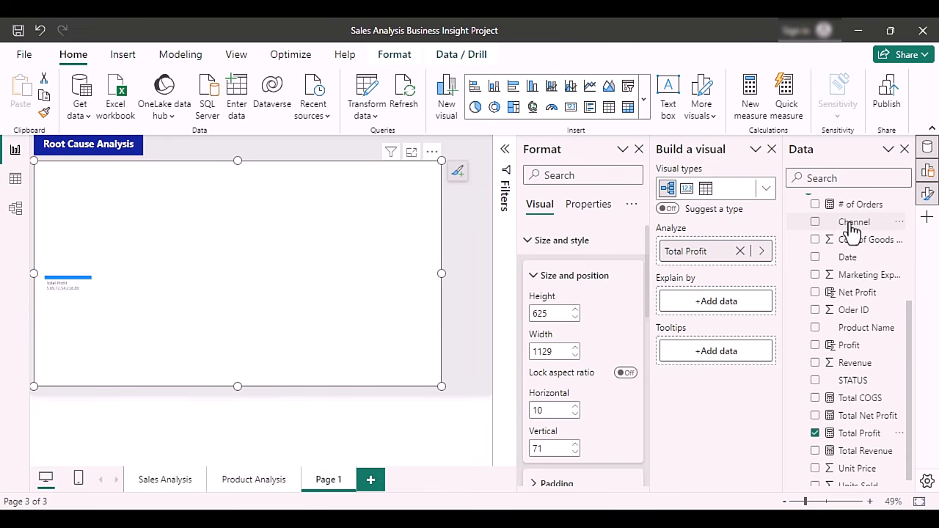
pyautogui.moveTo(853, 227); pyautogui.dragTo(290, 293)
pyautogui.scroll(3, 866, 299)
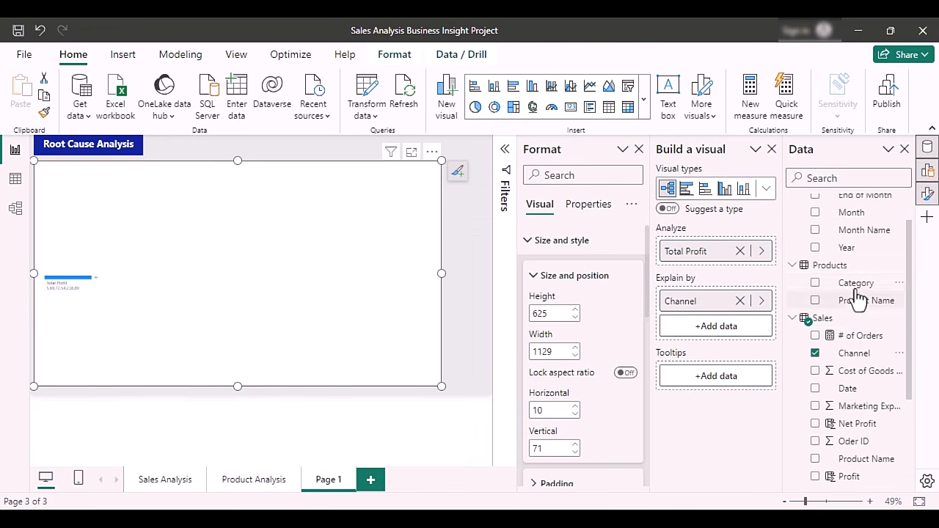
pyautogui.moveTo(847, 247); pyautogui.dragTo(246, 293)
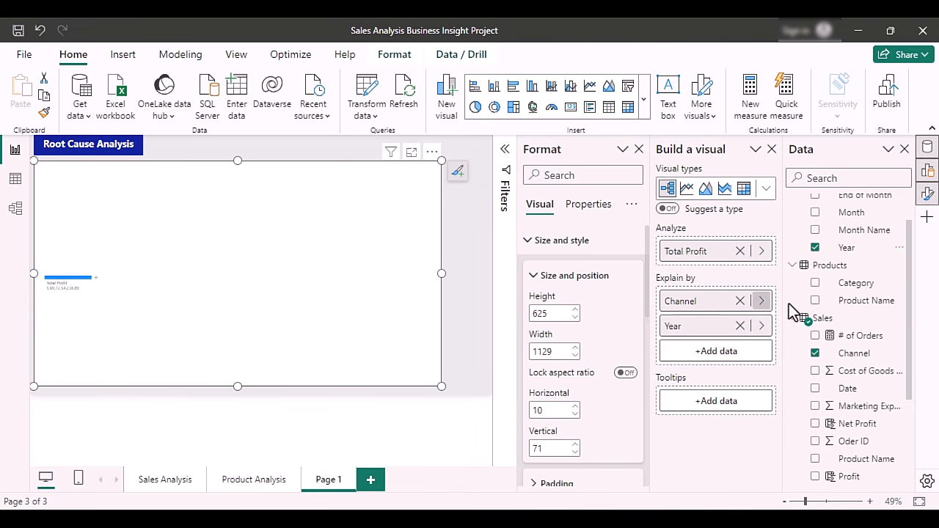
pyautogui.moveTo(859, 286); pyautogui.dragTo(334, 285)
pyautogui.moveTo(855, 300); pyautogui.dragTo(314, 292)
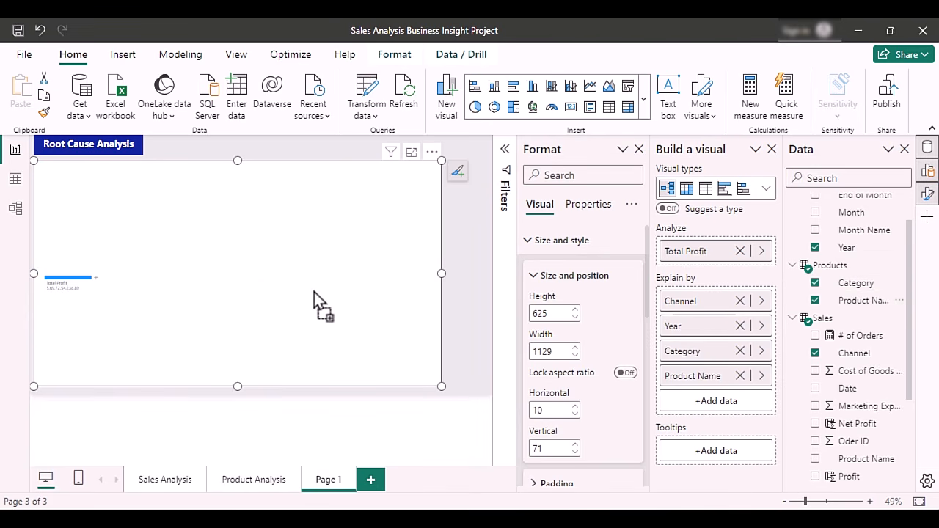
# Hide the formatting and visual-building panes, and split the tree's Total Profit node by High value.
pyautogui.click(639, 149)
pyautogui.click(771, 149)
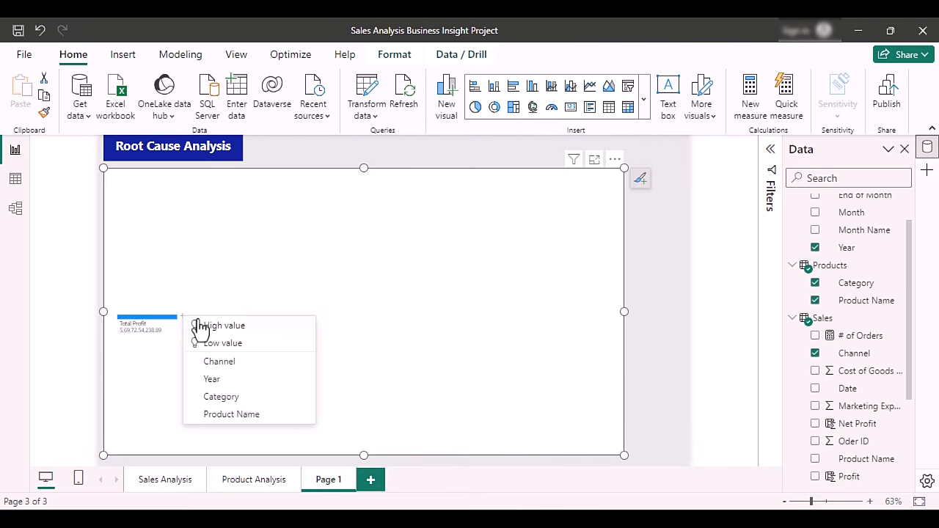
pyautogui.click(242, 330)
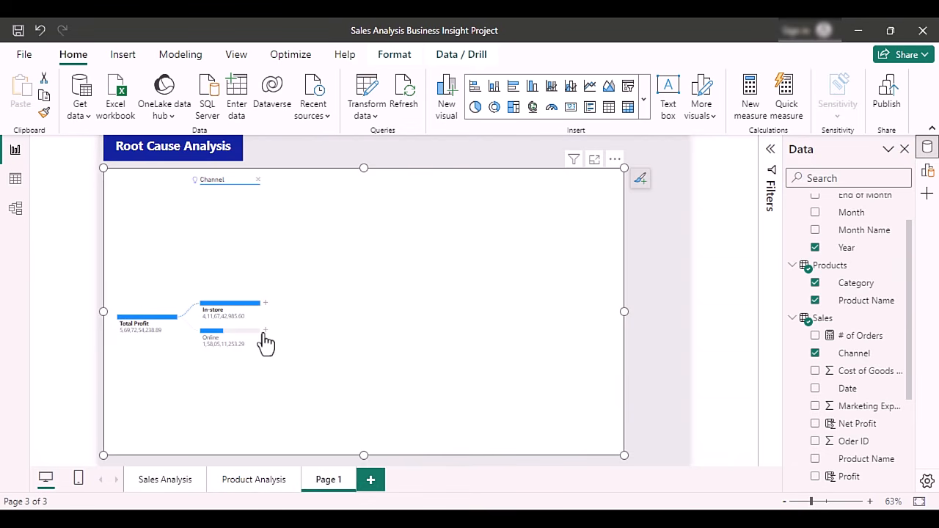
# Open the decomposition tree's full formatting options and increase the font size of its values by two points.
pyautogui.click(641, 178)
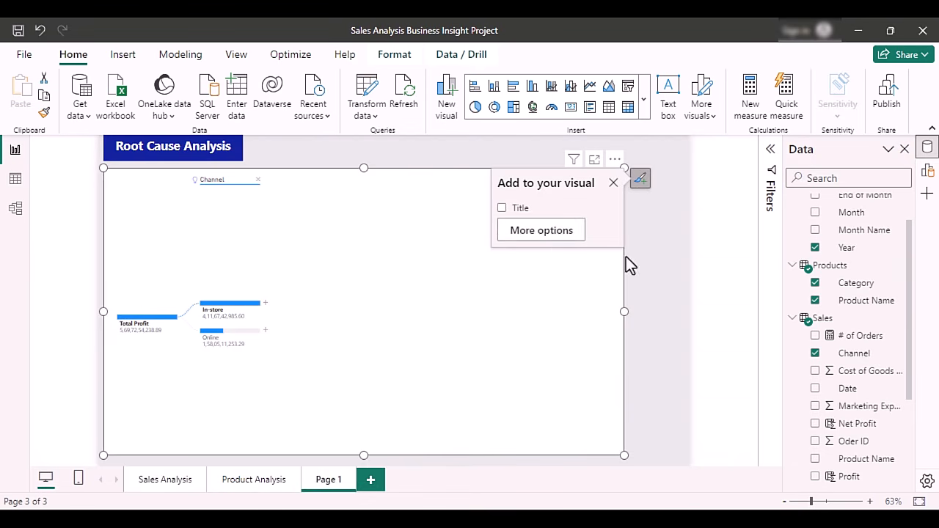
pyautogui.click(546, 232)
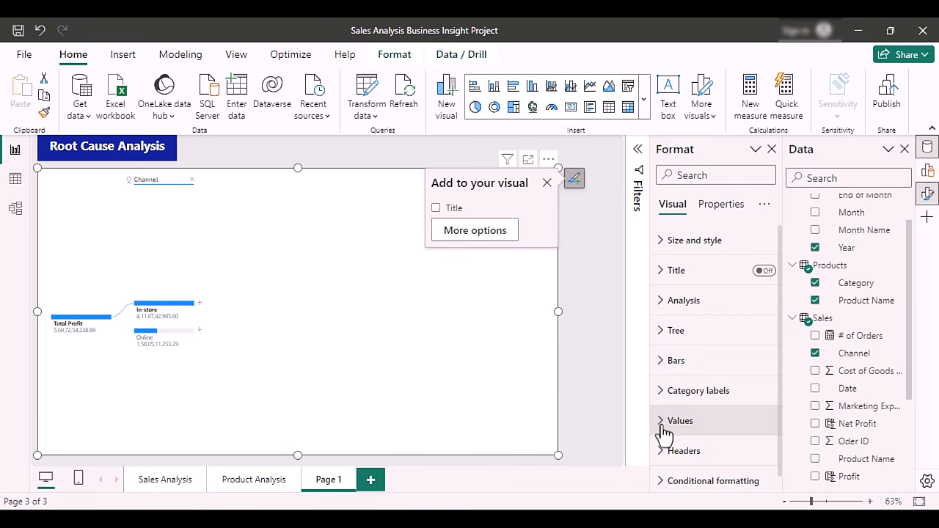
pyautogui.click(666, 421)
pyautogui.click(766, 351)
pyautogui.click(766, 351)
pyautogui.click(668, 304)
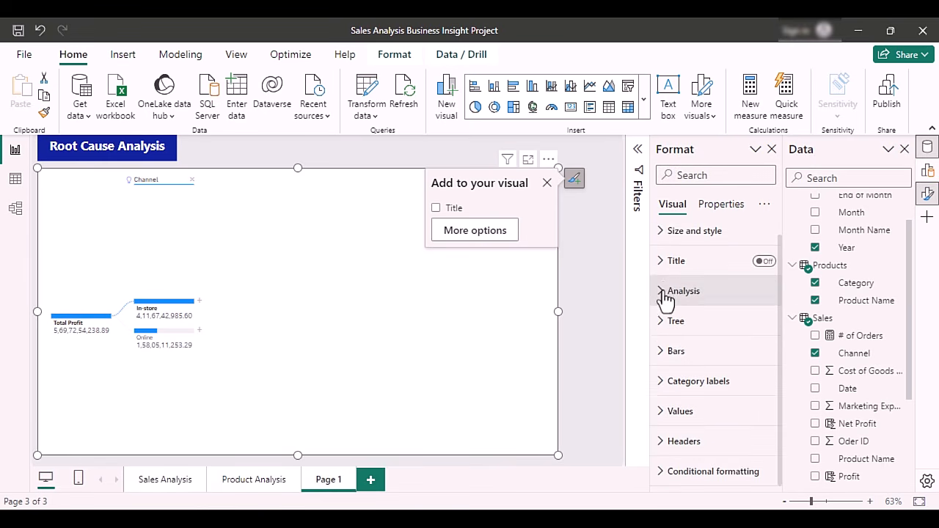
# Set the font size of the decomposition tree's category labels to 11.
pyautogui.click(668, 383)
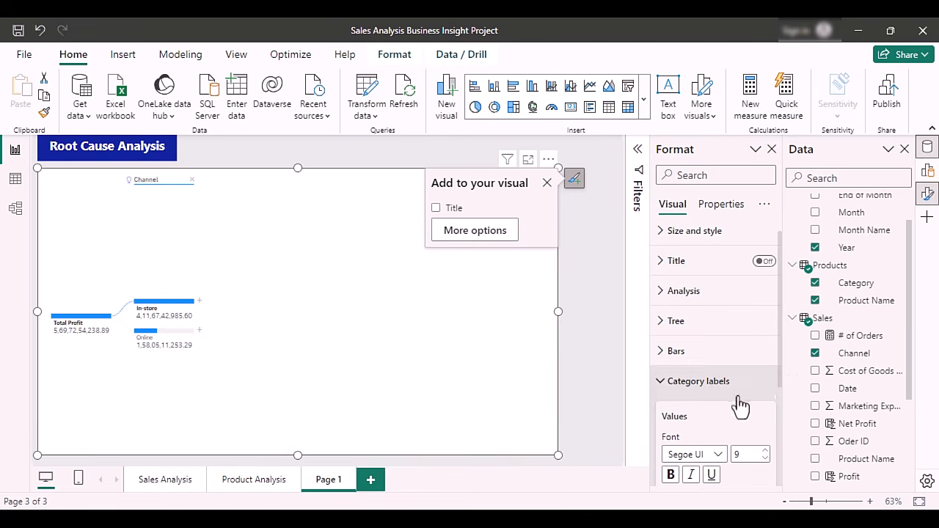
pyautogui.click(765, 450)
pyautogui.click(765, 450)
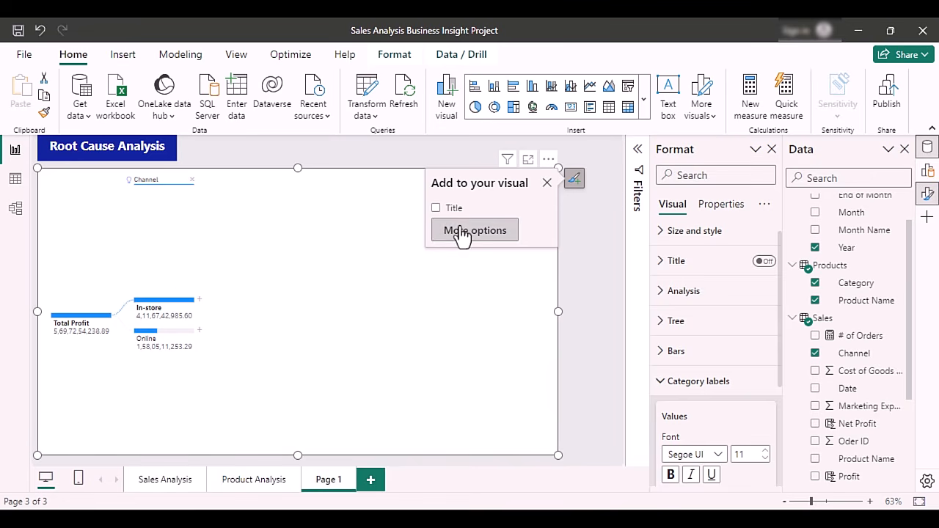
pyautogui.click(546, 185)
# Try splitting the In-store node by High value, and remove the added Category level.
pyautogui.click(200, 301)
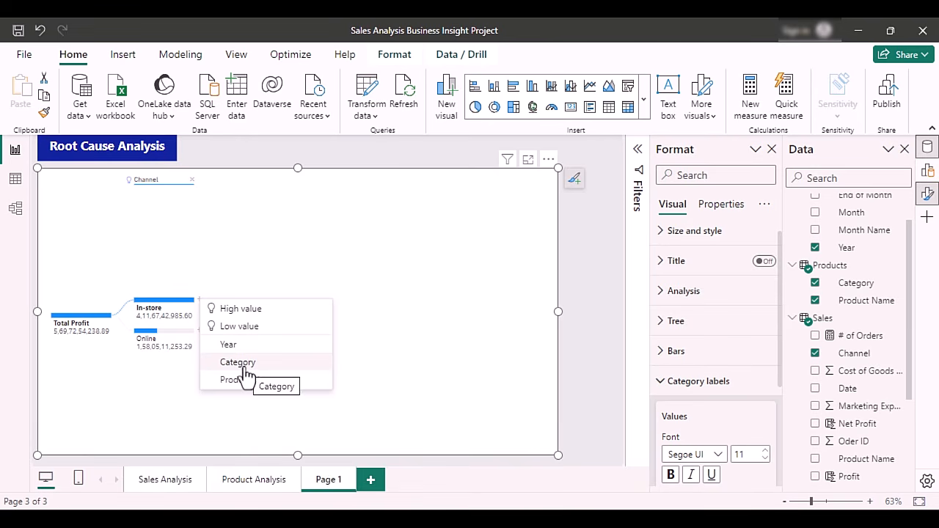
pyautogui.click(249, 309)
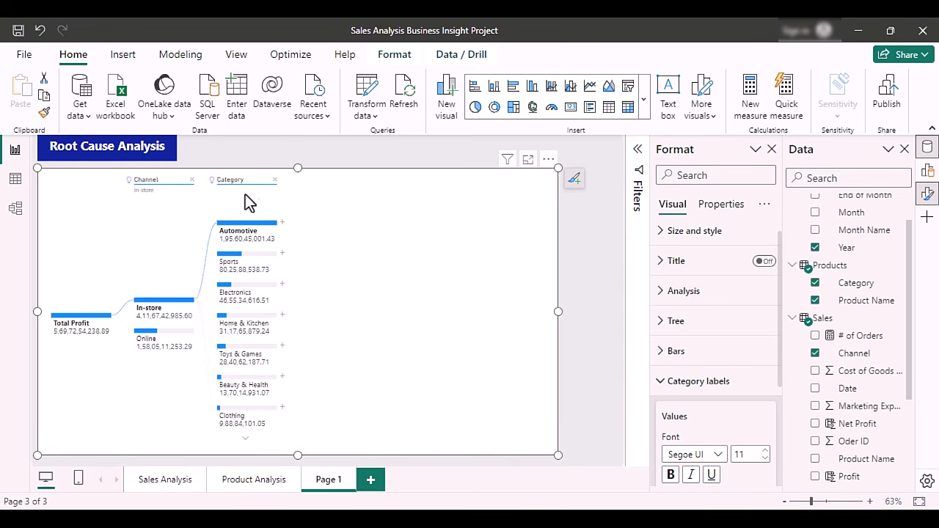
pyautogui.click(276, 180)
# Split the In-store node by Year, the 2021 node by Category, and the Automotive node by Product Name.
pyautogui.click(199, 303)
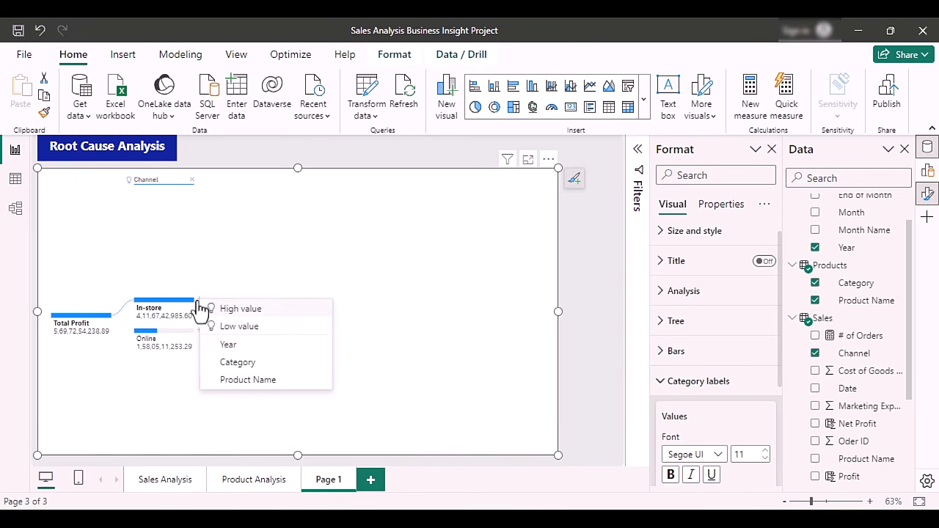
pyautogui.click(232, 345)
pyautogui.click(284, 255)
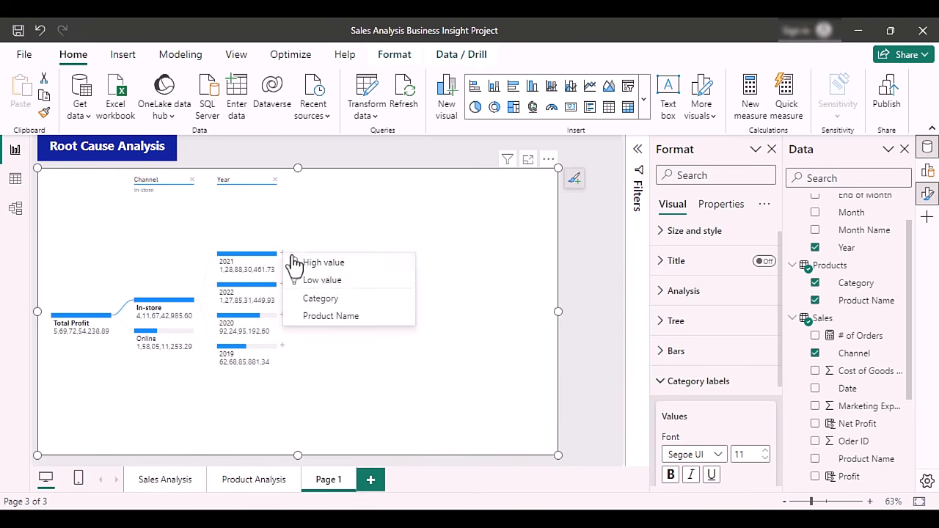
pyautogui.click(329, 300)
pyautogui.click(366, 223)
pyautogui.click(412, 268)
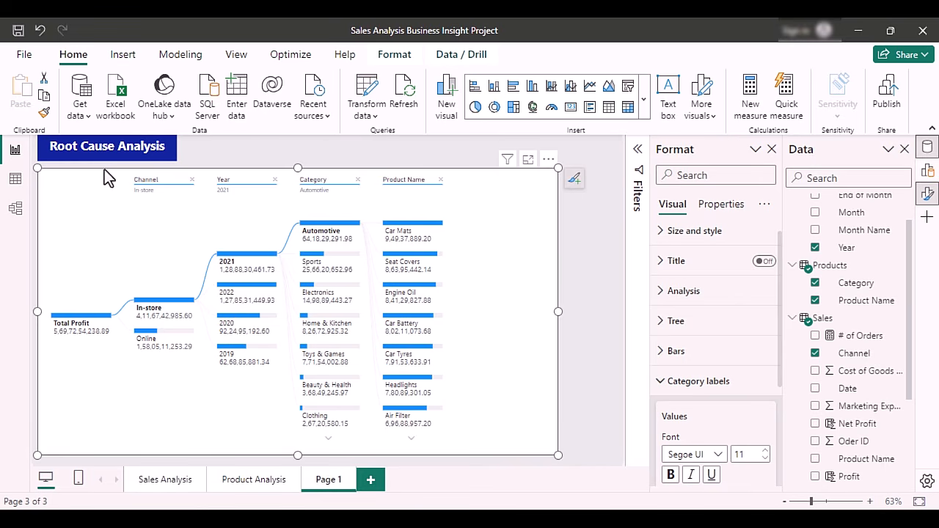
# Compare the In-store profit breakdowns for 2022, 2020 and 2019, and switch the tree to the Online channel.
pyautogui.click(252, 288)
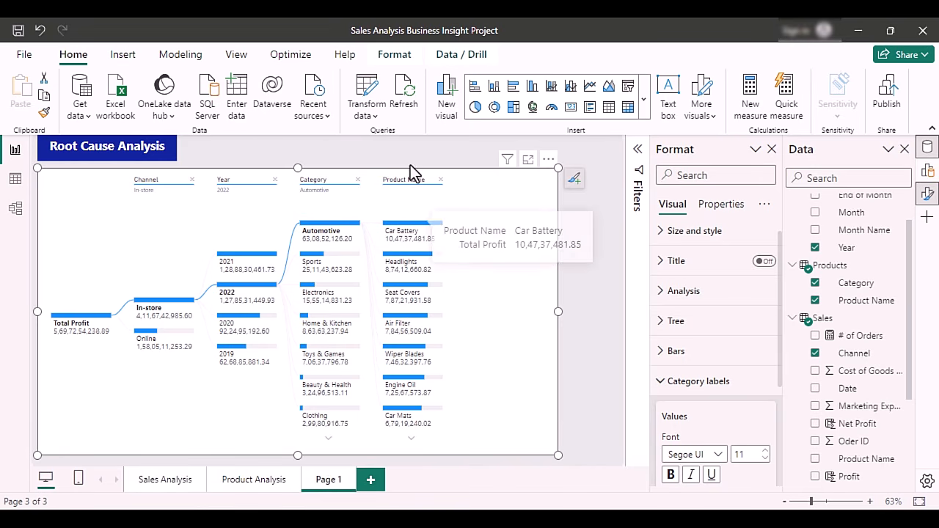
pyautogui.moveTo(256, 306)
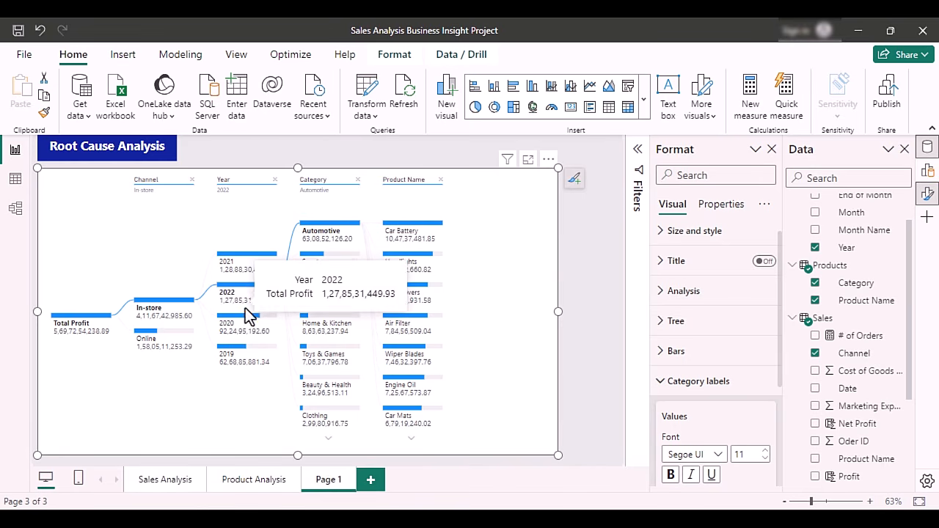
pyautogui.click(236, 334)
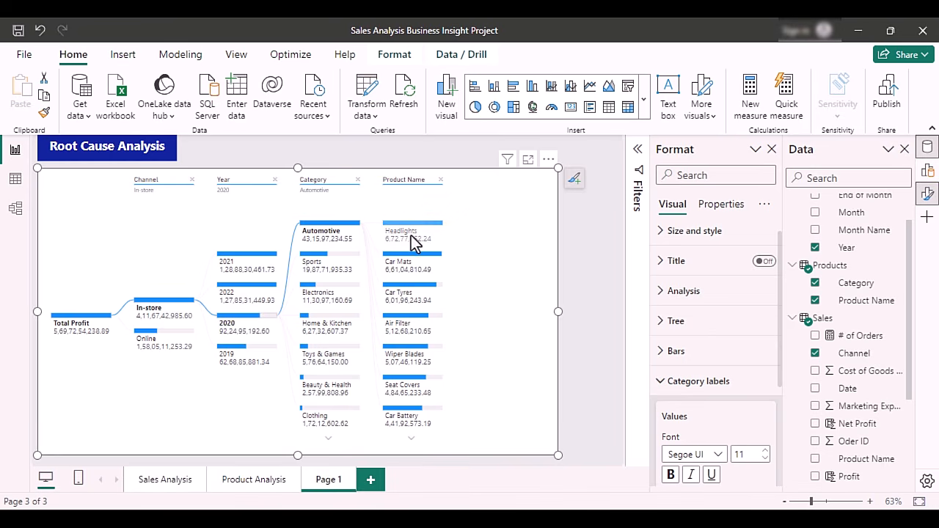
pyautogui.moveTo(419, 244)
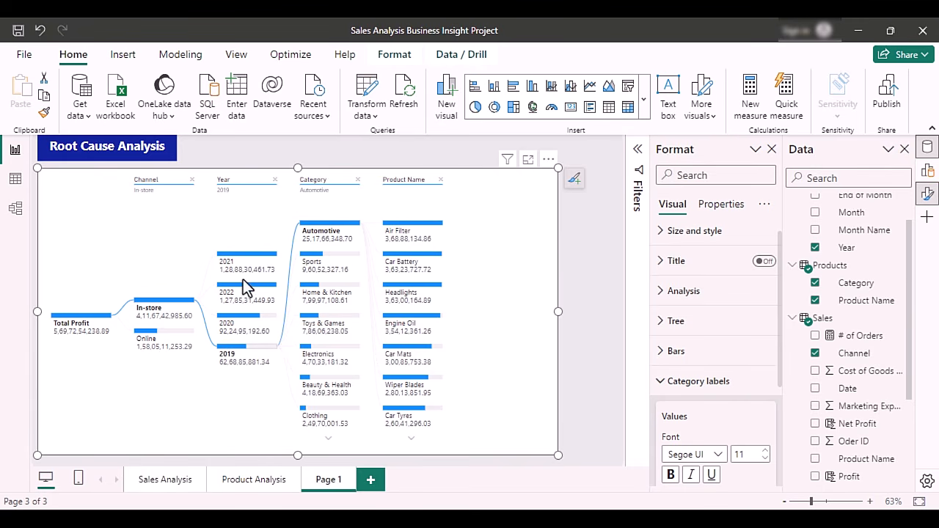
pyautogui.click(236, 303)
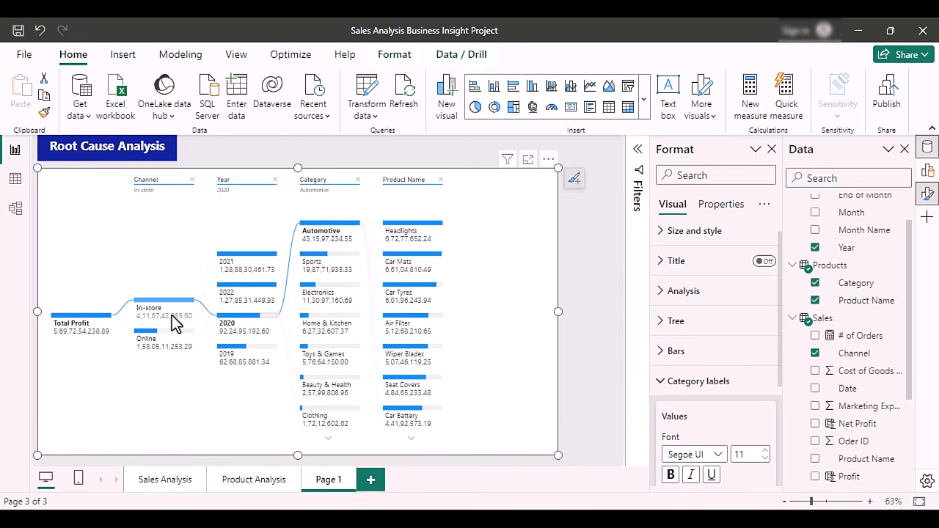
pyautogui.click(160, 342)
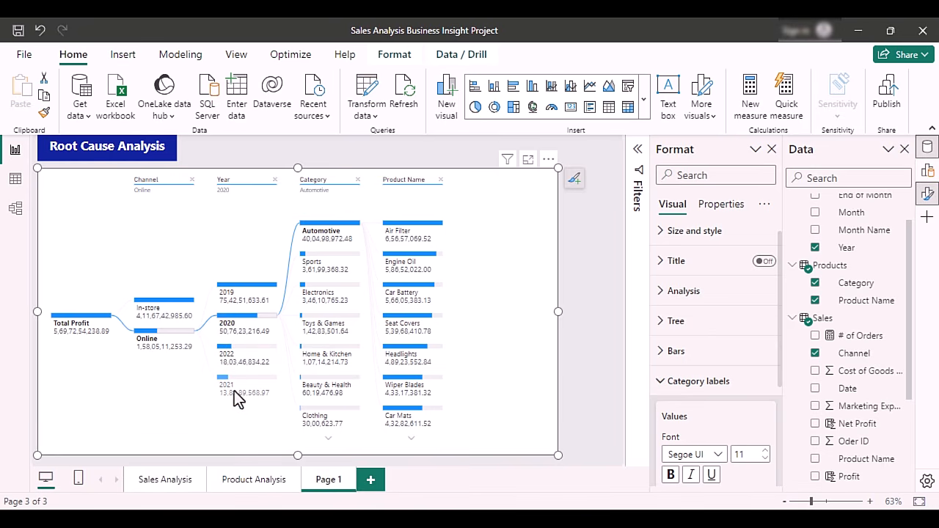
# Remove the Year level from the tree and lower the visual's upper edge to free space beneath the page heading.
pyautogui.click(275, 180)
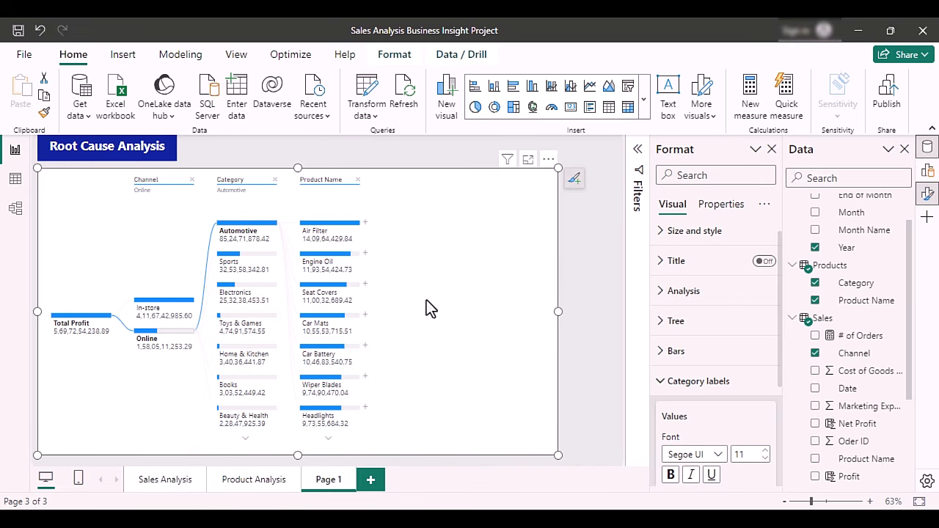
pyautogui.moveTo(298, 163); pyautogui.dragTo(298, 214)
pyautogui.click(298, 179)
# Add a Year slicer above the decomposition tree in Tile style, and reduce its height so the years form one row.
pyautogui.moveTo(850, 253); pyautogui.dragTo(291, 187)
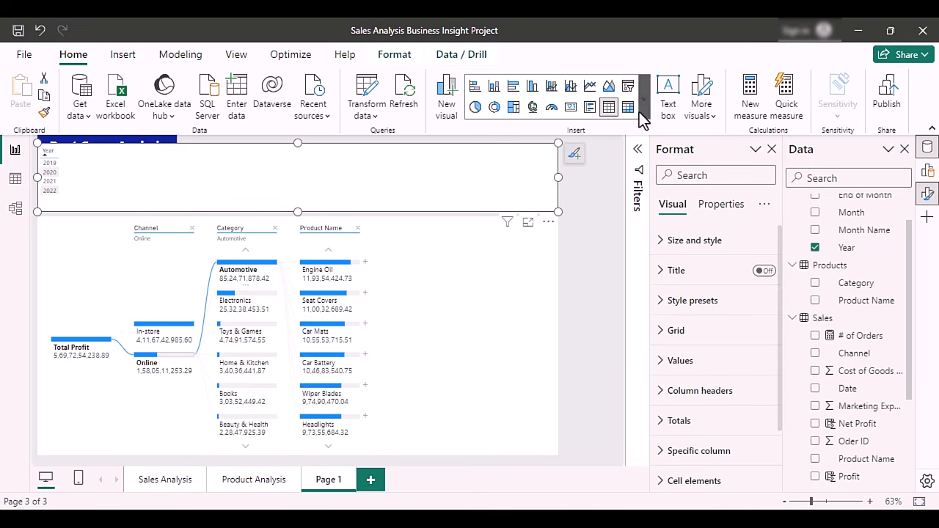
pyautogui.click(627, 86)
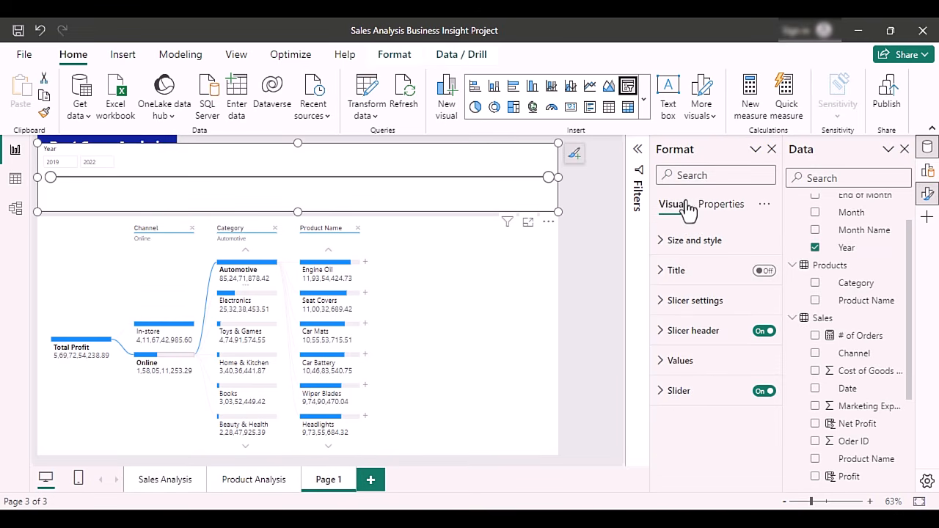
pyautogui.click(663, 305)
pyautogui.click(703, 371)
pyautogui.click(687, 410)
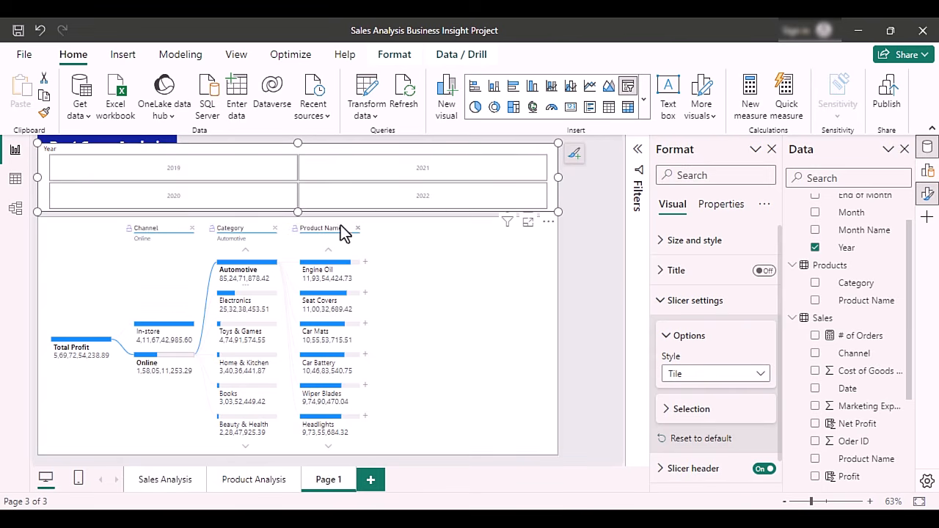
pyautogui.moveTo(297, 213); pyautogui.dragTo(297, 192)
# Filter the tree by 2020, 2021, 2022 and 2019 in turn, and move the Year slicer beneath the Root Cause Analysis heading.
pyautogui.click(247, 178)
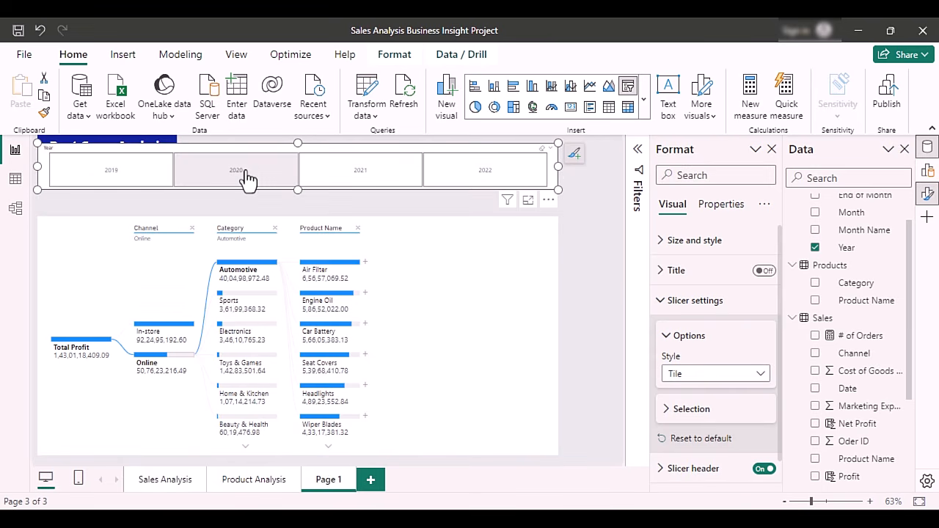
pyautogui.click(360, 179)
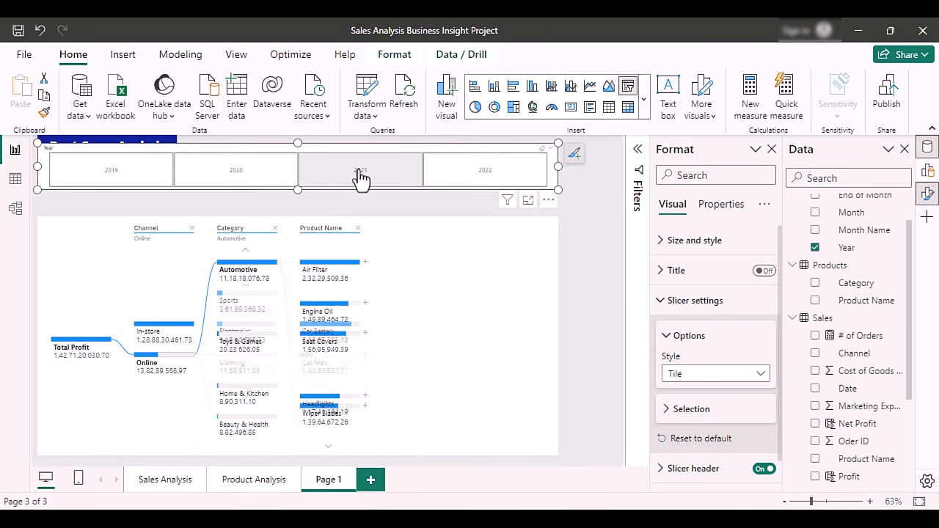
pyautogui.click(495, 182)
pyautogui.click(143, 178)
pyautogui.moveTo(247, 151); pyautogui.dragTo(300, 171)
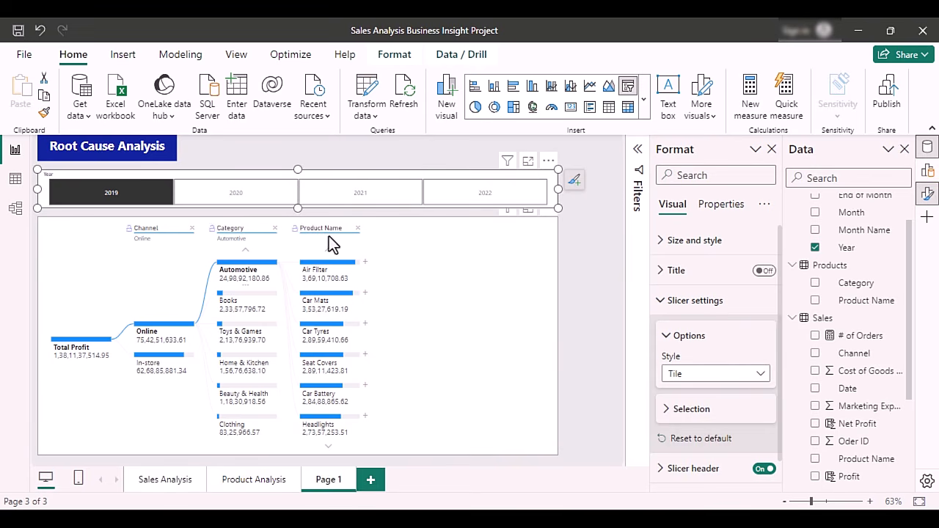
pyautogui.click(415, 257)
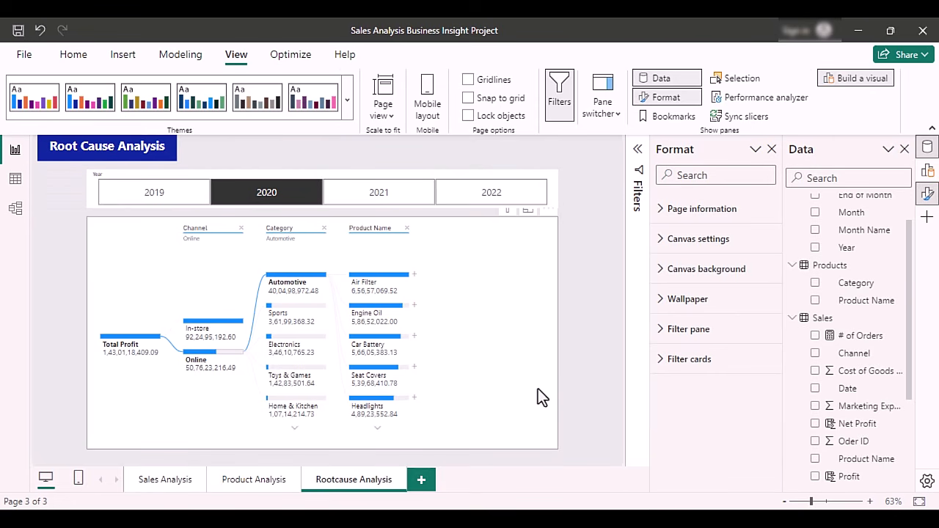
# Copy the Year slicer from the Rootcause Analysis page onto the Product Analysis page, dismissing the offer to keep the copies in sync.
pyautogui.click(272, 484)
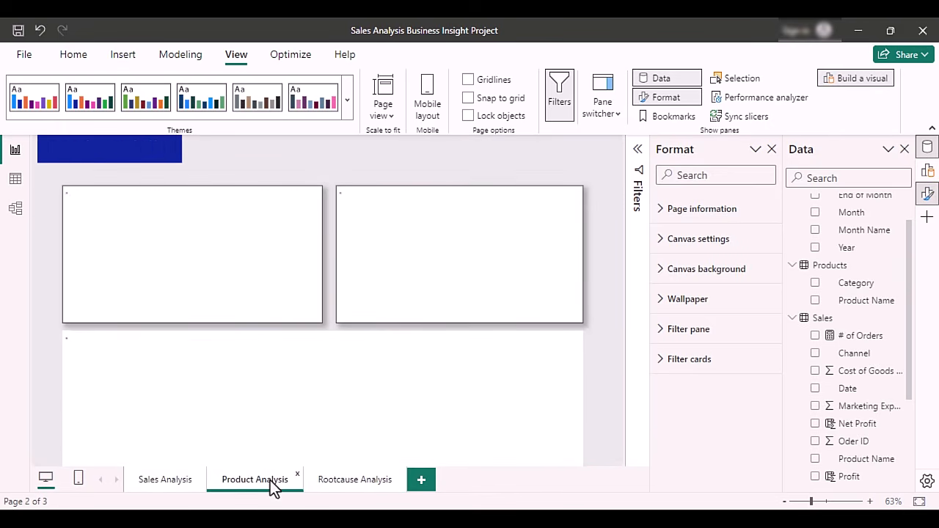
pyautogui.click(355, 486)
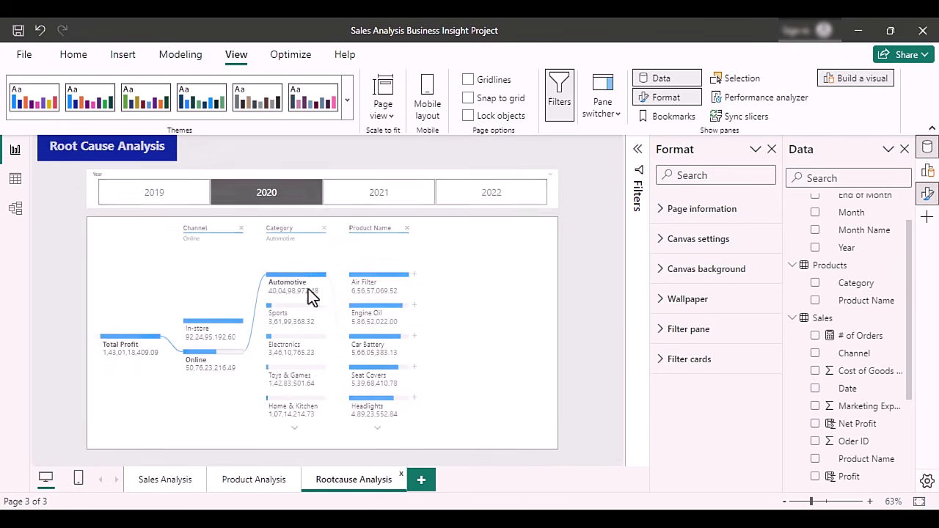
pyautogui.click(313, 174)
pyautogui.click(262, 483)
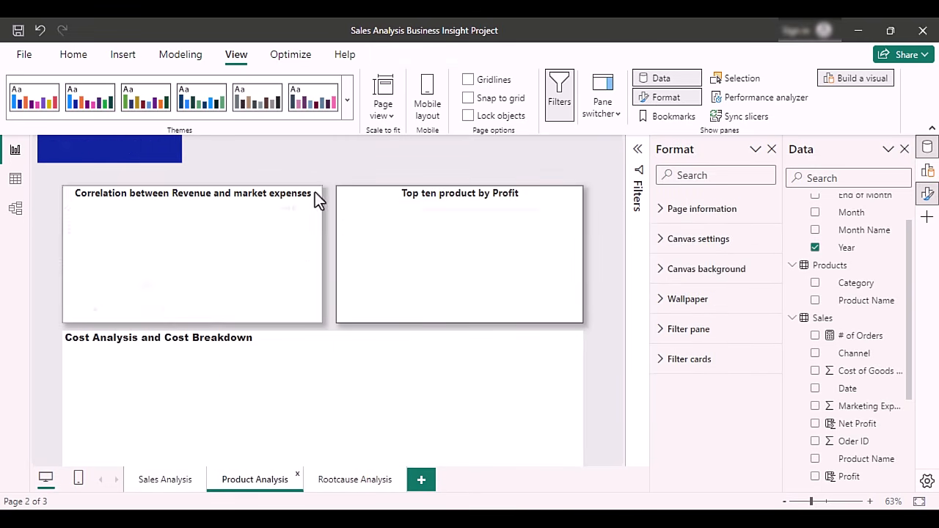
pyautogui.hotkey('ctrl', 'v')
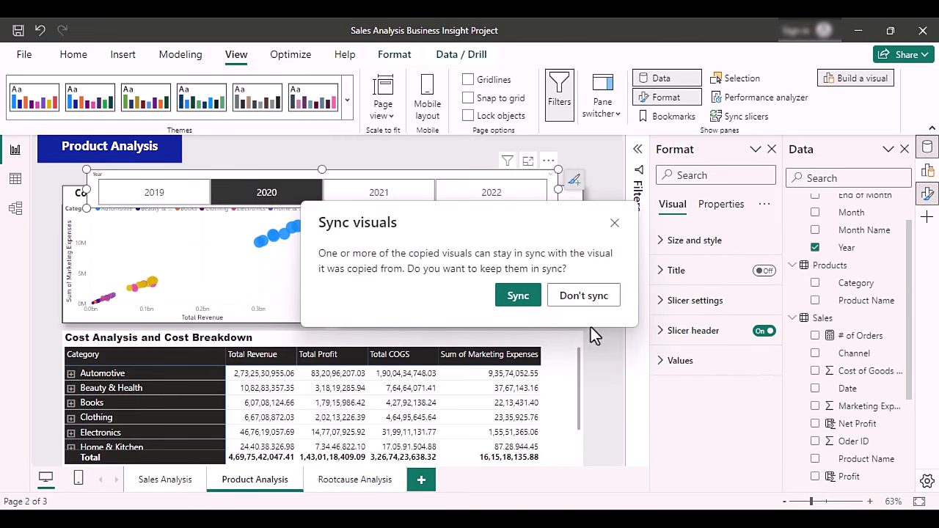
pyautogui.click(614, 224)
# Shrink the pasted Year slicer in width and height and fit it beside the Product Analysis heading, above the two charts.
pyautogui.moveTo(412, 173); pyautogui.dragTo(425, 170)
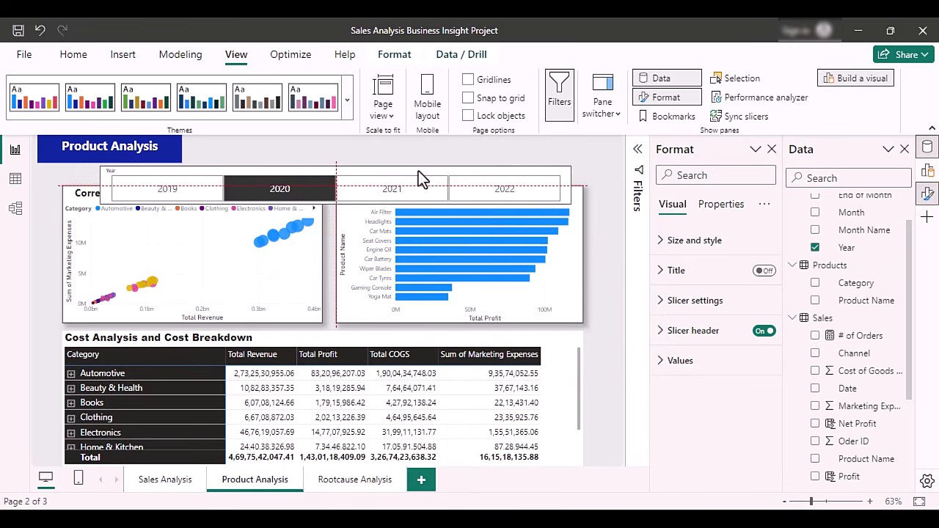
pyautogui.moveTo(334, 205); pyautogui.dragTo(336, 193)
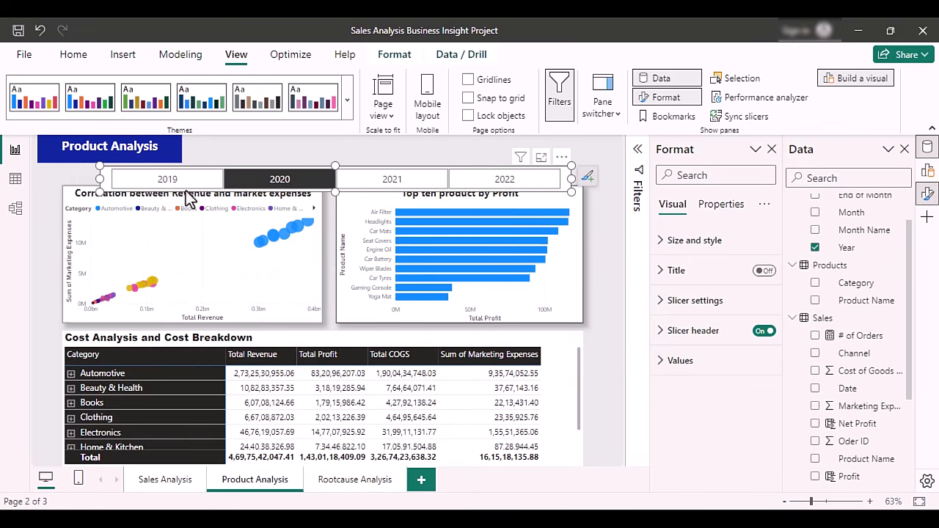
pyautogui.moveTo(100, 179); pyautogui.dragTo(207, 179)
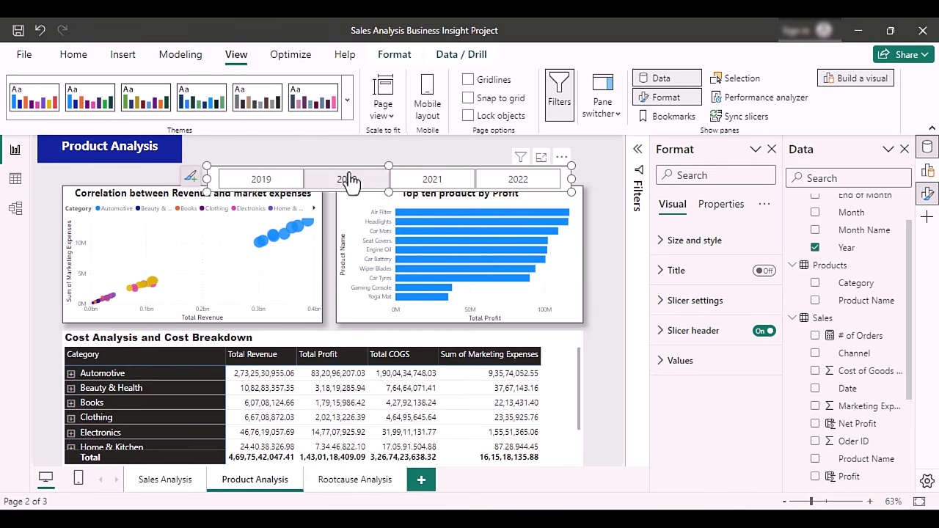
pyautogui.moveTo(389, 166)
pyautogui.mouseDown()
pyautogui.moveTo(387, 156)
pyautogui.moveTo(405, 155)
pyautogui.moveTo(399, 150)
pyautogui.mouseUp()
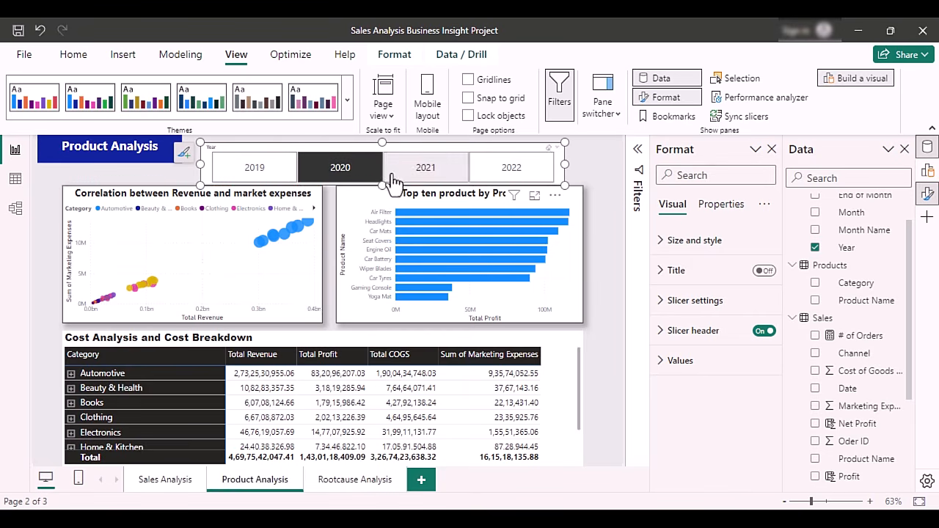
pyautogui.moveTo(386, 185); pyautogui.dragTo(383, 182)
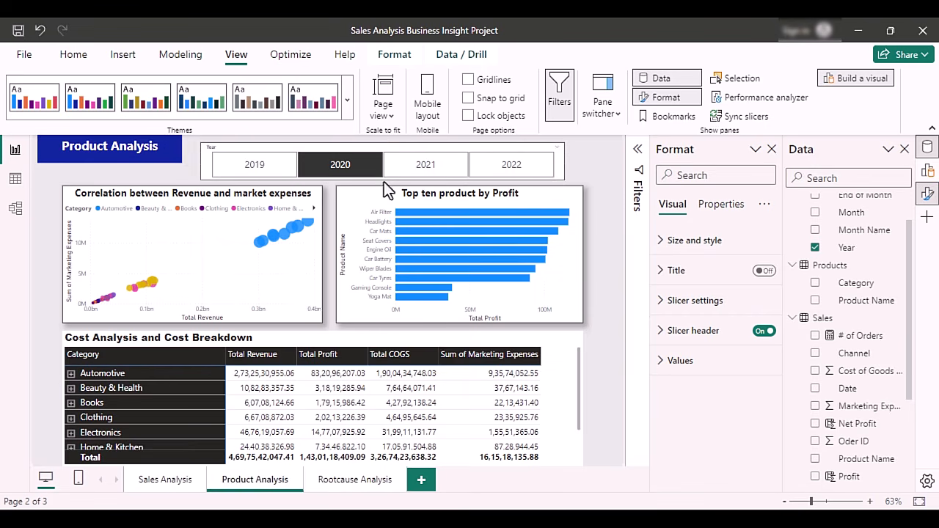
# Clear the year selection on Product Analysis, filter the page by 2021, and check whether the Rootcause Analysis slicer follows.
pyautogui.click(549, 147)
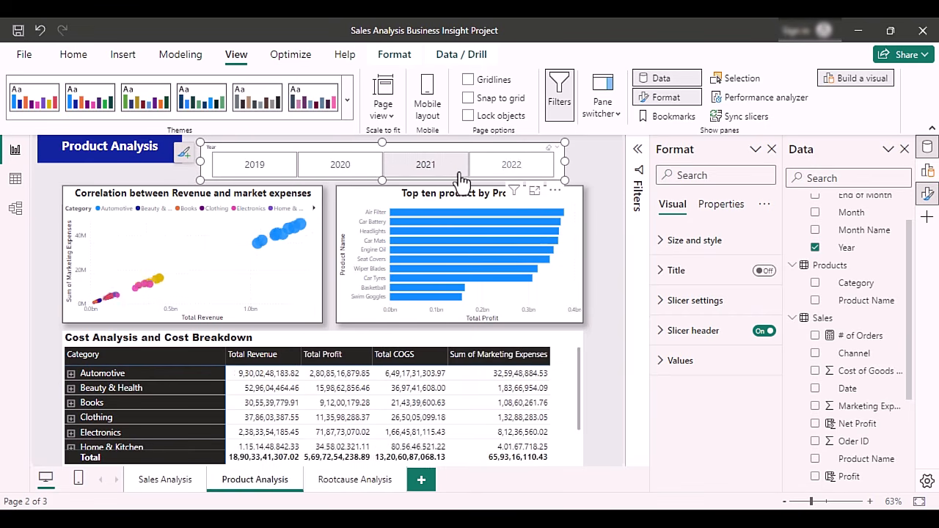
pyautogui.click(426, 164)
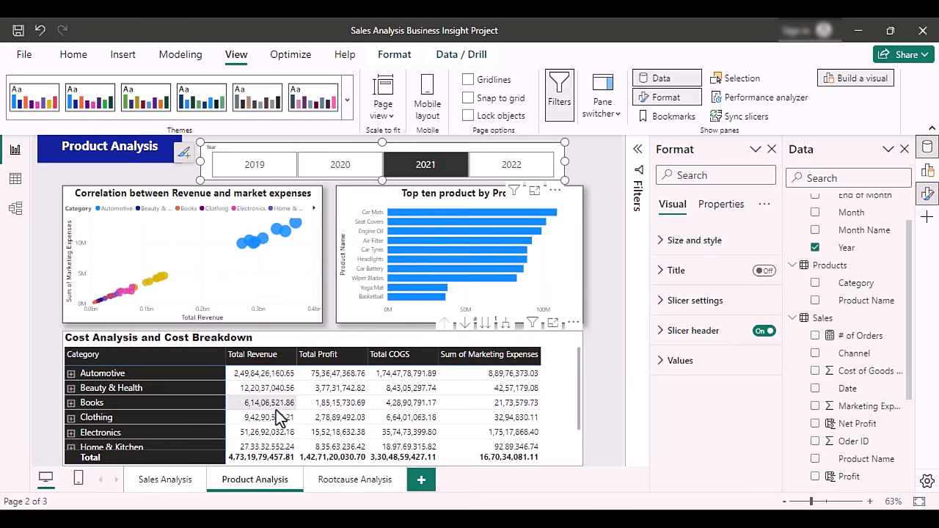
pyautogui.click(350, 481)
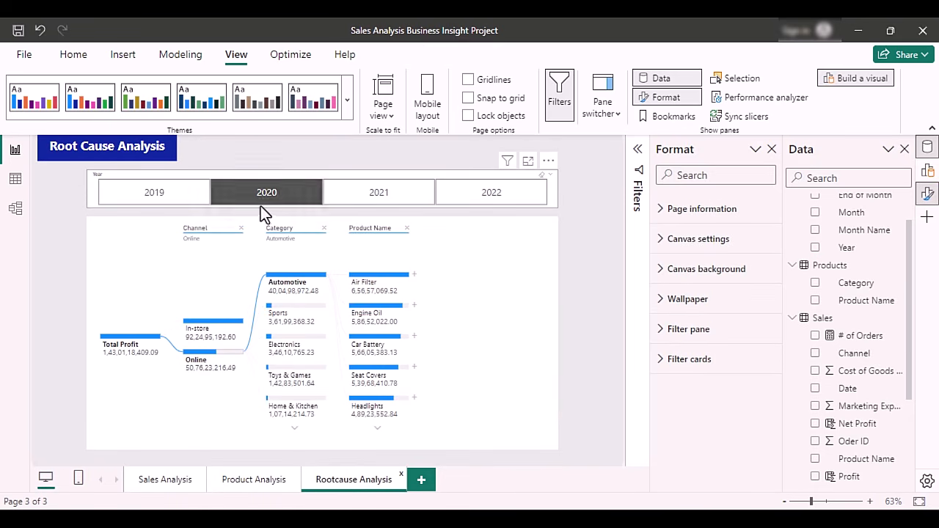
pyautogui.click(257, 482)
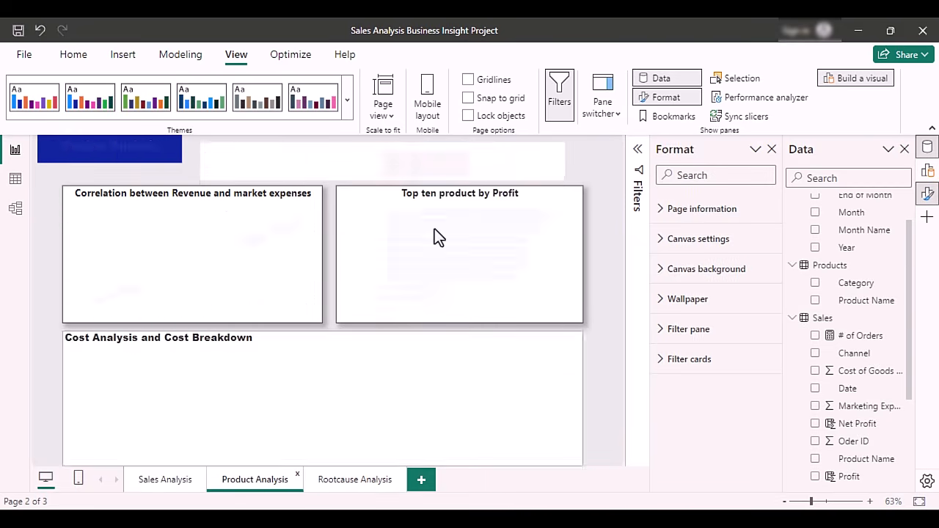
# Filter Product Analysis by 2022, compare the Rootcause Analysis slicer, and switch the latter to 2019.
pyautogui.click(425, 166)
pyautogui.click(505, 171)
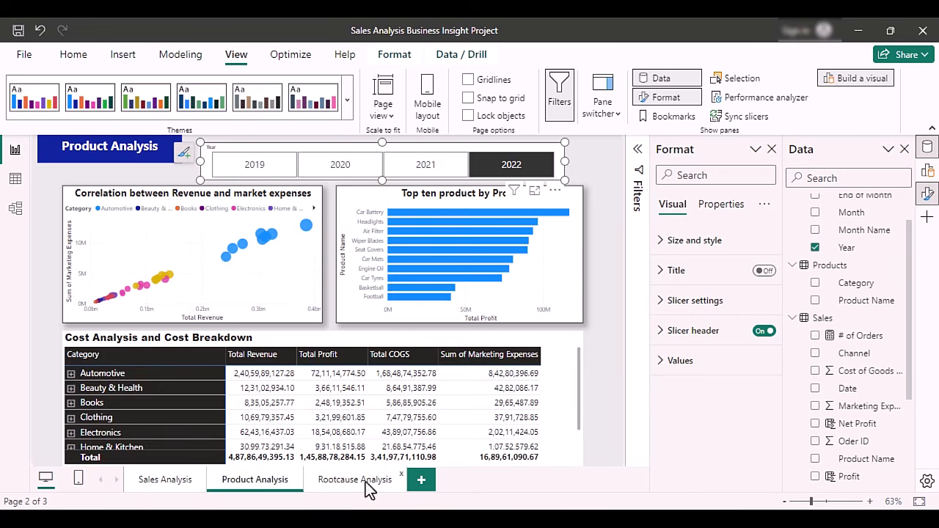
pyautogui.click(366, 482)
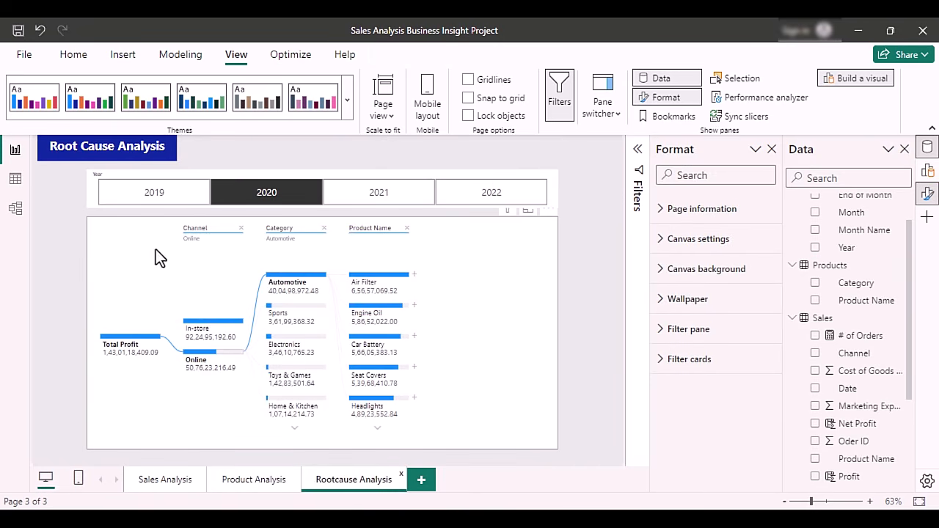
pyautogui.click(168, 208)
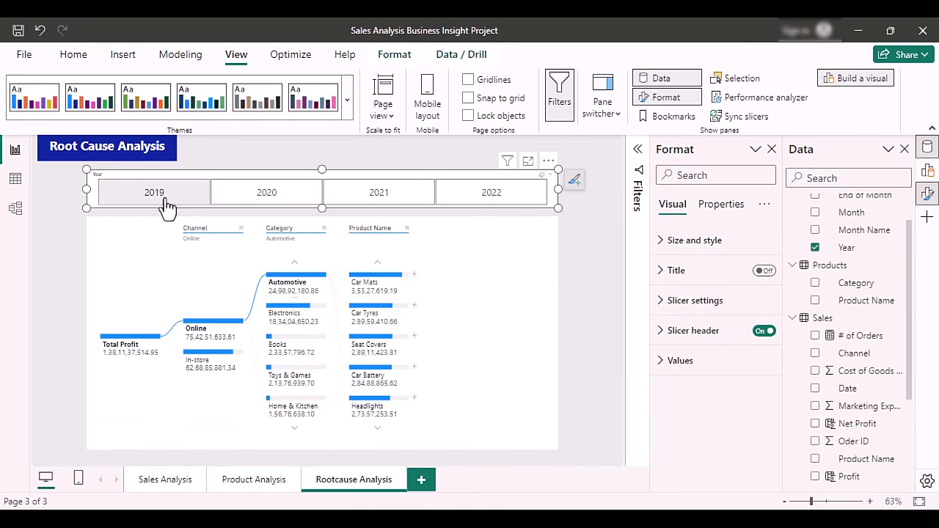
pyautogui.click(166, 204)
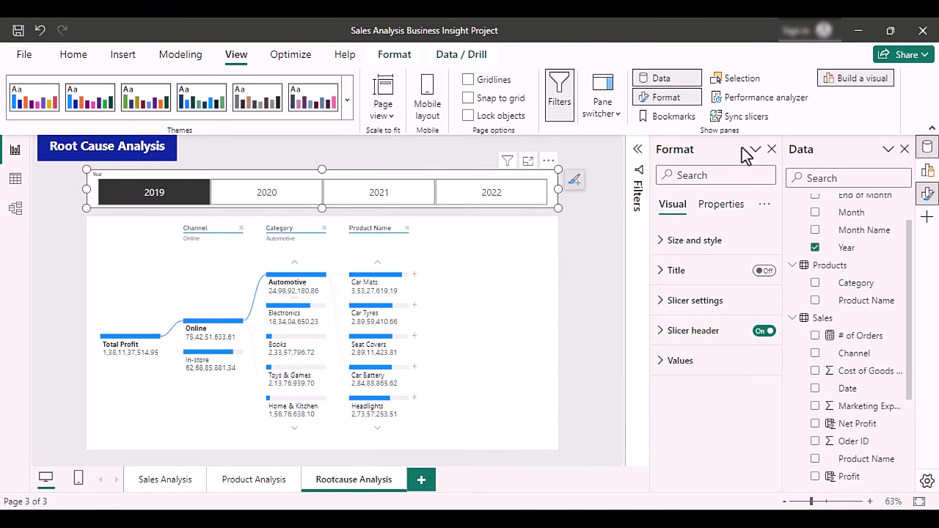
# Sync the Year slicer between Product Analysis and Rootcause Analysis, select 2021 on Rootcause Analysis, and check the Product Analysis page.
pyautogui.click(745, 118)
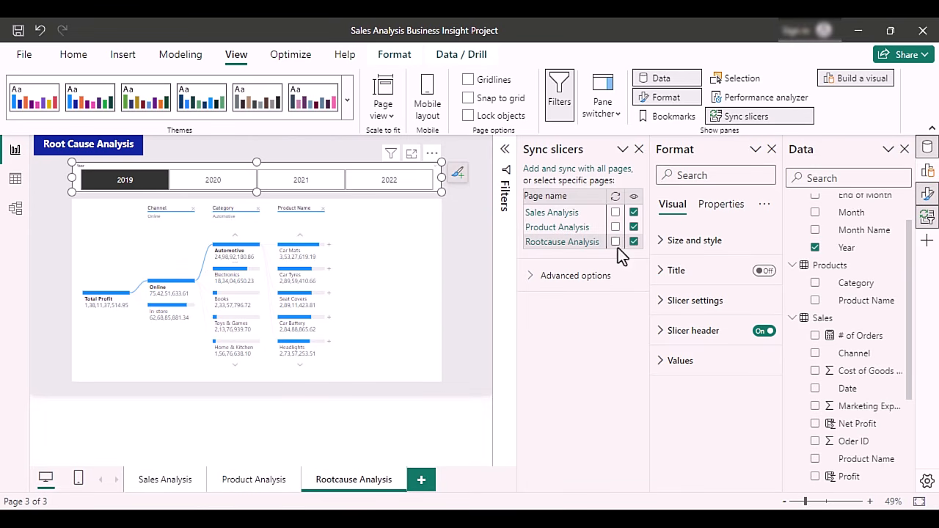
pyautogui.click(639, 150)
pyautogui.click(387, 198)
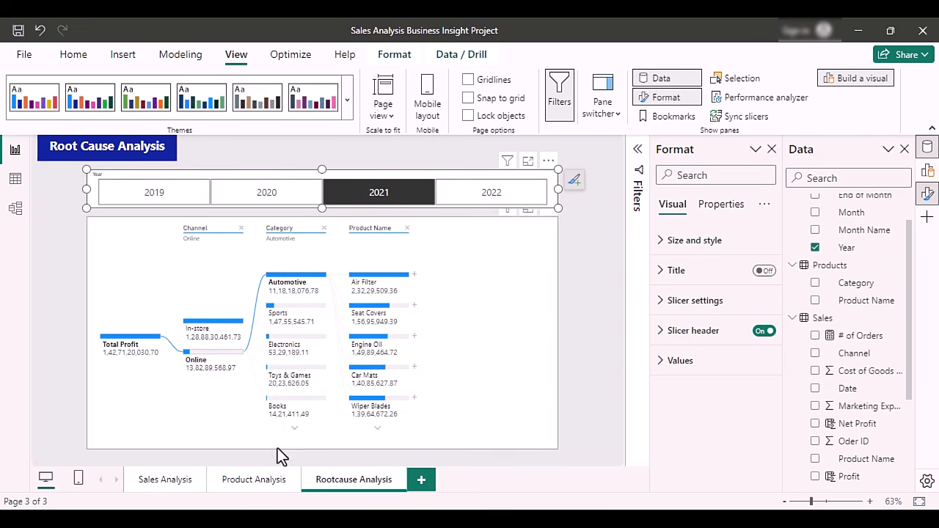
pyautogui.click(251, 483)
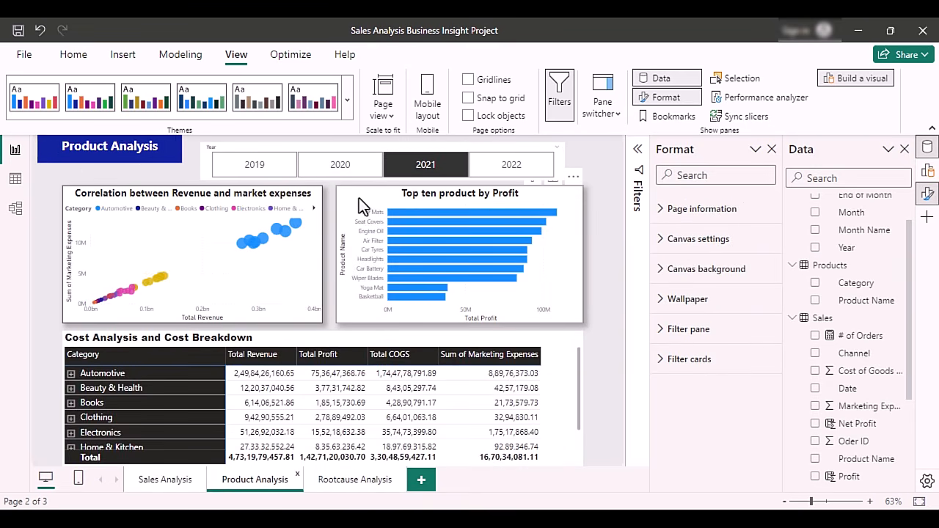
# Test the slicer sync by selecting 2020 on Product Analysis, 2019 on Rootcause Analysis and 2022 on Product Analysis, comparing both pages.
pyautogui.click(331, 169)
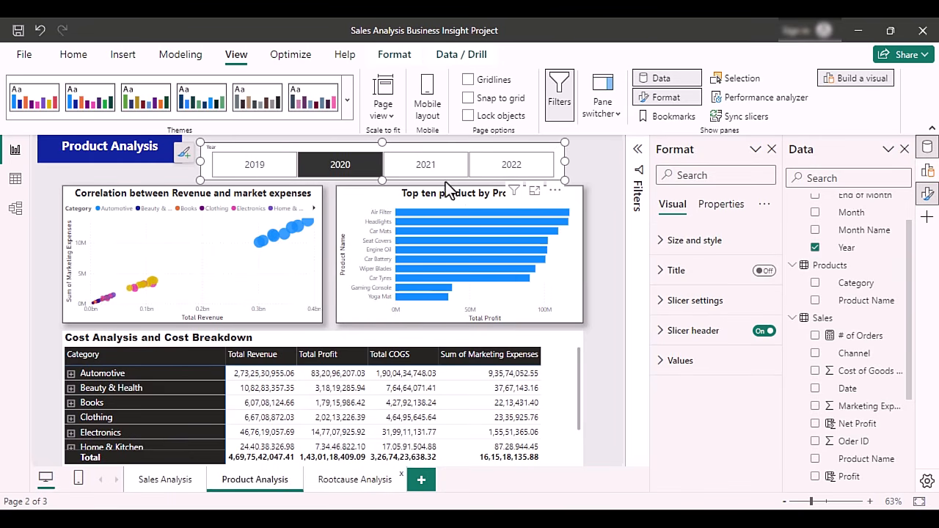
pyautogui.click(355, 480)
pyautogui.click(155, 192)
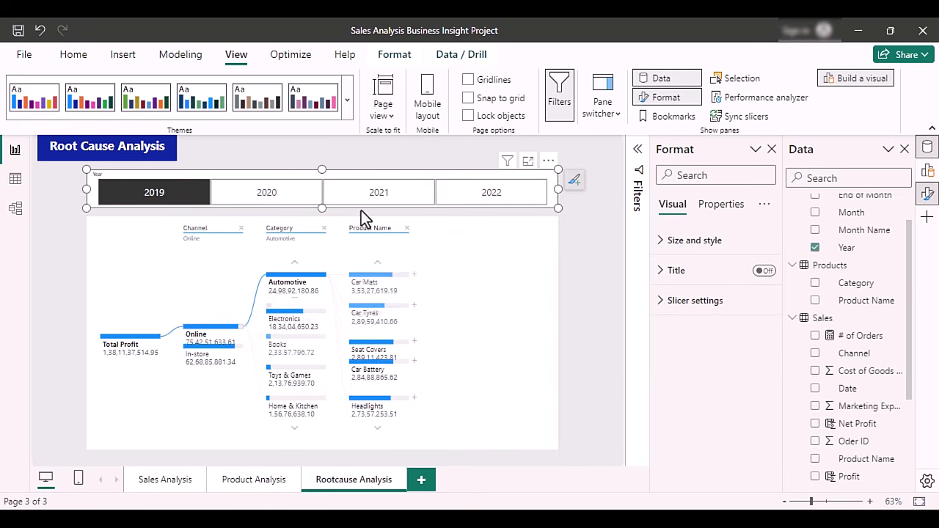
pyautogui.click(248, 481)
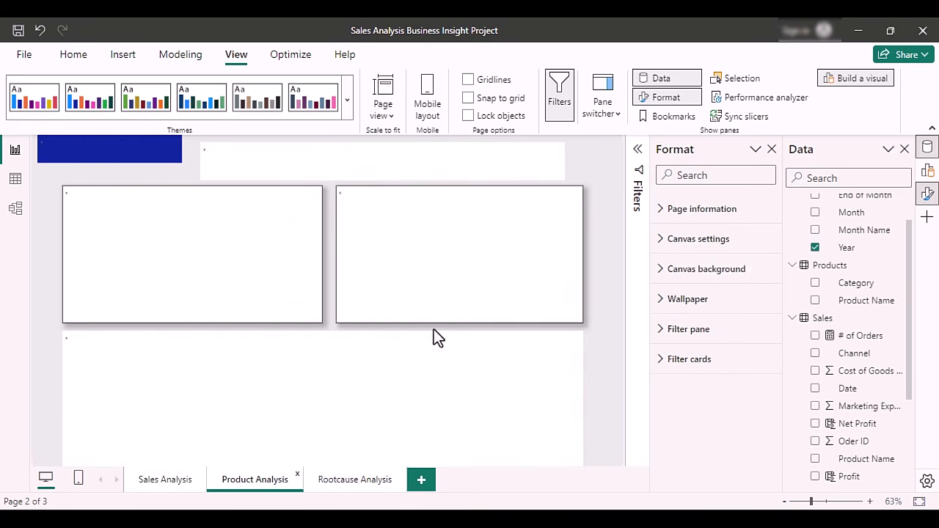
pyautogui.click(426, 169)
pyautogui.click(528, 171)
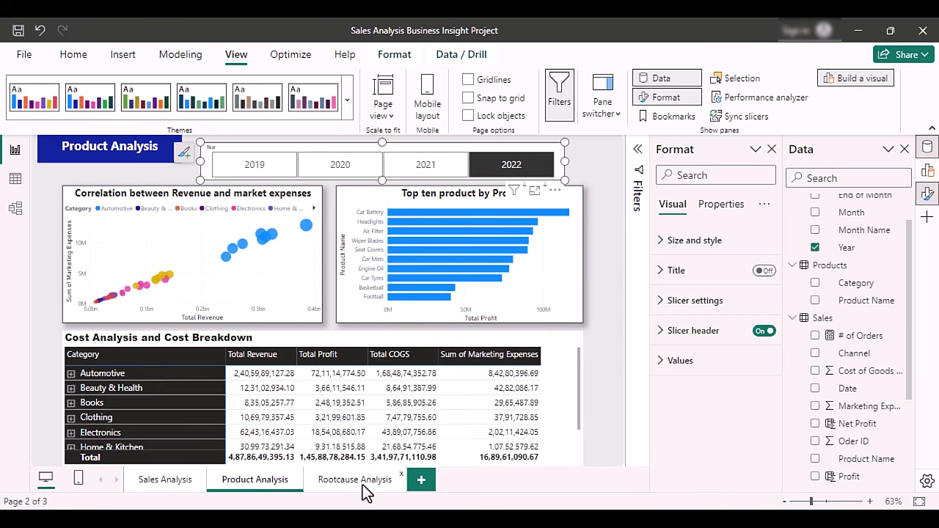
pyautogui.click(362, 485)
pyautogui.click(271, 482)
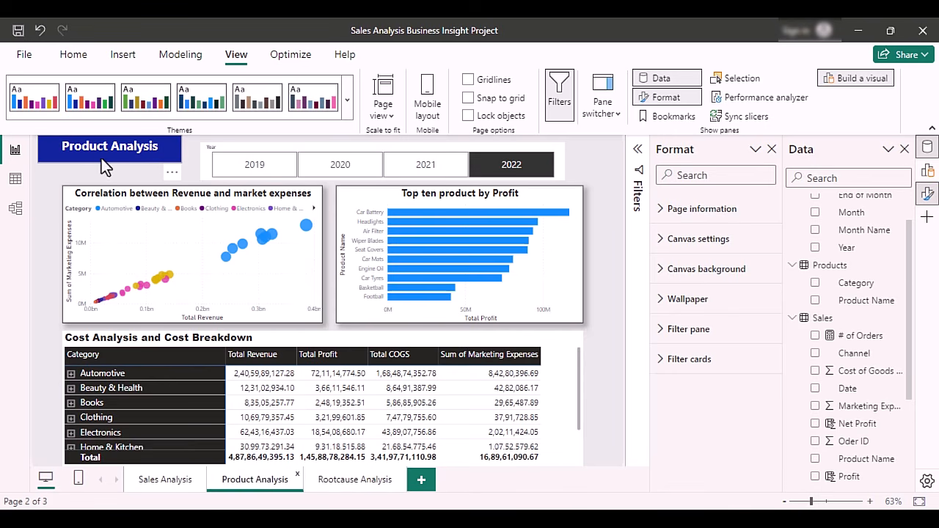
# Clear the year selection on Product Analysis and add a bookmark of the page named Product Analysis.
pyautogui.click(667, 116)
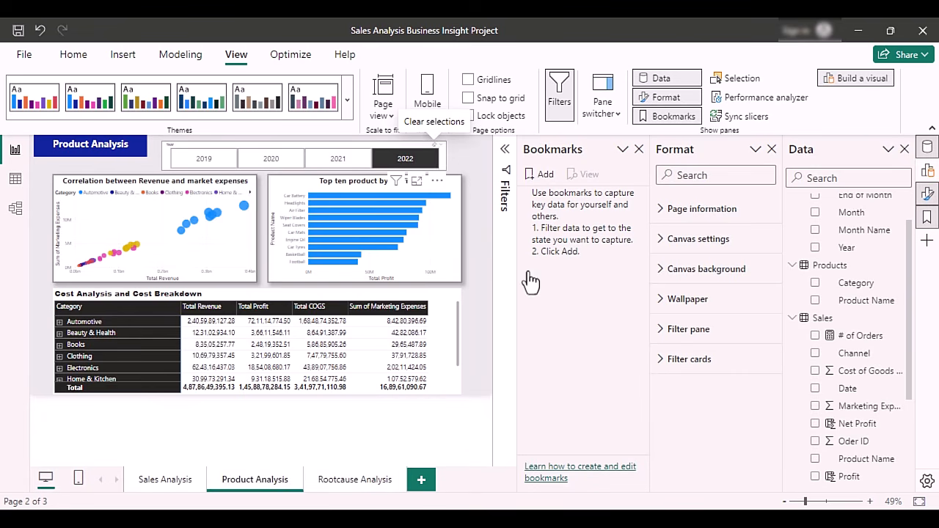
pyautogui.click(435, 144)
pyautogui.click(534, 176)
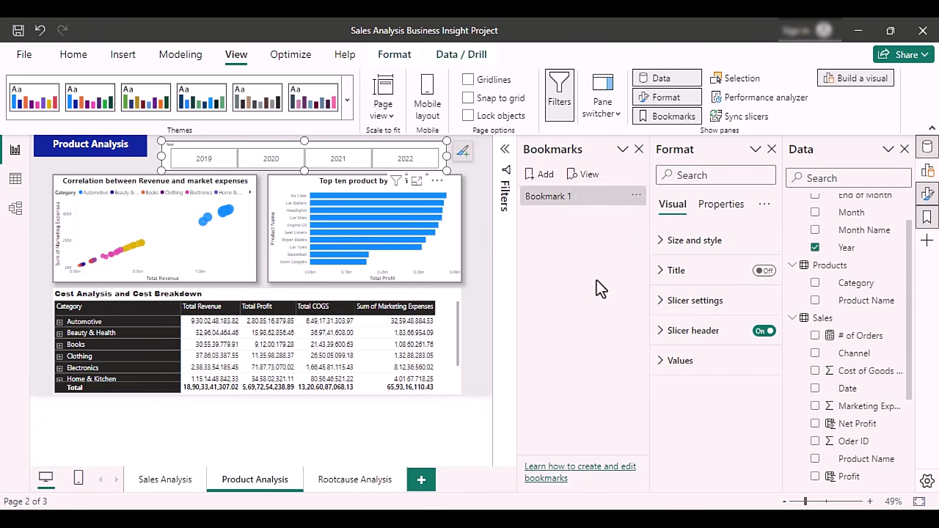
pyautogui.doubleClick(568, 198)
pyautogui.write('Product Analys')
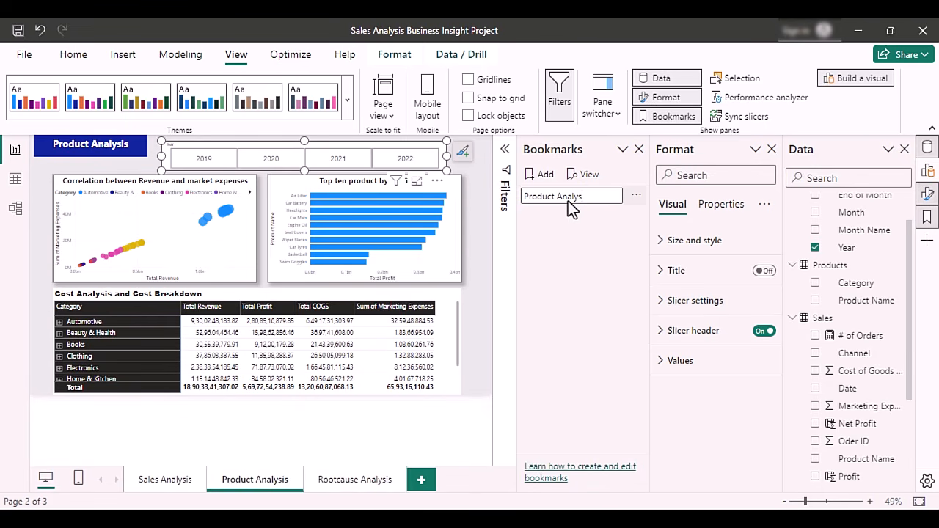
pyautogui.write('is')
pyautogui.press('Return')
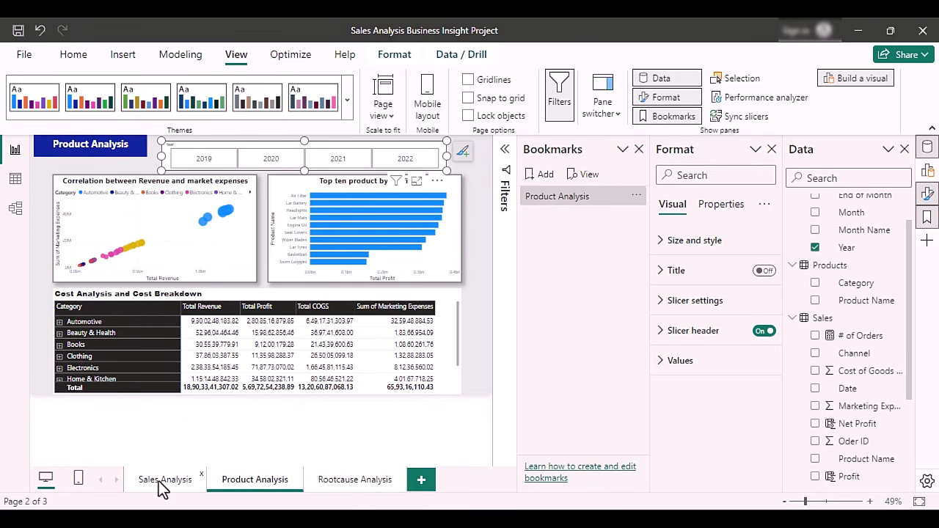
# Add a bookmark of the Sales Analysis page and name it Sales Analysis.
pyautogui.click(158, 486)
pyautogui.click(545, 179)
pyautogui.doubleClick(566, 216)
pyautogui.write('Sales Analysis')
pyautogui.press('Return')
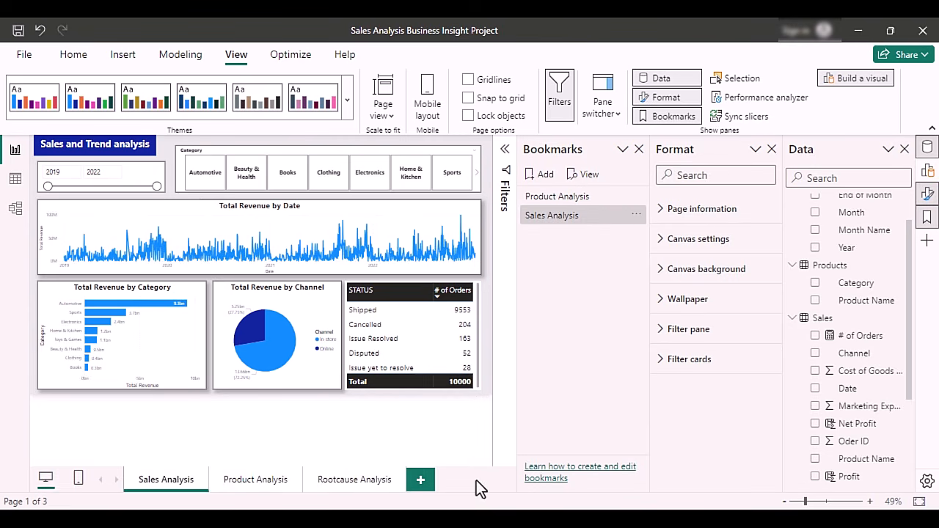
# Add a bookmark of the root cause page and name it Rootcause Analysis.
pyautogui.click(361, 481)
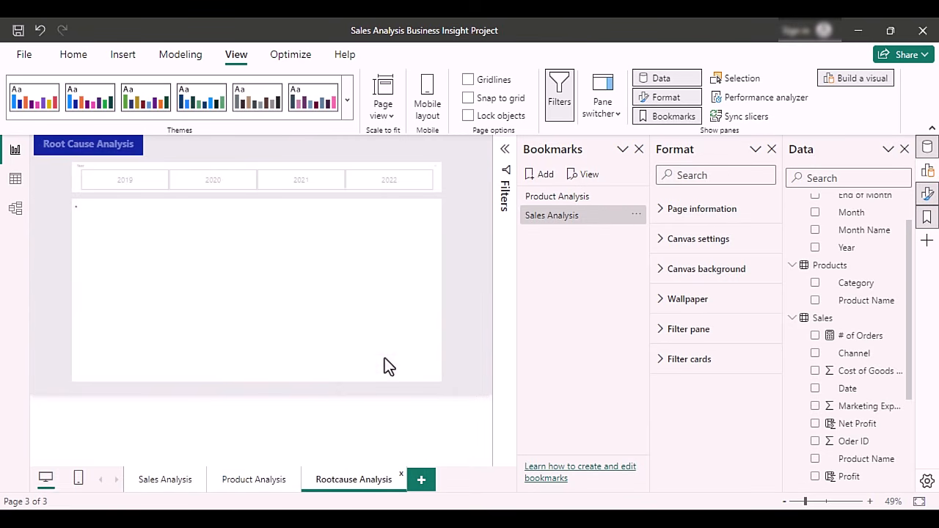
pyautogui.click(545, 174)
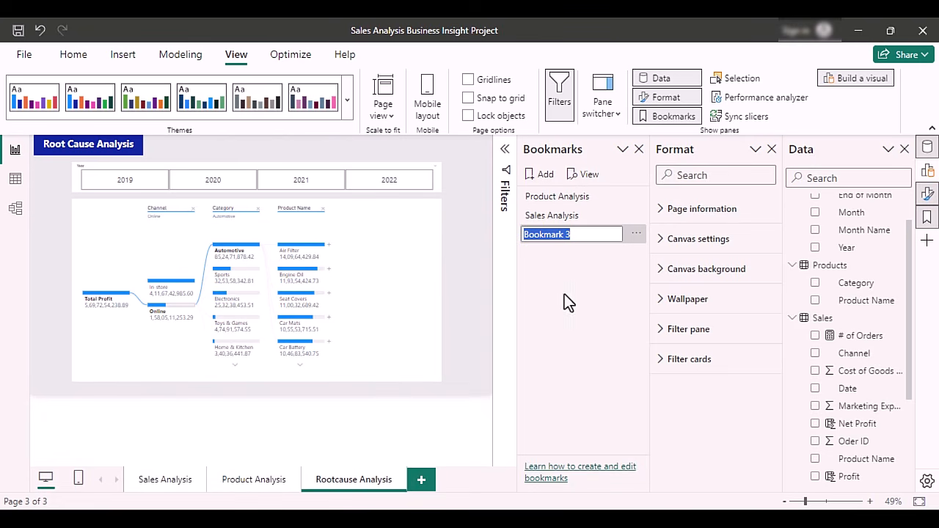
pyautogui.write('R')
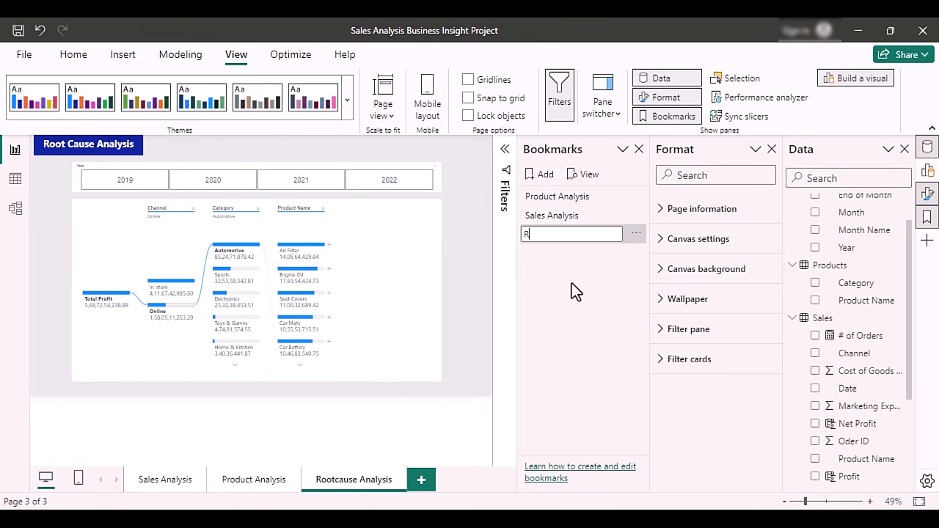
pyautogui.write('ootcuase Analysis')
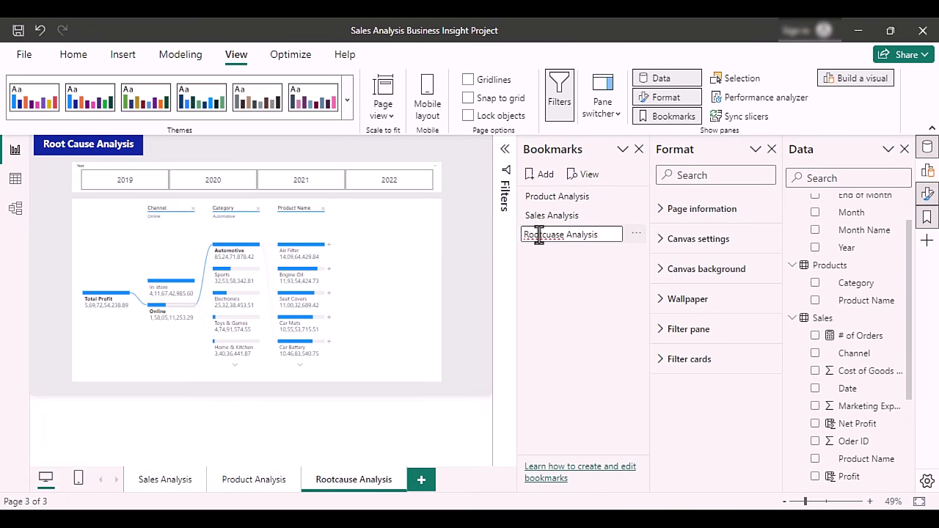
pyautogui.click(559, 296)
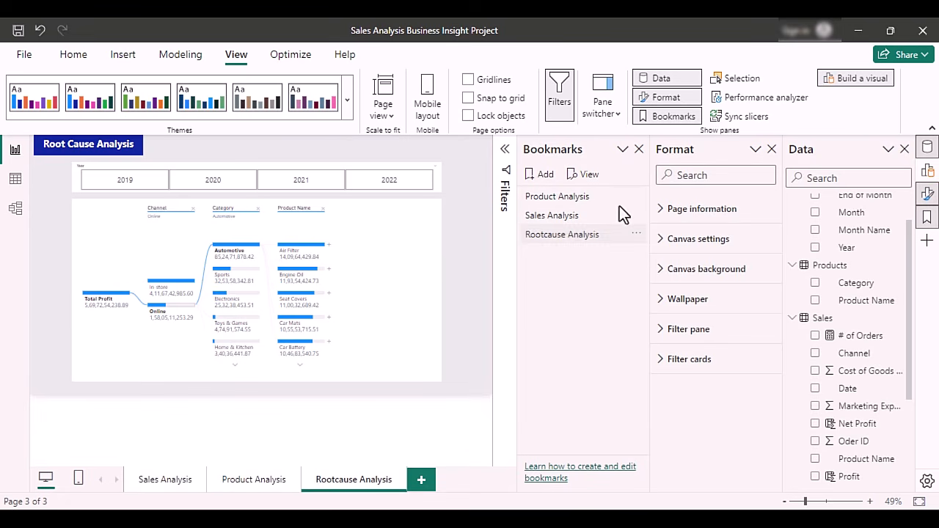
# Close the bookmarks list, add a new report page named Home Page and make it the first page.
pyautogui.click(638, 149)
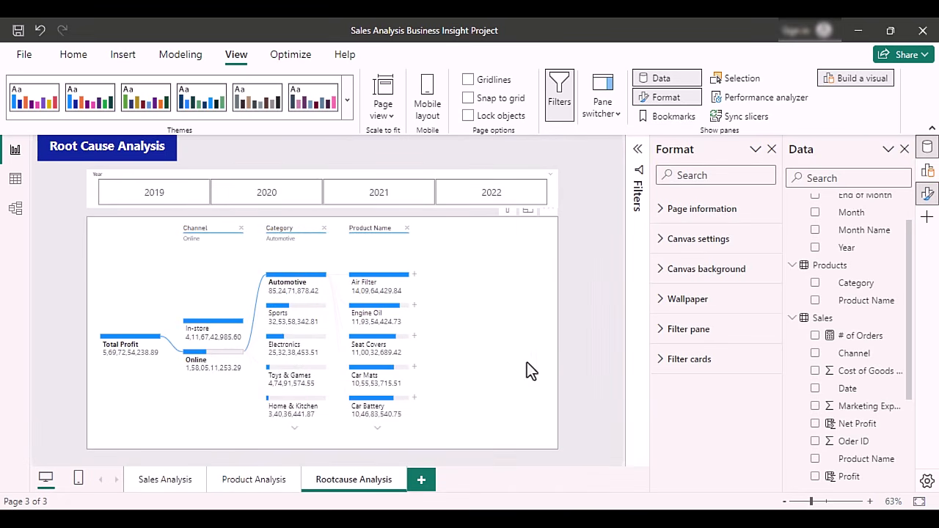
pyautogui.click(422, 482)
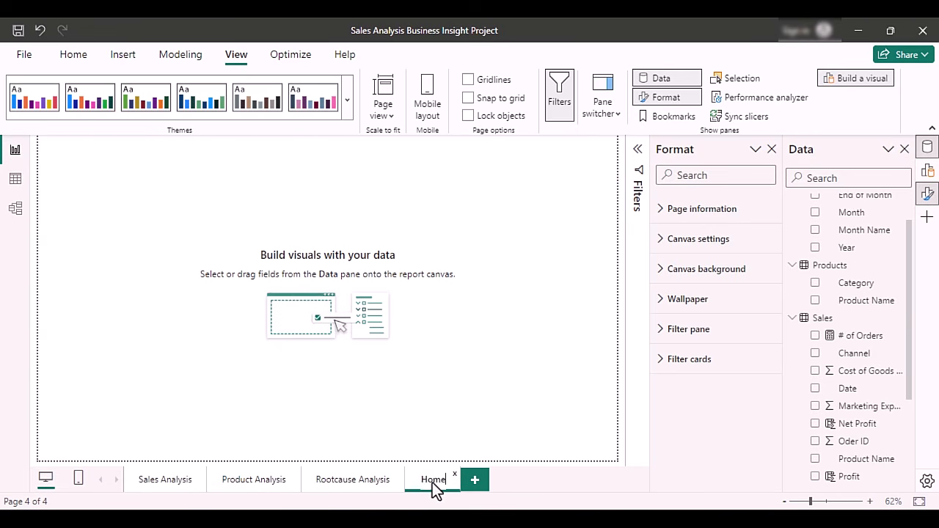
pyautogui.click(450, 433)
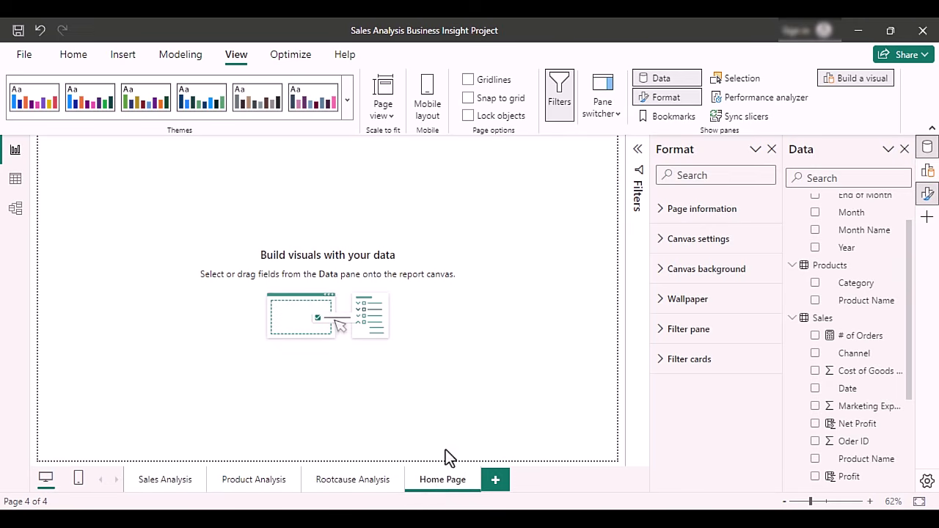
pyautogui.moveTo(430, 484); pyautogui.dragTo(144, 475)
# Reduce the width and height of the Category slicer on the Sales Analysis page to free space above it.
pyautogui.click(234, 480)
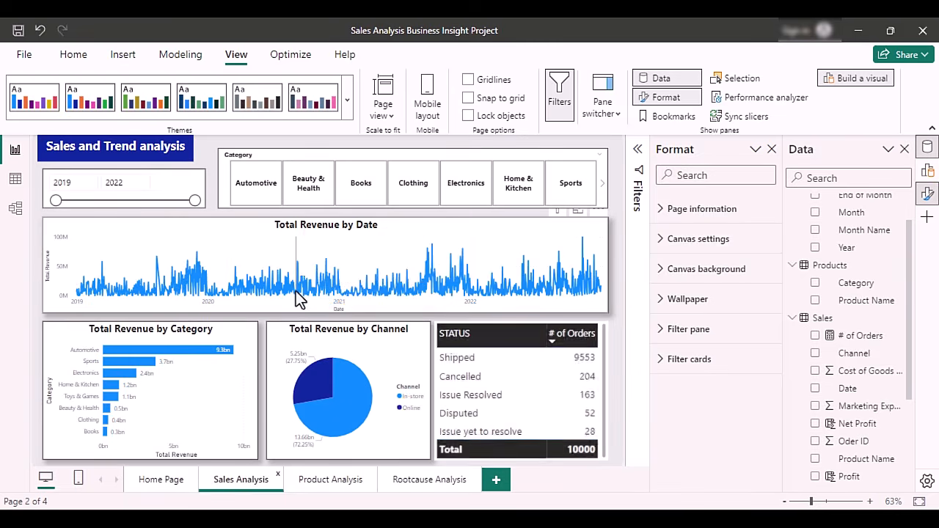
pyautogui.click(591, 178)
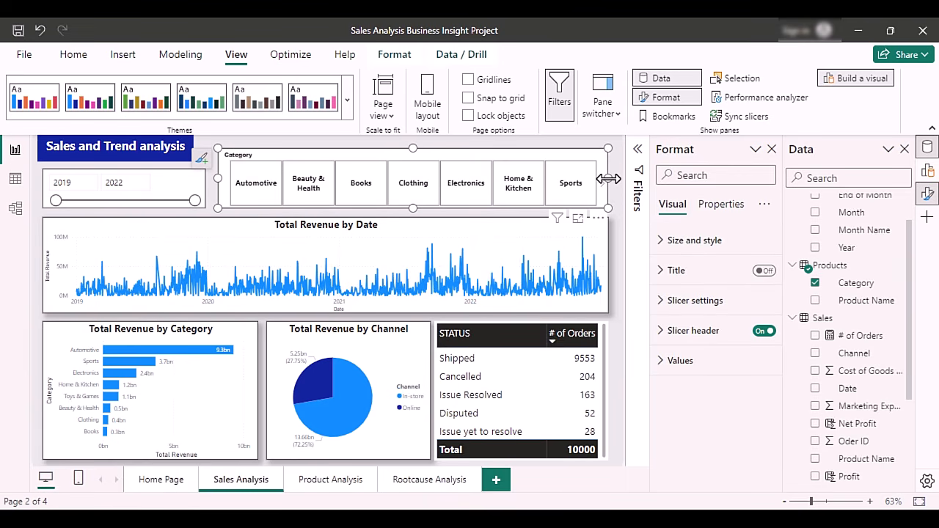
pyautogui.moveTo(609, 178); pyautogui.dragTo(549, 185)
pyautogui.moveTo(382, 149); pyautogui.dragTo(383, 169)
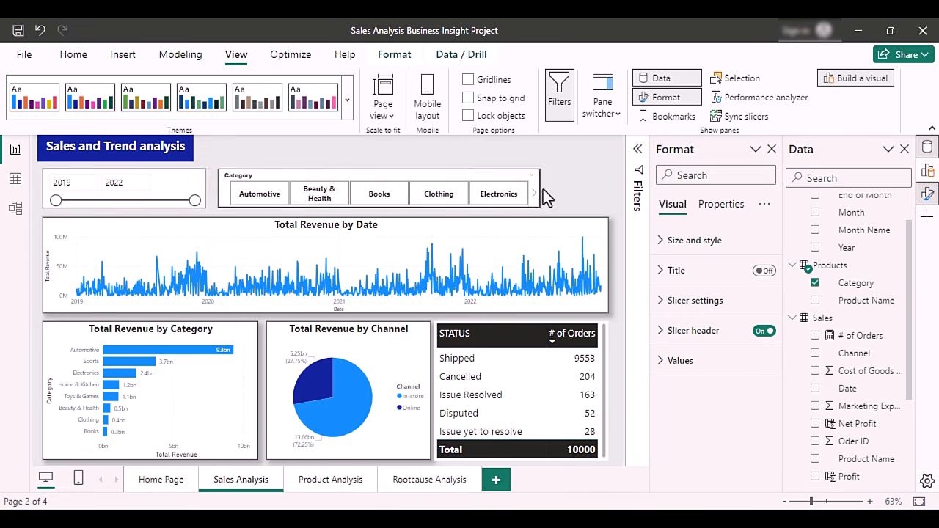
# Insert a blank button on the Sales Analysis page and place it above the right end of the Category slicer.
pyautogui.click(132, 52)
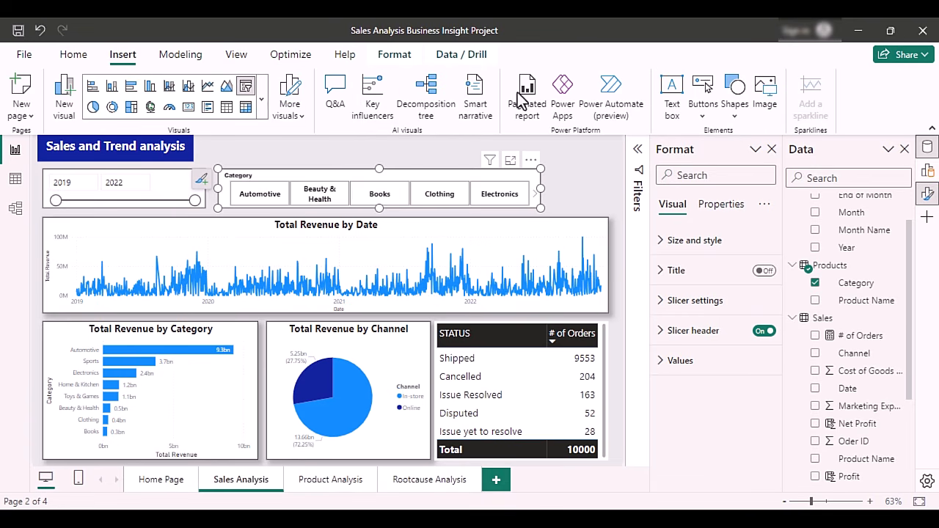
pyautogui.click(701, 114)
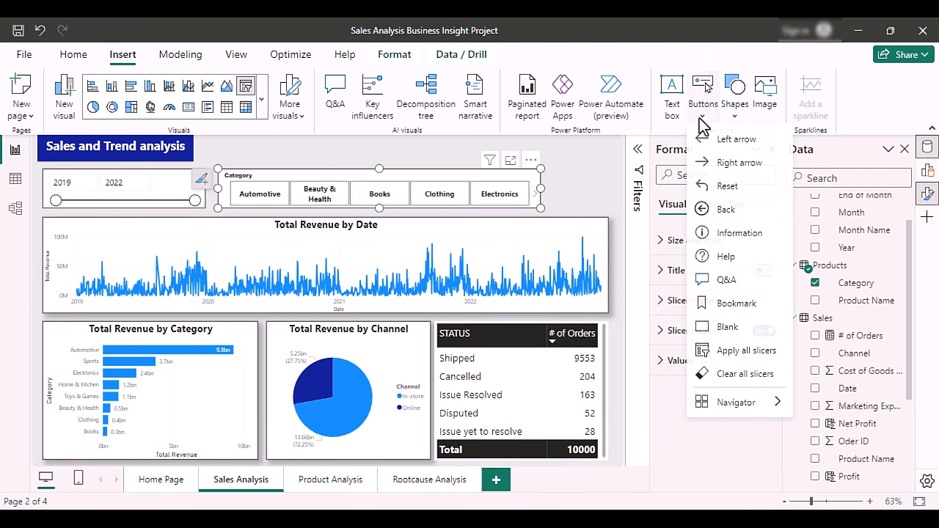
pyautogui.click(723, 327)
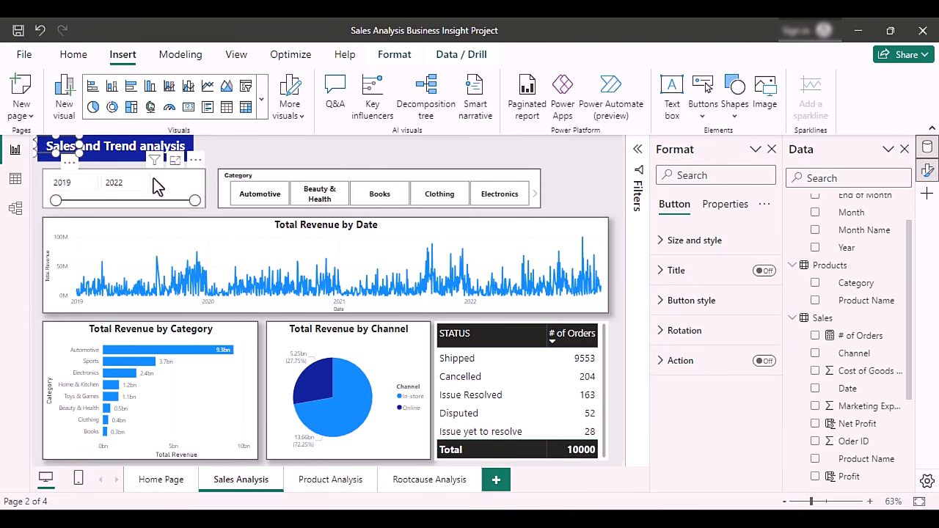
pyautogui.moveTo(76, 163); pyautogui.dragTo(542, 161)
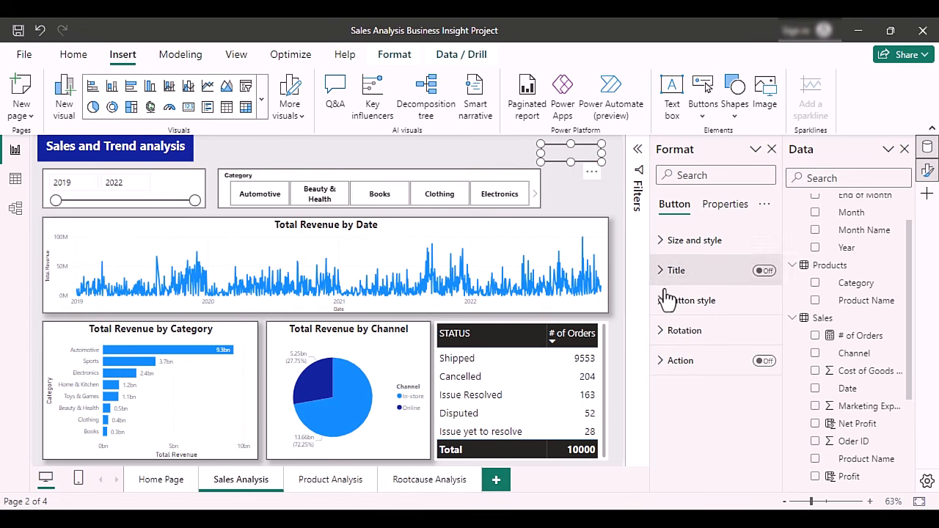
# Style the blank button with the text Home Page in white on a light purple fill.
pyautogui.click(660, 312)
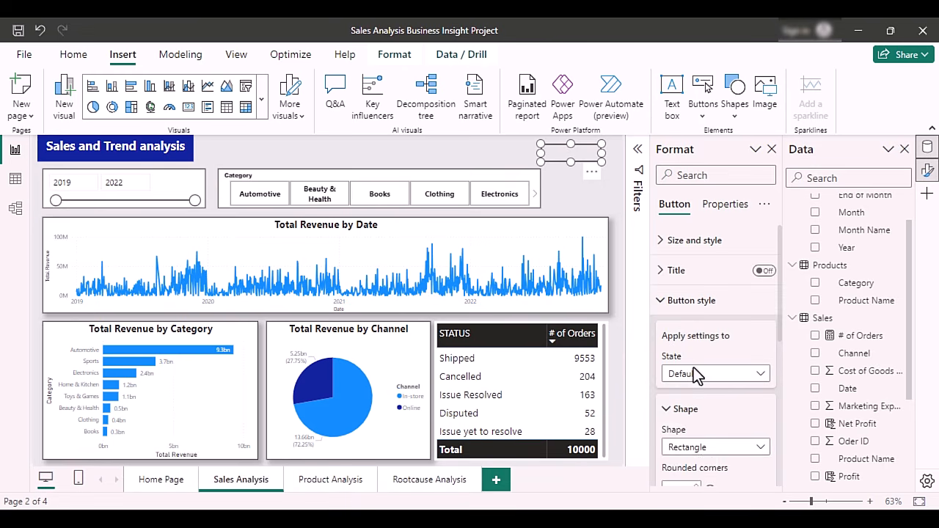
pyautogui.scroll(-3, 719, 447)
pyautogui.scroll(-2, 731, 440)
pyautogui.click(757, 373)
pyautogui.scroll(-2, 714, 413)
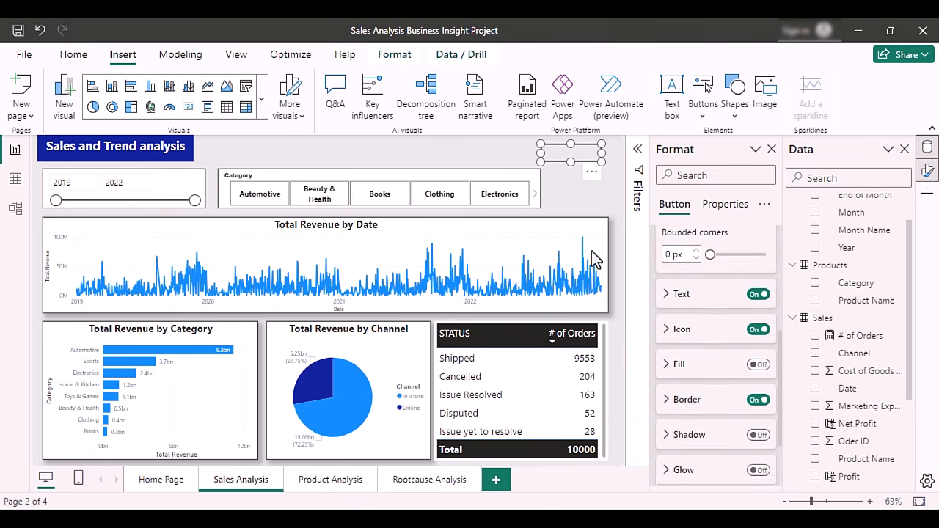
pyautogui.click(615, 279)
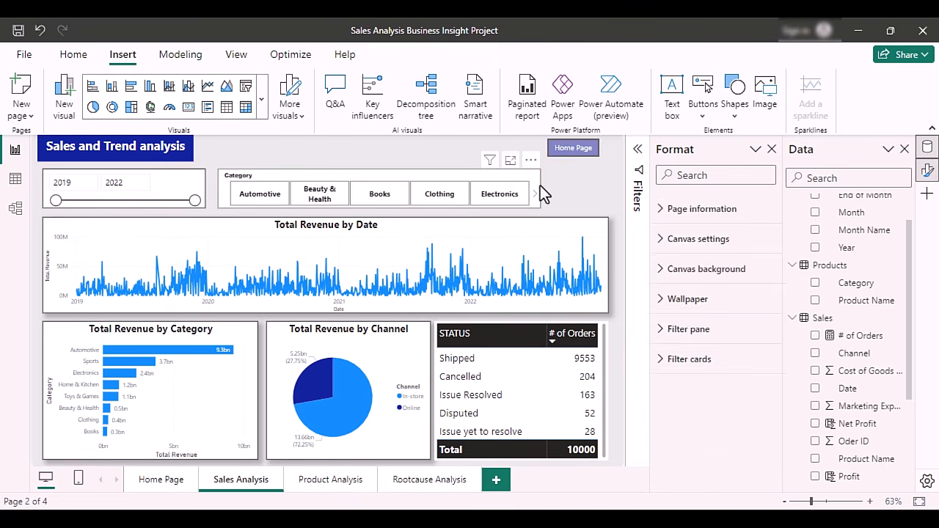
# Copy the Home Page button to the Product Analysis page and narrow the Year slicer so it clears the button.
pyautogui.click(575, 150)
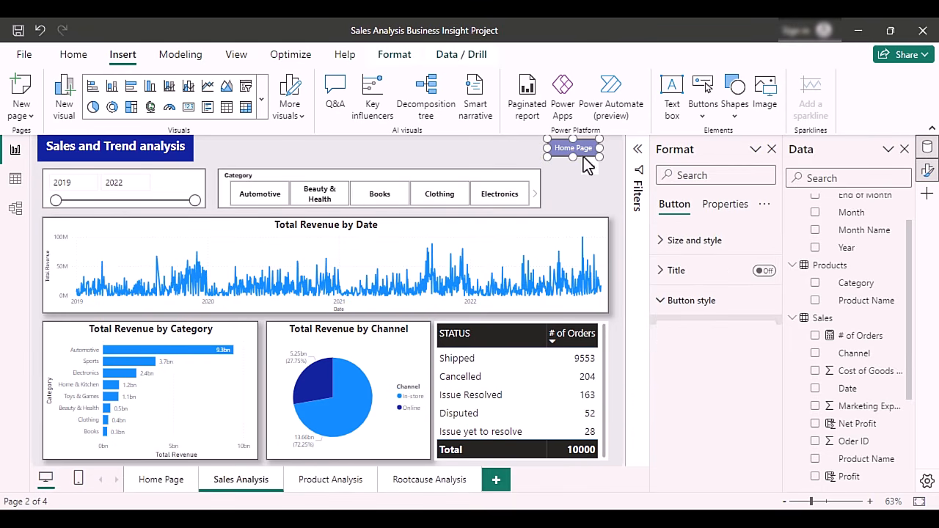
pyautogui.hotkey('ctrl', 'c')
pyautogui.click(316, 483)
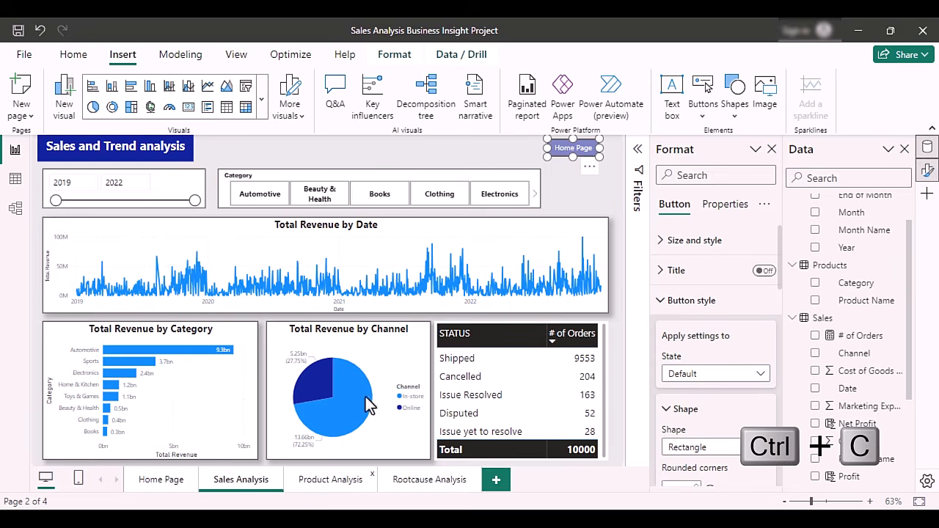
pyautogui.hotkey('ctrl', 'v')
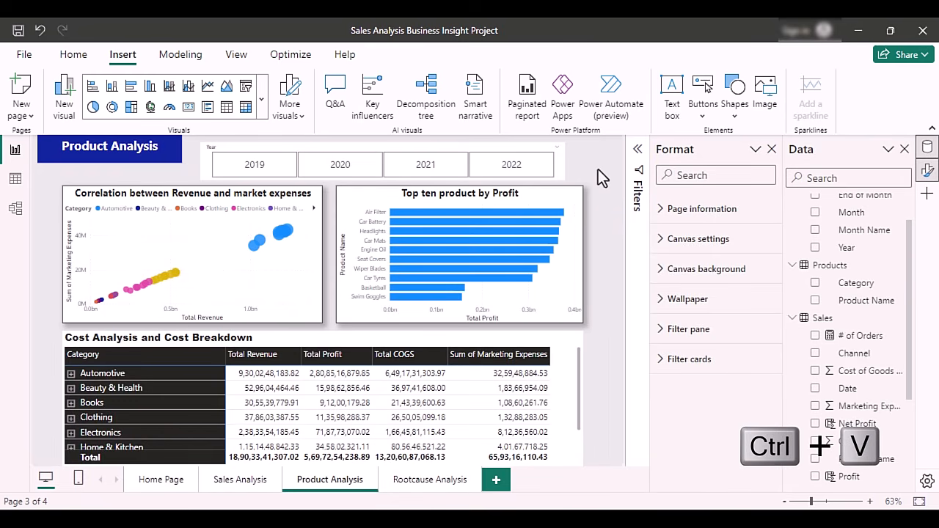
pyautogui.click(542, 172)
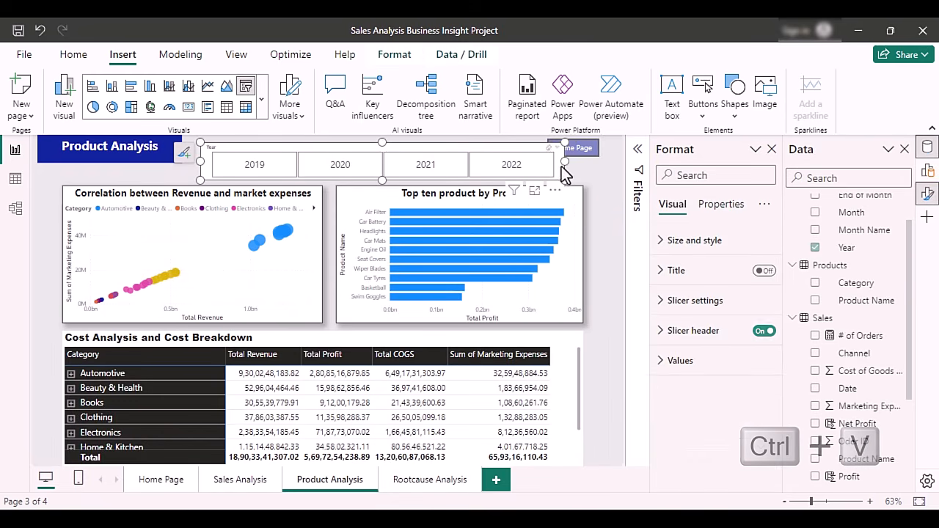
pyautogui.moveTo(542, 172); pyautogui.dragTo(560, 158)
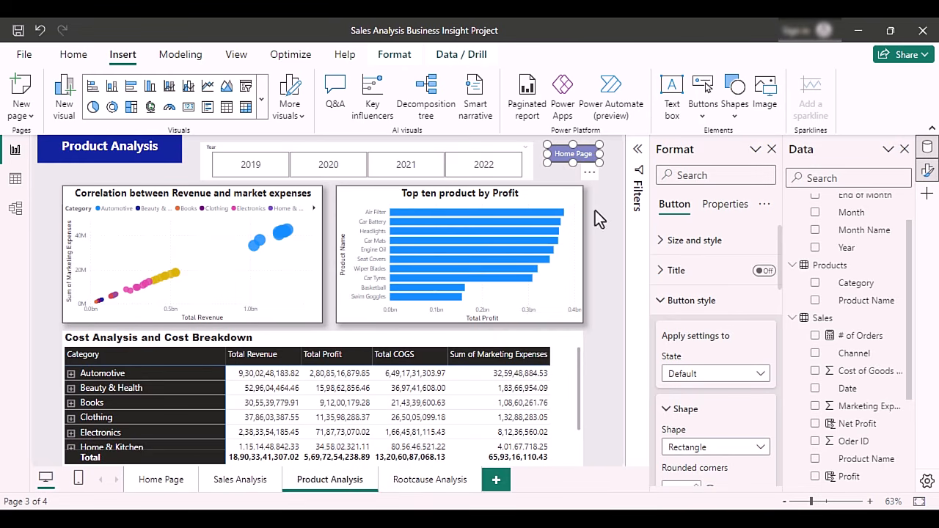
# Place a copy of the Home Page button above the Year slicer's right end on the Rootcause Analysis page.
pyautogui.click(417, 478)
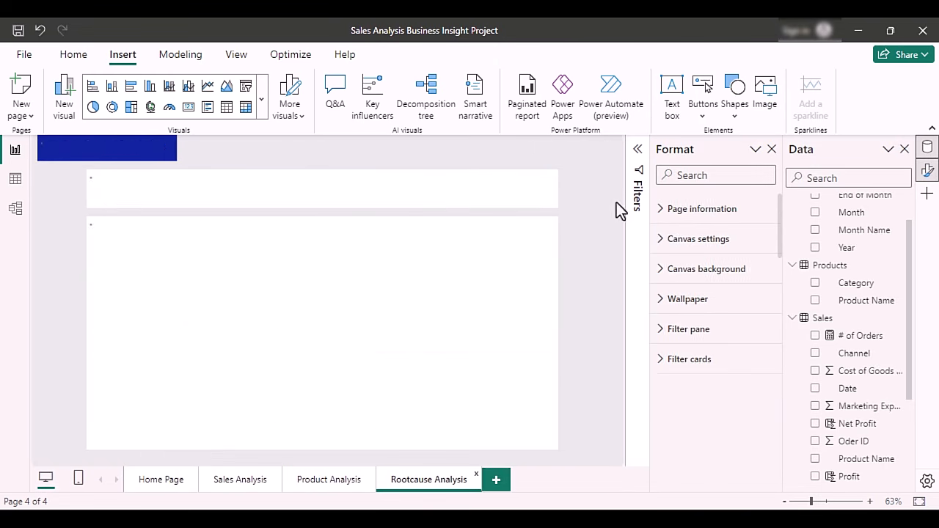
pyautogui.click(582, 155)
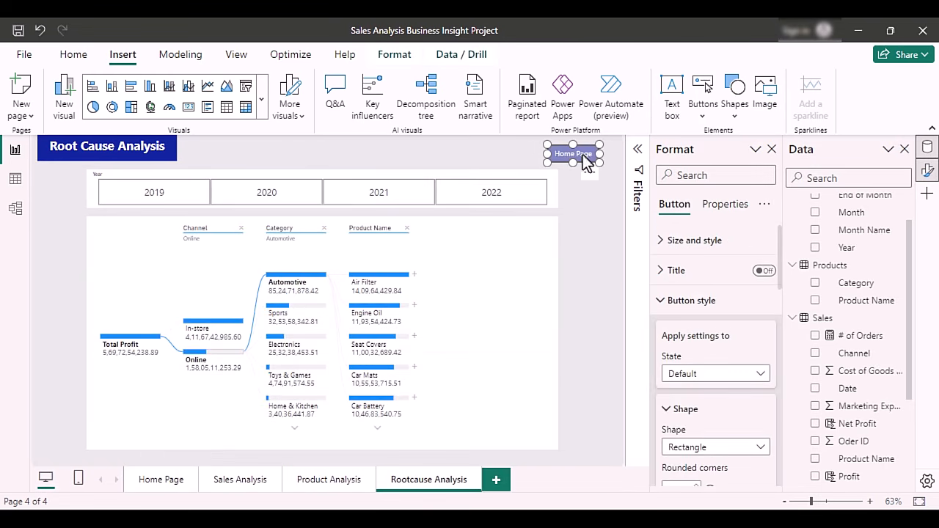
pyautogui.click(606, 288)
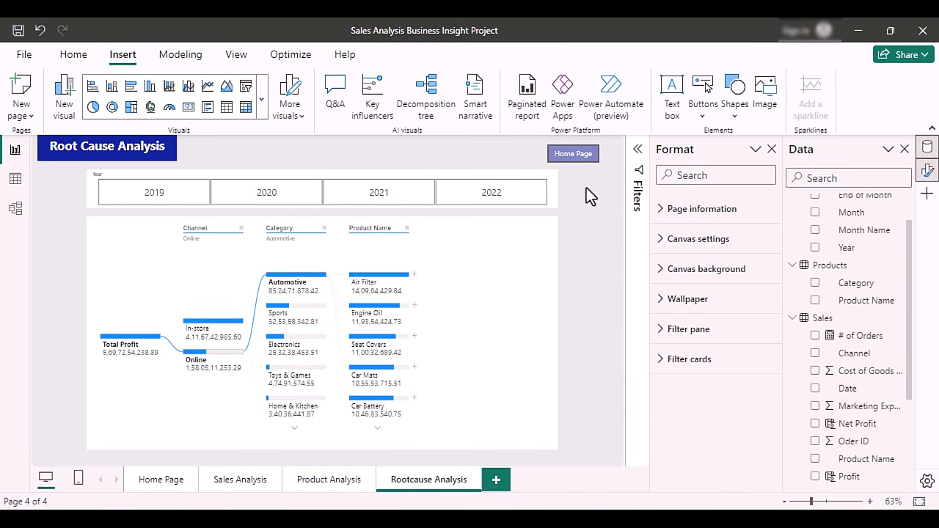
# Copy the button onto the Home Page, enlarge it to a big rectangle and place it in the page's upper right area.
pyautogui.click(589, 154)
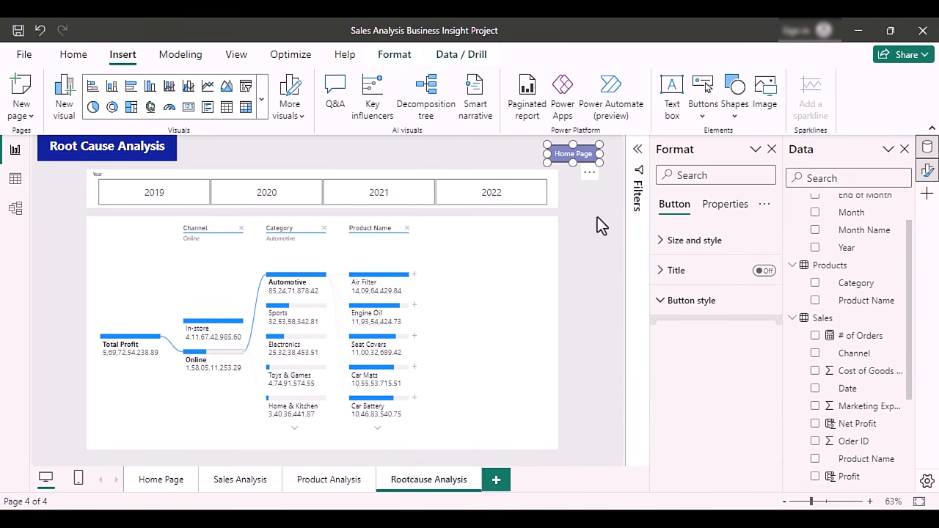
pyautogui.click(161, 479)
pyautogui.hotkey('ctrl', 'v')
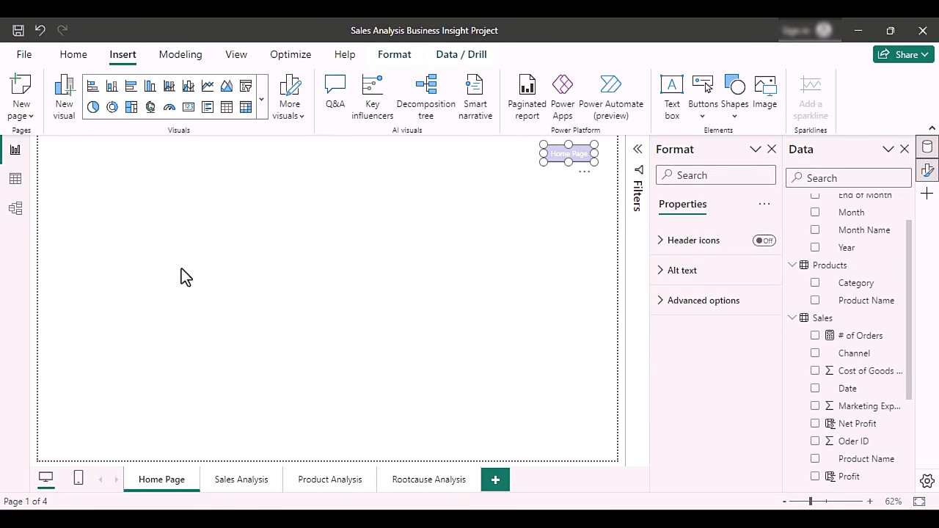
pyautogui.moveTo(566, 156); pyautogui.dragTo(254, 335)
pyautogui.moveTo(189, 320); pyautogui.dragTo(512, 257)
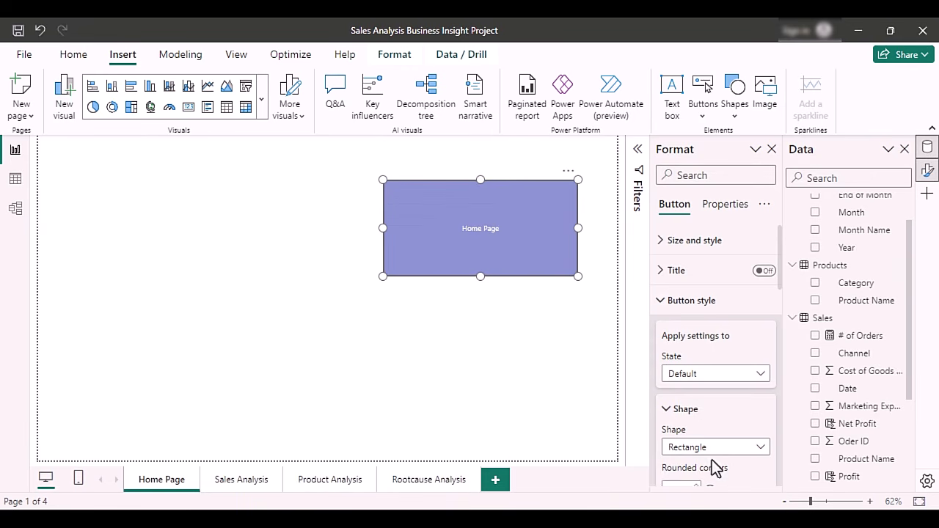
# Change the large button's text to Sales Analysis and set its font size to 35.
pyautogui.scroll(-5, 713, 455)
pyautogui.moveTo(719, 333); pyautogui.dragTo(644, 340)
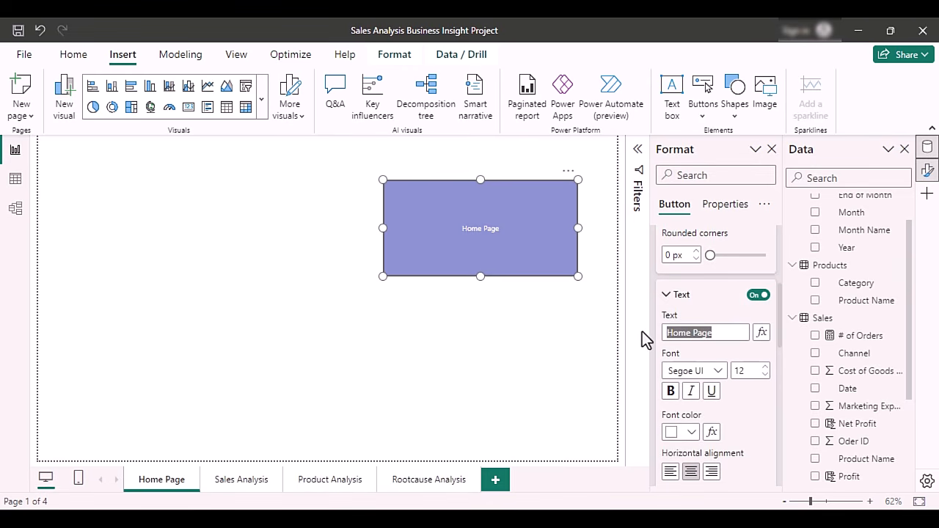
pyautogui.write('Sales Analysis')
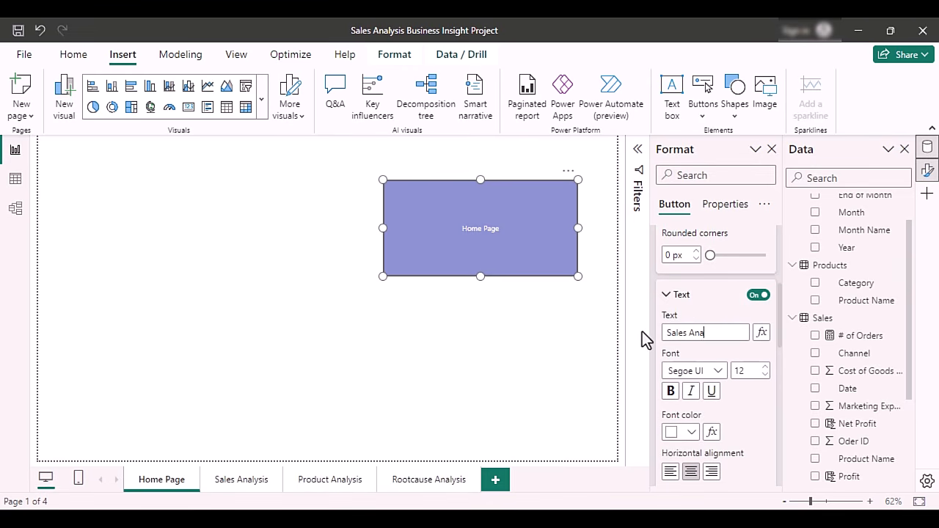
pyautogui.click(766, 366)
pyautogui.click(766, 366)
pyautogui.doubleClick(766, 366)
pyautogui.doubleClick(766, 366)
pyautogui.doubleClick(765, 366)
pyautogui.click(765, 366)
pyautogui.doubleClick(766, 367)
pyautogui.click(766, 366)
pyautogui.click(765, 366)
pyautogui.doubleClick(740, 371)
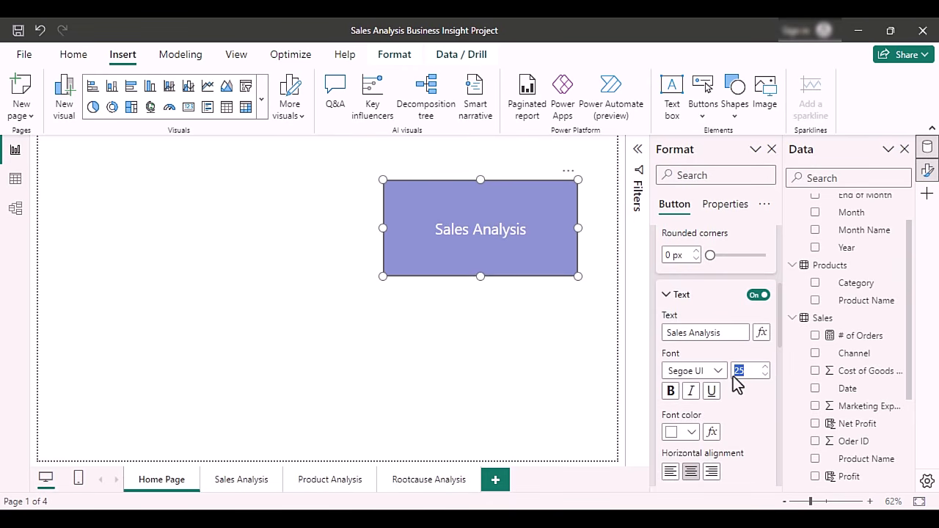
pyautogui.write('35')
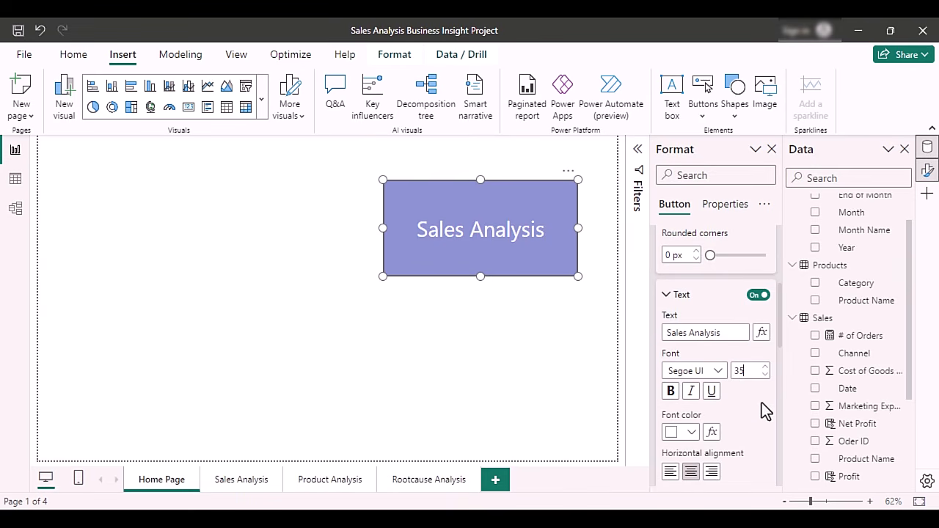
# Shorten the Sales Analysis button slightly and place a copy beneath it with the text Product Analysis.
pyautogui.moveTo(480, 276); pyautogui.dragTo(479, 256)
pyautogui.hotkey('ctrl', 'v')
pyautogui.write('Product')
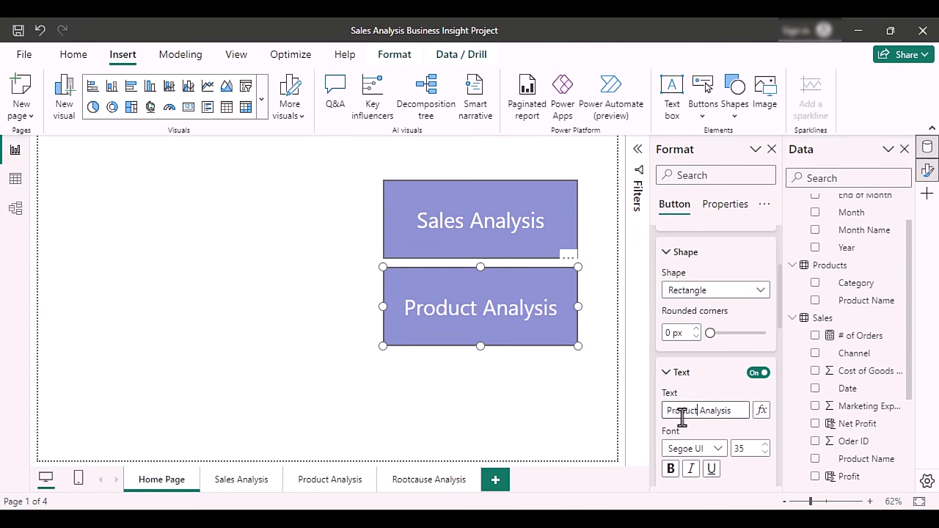
# Place a third copy of the button below Product Analysis and change its text to Root cause Analysis.
pyautogui.moveTo(551, 334); pyautogui.dragTo(551, 420)
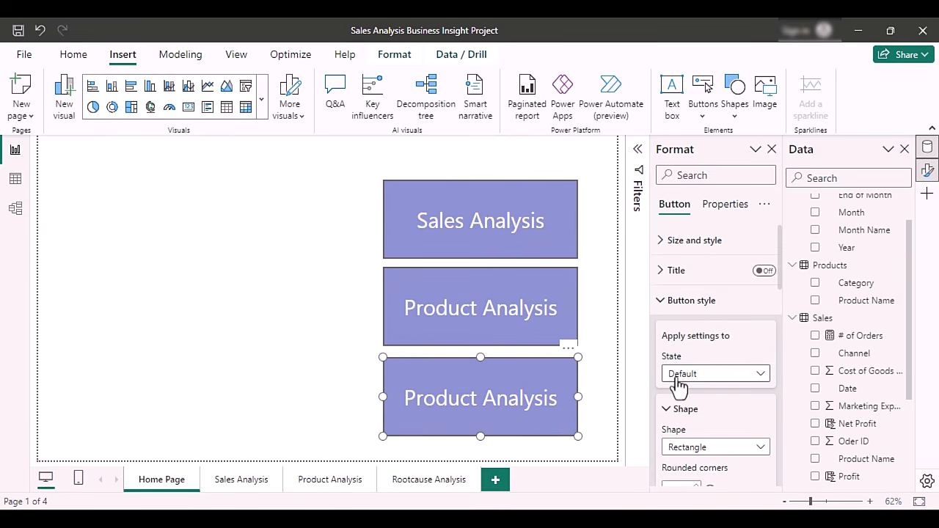
pyautogui.scroll(-3, 701, 459)
pyautogui.doubleClick(716, 411)
pyautogui.doubleClick(692, 409)
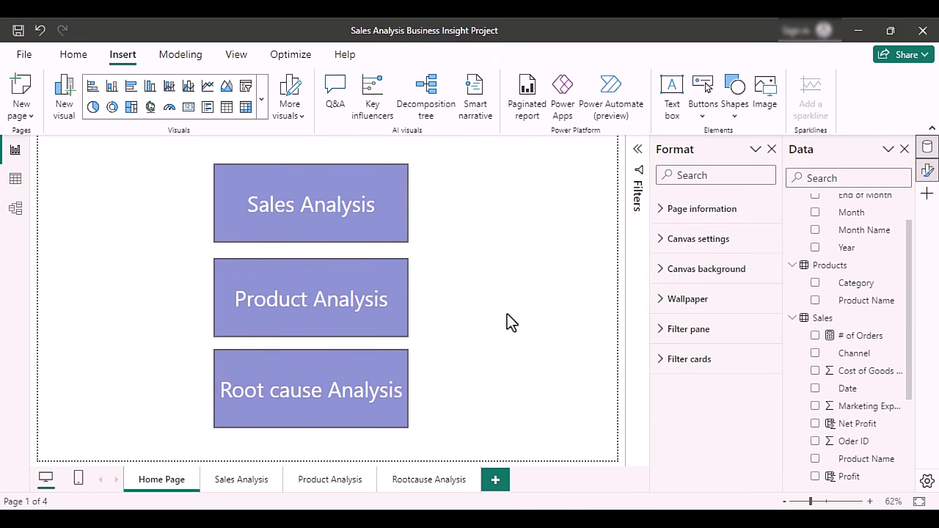
# Shift the three navigation buttons slightly to the right, lining up their edges in one evenly spaced column.
pyautogui.moveTo(388, 211); pyautogui.dragTo(399, 214)
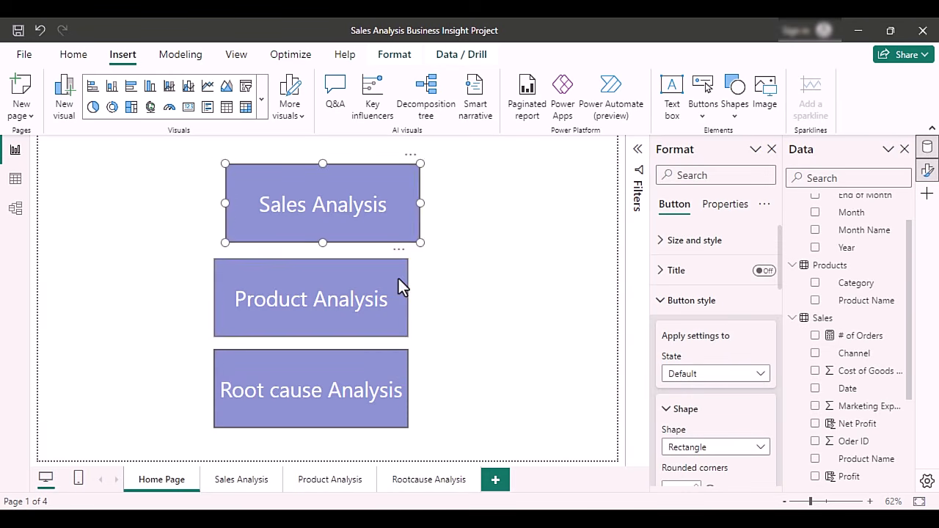
pyautogui.moveTo(399, 280); pyautogui.dragTo(410, 278)
pyautogui.moveTo(383, 371); pyautogui.dragTo(392, 373)
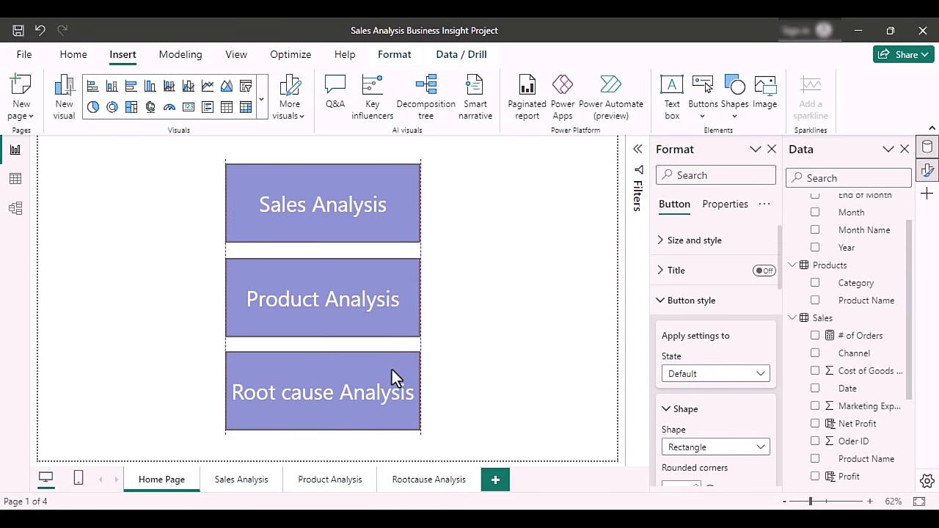
pyautogui.click(523, 334)
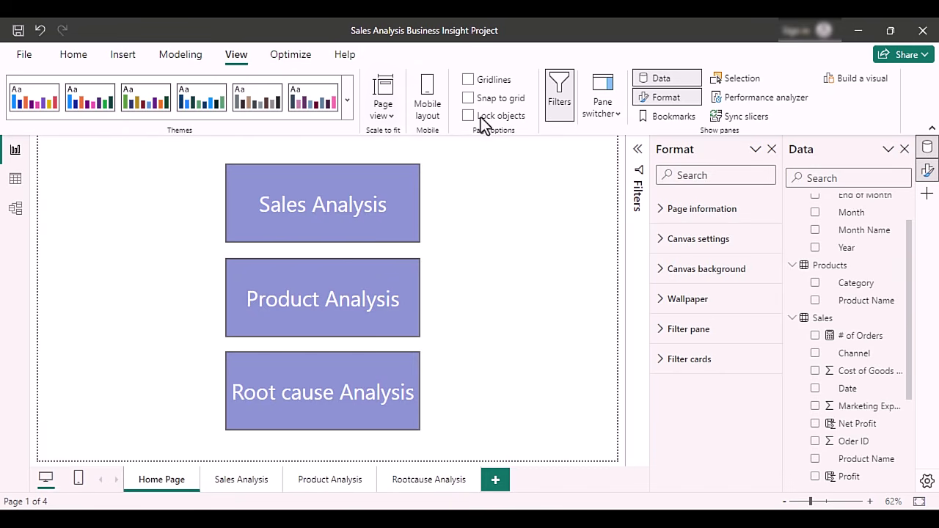
# Add a bookmark of the current Home Page view and name it Home Page.
pyautogui.click(676, 122)
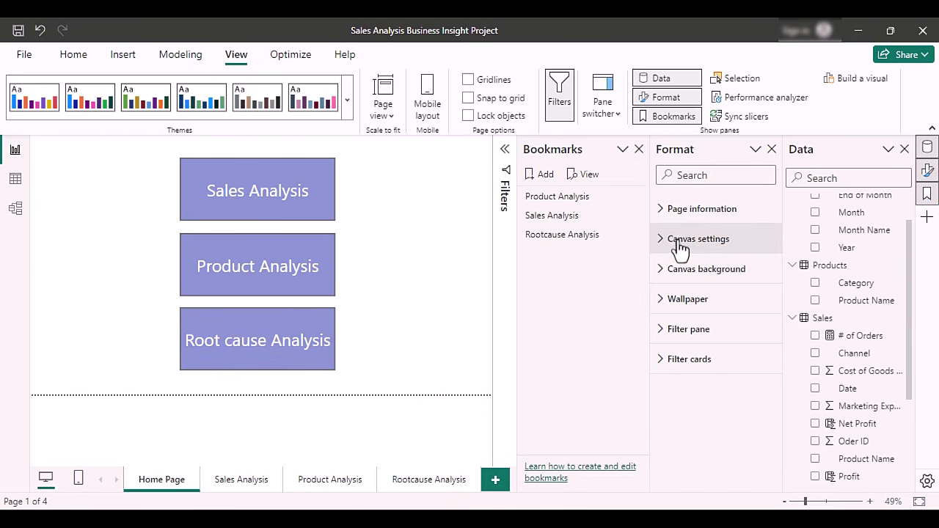
pyautogui.click(536, 186)
pyautogui.doubleClick(571, 257)
pyautogui.write('Home Page')
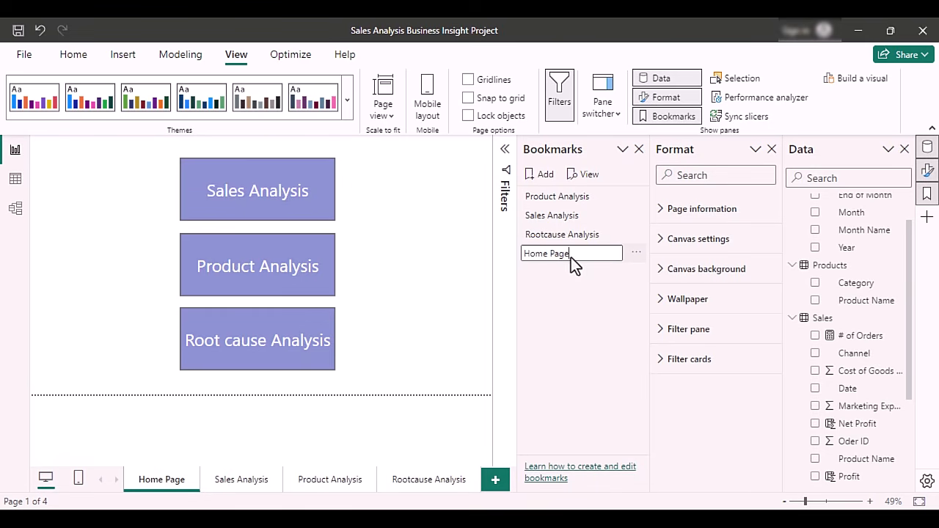
pyautogui.press('Return')
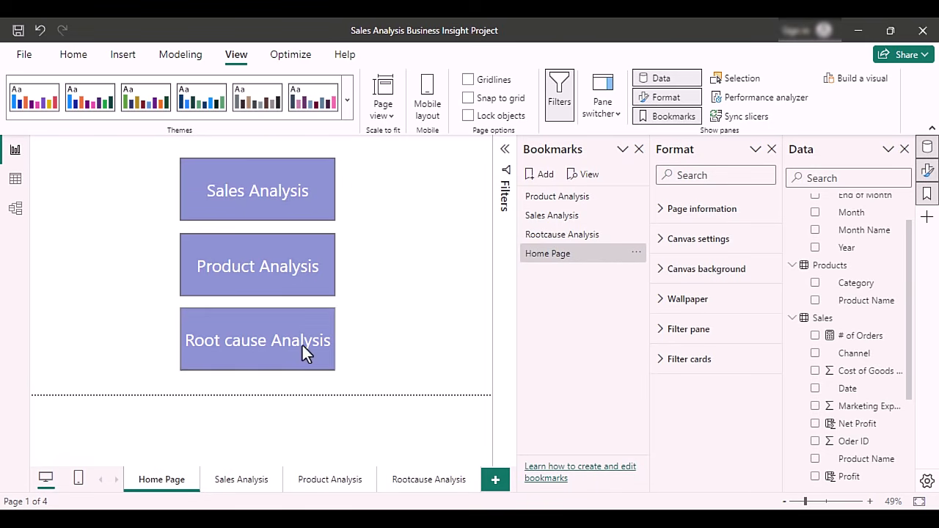
# Turn on the Sales Analysis button's action with type Bookmark and link it to the Sales Analysis bookmark.
pyautogui.click(298, 169)
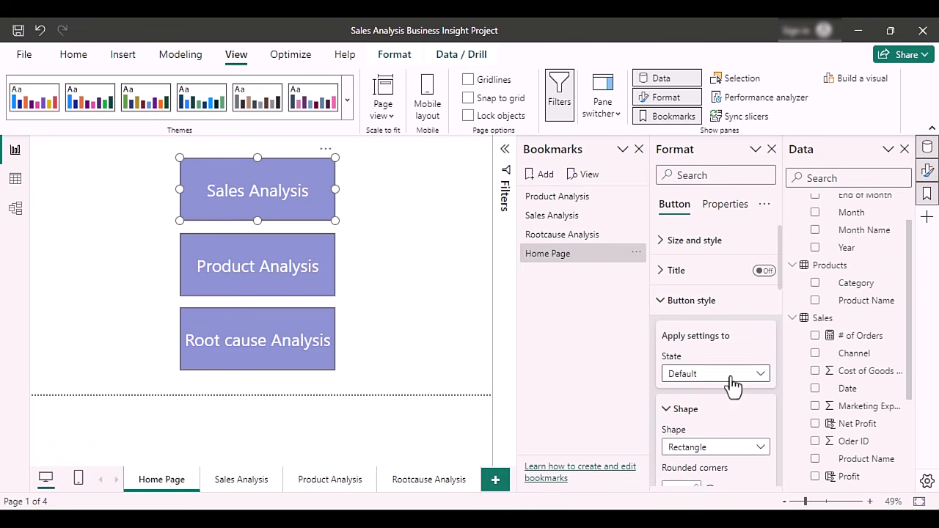
pyautogui.click(665, 301)
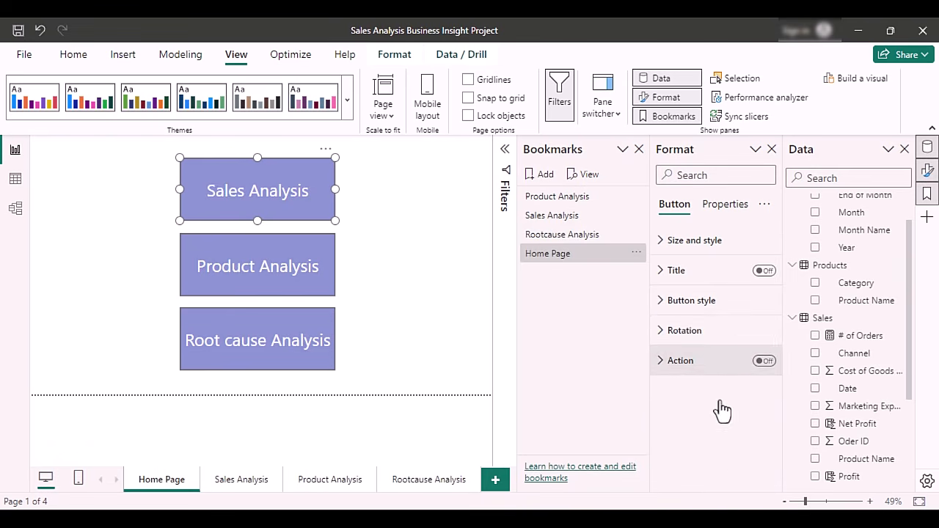
pyautogui.click(680, 360)
pyautogui.click(713, 435)
pyautogui.click(709, 319)
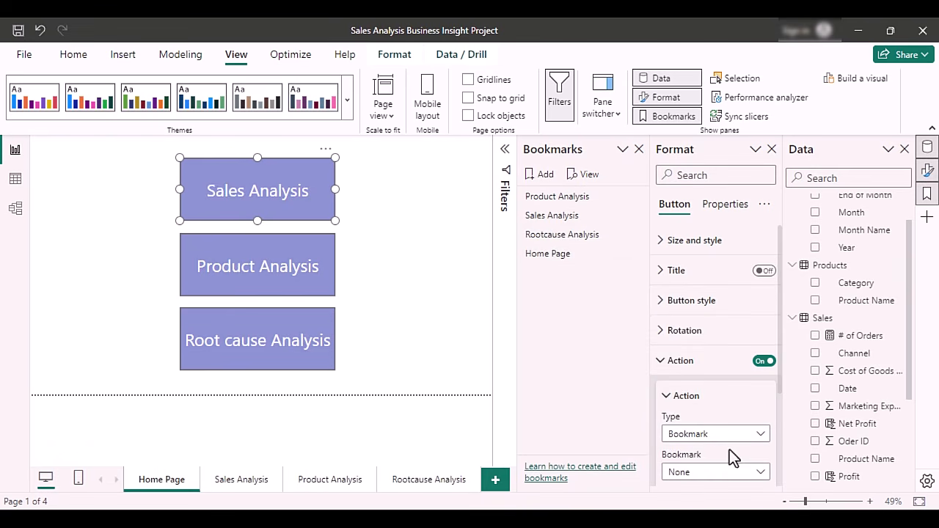
pyautogui.scroll(-1, 732, 457)
pyautogui.click(728, 434)
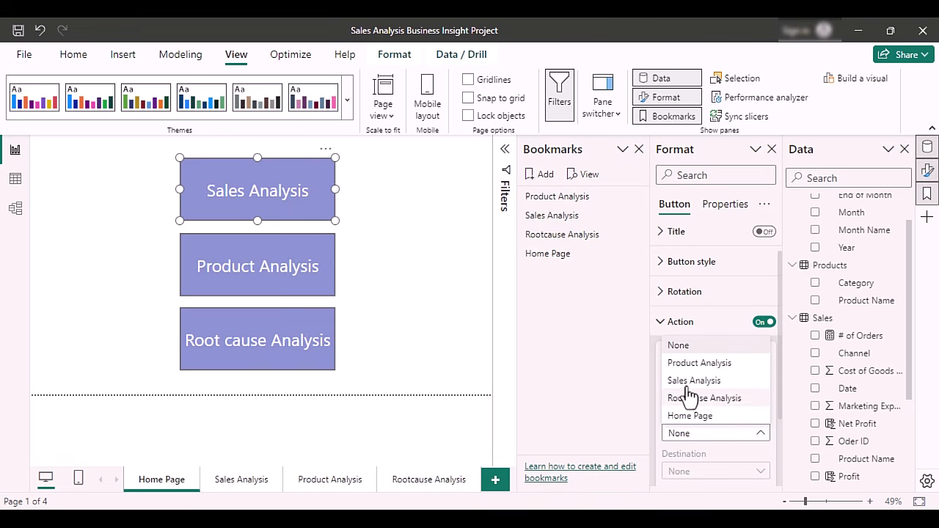
pyautogui.click(720, 383)
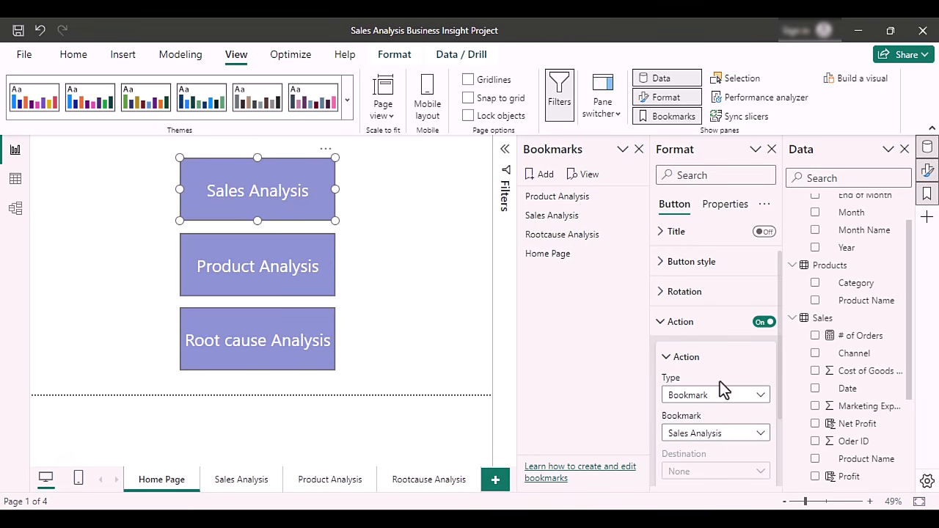
# Set the Product Analysis button's action type to Bookmark and link it to the Product Analysis bookmark.
pyautogui.click(309, 291)
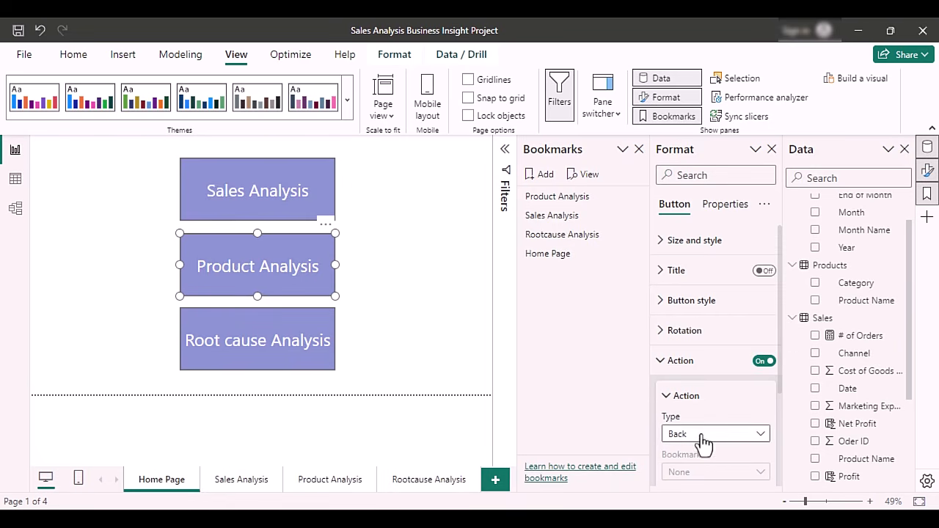
pyautogui.click(703, 437)
pyautogui.click(708, 311)
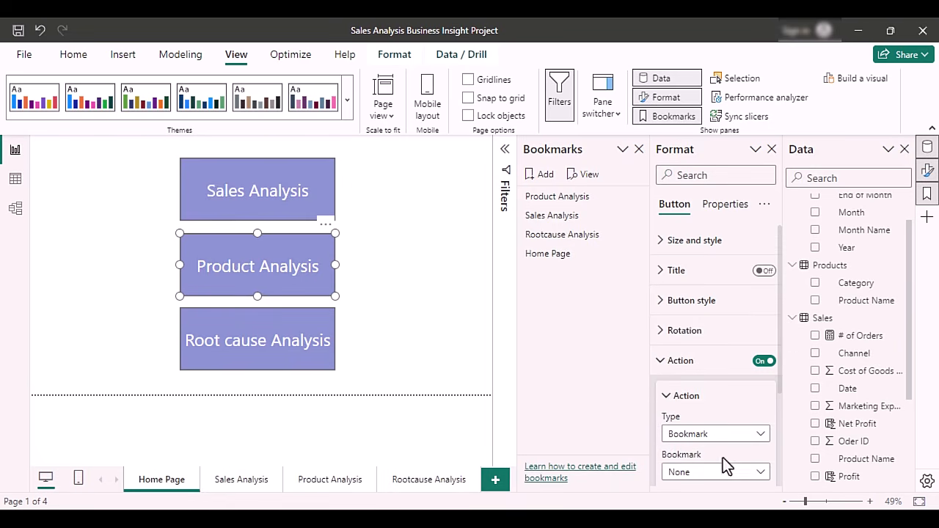
pyautogui.click(716, 473)
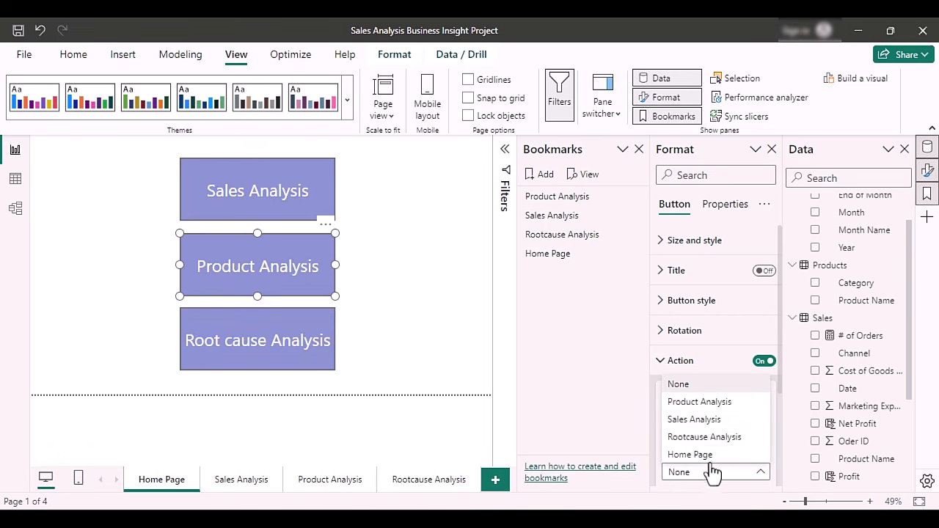
pyautogui.click(709, 403)
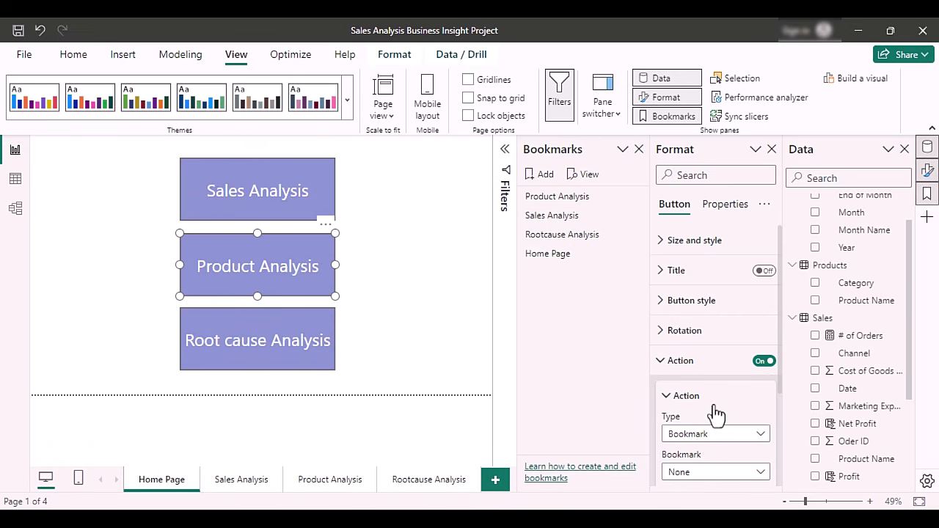
# Set the Root cause Analysis button's action type to Bookmark and link it to the Rootcause Analysis bookmark.
pyautogui.click(307, 317)
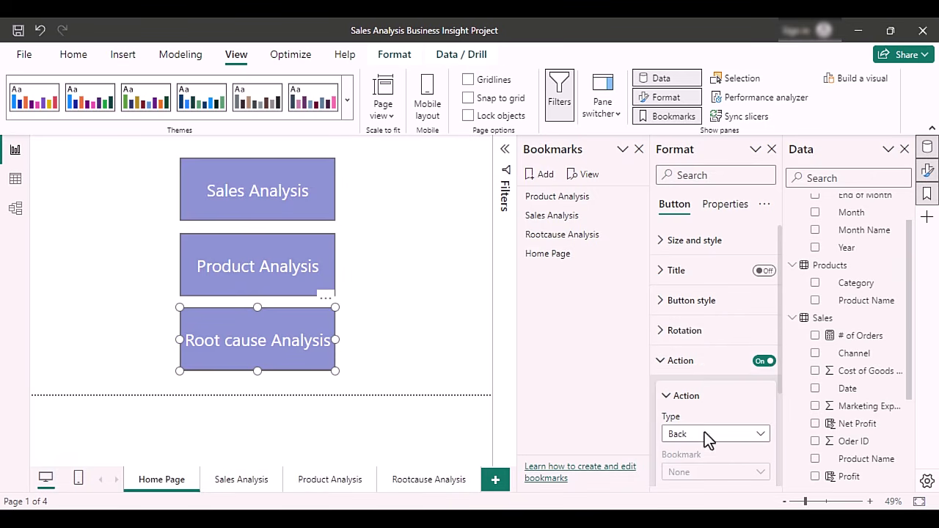
pyautogui.click(708, 434)
pyautogui.click(703, 318)
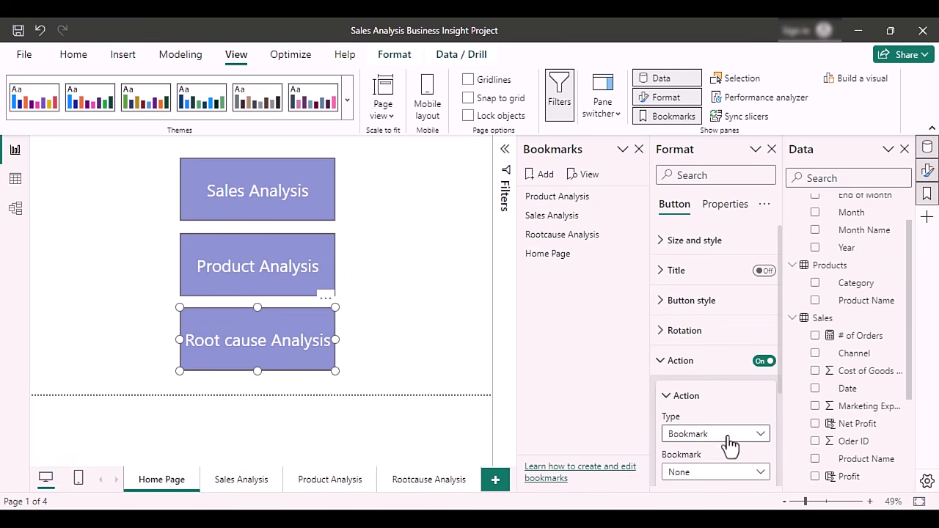
pyautogui.click(730, 473)
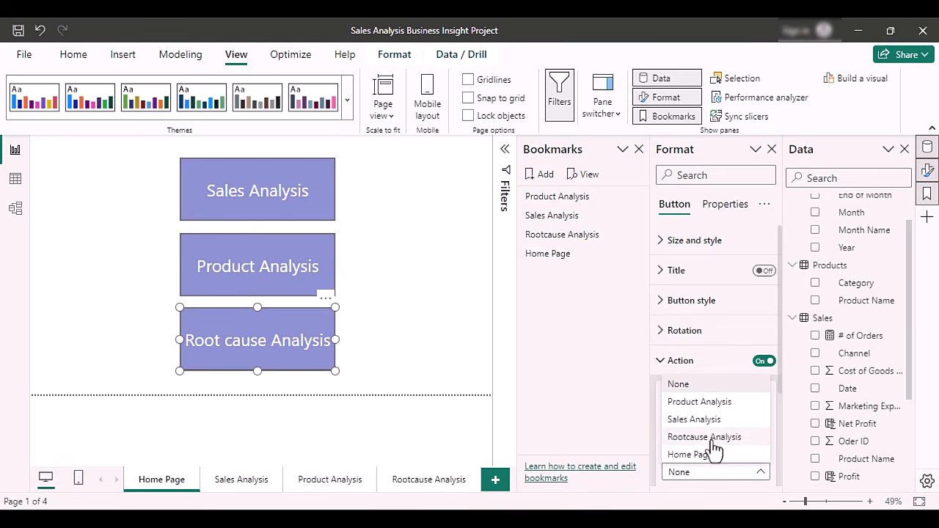
pyautogui.click(709, 439)
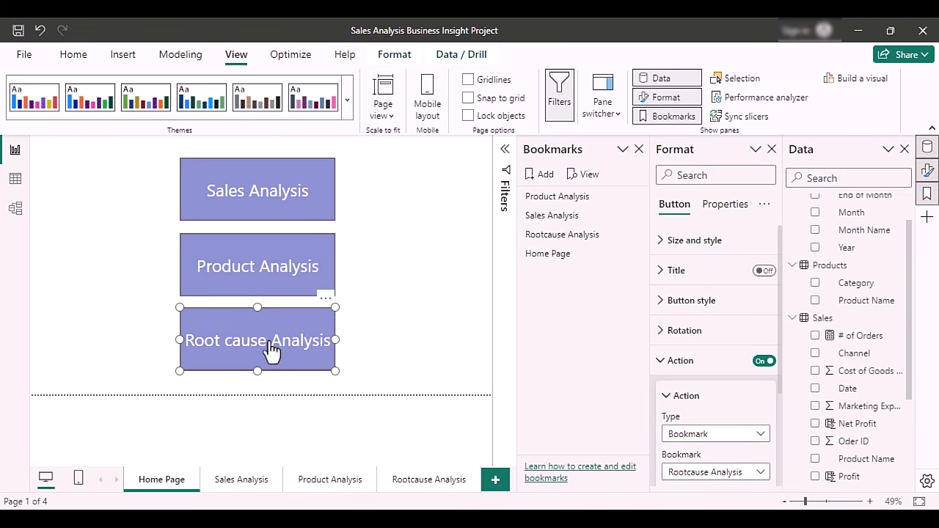
# Follow the Root cause Analysis button to its page and give the Home Page button there a Bookmark action targeting Home Page.
pyautogui.keyDown('ctrl'); pyautogui.click(270, 352); pyautogui.keyUp('ctrl')
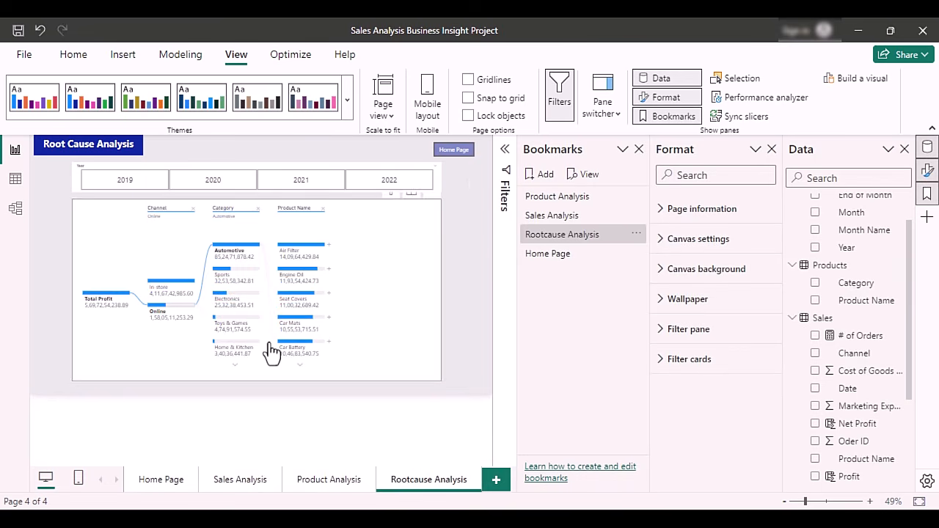
pyautogui.click(462, 156)
pyautogui.click(764, 360)
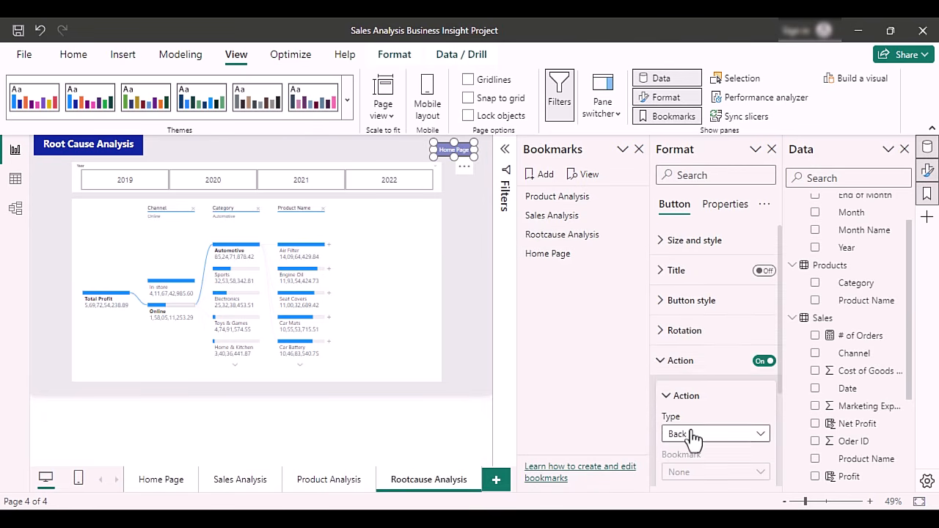
pyautogui.click(695, 437)
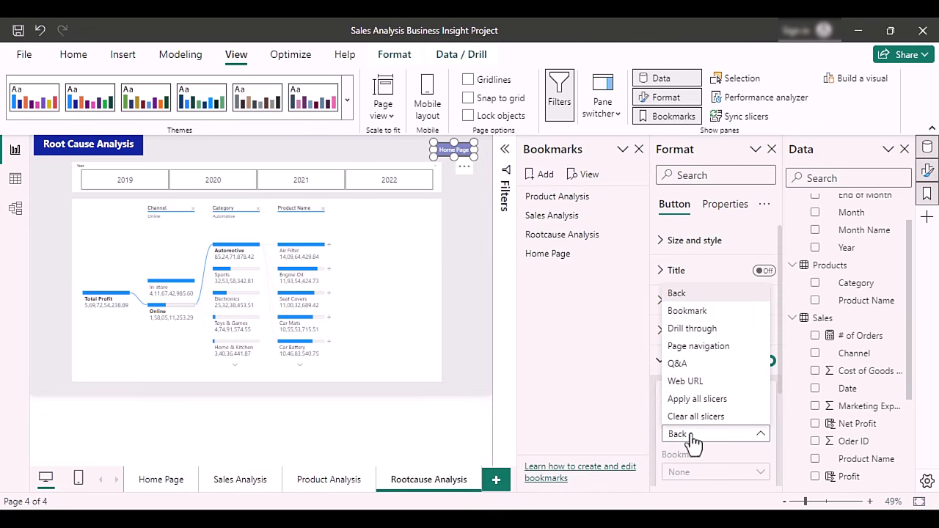
pyautogui.click(690, 311)
pyautogui.click(724, 473)
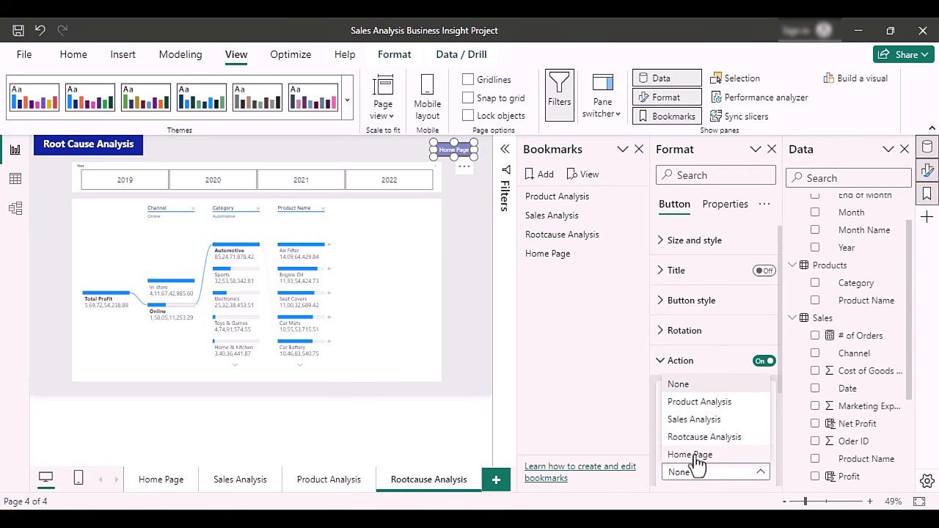
pyautogui.click(697, 453)
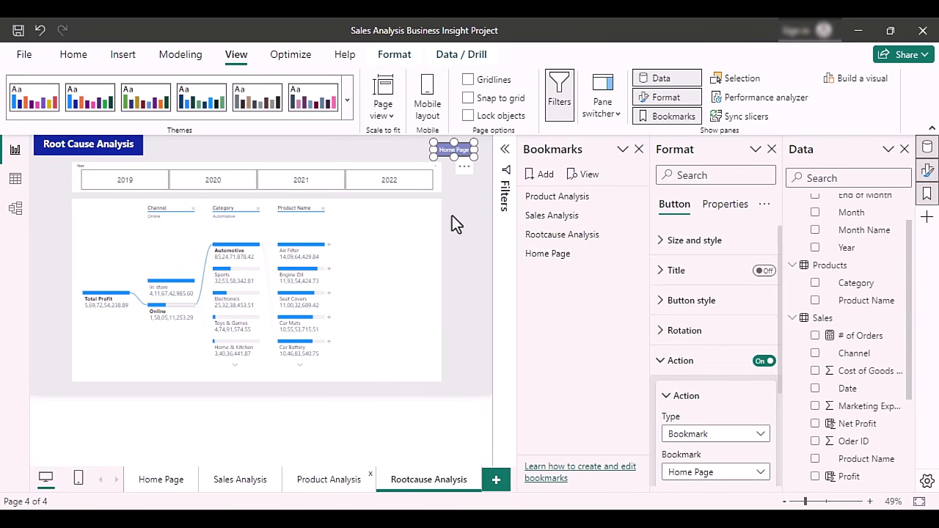
# On the Product Analysis page, turn on the Home Page button's action as a Bookmark targeting Home Page.
pyautogui.click(462, 155)
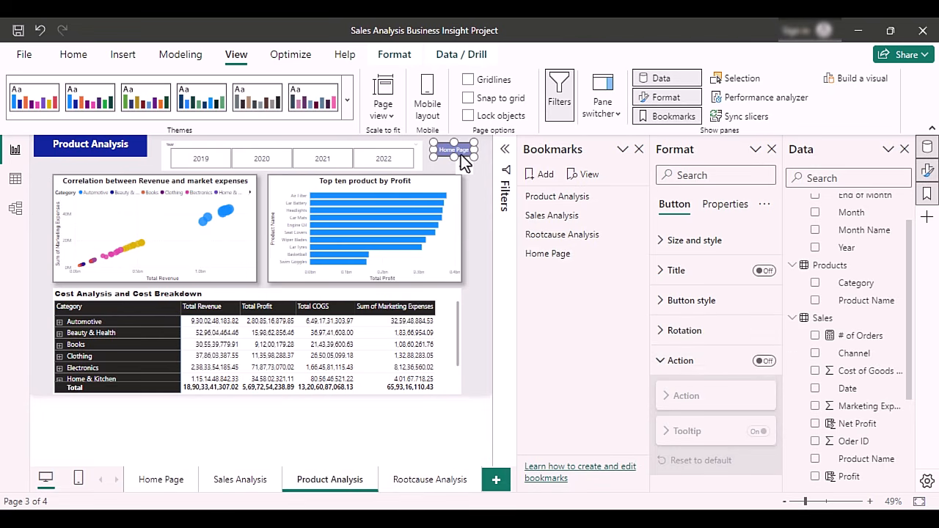
pyautogui.click(765, 361)
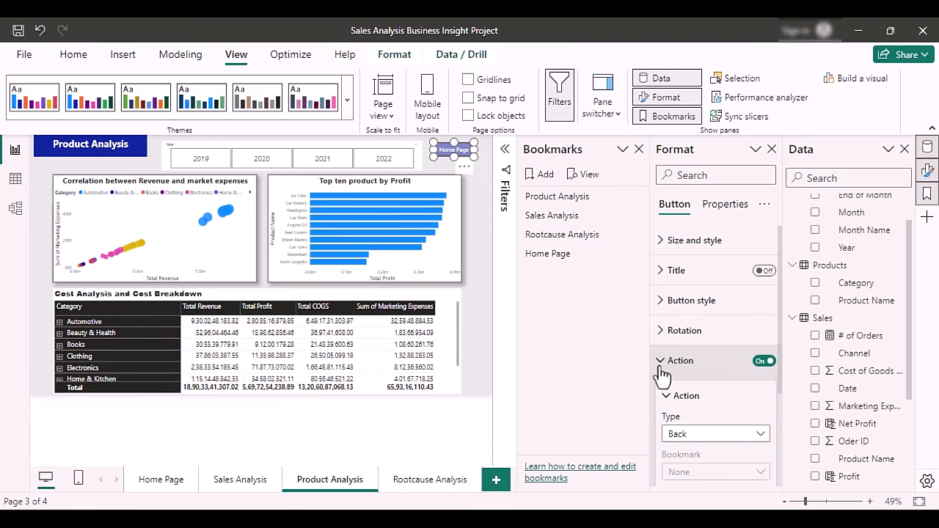
pyautogui.click(710, 438)
pyautogui.click(697, 312)
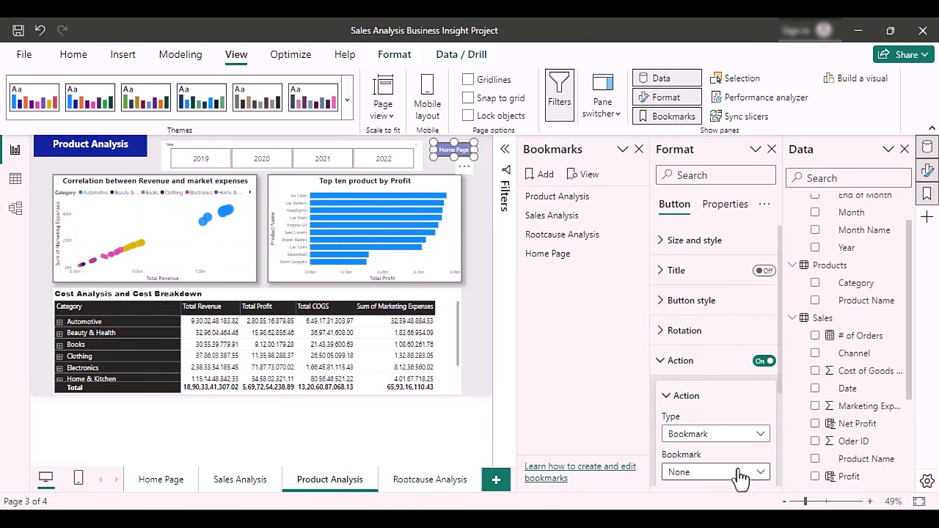
pyautogui.click(737, 476)
pyautogui.click(693, 455)
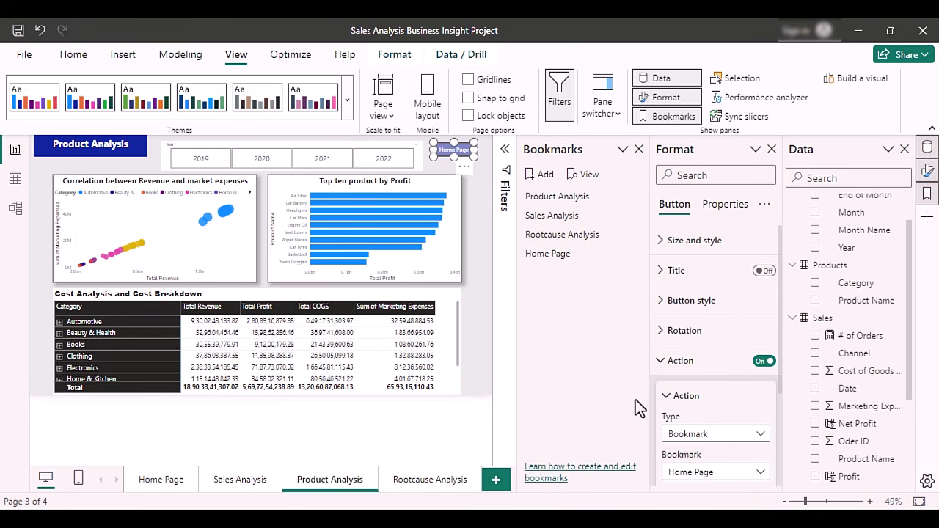
# On the Sales Analysis page, give the Home Page button a Bookmark action targeting Home Page, and close the bookmark list.
pyautogui.click(239, 481)
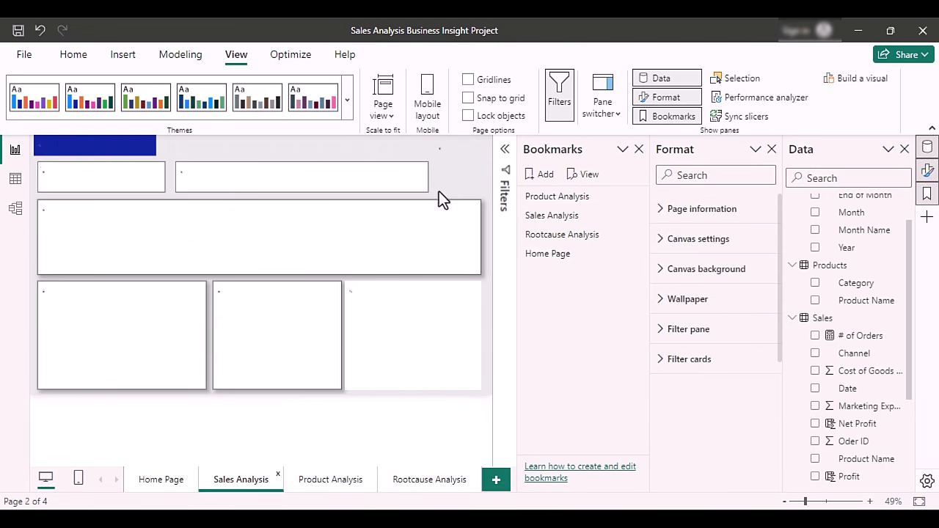
pyautogui.click(450, 150)
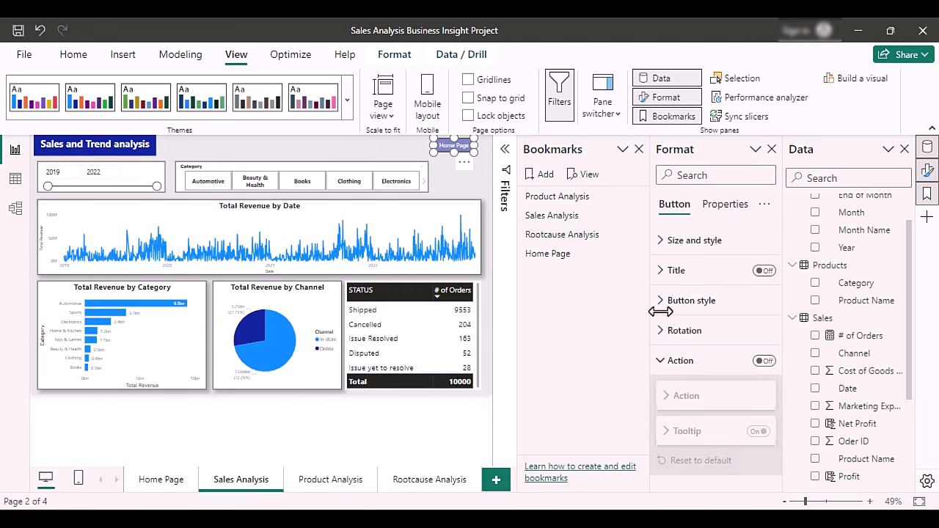
pyautogui.click(764, 360)
pyautogui.click(709, 434)
pyautogui.click(682, 310)
pyautogui.scroll(-2, 734, 440)
pyautogui.click(732, 355)
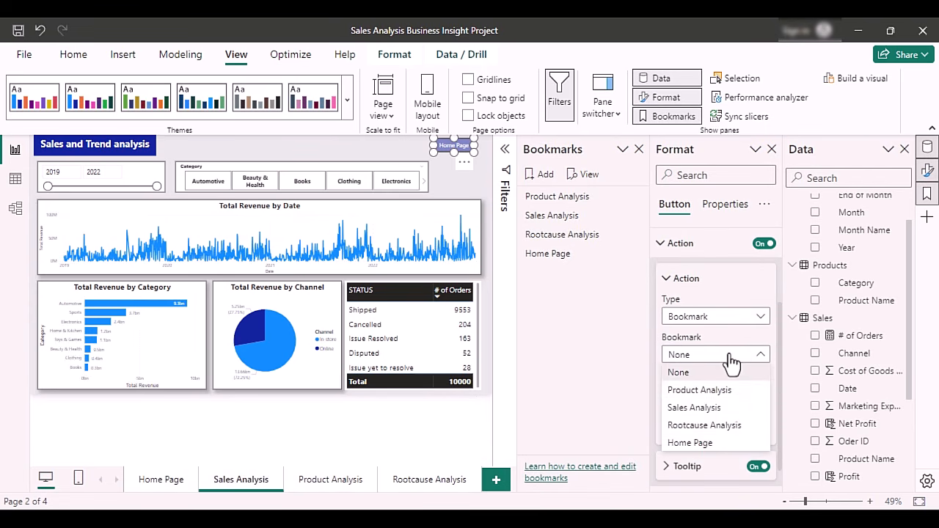
pyautogui.click(713, 444)
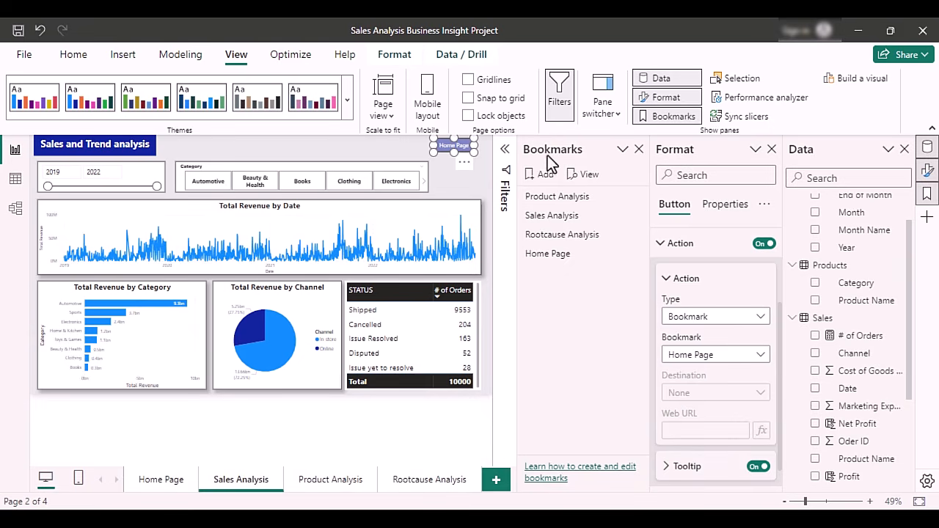
pyautogui.click(639, 150)
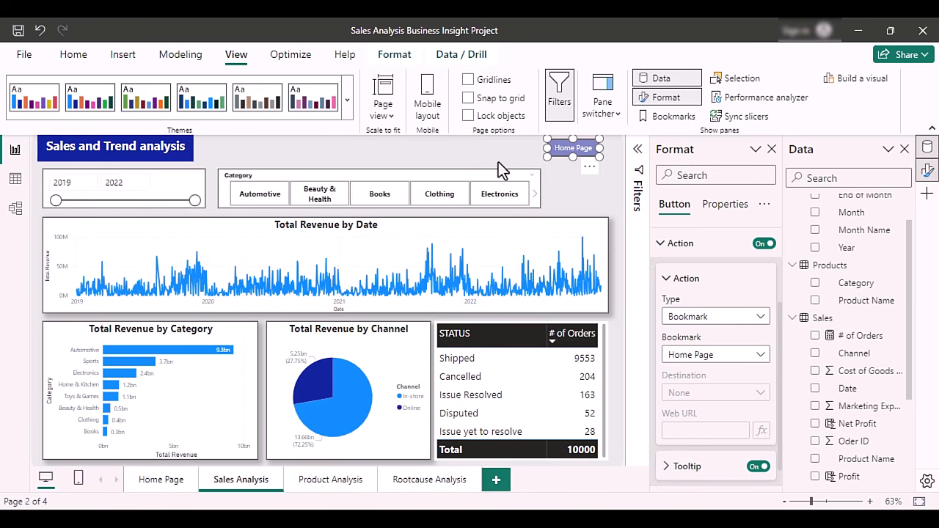
# Test the navigation buttons by going from the Home Page to each of the three analysis pages and back.
pyautogui.keyDown('ctrl'); pyautogui.click(575, 155); pyautogui.keyUp('ctrl')
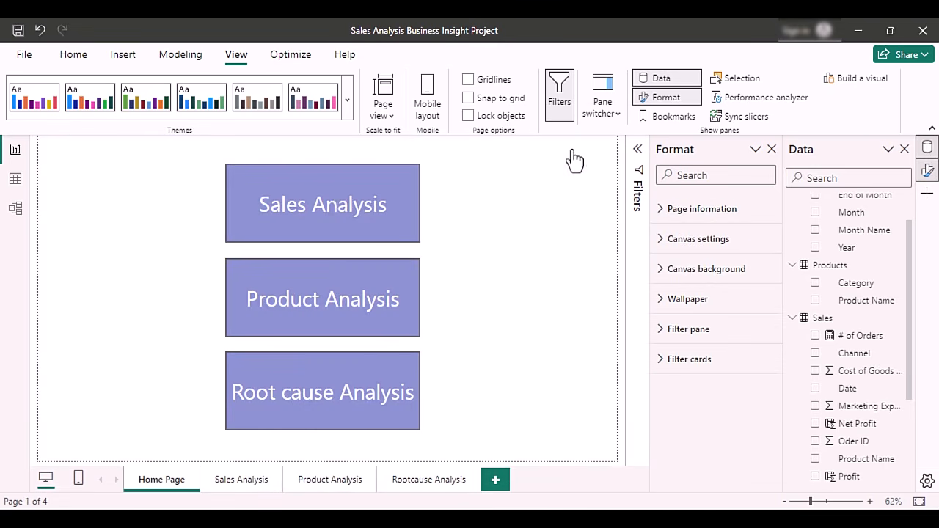
pyautogui.keyDown('ctrl'); pyautogui.click(342, 208); pyautogui.keyUp('ctrl')
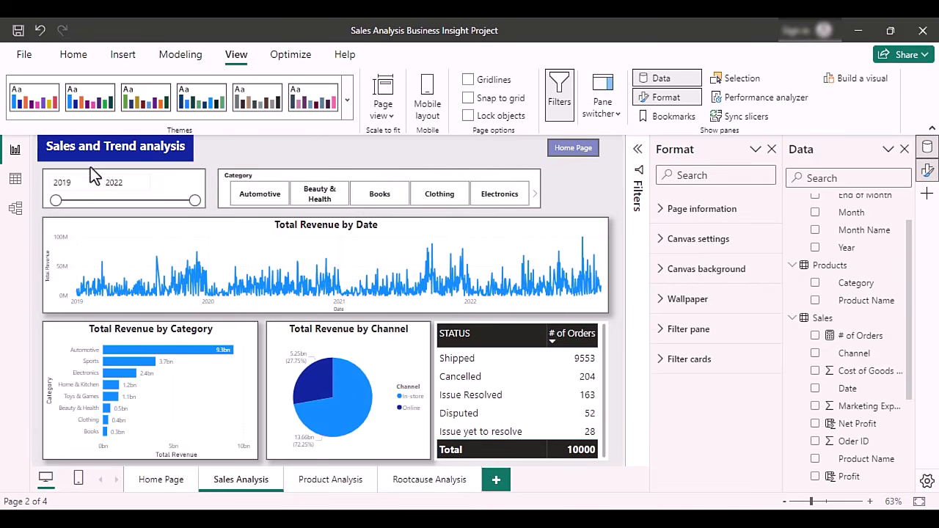
pyautogui.keyDown('ctrl'); pyautogui.click(583, 152); pyautogui.keyUp('ctrl')
pyautogui.keyDown('ctrl'); pyautogui.click(330, 307); pyautogui.keyUp('ctrl')
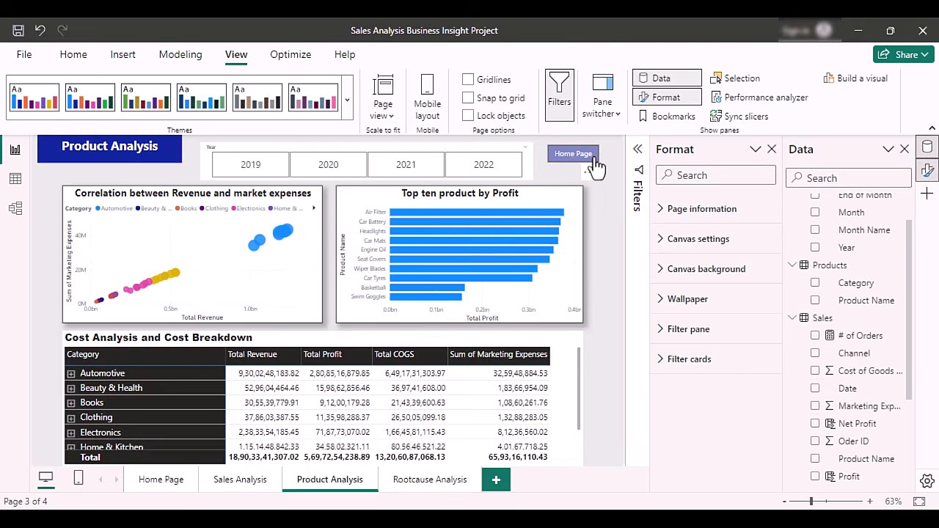
pyautogui.keyDown('ctrl'); pyautogui.click(573, 153); pyautogui.keyUp('ctrl')
pyautogui.keyDown('ctrl'); pyautogui.click(317, 408); pyautogui.keyUp('ctrl')
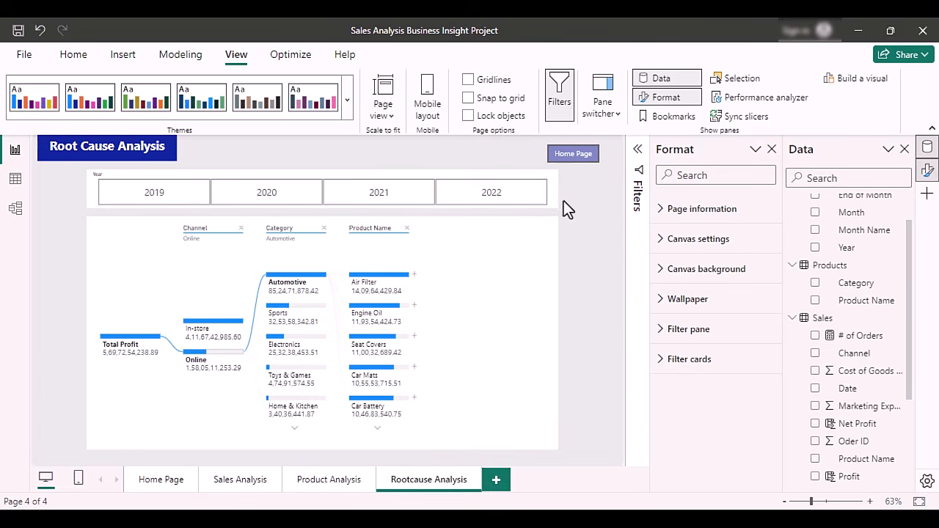
pyautogui.keyDown('ctrl'); pyautogui.click(588, 160); pyautogui.keyUp('ctrl')
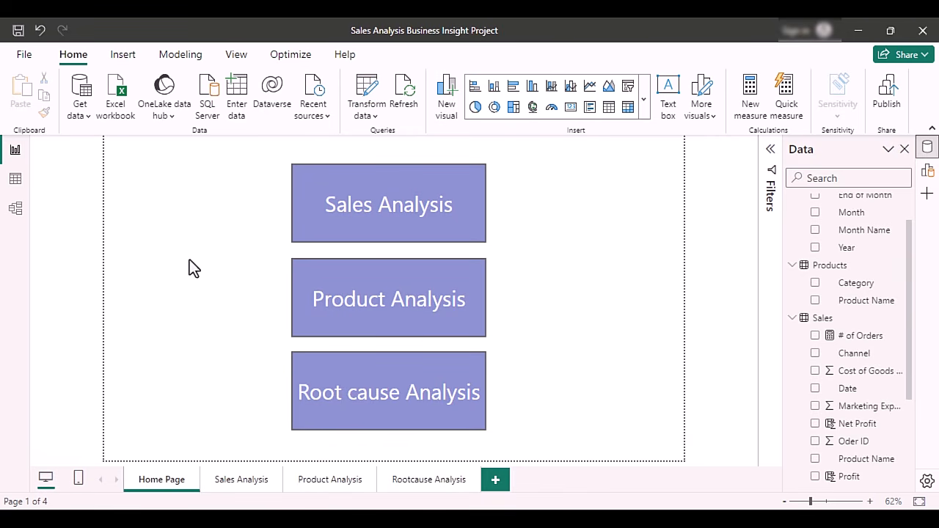
# Follow the Sales Analysis button to its page and review the Total Revenue by Category and Total Revenue by Channel charts.
pyautogui.keyDown('ctrl'); pyautogui.click(336, 223); pyautogui.keyUp('ctrl')
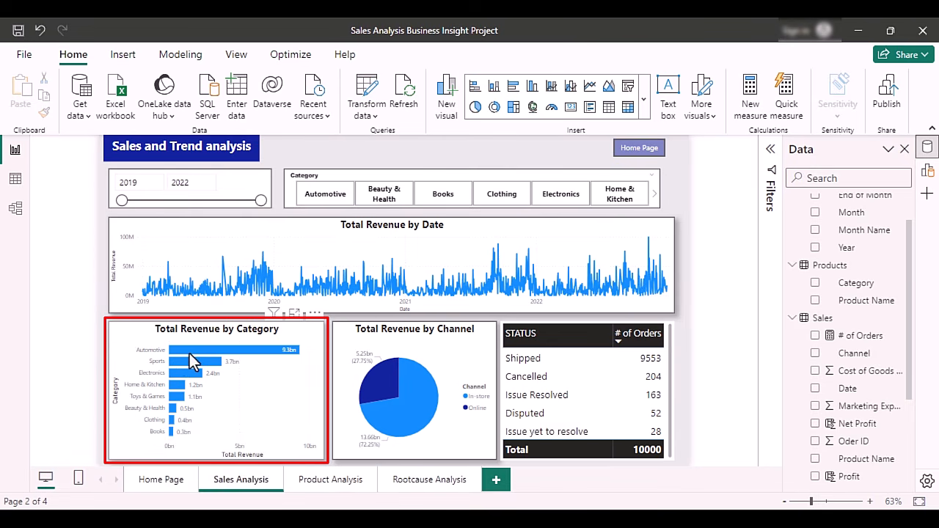
pyautogui.moveTo(191, 353)
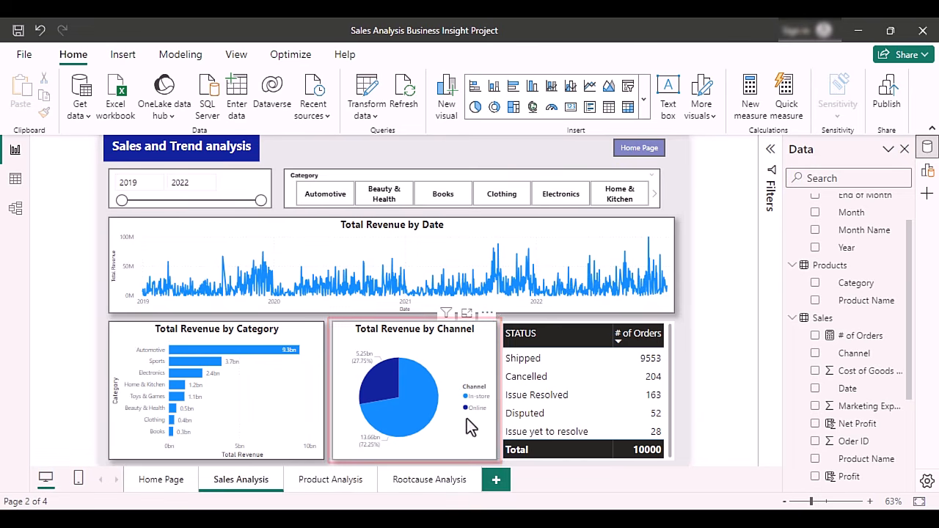
pyautogui.moveTo(414, 398)
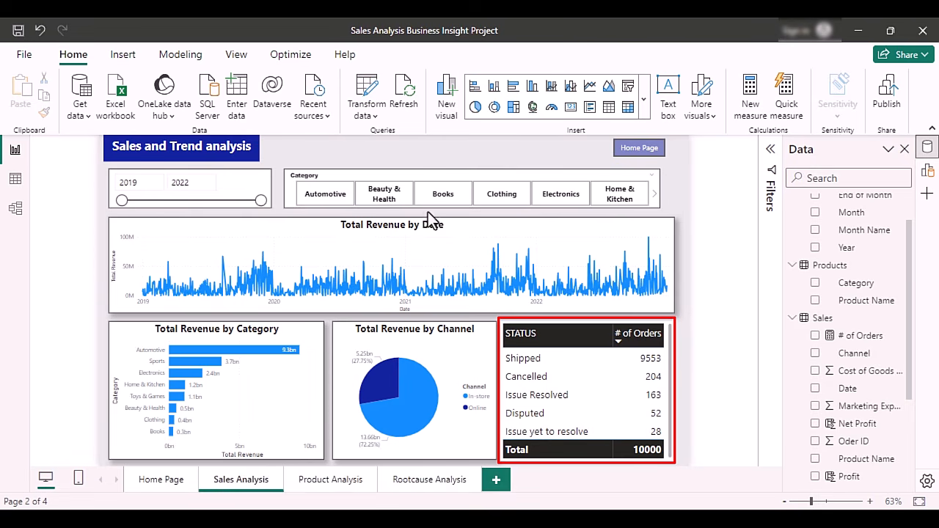
# Test the Category slicer by filtering the Sales Analysis page by Books, Clothing, Electronics, Beauty & Health, Automotive and Home & Kitchen.
pyautogui.click(444, 197)
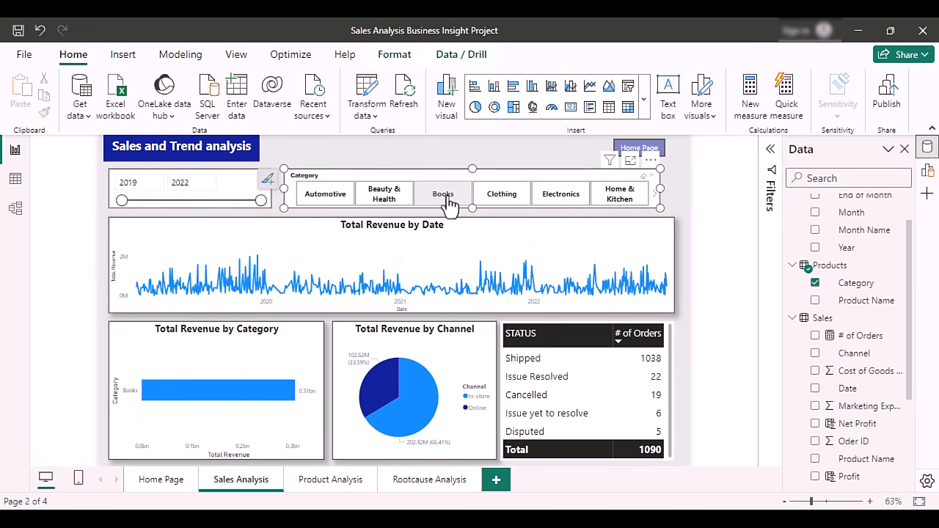
pyautogui.click(500, 199)
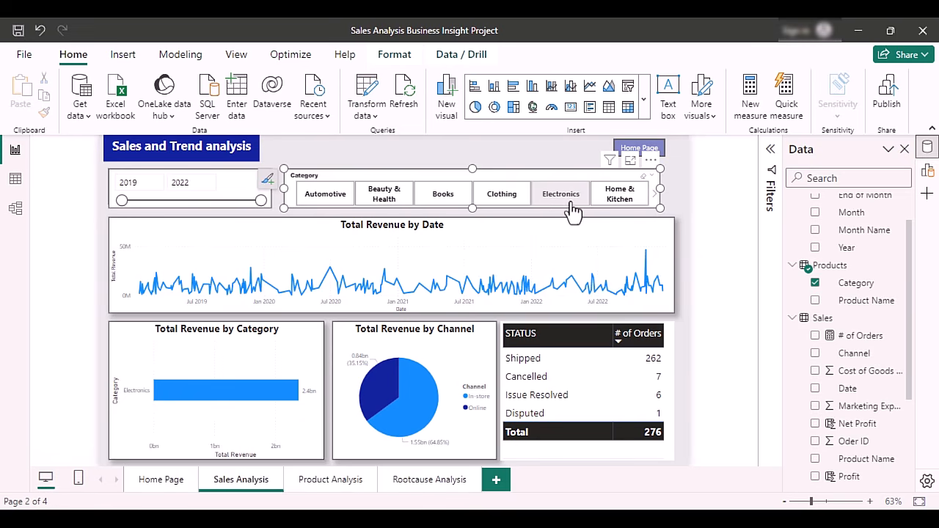
pyautogui.click(619, 203)
pyautogui.click(568, 205)
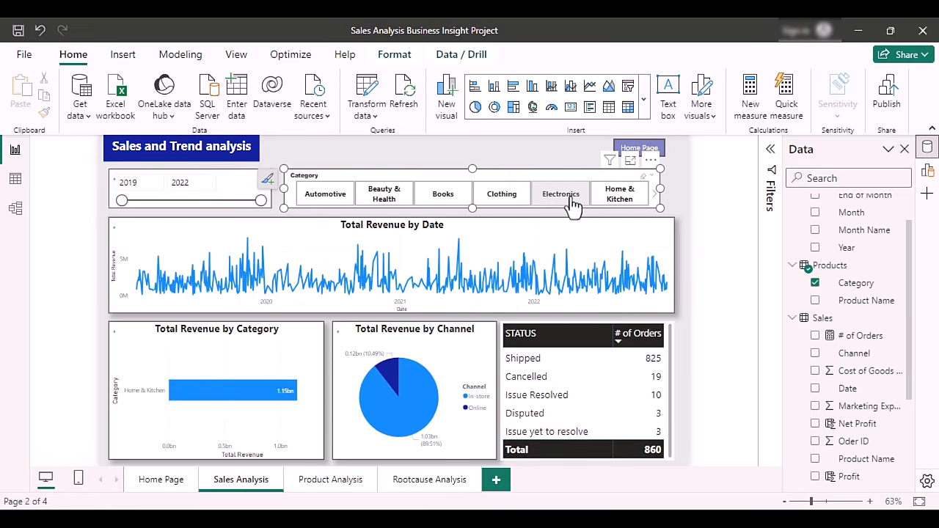
pyautogui.click(507, 200)
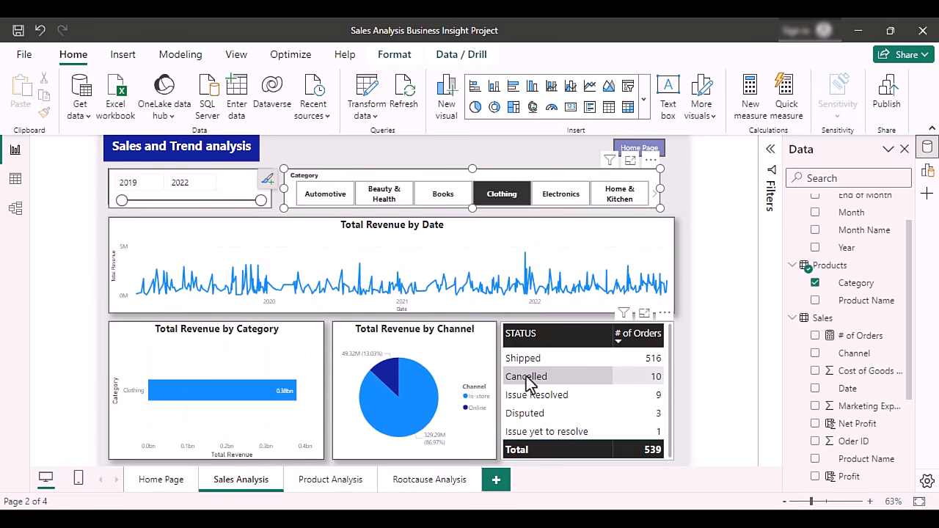
pyautogui.click(449, 202)
pyautogui.click(383, 203)
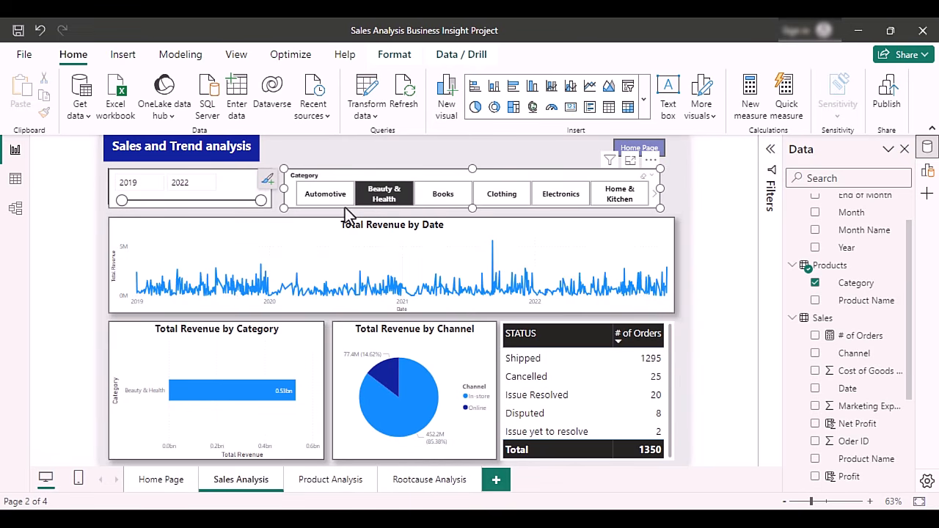
pyautogui.click(315, 195)
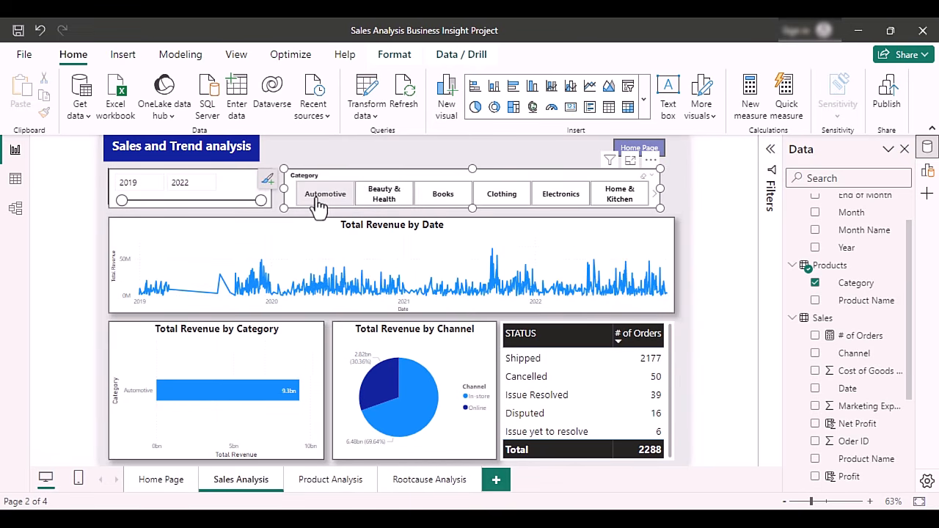
pyautogui.click(478, 200)
pyautogui.click(564, 202)
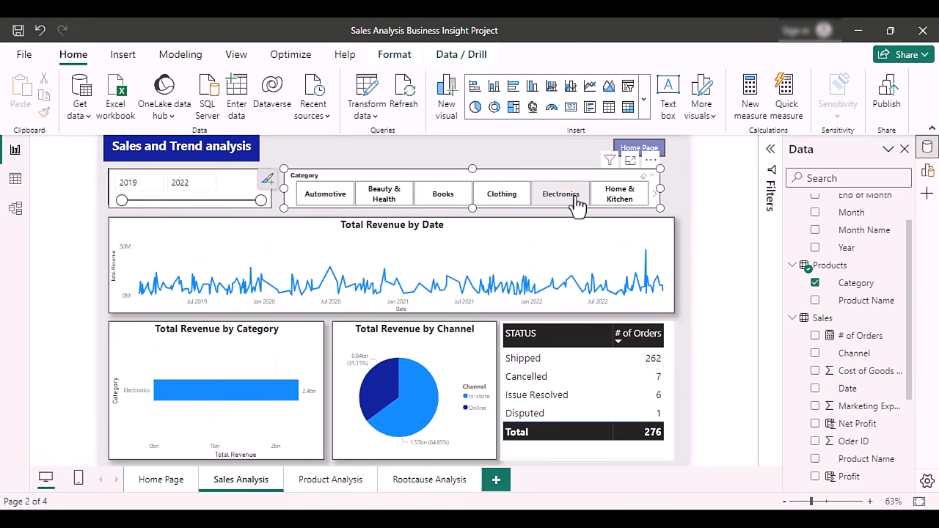
pyautogui.click(615, 200)
# Try narrower year ranges on the year slider, restore it to 2019–2022, and clear the Category slicer's selection.
pyautogui.moveTo(260, 200); pyautogui.dragTo(214, 200)
pyautogui.moveTo(122, 200); pyautogui.dragTo(261, 201)
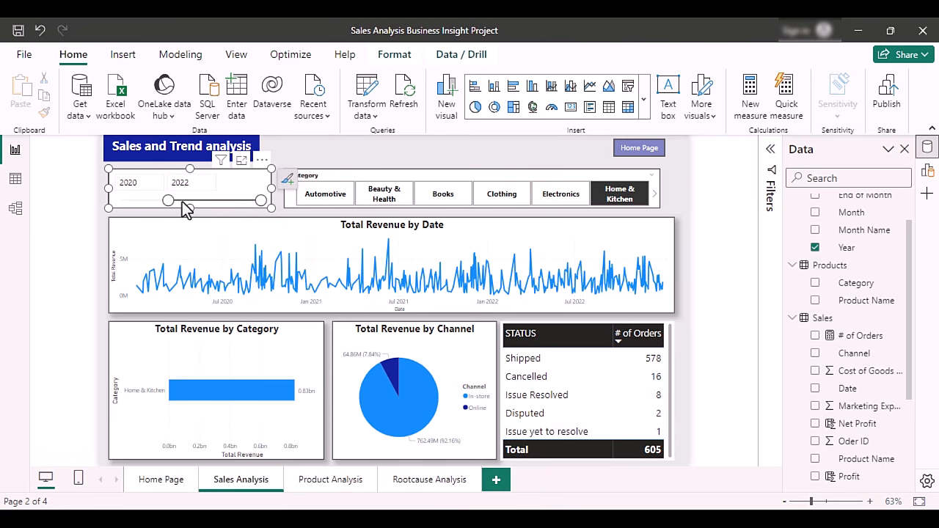
pyautogui.moveTo(168, 202); pyautogui.dragTo(145, 211)
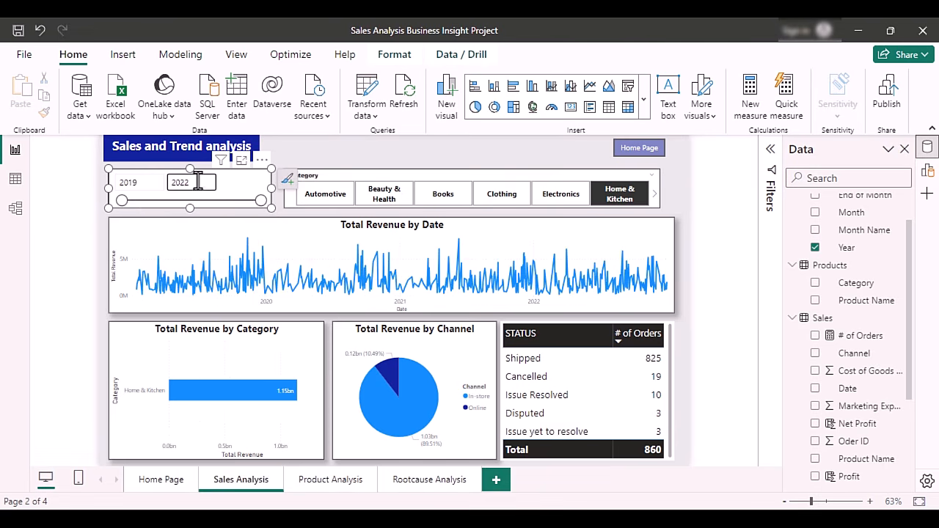
pyautogui.click(644, 177)
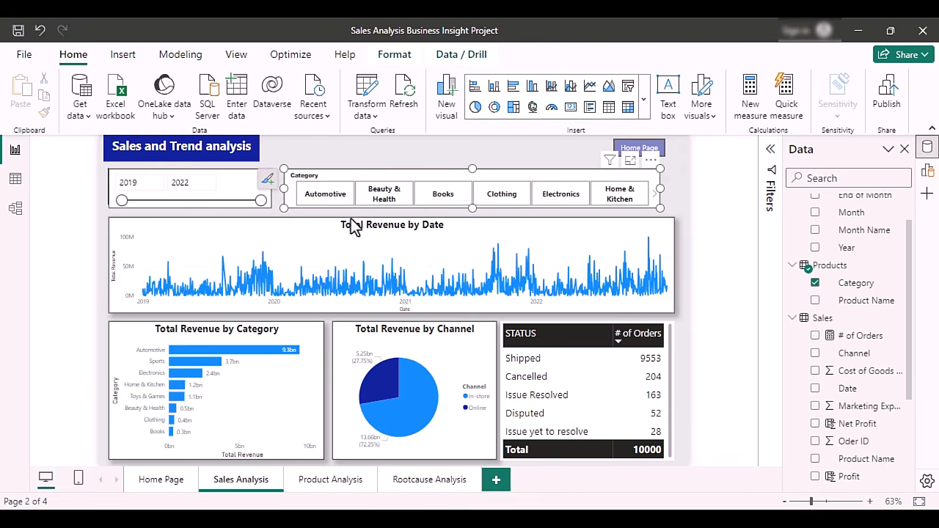
# On the Product Analysis page, review the Top ten product by Profit chart and expand Automotive in the cost breakdown table.
pyautogui.click(332, 481)
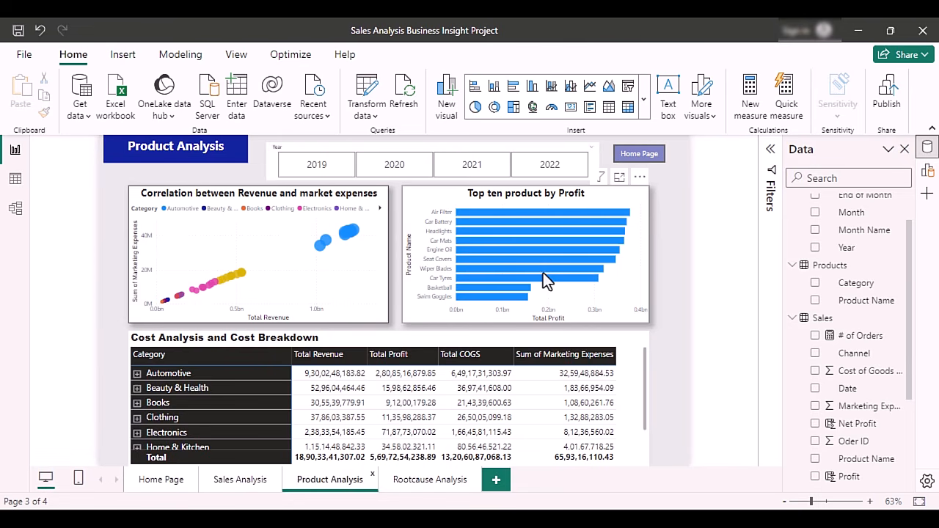
pyautogui.moveTo(543, 273)
pyautogui.click(137, 374)
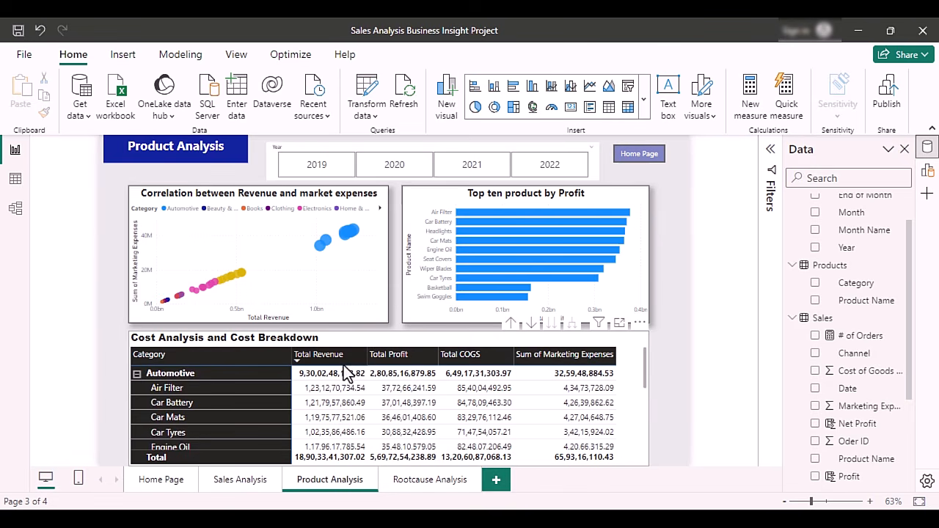
# Test the Year slicer on the Product Analysis page by switching among 2019, 2020, 2021 and 2022, finishing on 2019.
pyautogui.click(389, 182)
pyautogui.click(411, 180)
pyautogui.click(488, 178)
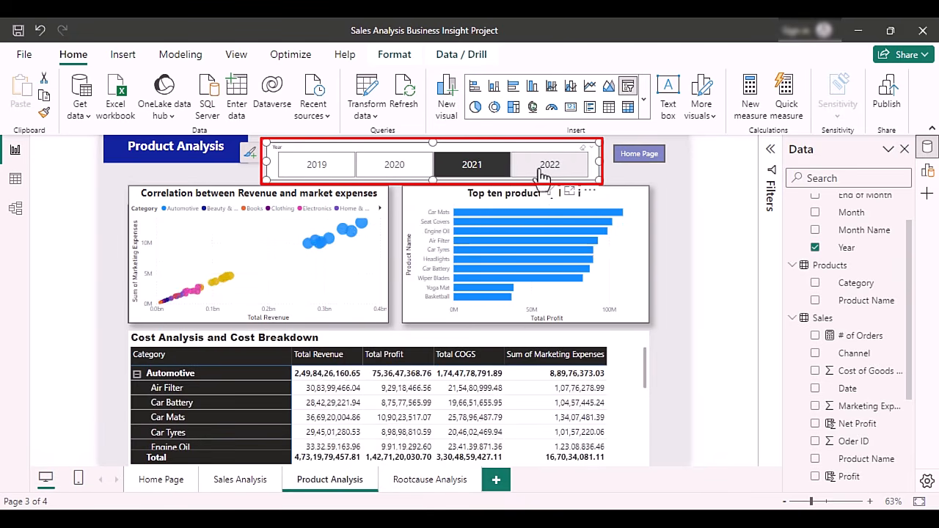
pyautogui.click(540, 176)
pyautogui.click(473, 174)
pyautogui.click(409, 178)
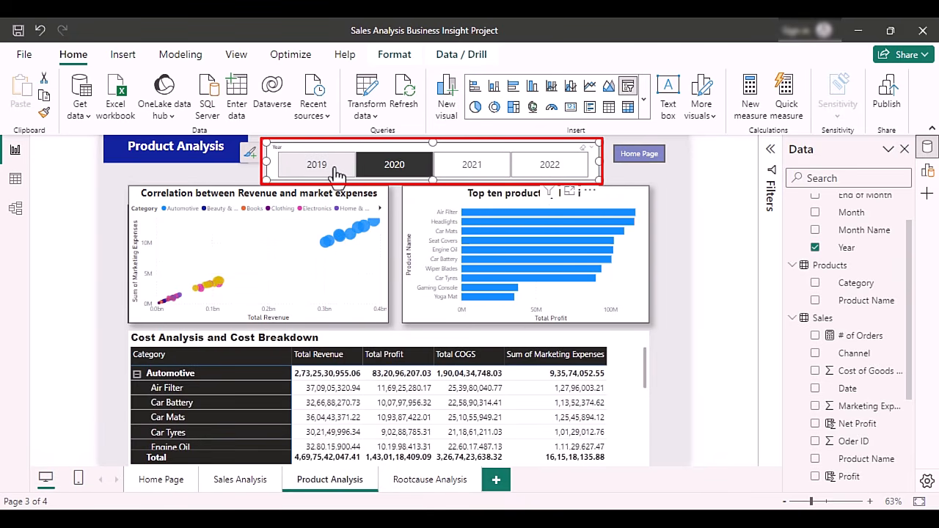
pyautogui.click(335, 172)
pyautogui.click(405, 169)
pyautogui.click(475, 170)
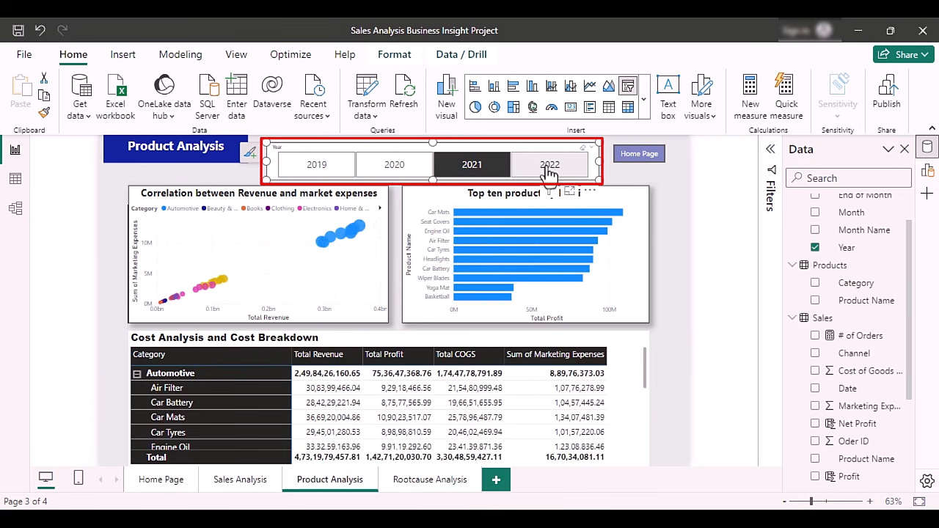
pyautogui.click(554, 171)
pyautogui.click(478, 172)
pyautogui.click(392, 172)
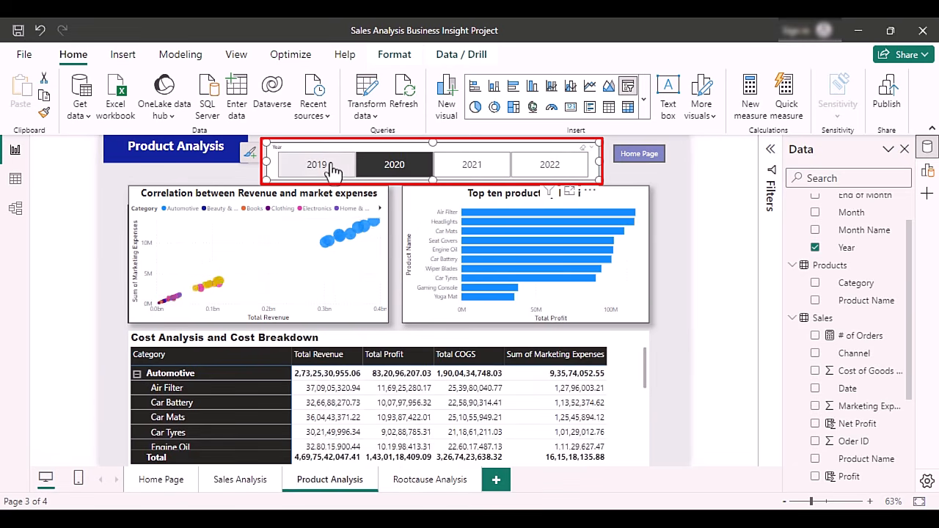
pyautogui.click(332, 170)
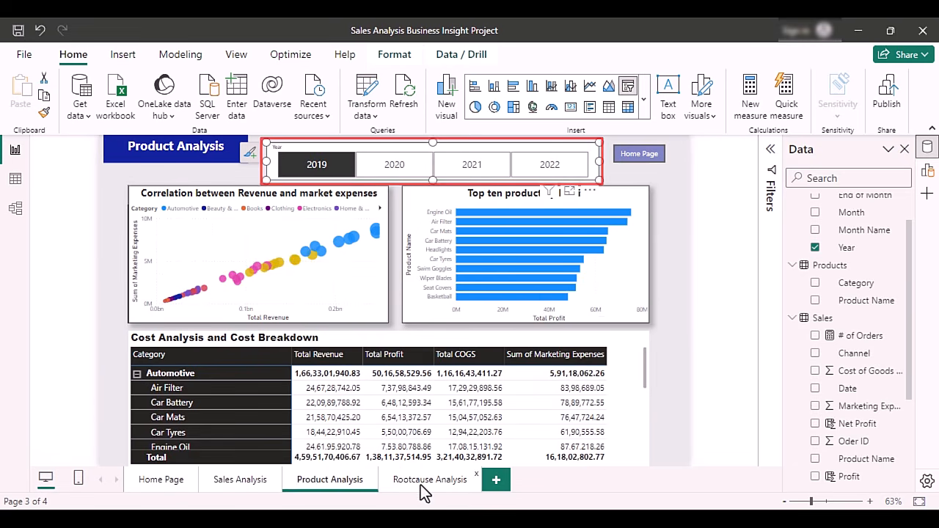
# On the Rootcause Analysis page, clear the year selection and break down In-store profit by Electronics, Home & Kitchen, Sports and Automotive.
pyautogui.click(425, 480)
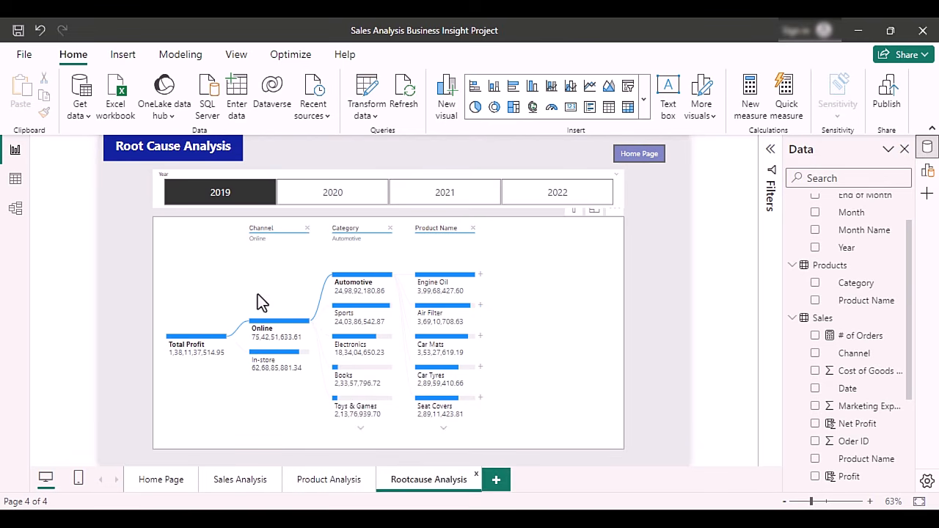
pyautogui.click(609, 182)
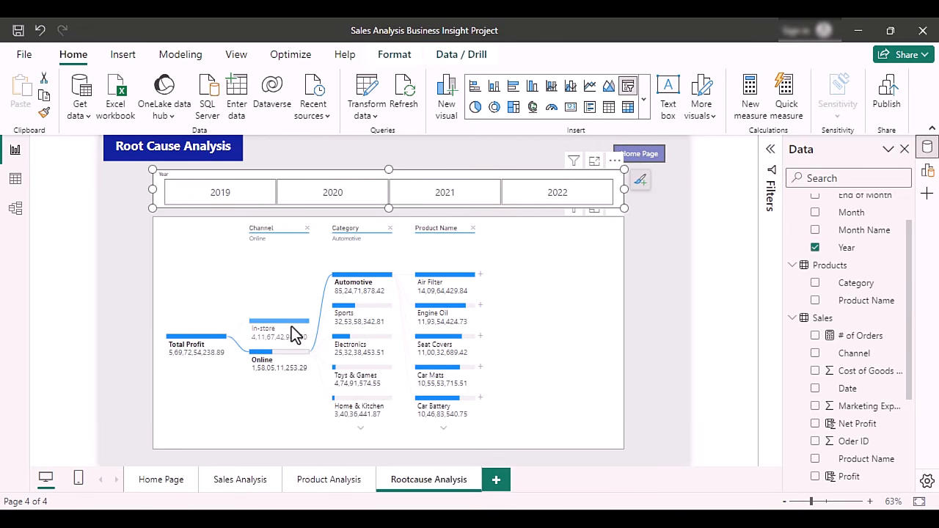
pyautogui.click(291, 329)
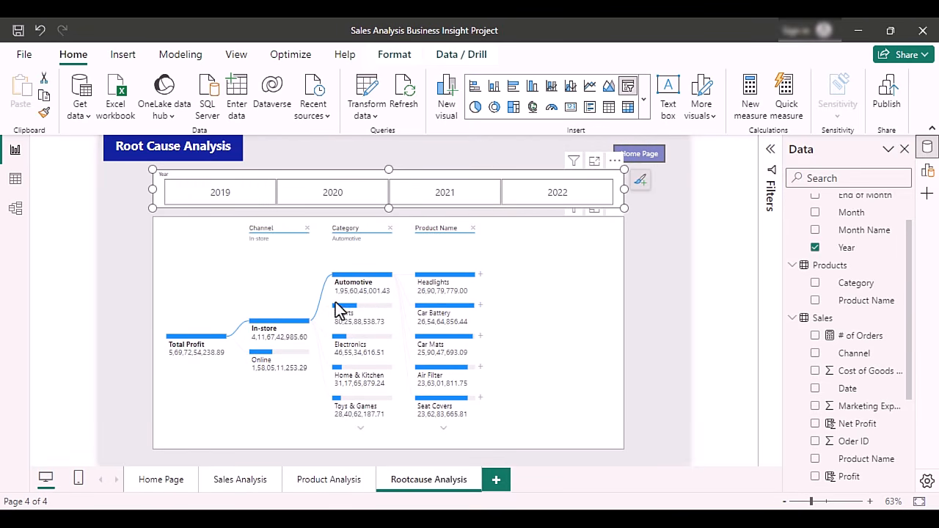
pyautogui.click(373, 345)
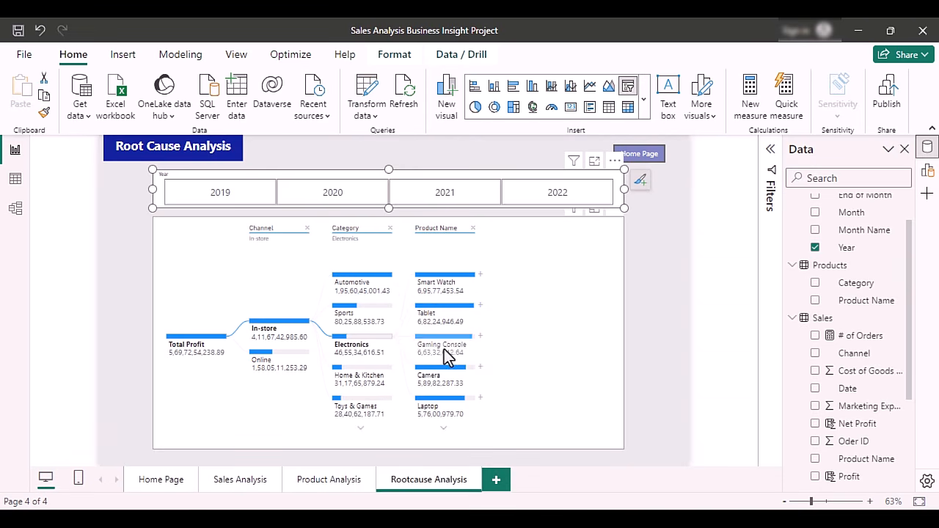
pyautogui.click(356, 371)
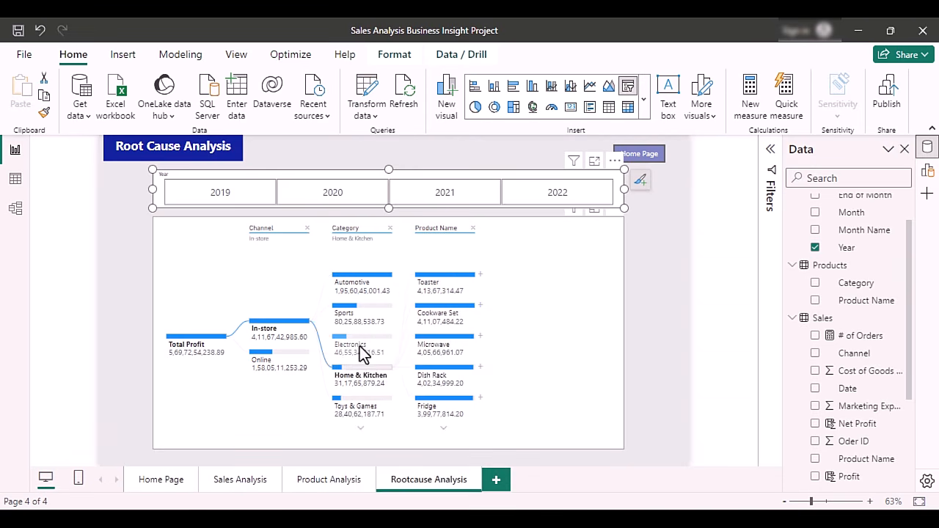
pyautogui.click(358, 308)
pyautogui.click(358, 284)
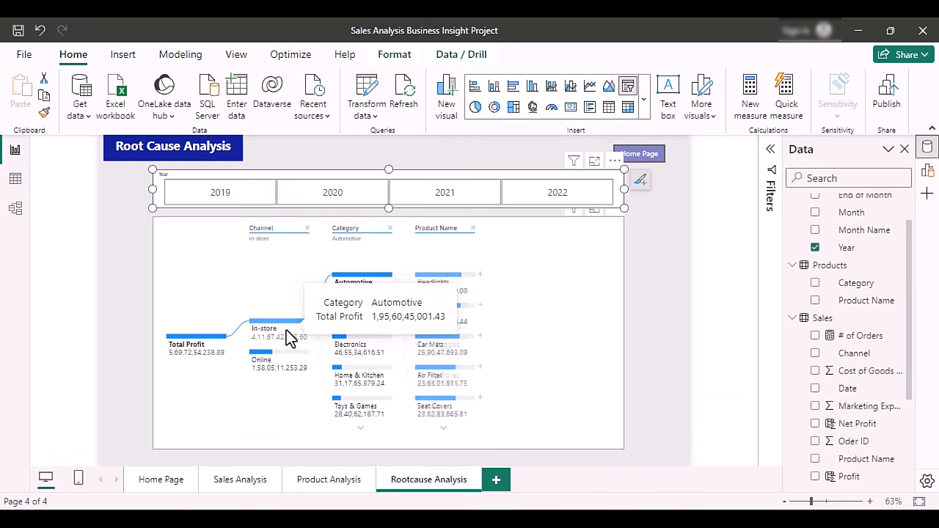
# Highlight the In-store node in the decomposition tree and examine the path from Total Profit to the Headlights product.
pyautogui.click(270, 337)
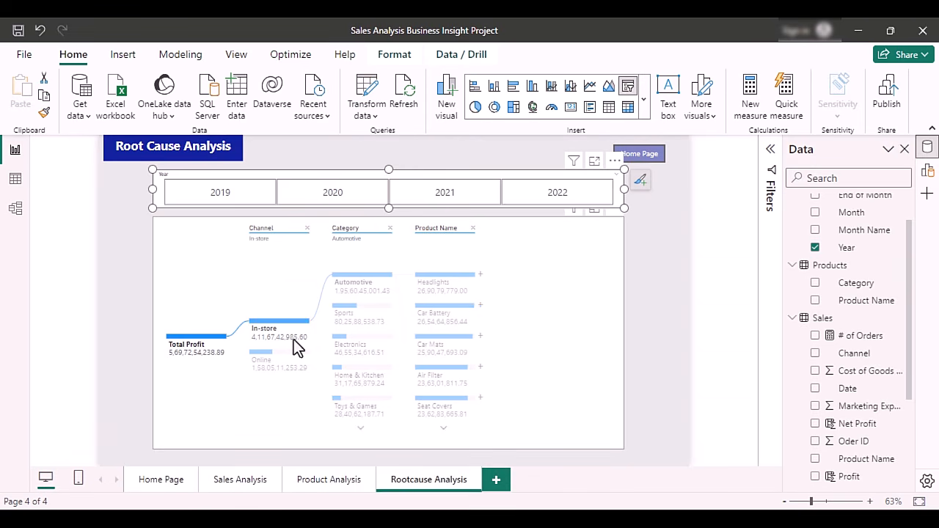
pyautogui.moveTo(188, 342)
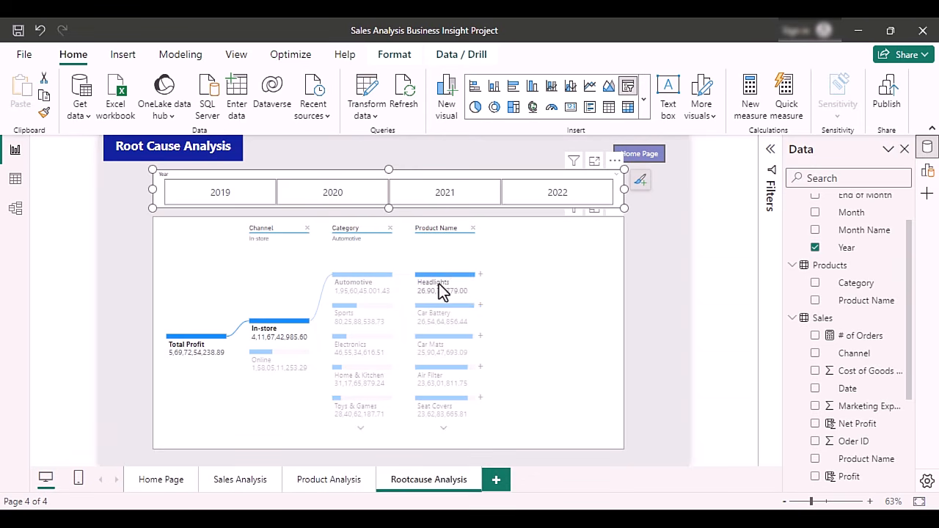
pyautogui.moveTo(446, 289)
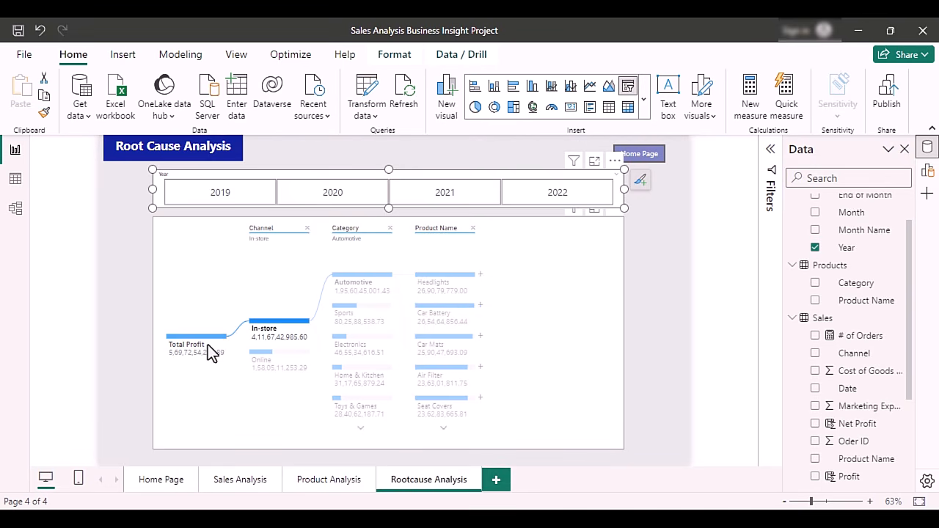
# Filter the decomposition tree by 2019, 2020, 2021 and 2022 in turn, and clear the Year slicer's selection.
pyautogui.click(222, 210)
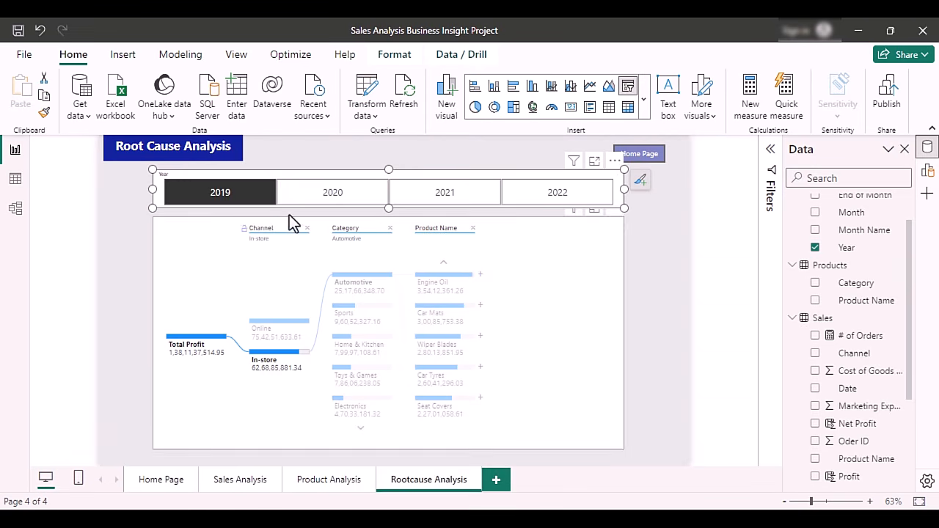
pyautogui.click(305, 196)
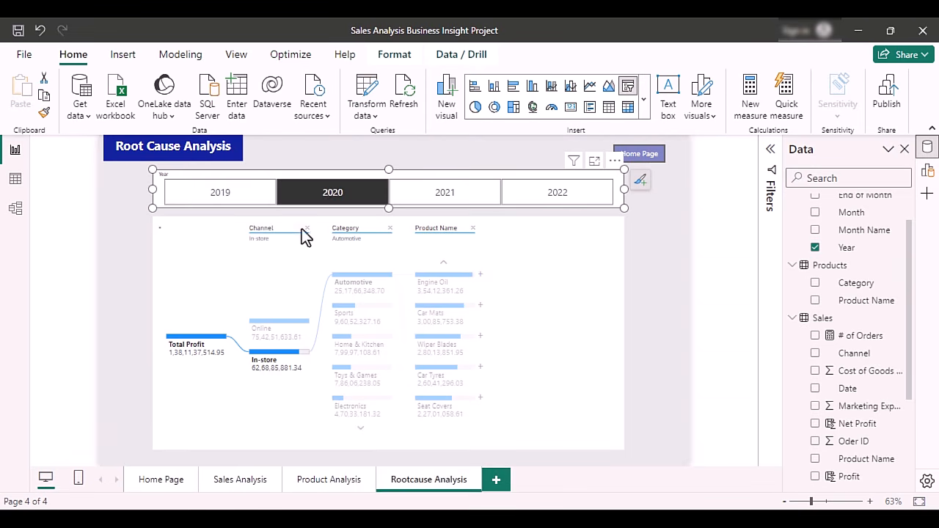
pyautogui.click(447, 202)
pyautogui.click(555, 200)
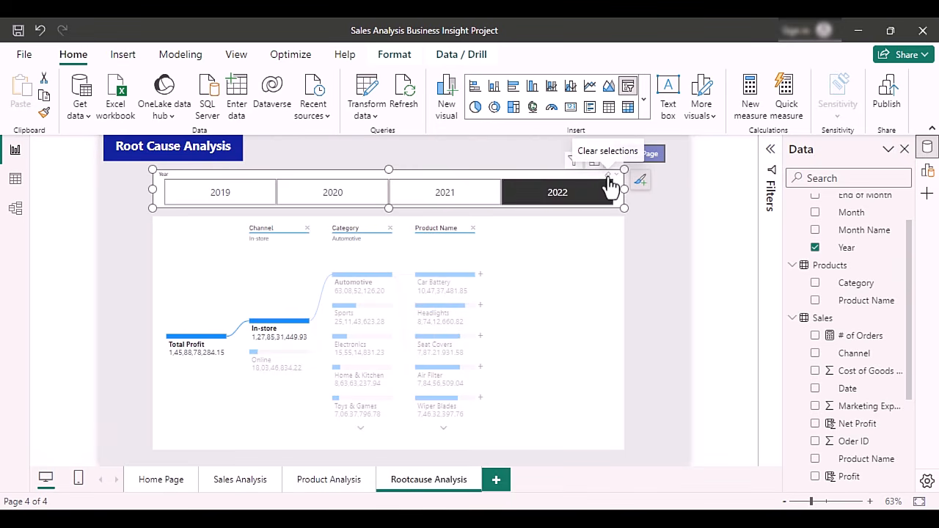
pyautogui.click(608, 176)
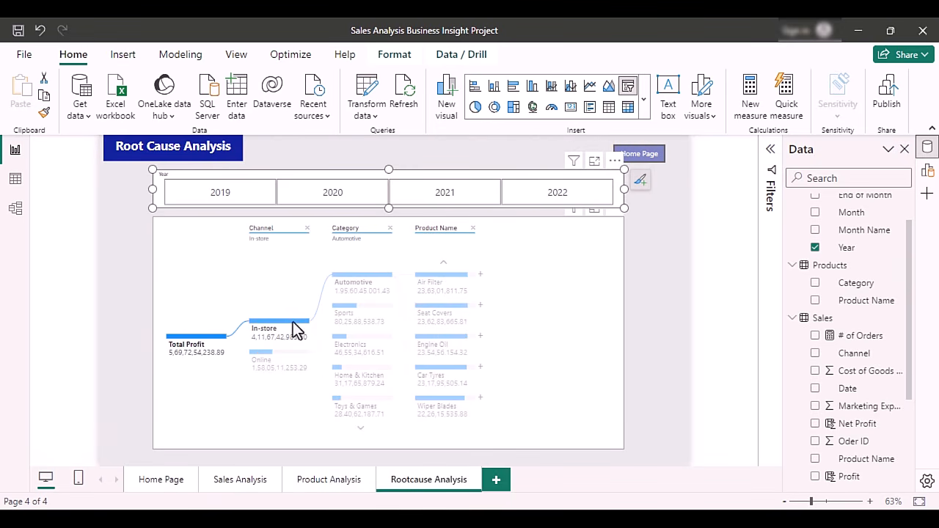
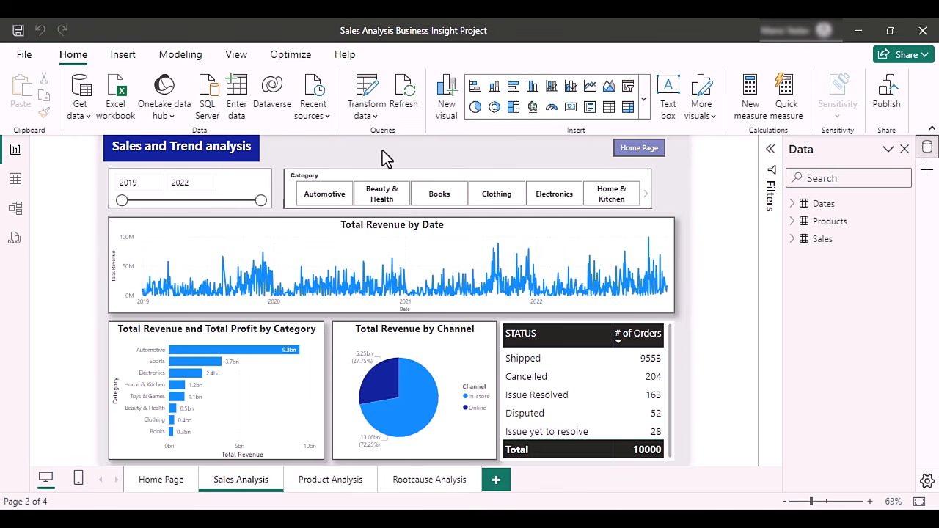
# Change the Category slicer's style on the Sales Analysis page from tiles to Dropdown.
pyautogui.click(372, 176)
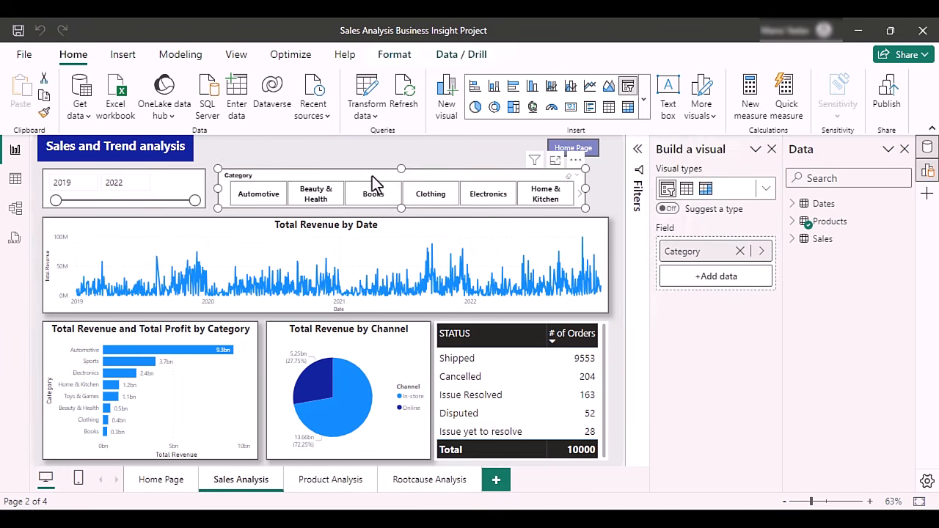
pyautogui.click(201, 181)
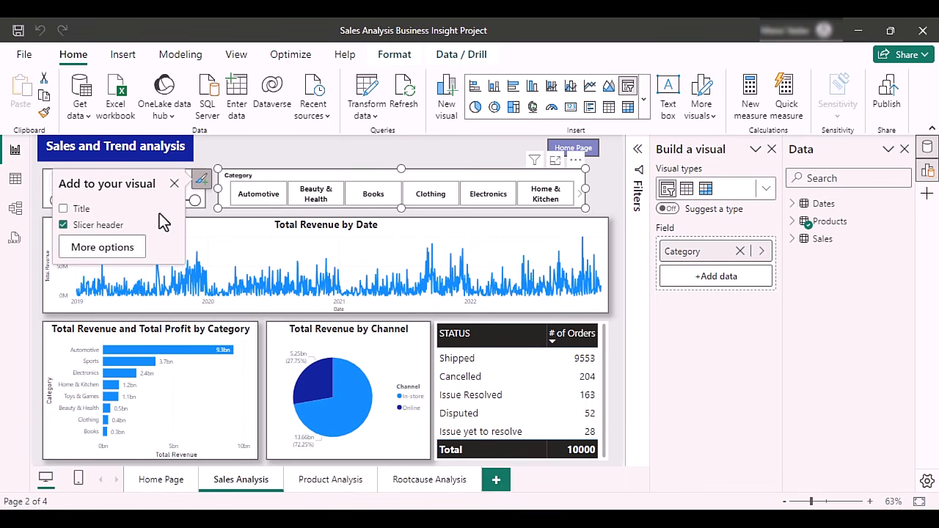
pyautogui.click(110, 245)
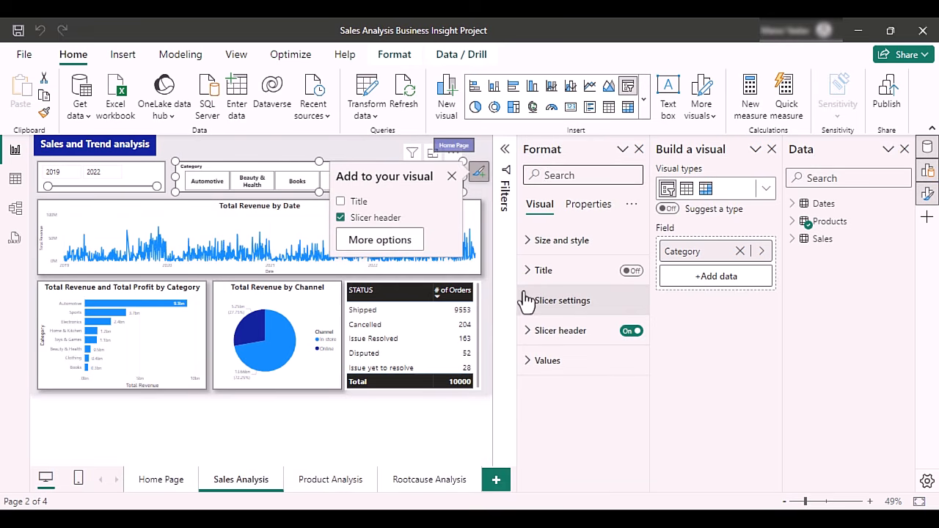
pyautogui.click(529, 301)
pyautogui.click(566, 375)
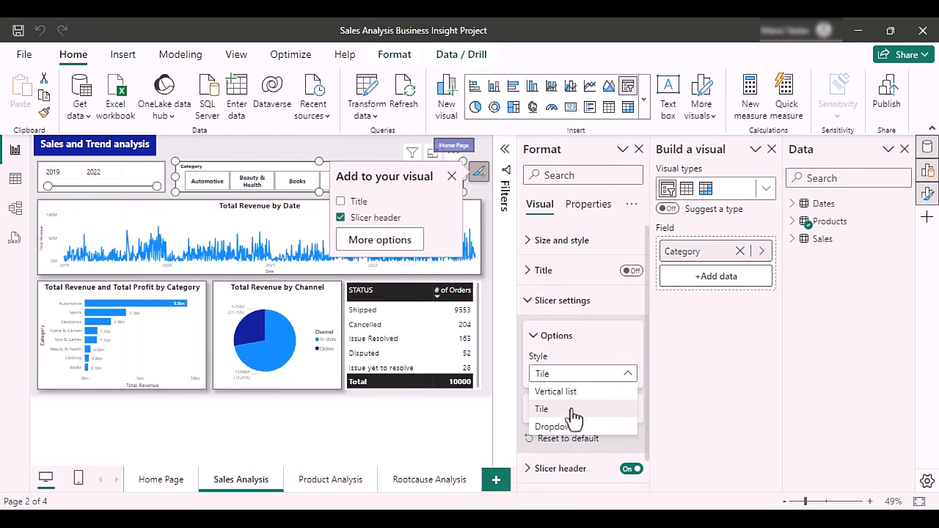
pyautogui.click(556, 427)
pyautogui.click(314, 149)
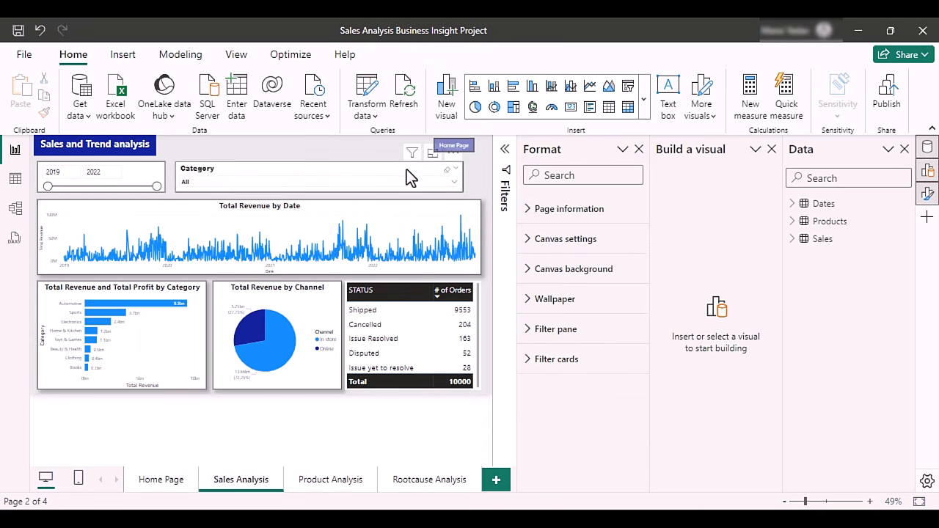
# Narrow the Category slicer to a compact box beside the year slicer, freeing the rest of that row.
pyautogui.click(463, 178)
pyautogui.moveTo(464, 177); pyautogui.dragTo(236, 184)
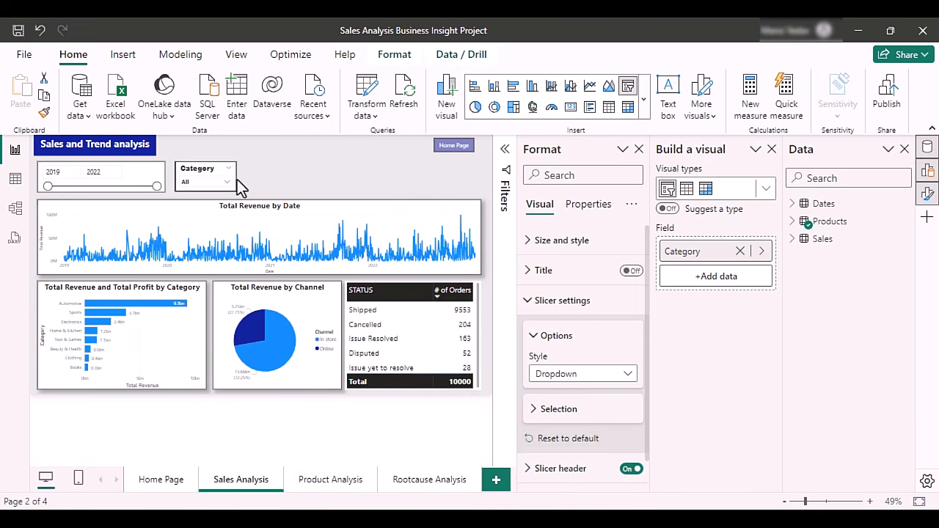
pyautogui.click(315, 176)
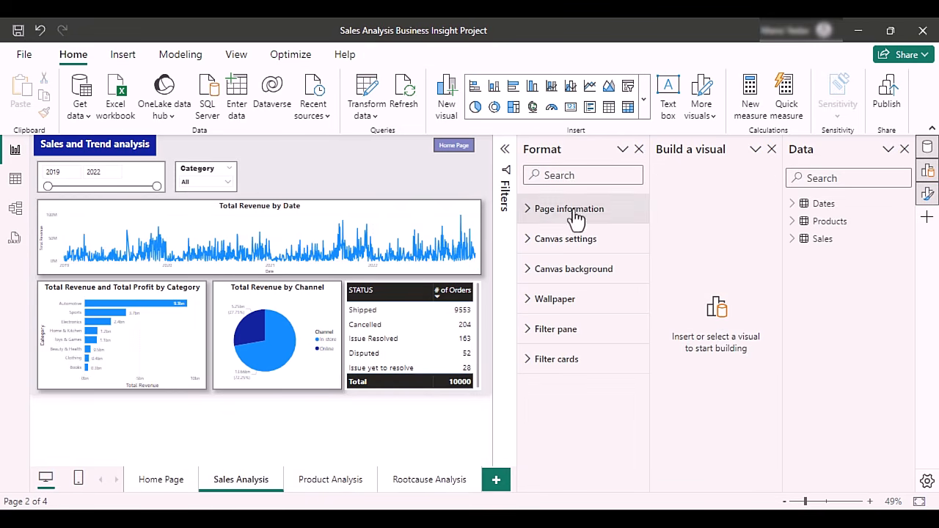
# Insert a new card visual and resize it to fill the space between the Category slicer and the page's right edge.
pyautogui.click(643, 101)
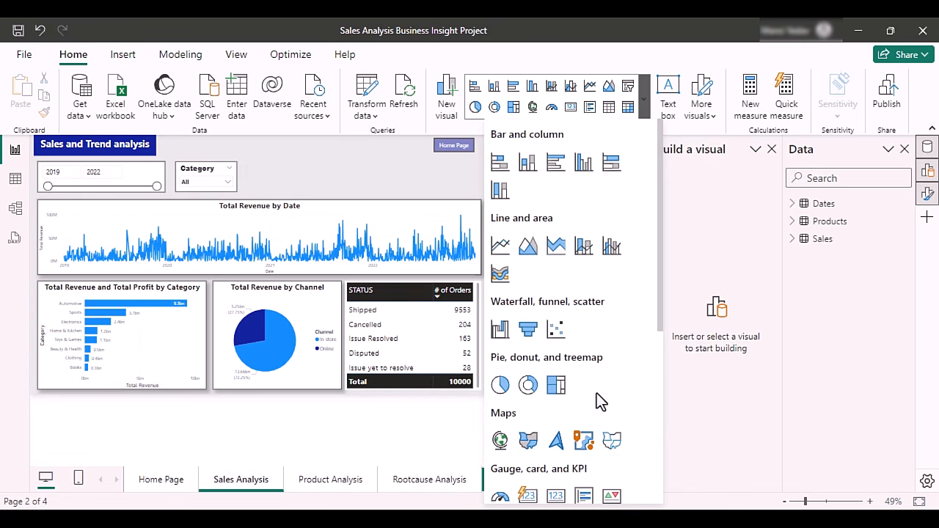
pyautogui.scroll(-5, 596, 394)
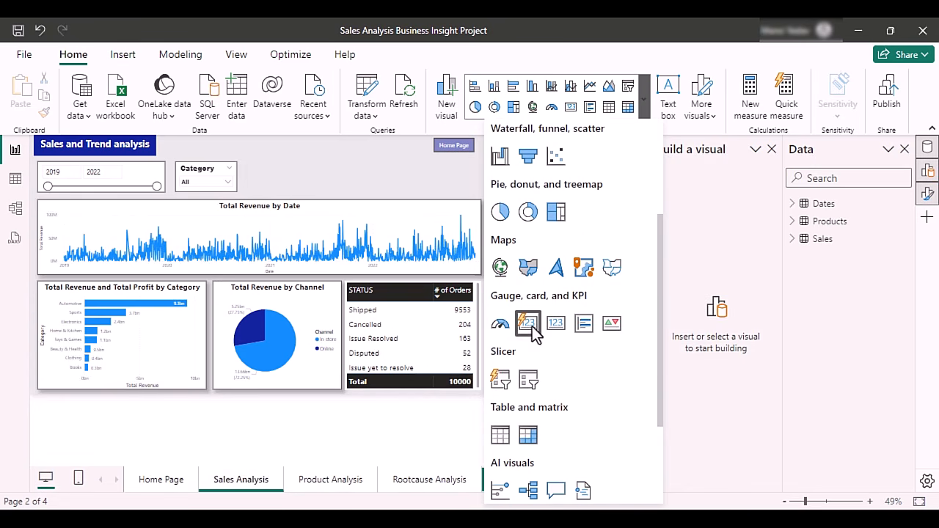
pyautogui.moveTo(532, 329); pyautogui.dragTo(477, 188)
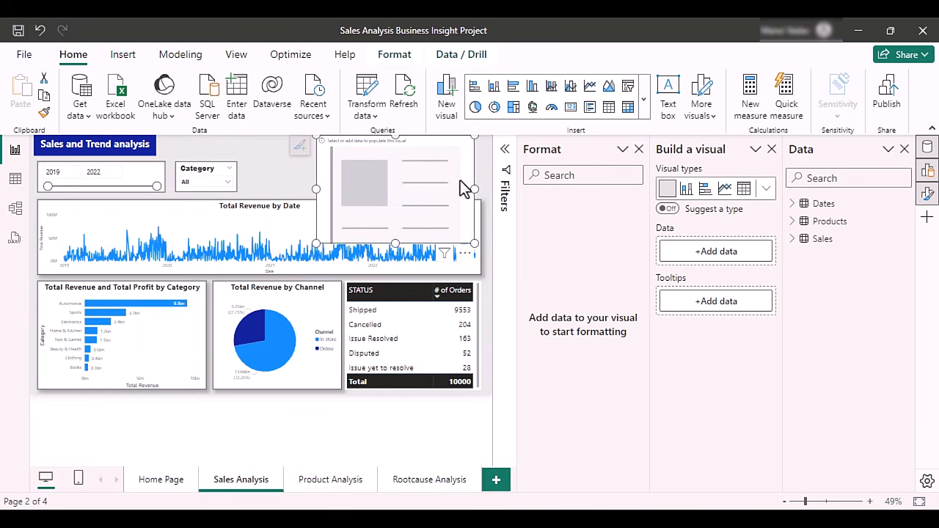
pyautogui.moveTo(393, 136); pyautogui.dragTo(396, 179)
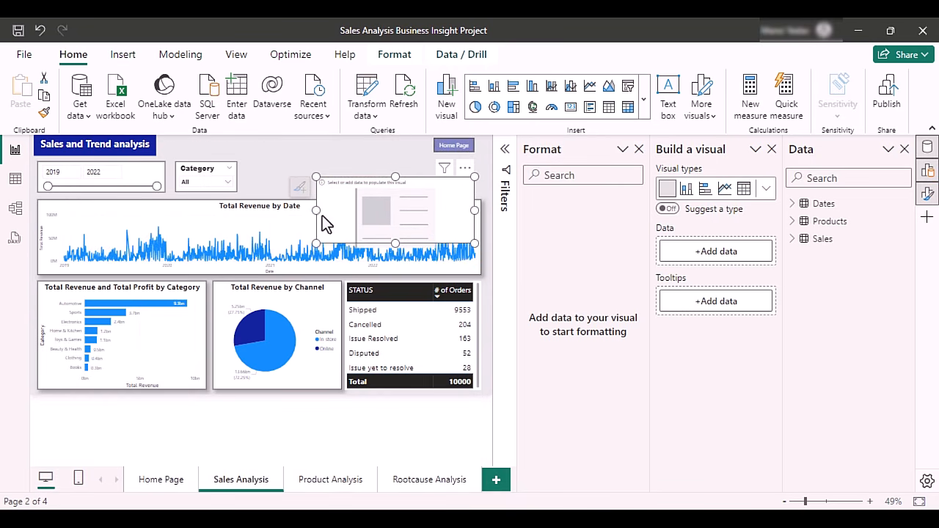
pyautogui.moveTo(318, 212); pyautogui.dragTo(246, 212)
pyautogui.moveTo(360, 243); pyautogui.dragTo(372, 186)
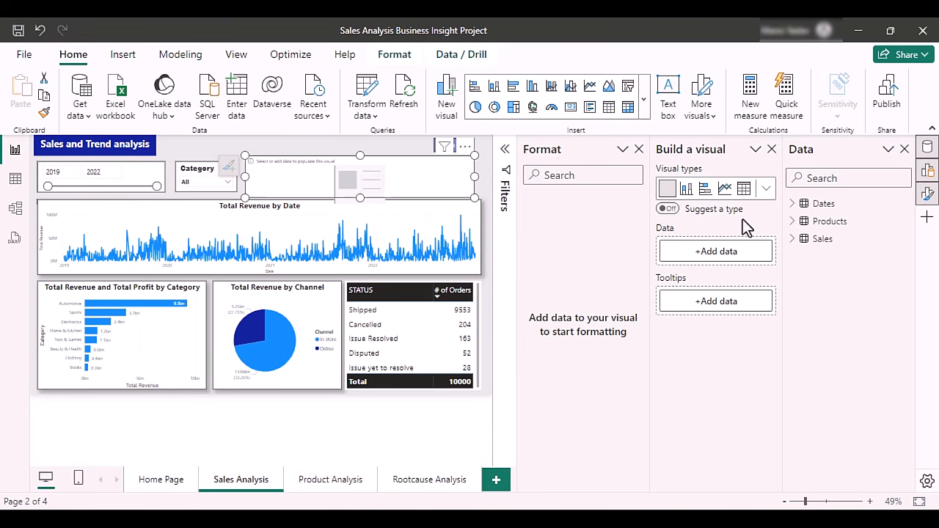
# Add Total Revenue, Total Profit, Total COGS and # of Orders to the card, and widen it to the revenue chart's right edge.
pyautogui.click(793, 240)
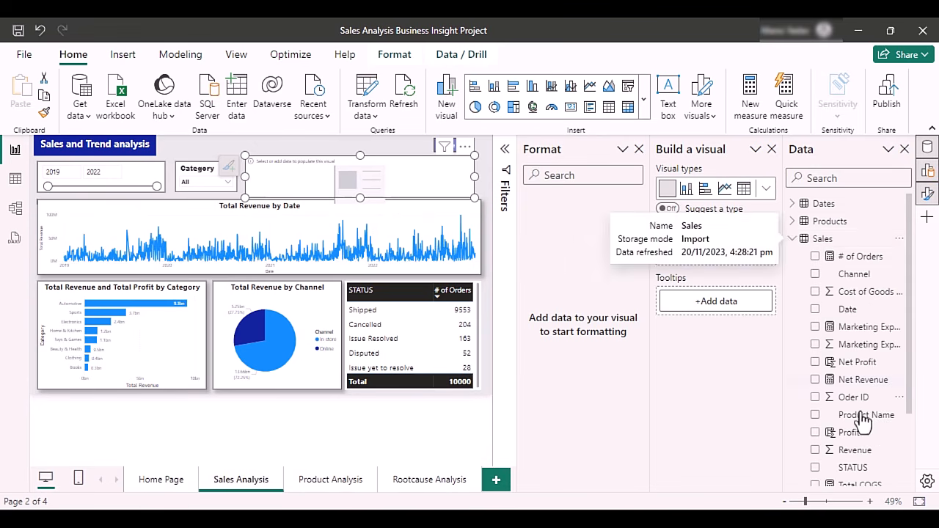
pyautogui.scroll(-3, 872, 440)
pyautogui.moveTo(865, 441); pyautogui.dragTo(470, 193)
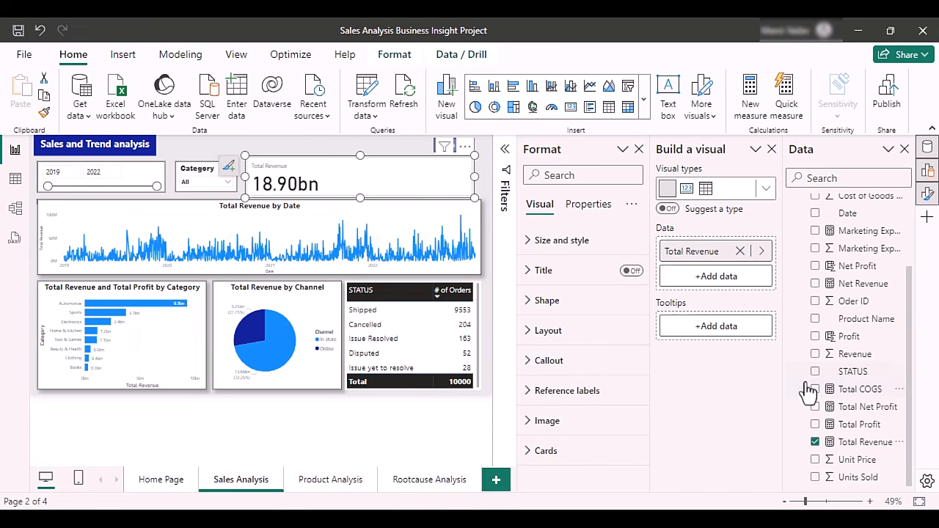
pyautogui.moveTo(860, 426); pyautogui.dragTo(497, 207)
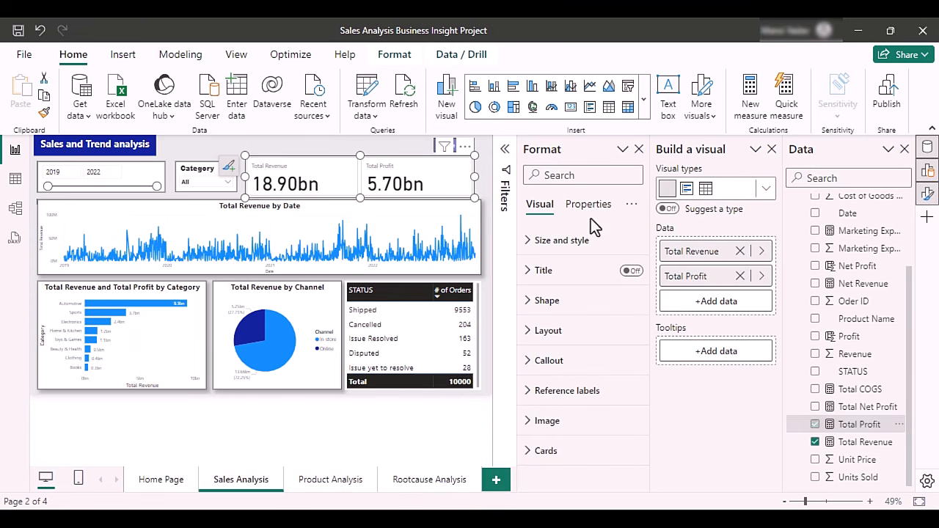
pyautogui.moveTo(851, 389); pyautogui.dragTo(416, 187)
pyautogui.scroll(3, 862, 308)
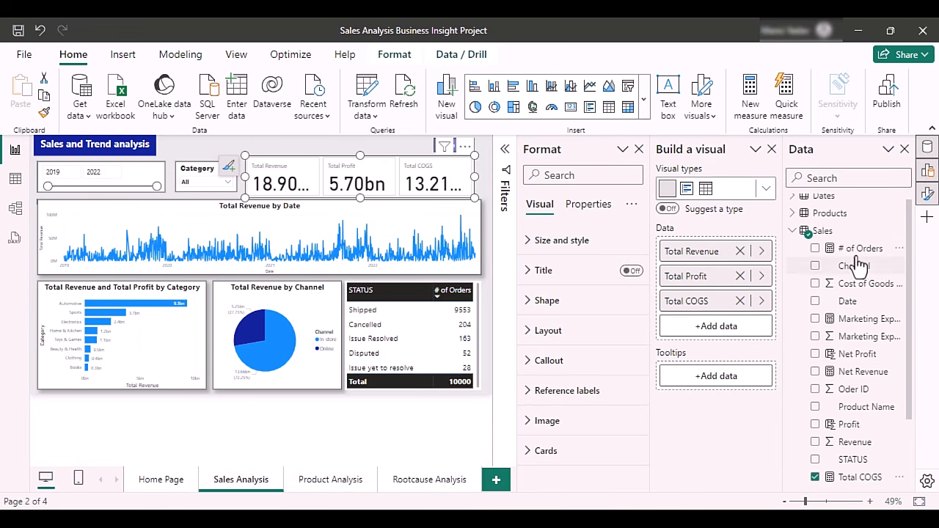
pyautogui.moveTo(860, 248); pyautogui.dragTo(481, 174)
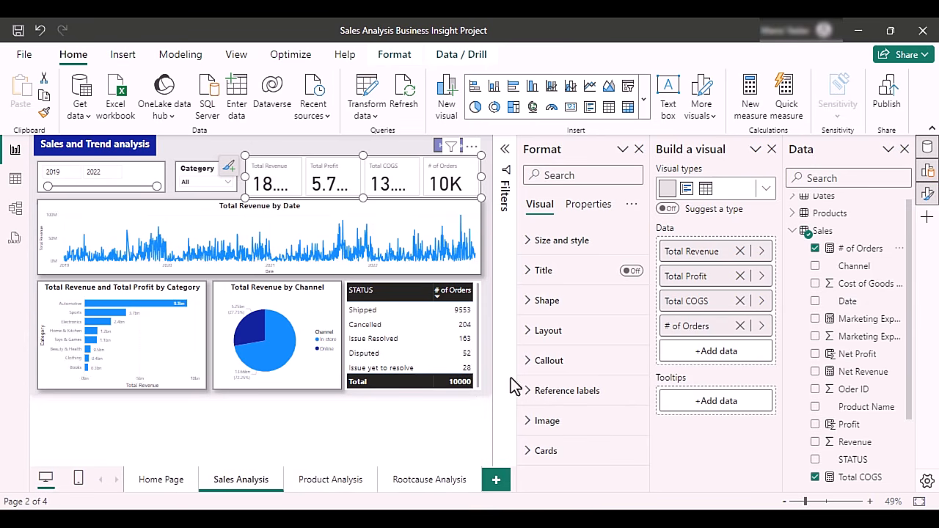
# Set the callout values of all cards to font size 20 with centered horizontal alignment.
pyautogui.click(527, 362)
pyautogui.scroll(-2, 591, 397)
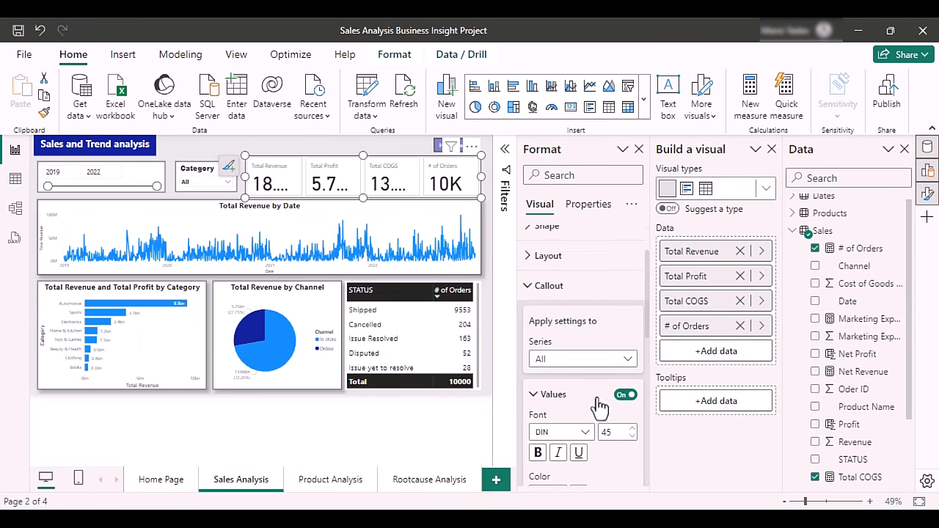
pyautogui.moveTo(614, 389); pyautogui.dragTo(588, 389)
pyautogui.write('18')
pyautogui.press('Return')
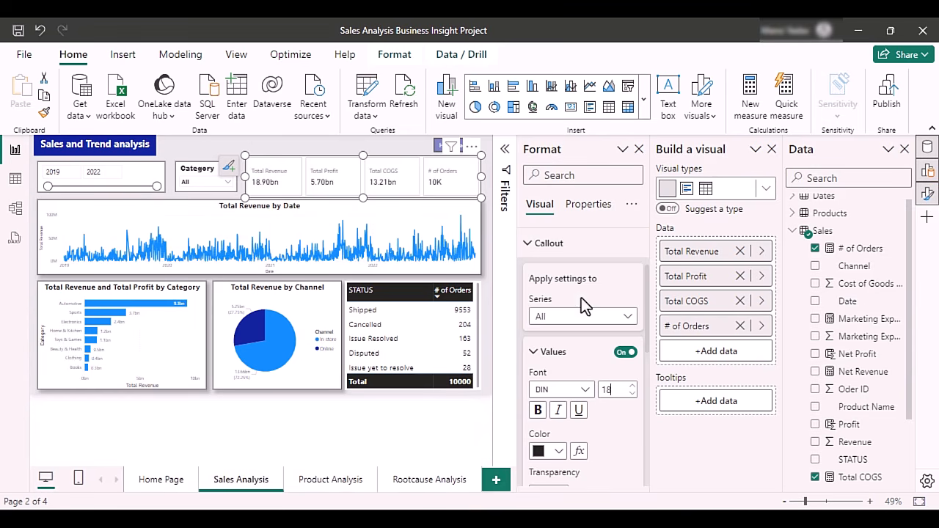
pyautogui.write('20')
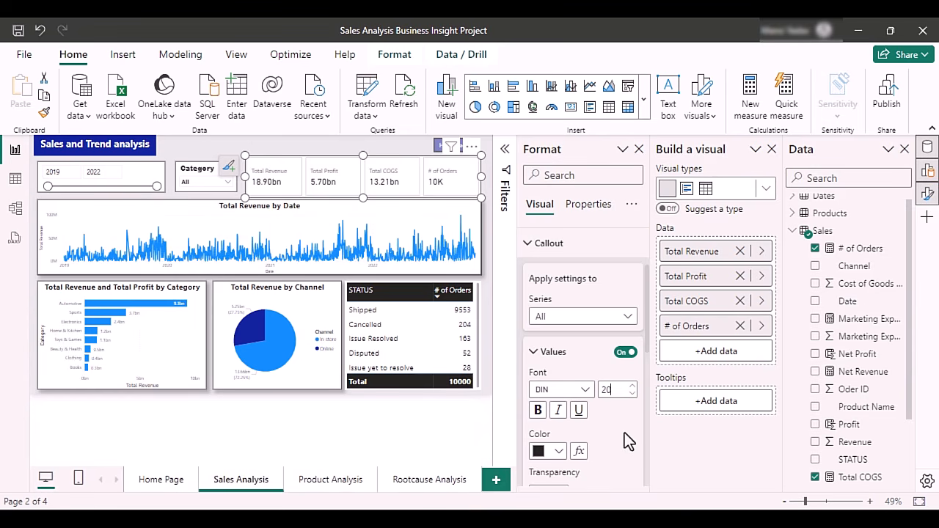
pyautogui.scroll(-4, 625, 434)
pyautogui.click(558, 381)
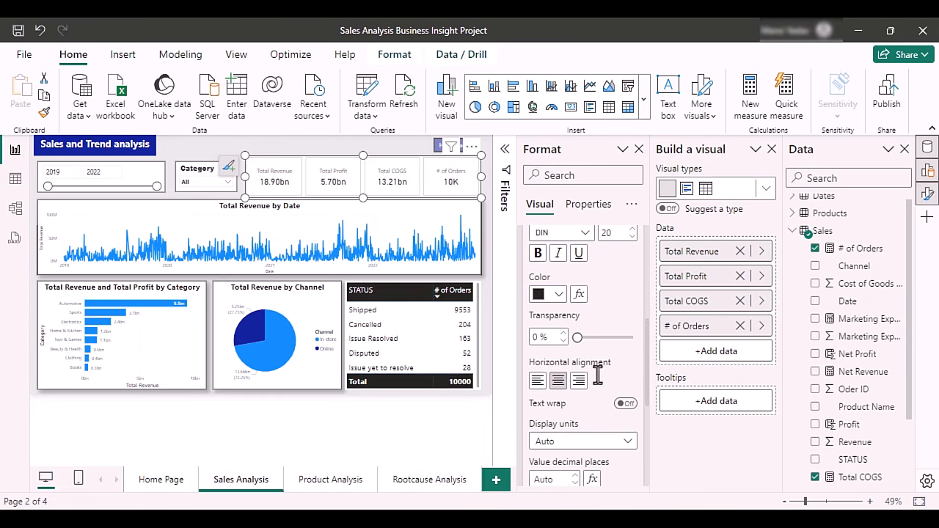
# Format the cards' callout labels in bold with the dark blue theme color.
pyautogui.scroll(-4, 629, 428)
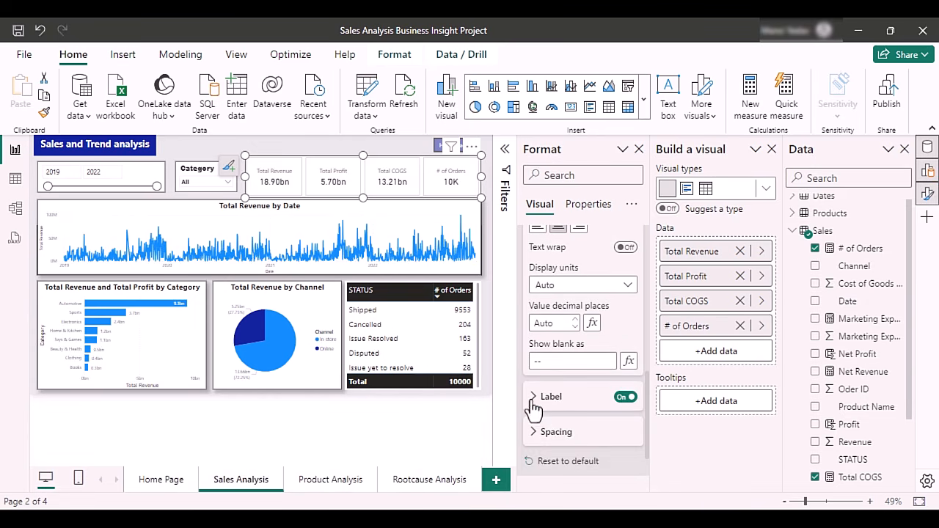
pyautogui.click(533, 401)
pyautogui.scroll(-5, 580, 397)
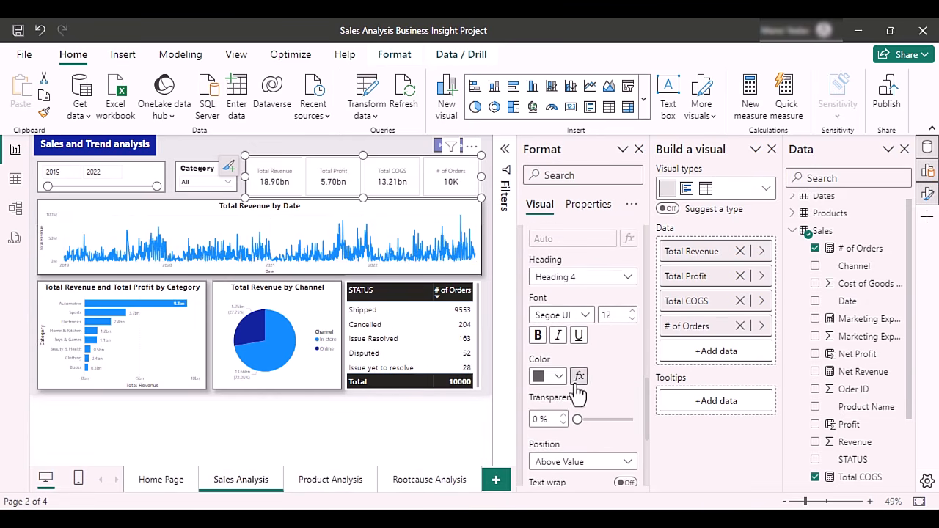
pyautogui.click(558, 377)
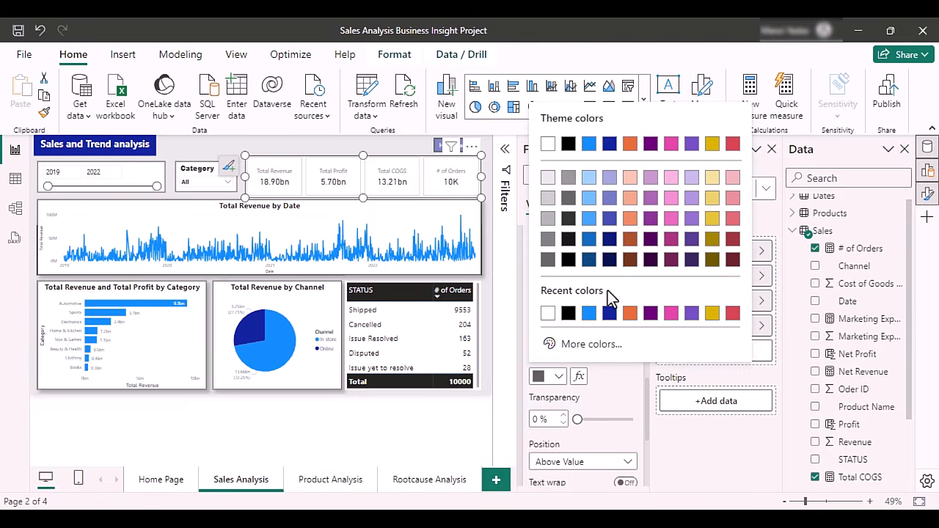
pyautogui.click(610, 144)
pyautogui.scroll(-1, 641, 323)
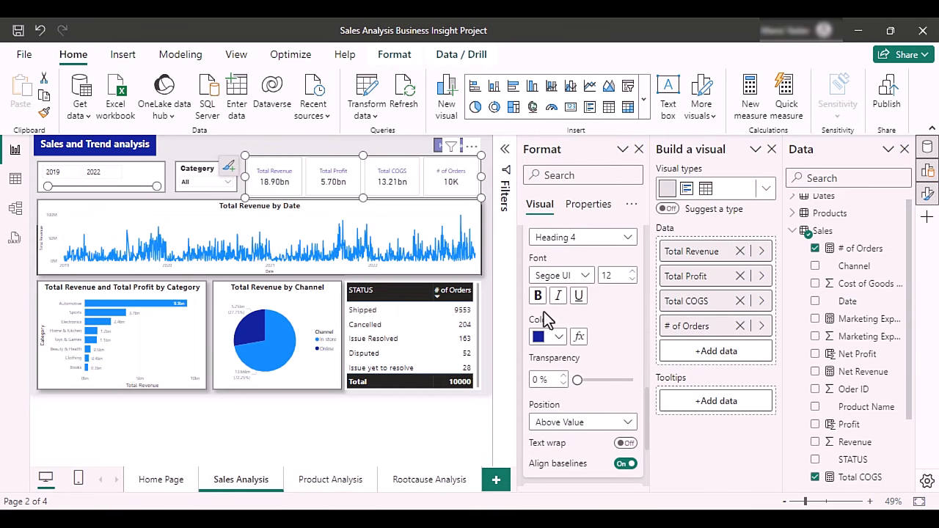
pyautogui.click(538, 295)
# Increase the callout labels' font size to 15.
pyautogui.scroll(-2, 604, 400)
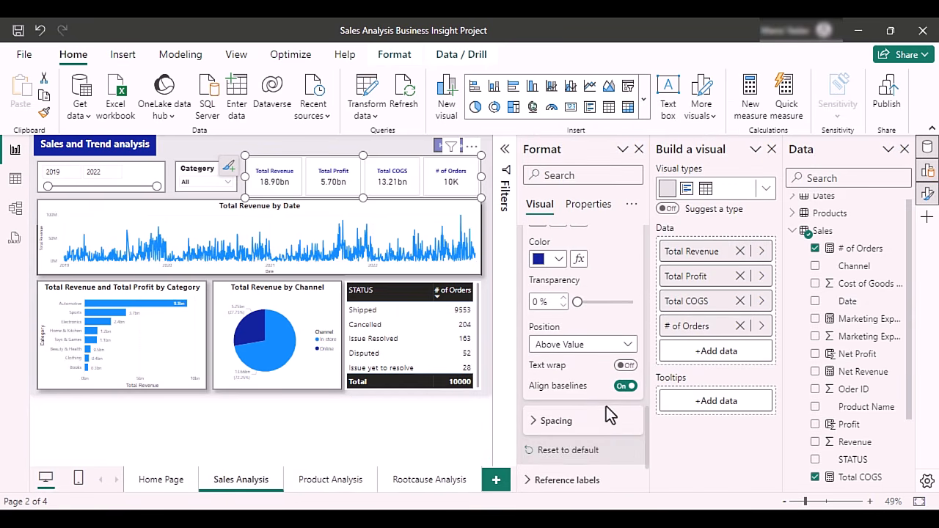
pyautogui.scroll(2, 603, 407)
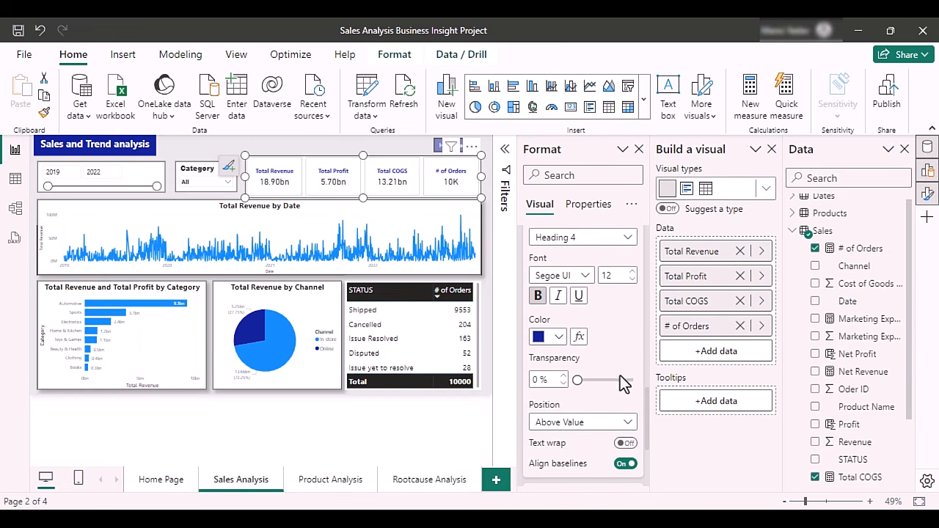
pyautogui.click(632, 272)
pyautogui.click(632, 272)
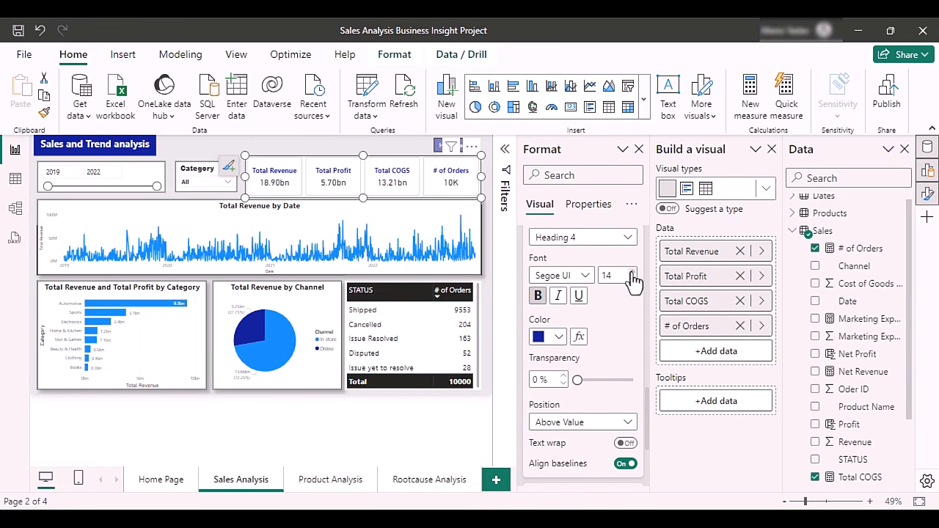
pyautogui.click(632, 272)
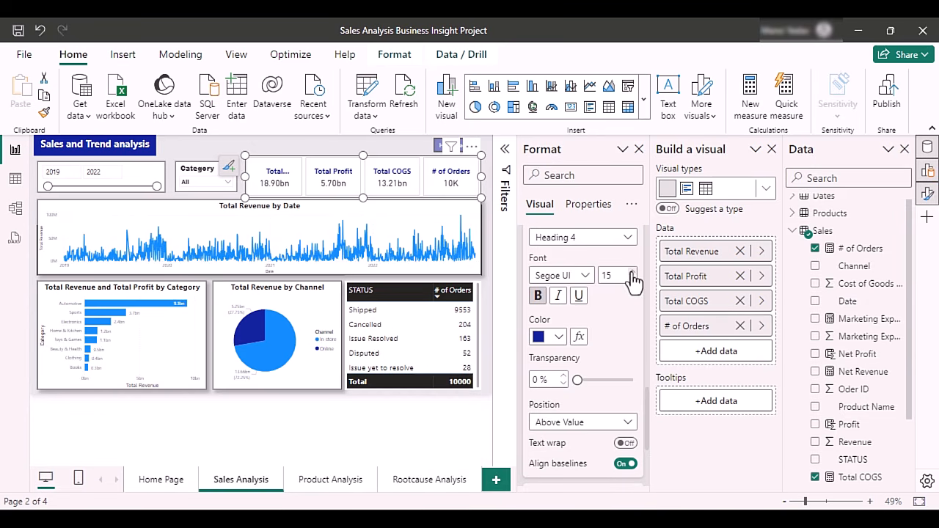
# Change the cards' shape to Rounded Rectangle and shorten the card visual to line up with the slicers' lower edge.
pyautogui.scroll(-5, 613, 277)
pyautogui.scroll(10, 614, 278)
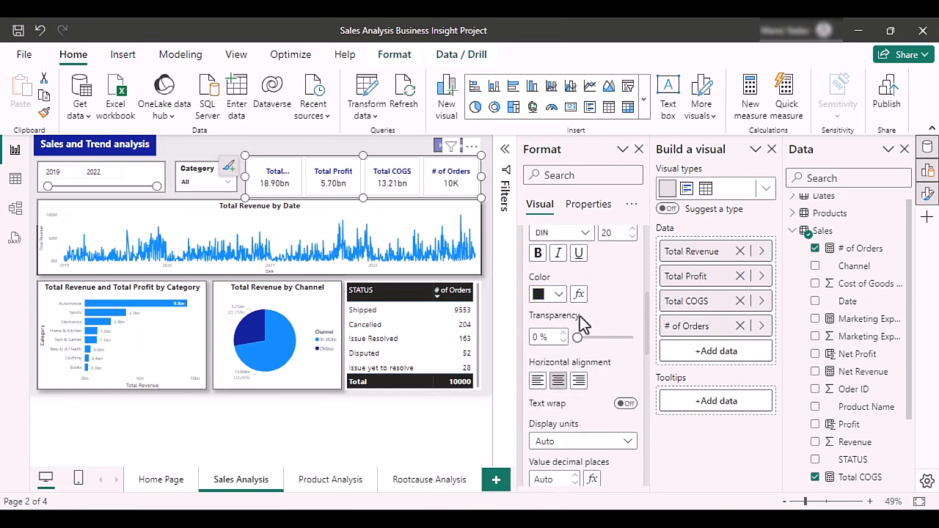
pyautogui.click(532, 363)
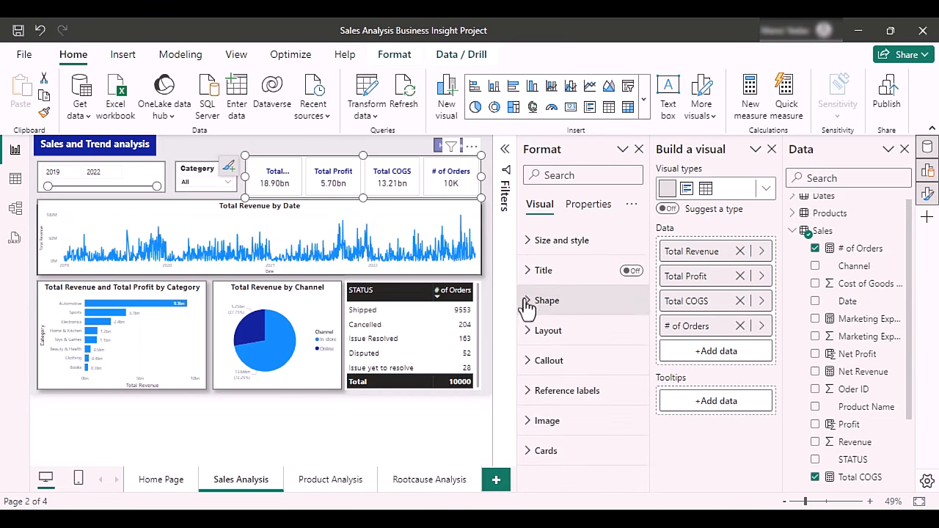
pyautogui.click(525, 300)
pyautogui.click(592, 375)
pyautogui.click(591, 410)
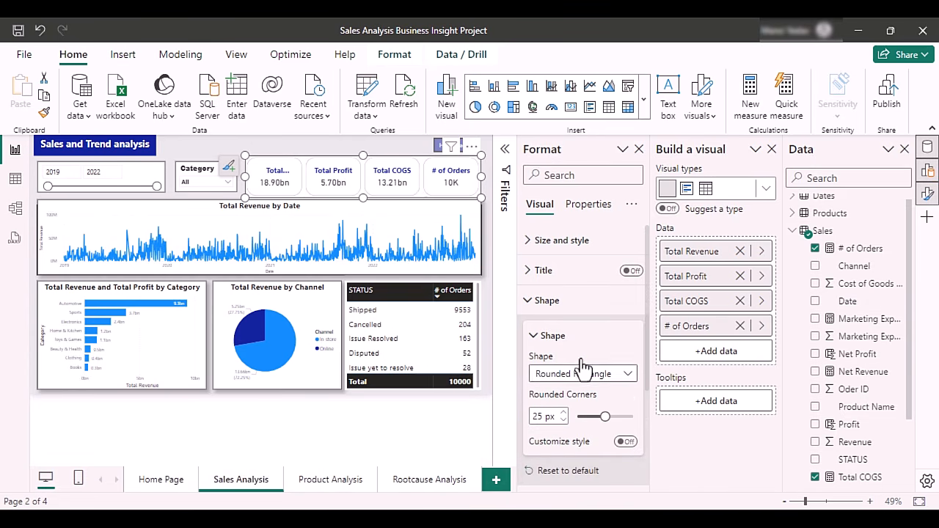
pyautogui.moveTo(363, 195); pyautogui.dragTo(362, 189)
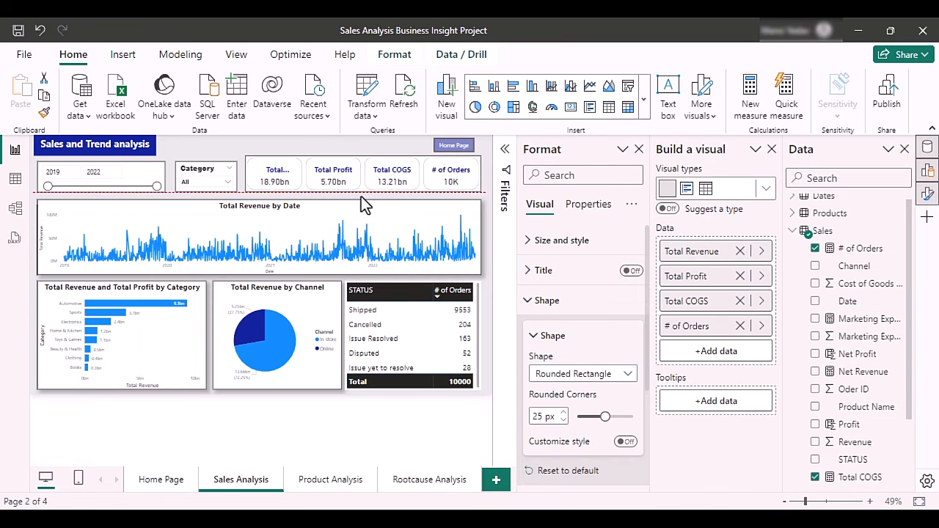
pyautogui.click(589, 206)
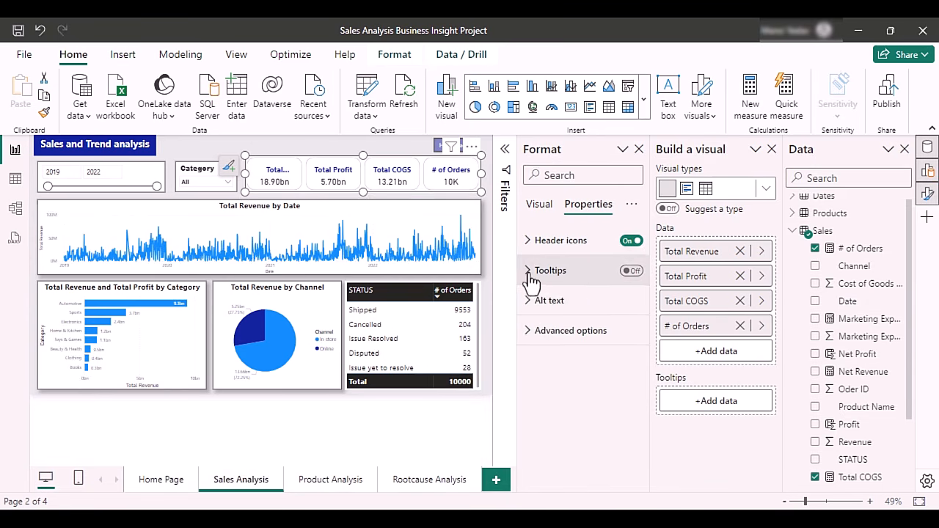
pyautogui.click(540, 207)
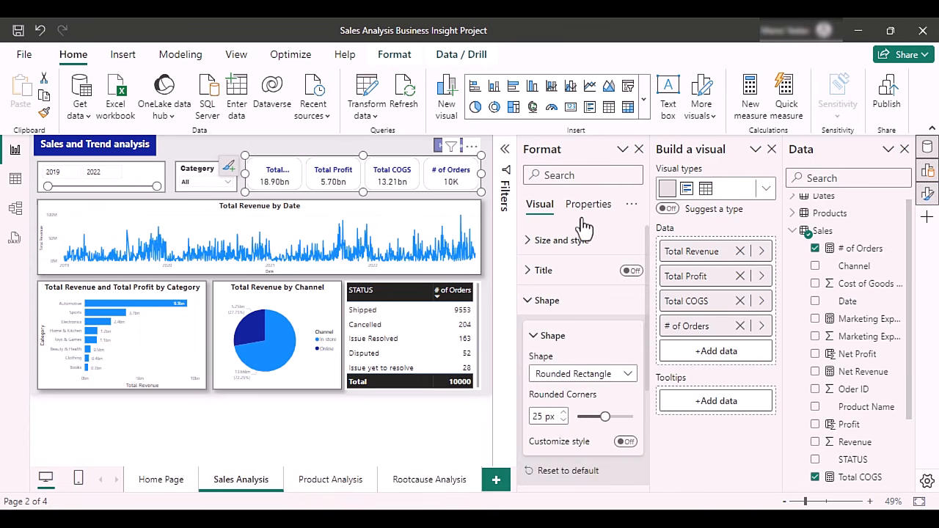
# Narrow the Year slicer, shift the Category slicer next to it, and widen the KPI card visual toward the slicers.
pyautogui.click(527, 300)
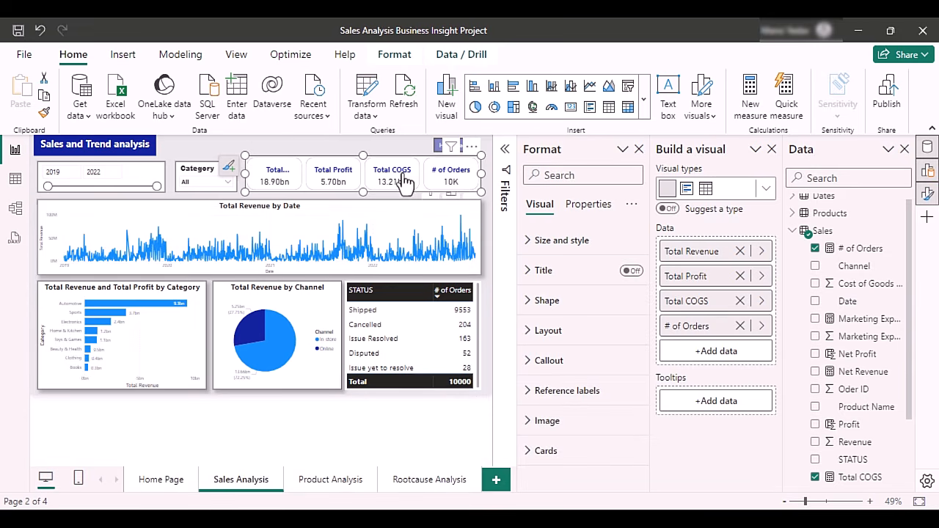
pyautogui.click(328, 154)
pyautogui.click(253, 173)
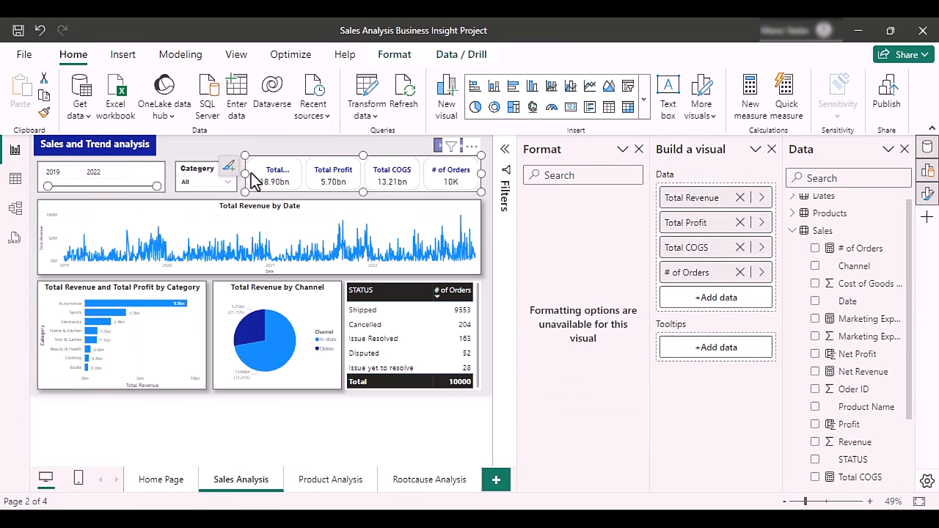
pyautogui.click(136, 168)
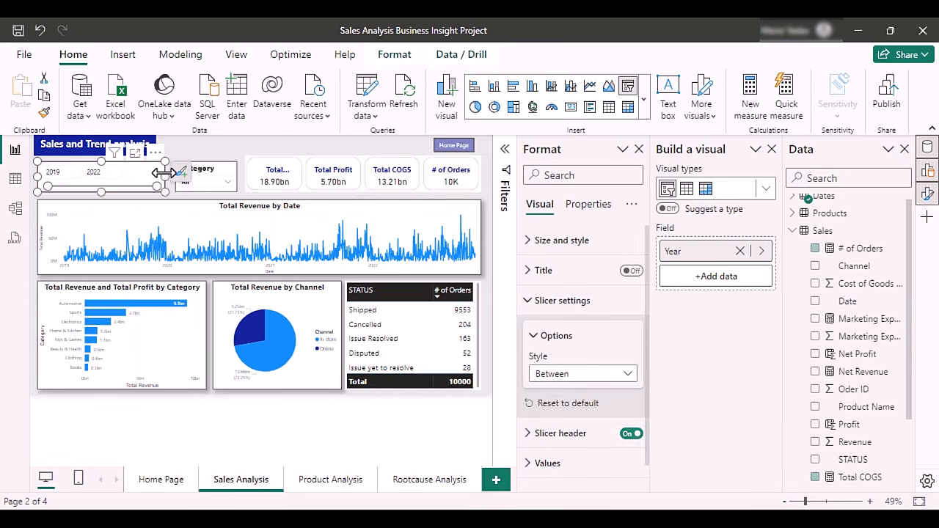
pyautogui.moveTo(163, 177); pyautogui.dragTo(155, 178)
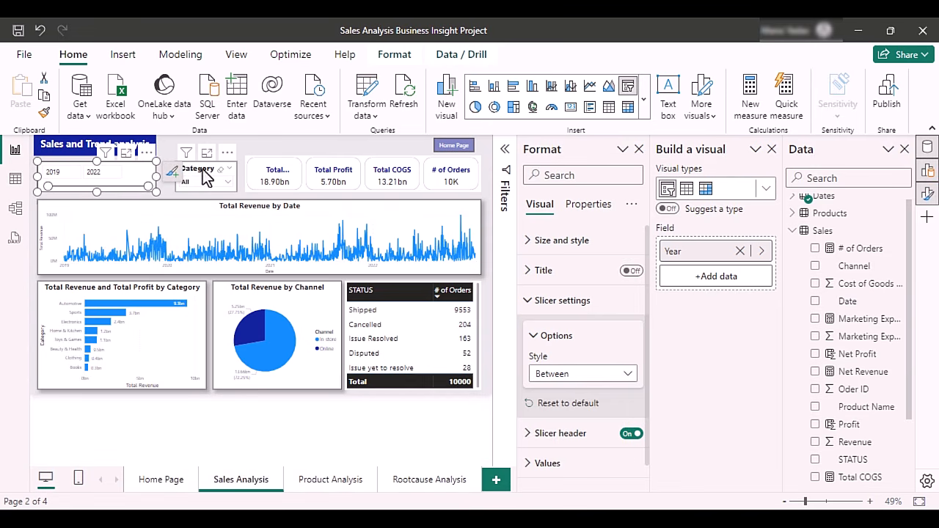
pyautogui.click(208, 176)
pyautogui.click(254, 183)
pyautogui.moveTo(247, 177); pyautogui.dragTo(227, 177)
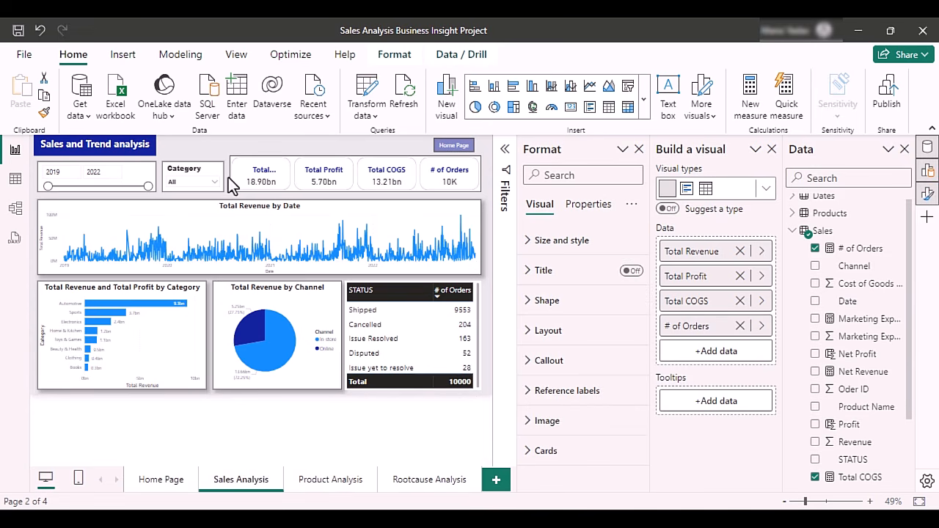
# Shrink the Year slicer's width further, close the Category slicer up to it, and extend the KPI cards into the freed space.
pyautogui.click(158, 180)
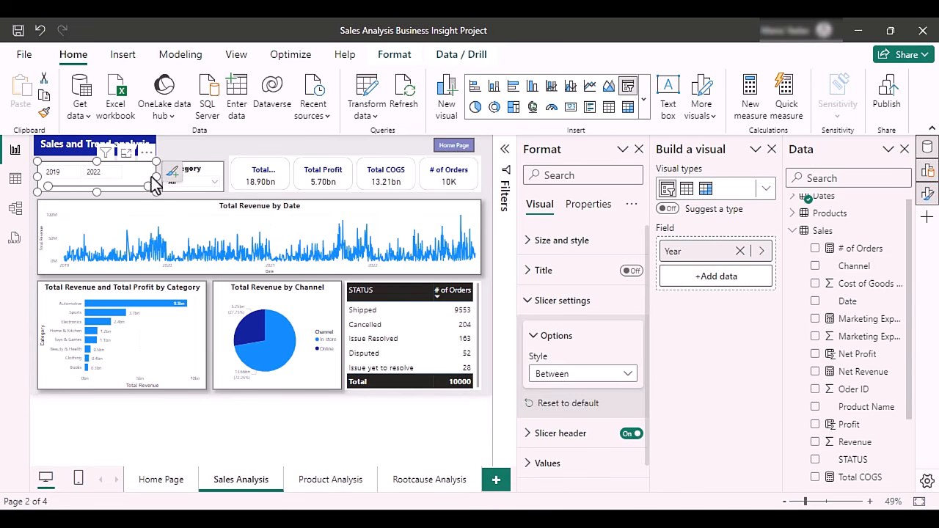
pyautogui.moveTo(193, 171); pyautogui.dragTo(187, 175)
pyautogui.click(297, 170)
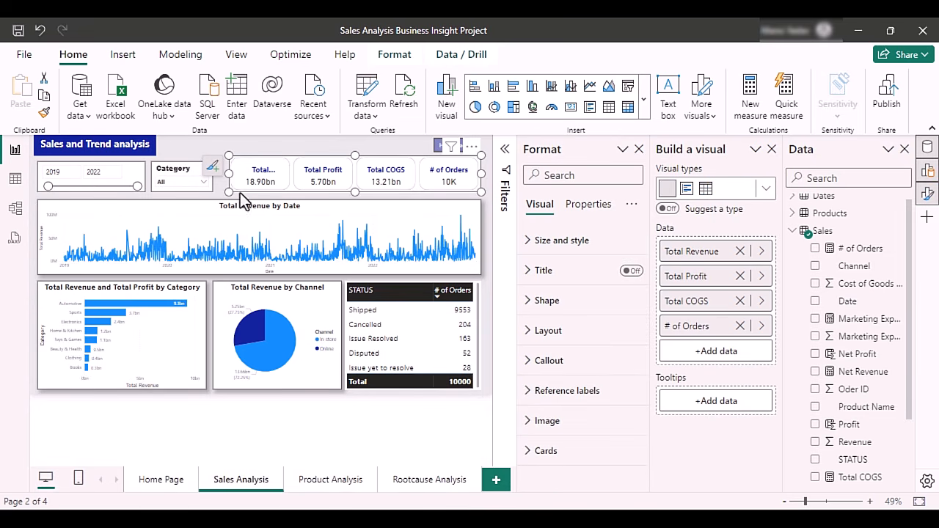
pyautogui.moveTo(229, 174); pyautogui.dragTo(218, 176)
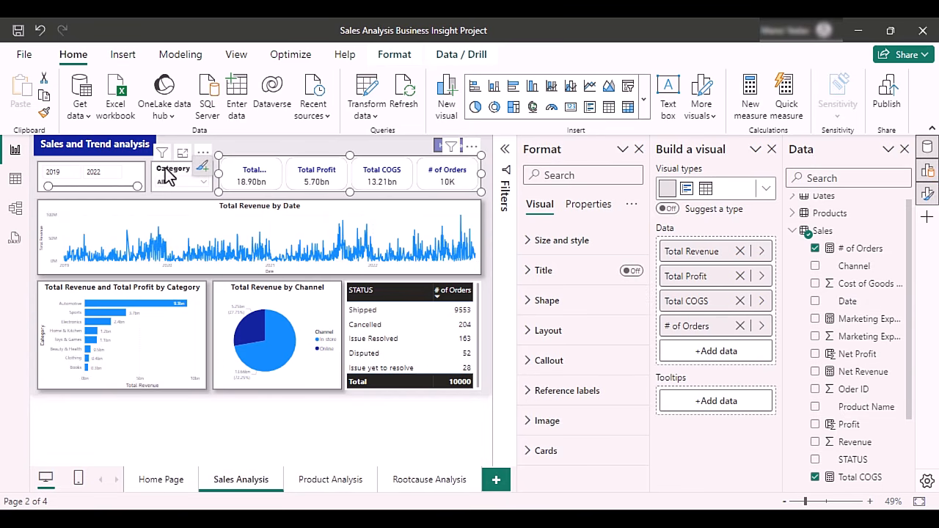
# Tighten the Year and Category slicers once more and stretch the card visual enough to fit the full Total Revenue label.
pyautogui.click(169, 176)
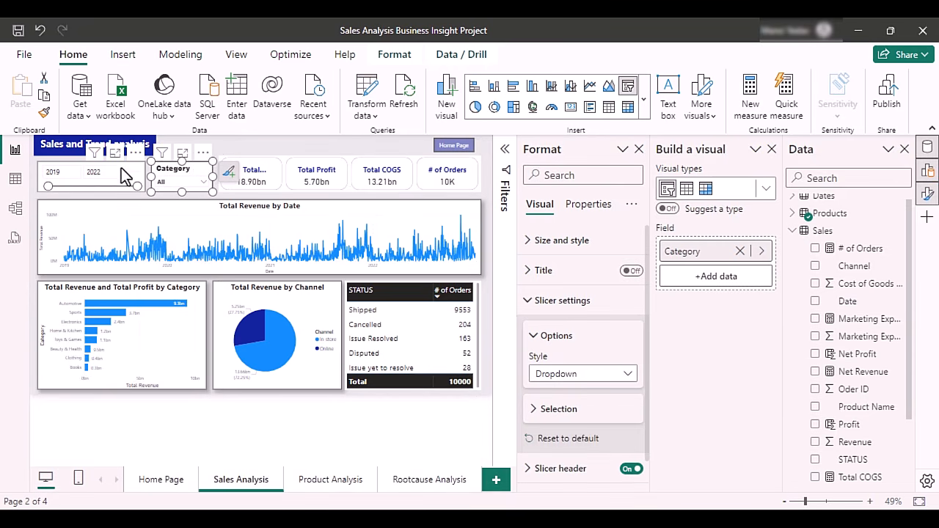
pyautogui.click(140, 178)
pyautogui.moveTo(146, 177); pyautogui.dragTo(140, 178)
pyautogui.click(182, 179)
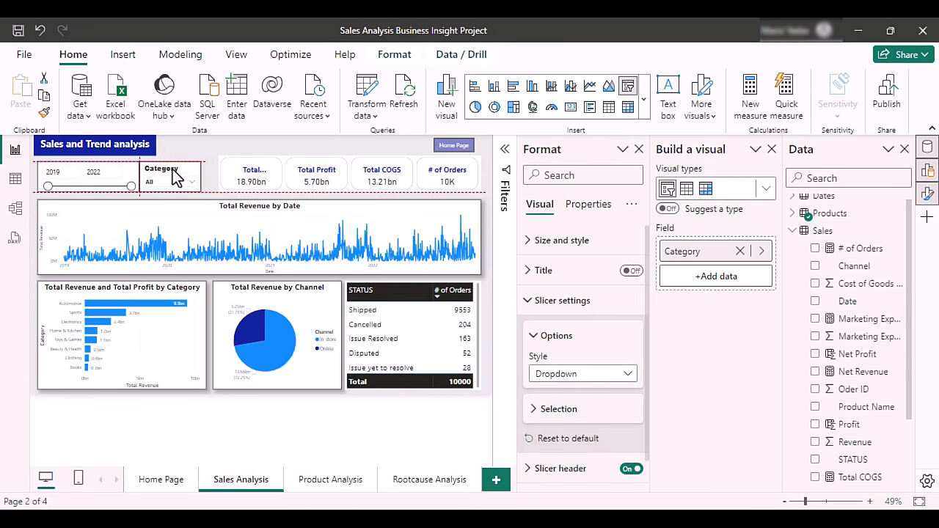
pyautogui.click(247, 170)
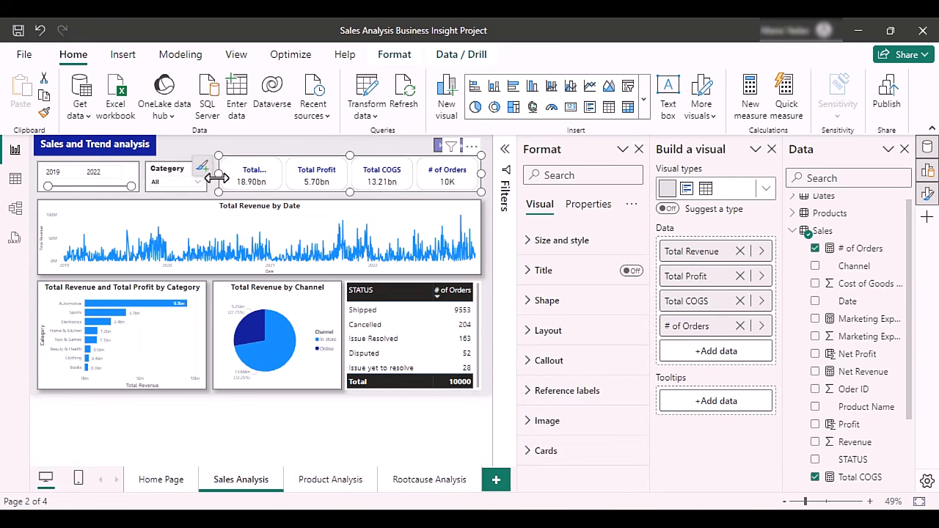
pyautogui.moveTo(214, 179); pyautogui.dragTo(213, 179)
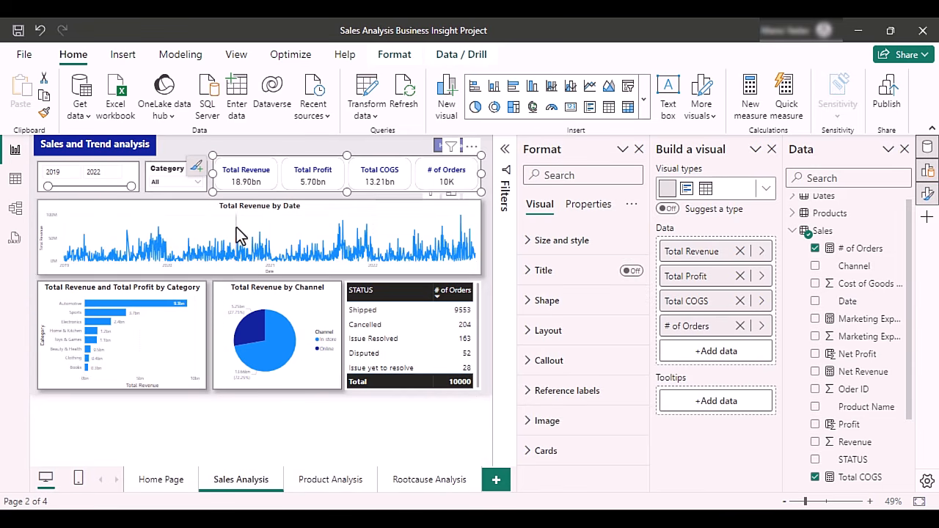
# On the Product Analysis page, narrow the cost matrix's Category column and shrink the matrix to free space beside it.
pyautogui.click(329, 487)
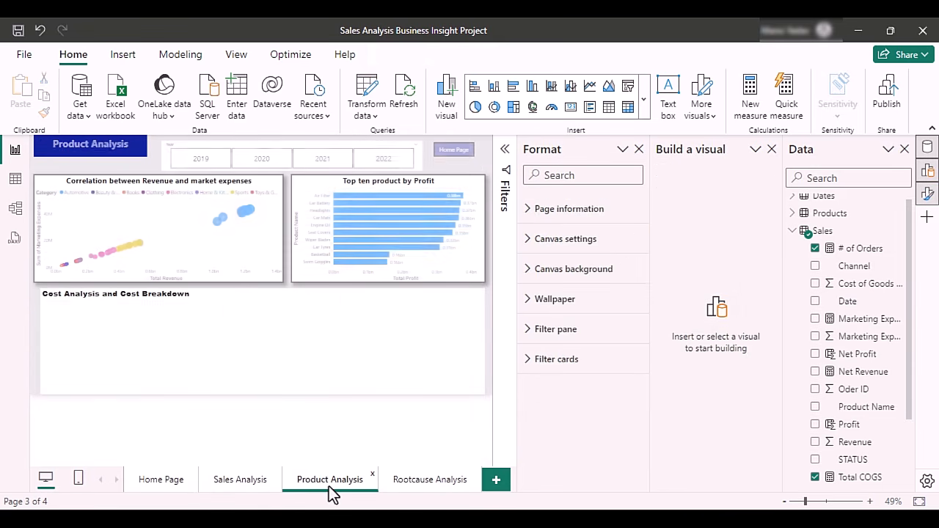
pyautogui.click(639, 149)
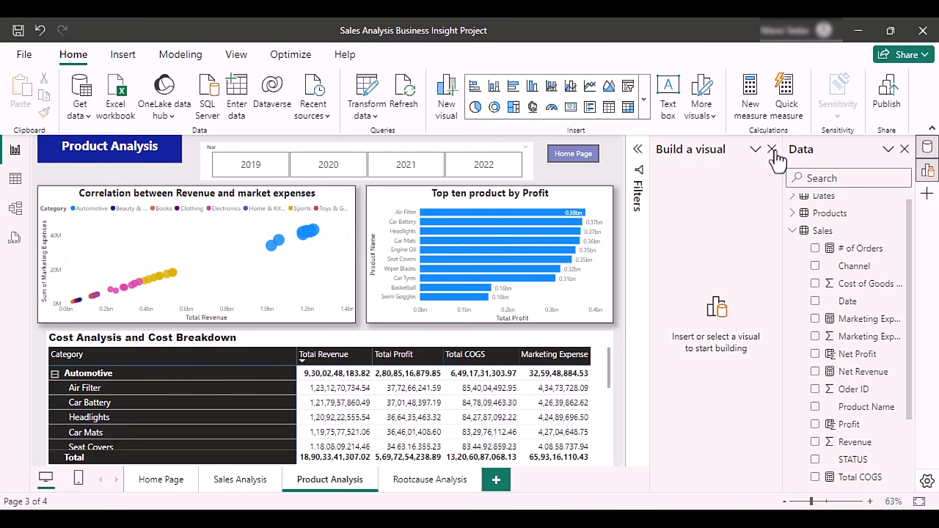
pyautogui.click(771, 149)
pyautogui.click(119, 345)
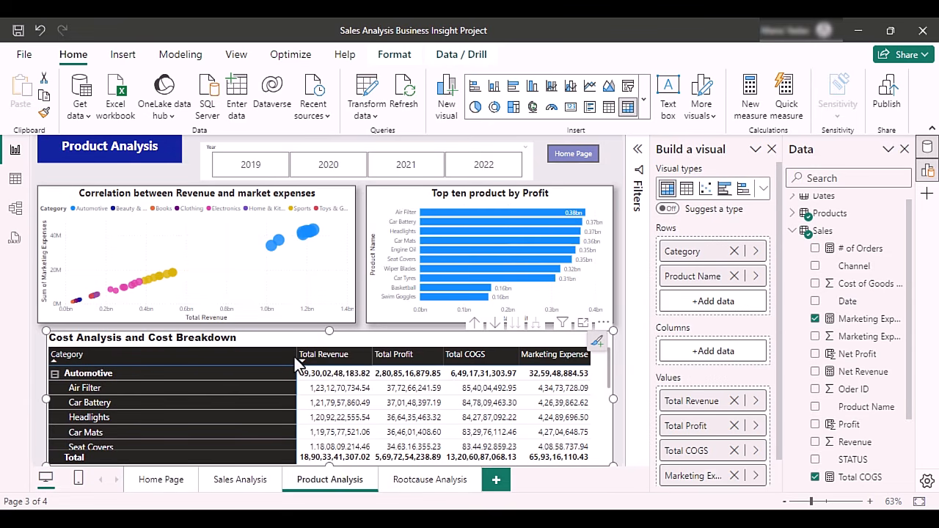
pyautogui.moveTo(296, 357); pyautogui.dragTo(141, 358)
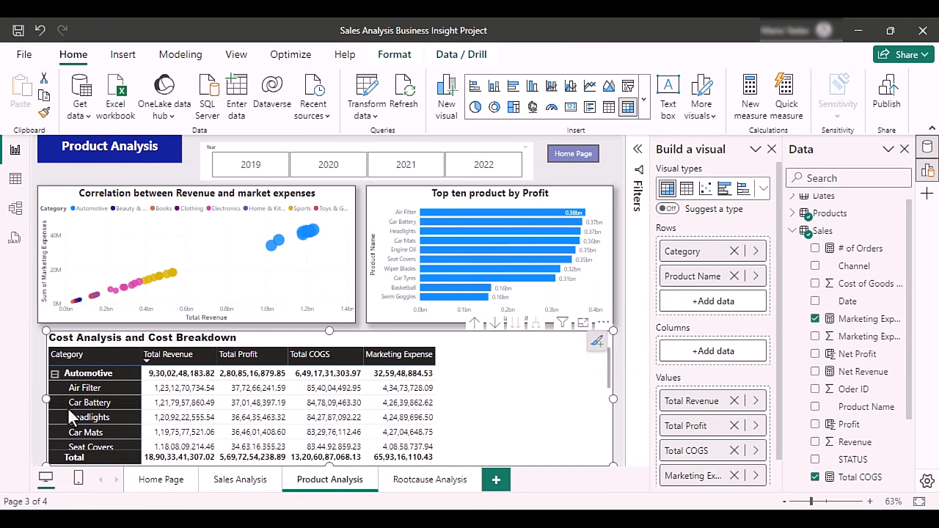
pyautogui.moveTo(81, 407); pyautogui.dragTo(207, 393)
pyautogui.click(101, 396)
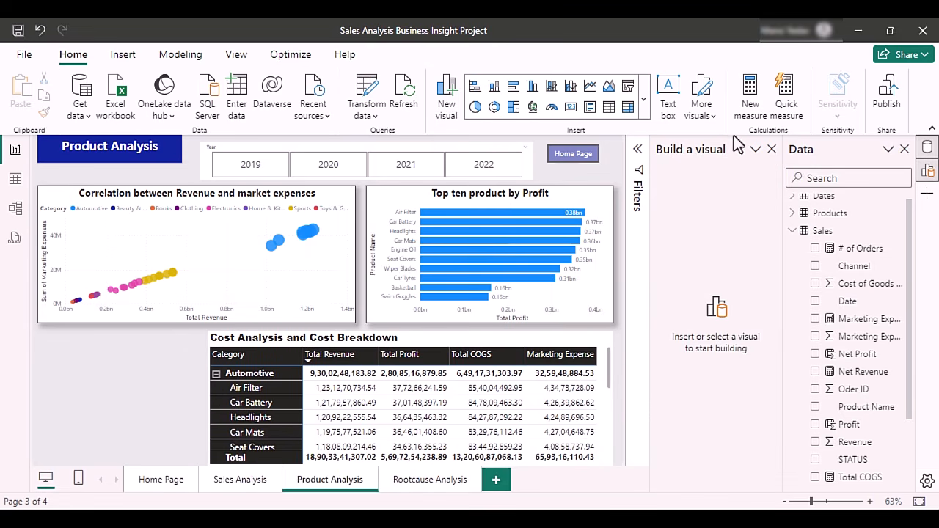
# Insert a narrative visual in the empty space beside the cost matrix and resize it to leave a small gap.
pyautogui.click(771, 148)
pyautogui.click(644, 114)
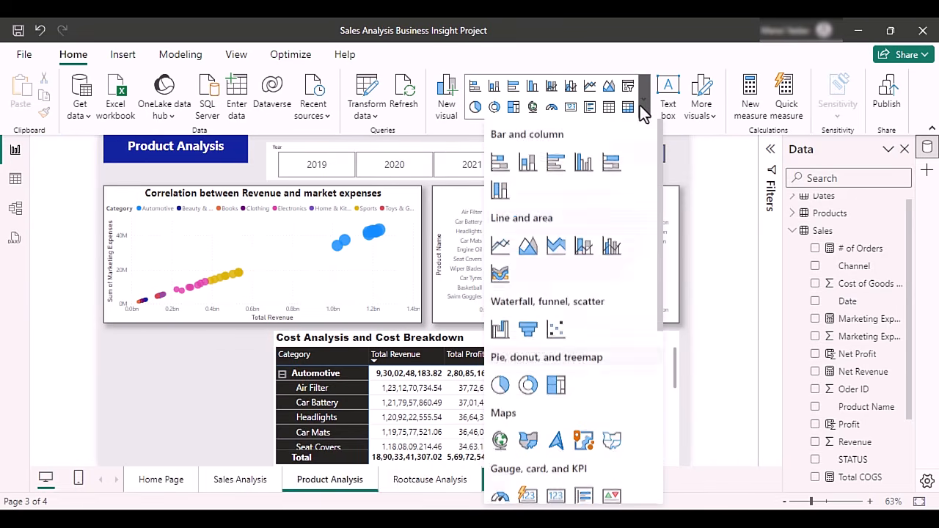
pyautogui.click(208, 386)
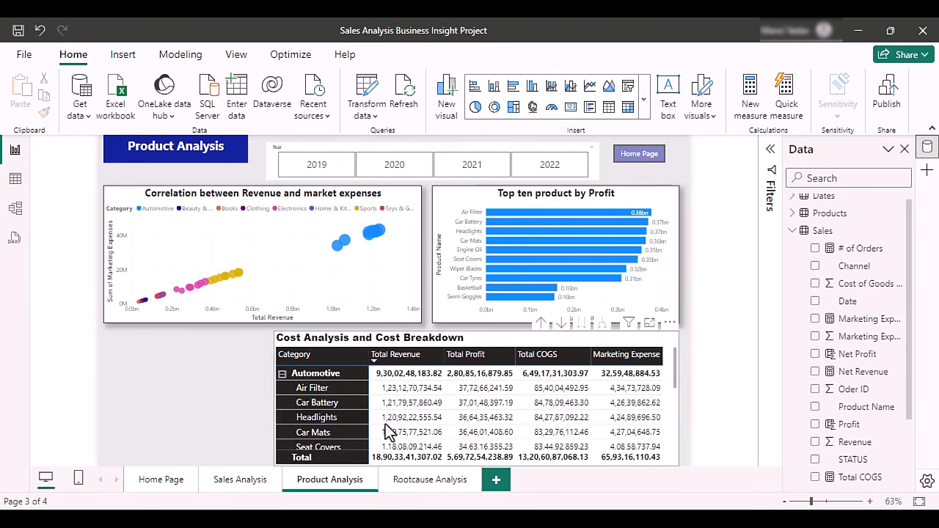
pyautogui.click(643, 100)
pyautogui.scroll(-5, 607, 337)
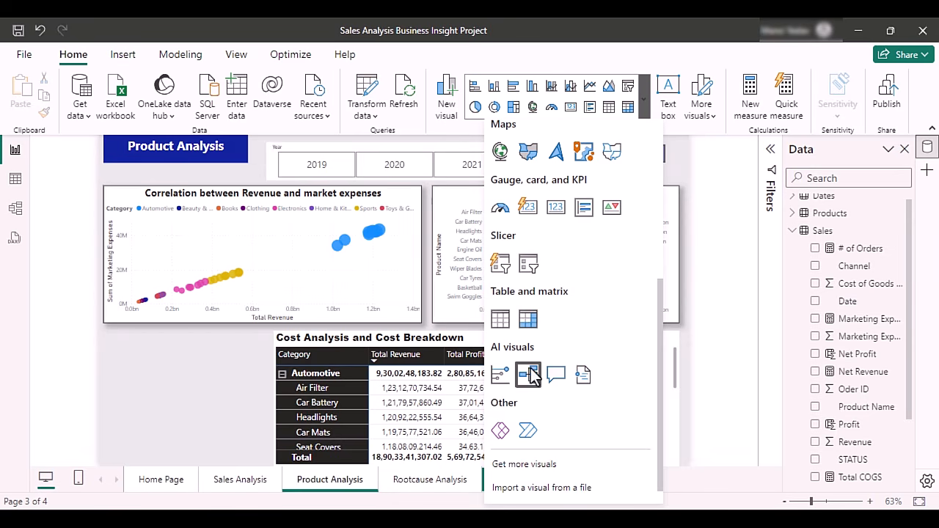
pyautogui.click(581, 376)
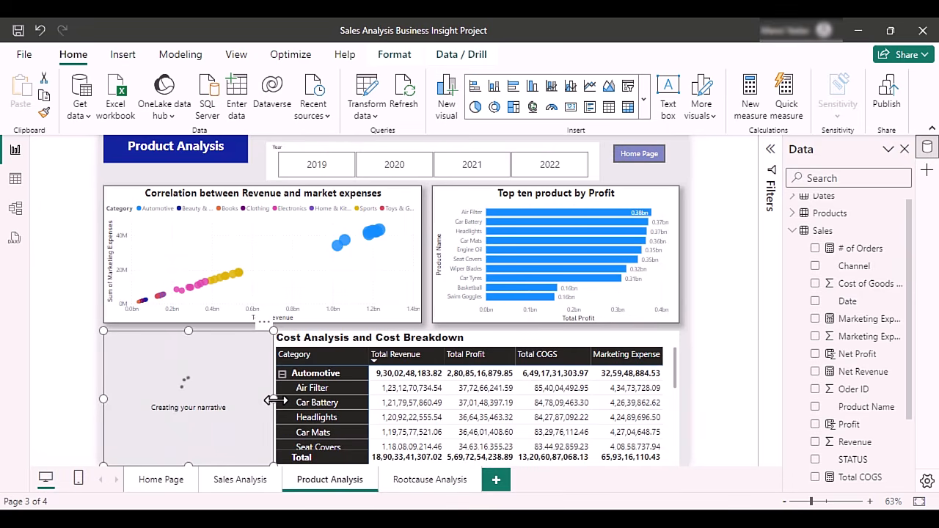
pyautogui.moveTo(274, 401); pyautogui.dragTo(267, 401)
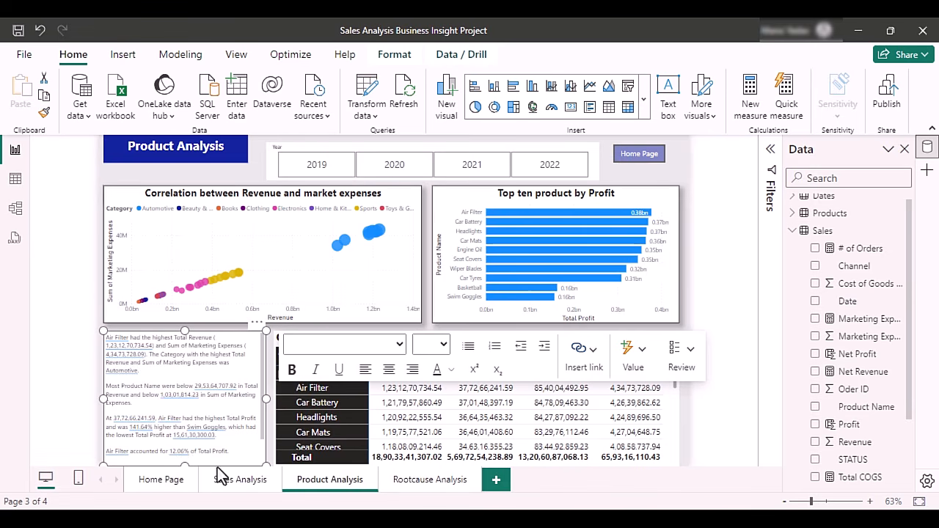
pyautogui.moveTo(183, 461); pyautogui.dragTo(184, 461)
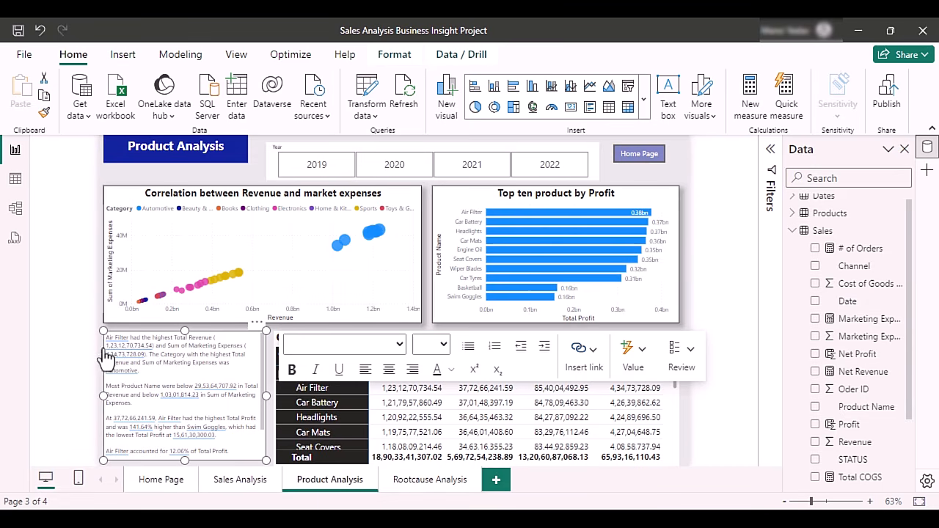
# Test the narrative by filtering the page to 2020, 2021 and 2022, and selecting Car Battery, Headlights and Air Filter in the matrix.
pyautogui.click(394, 169)
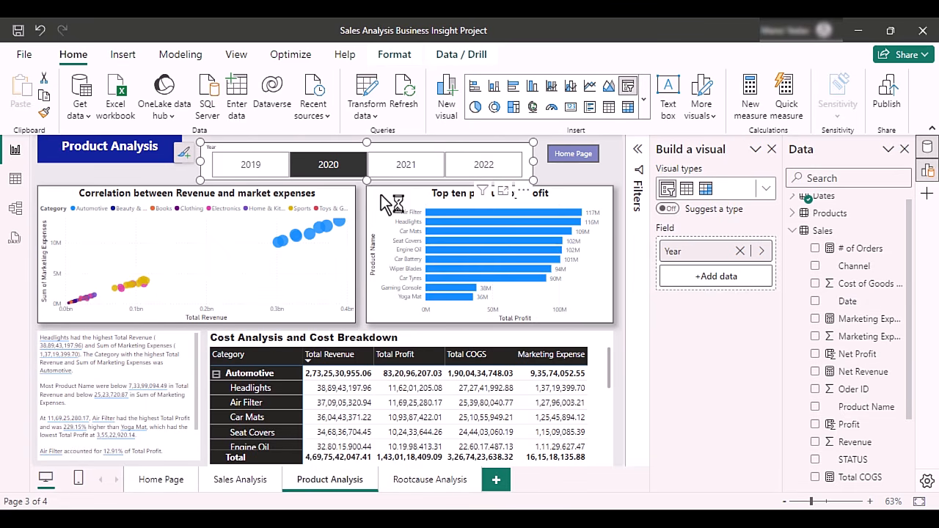
pyautogui.click(418, 170)
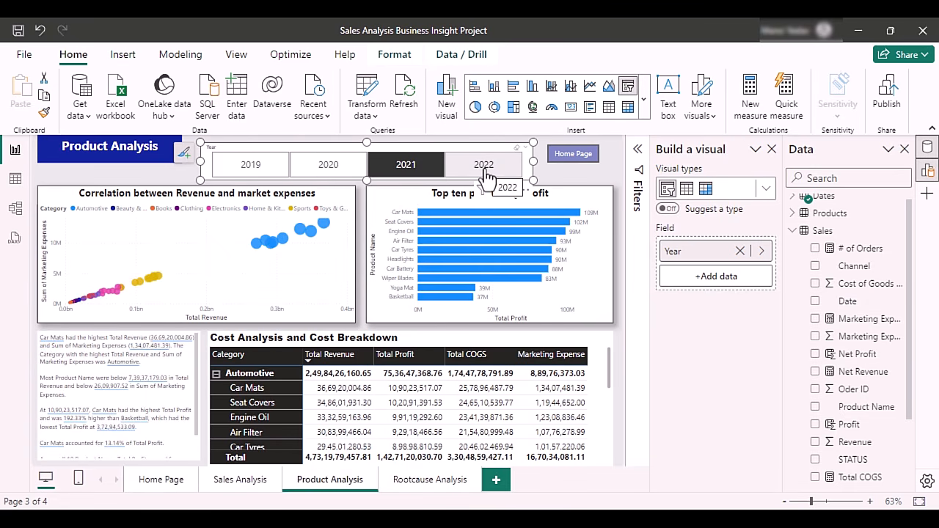
pyautogui.click(485, 173)
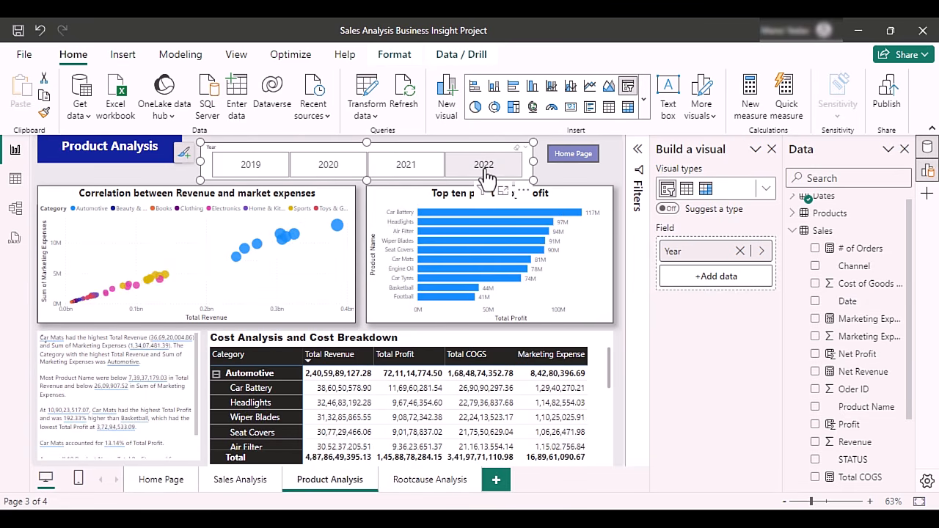
pyautogui.click(262, 391)
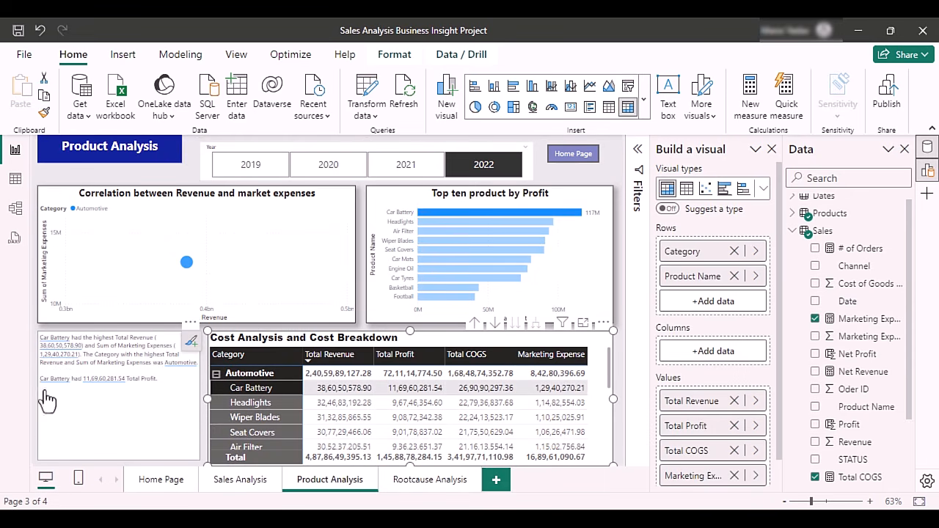
pyautogui.click(251, 403)
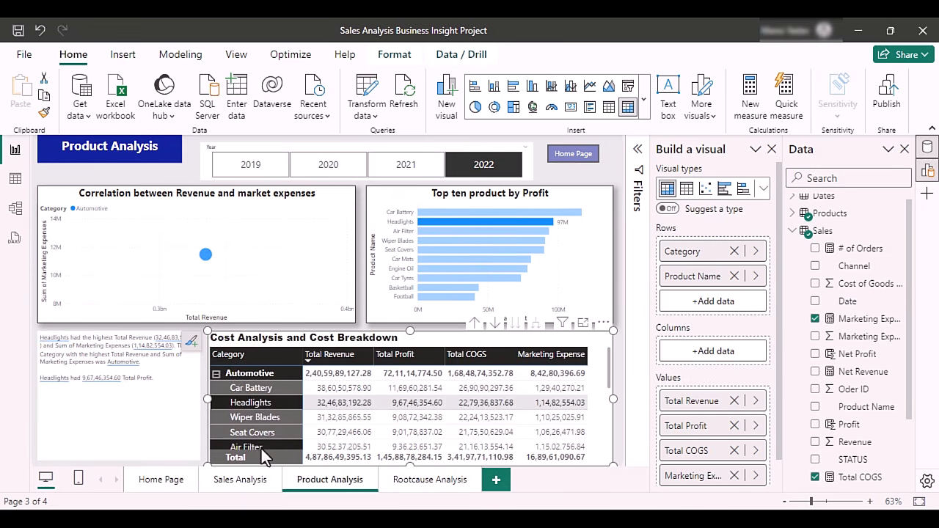
pyautogui.click(249, 448)
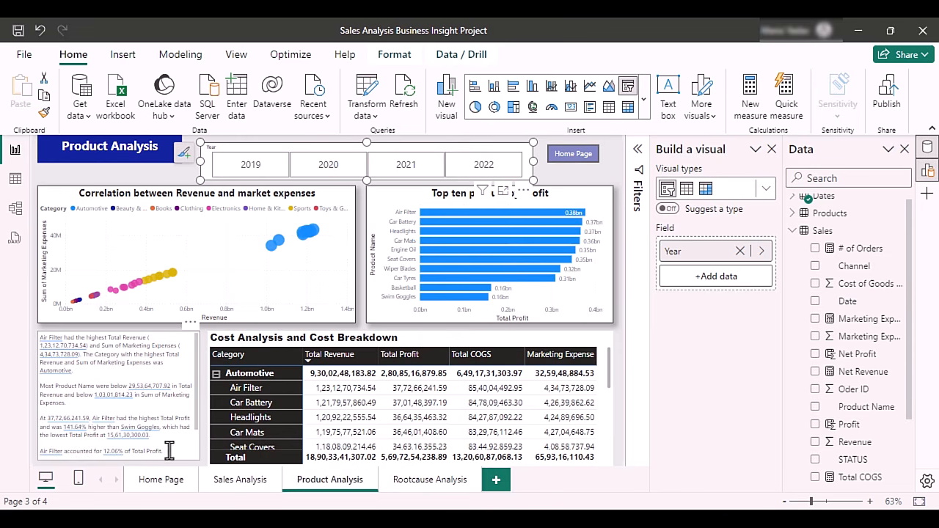
# Set the font size of the narrative's first three paragraphs to 10.5.
pyautogui.moveTo(167, 444); pyautogui.dragTo(73, 370)
pyautogui.moveTo(44, 344)
pyautogui.mouseDown()
pyautogui.moveTo(36, 331)
pyautogui.moveTo(42, 352)
pyautogui.moveTo(39, 334)
pyautogui.mouseUp()
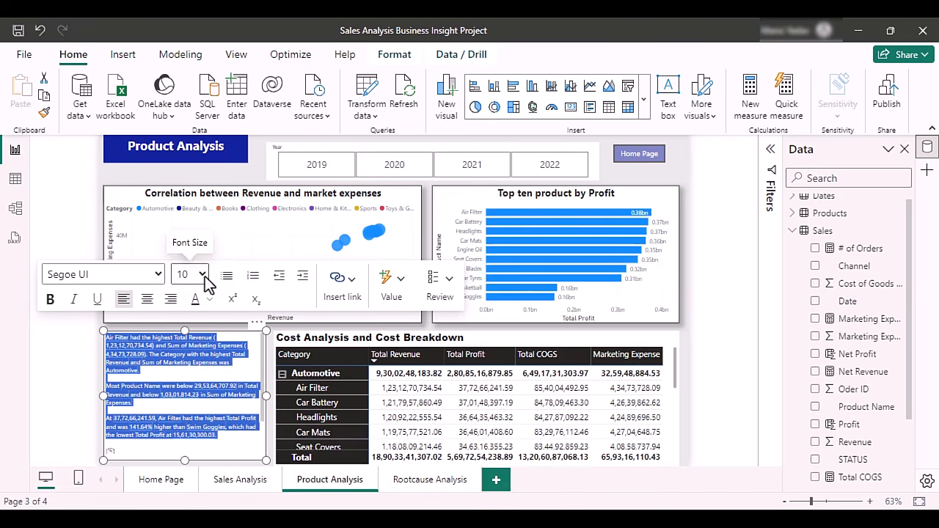
pyautogui.click(204, 277)
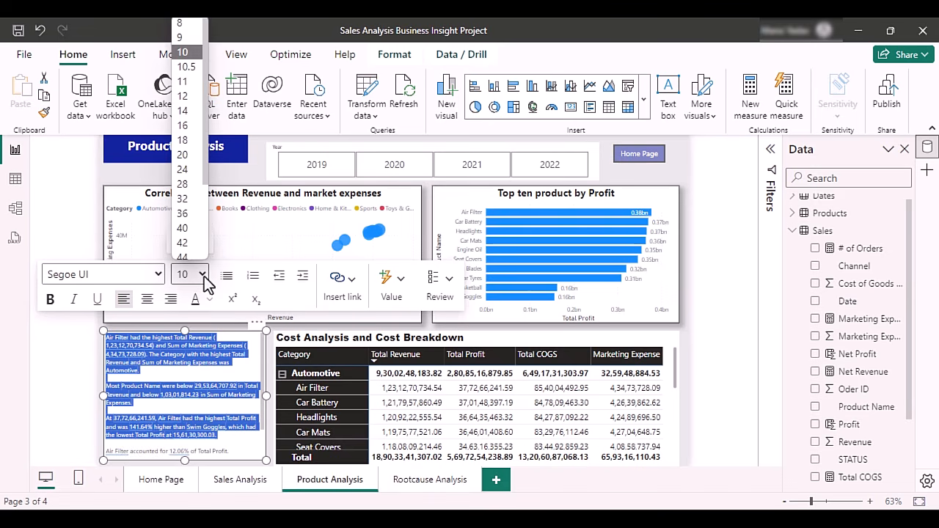
pyautogui.click(201, 64)
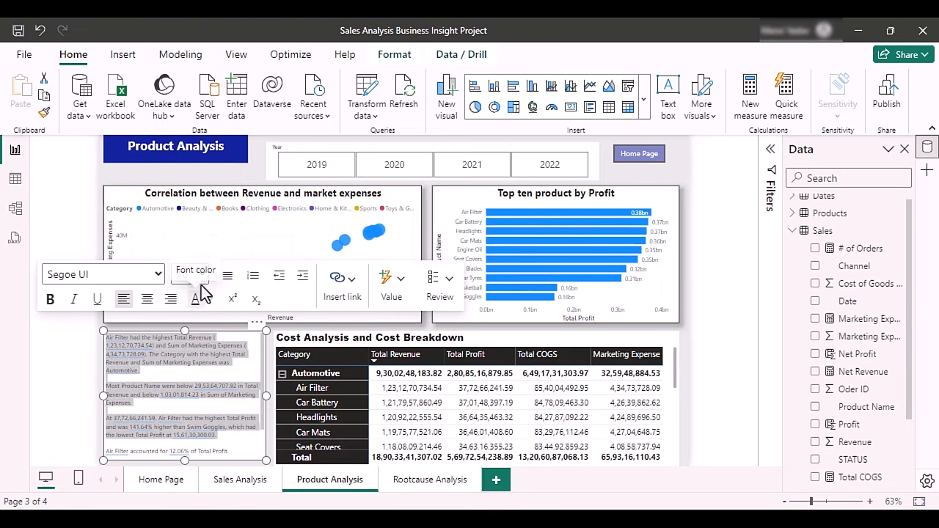
pyautogui.click(203, 277)
pyautogui.click(187, 65)
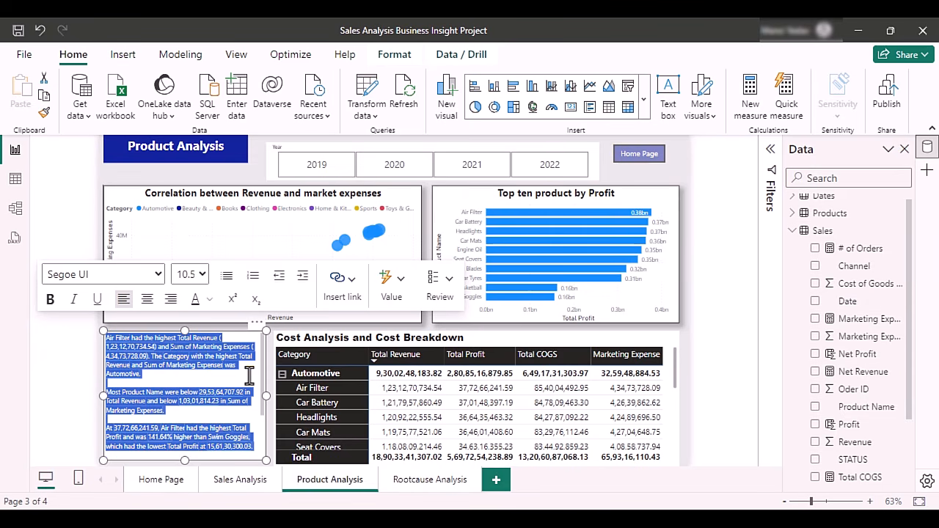
pyautogui.click(235, 356)
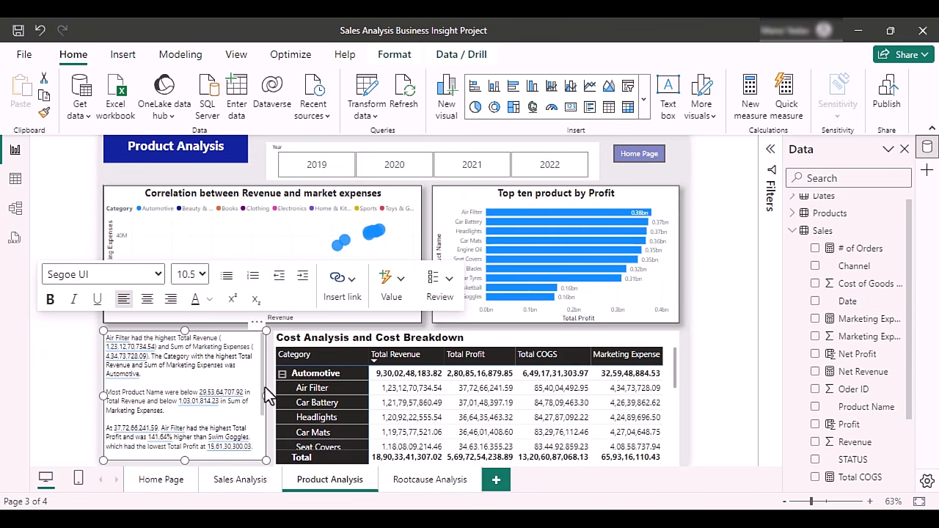
# Set the narrative's last two paragraphs to font size 10.5 and remove the extra blank line above them.
pyautogui.moveTo(260, 387); pyautogui.dragTo(107, 402)
pyautogui.click(192, 274)
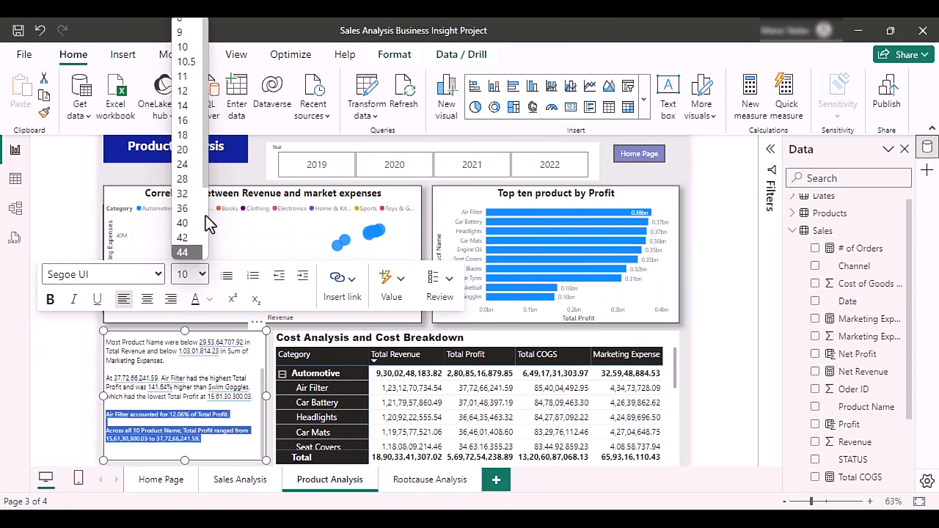
pyautogui.click(186, 62)
pyautogui.click(150, 417)
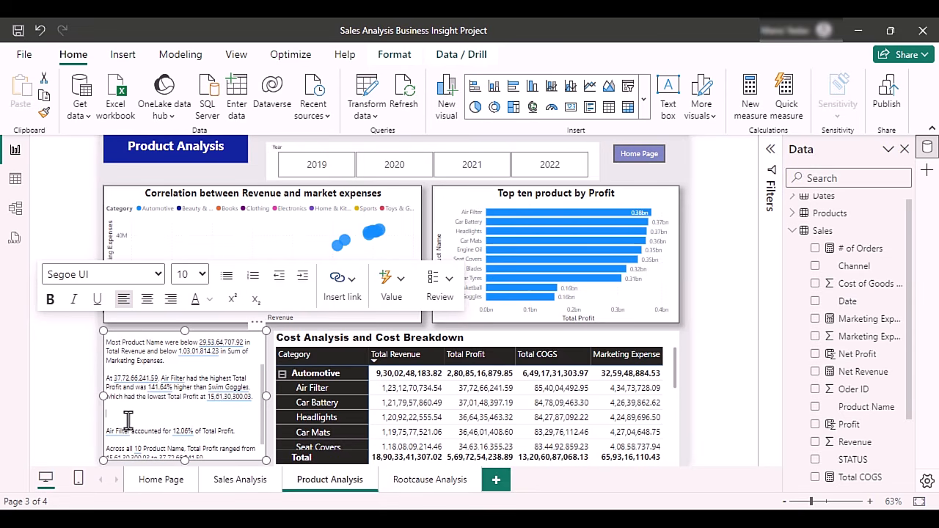
pyautogui.press('BackSpace')
pyautogui.press('BackSpace')
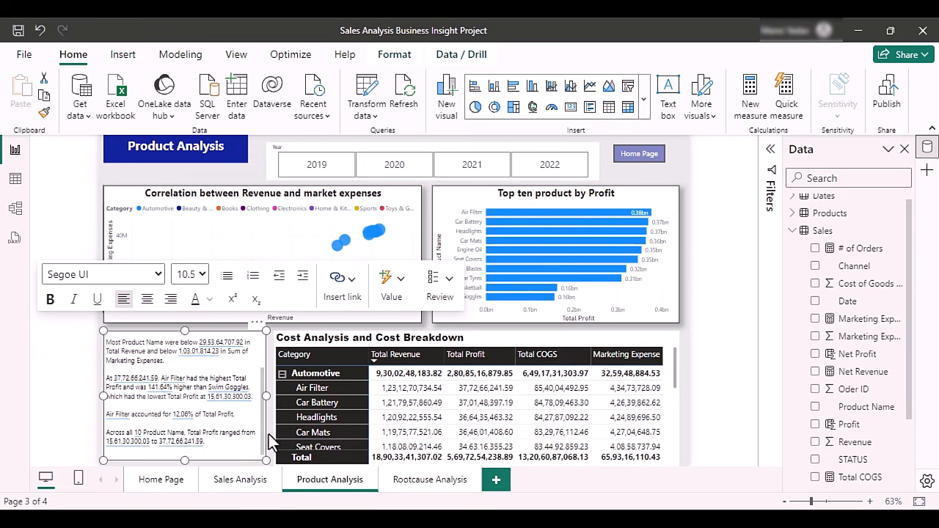
pyautogui.scroll(3, 264, 442)
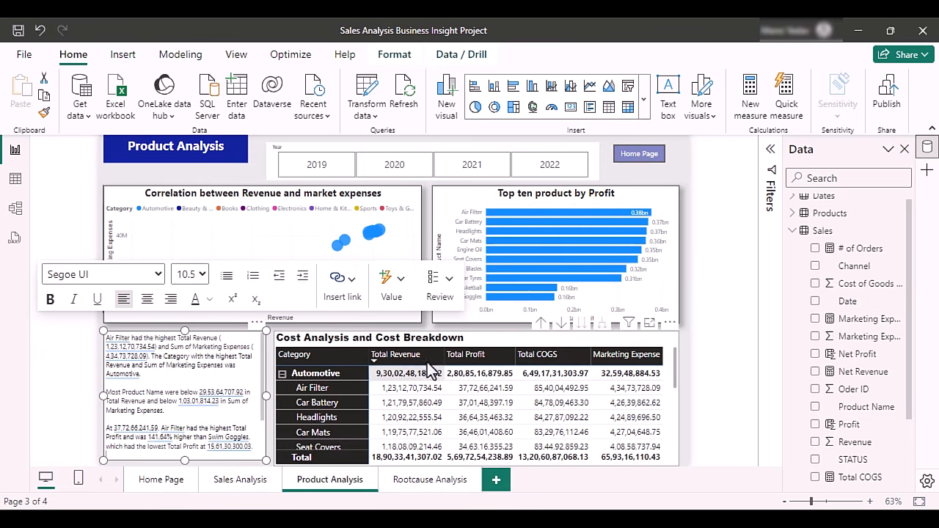
pyautogui.click(427, 192)
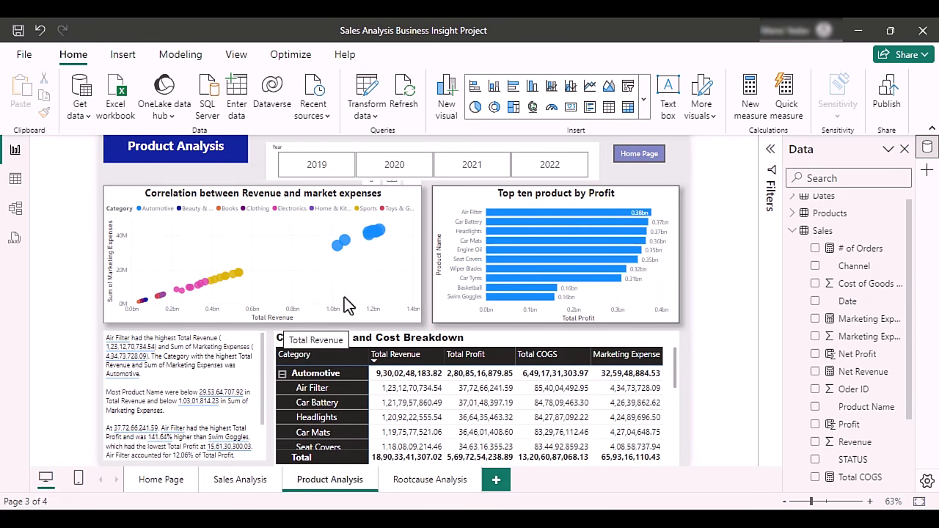
pyautogui.click(644, 111)
pyautogui.scroll(-5, 616, 396)
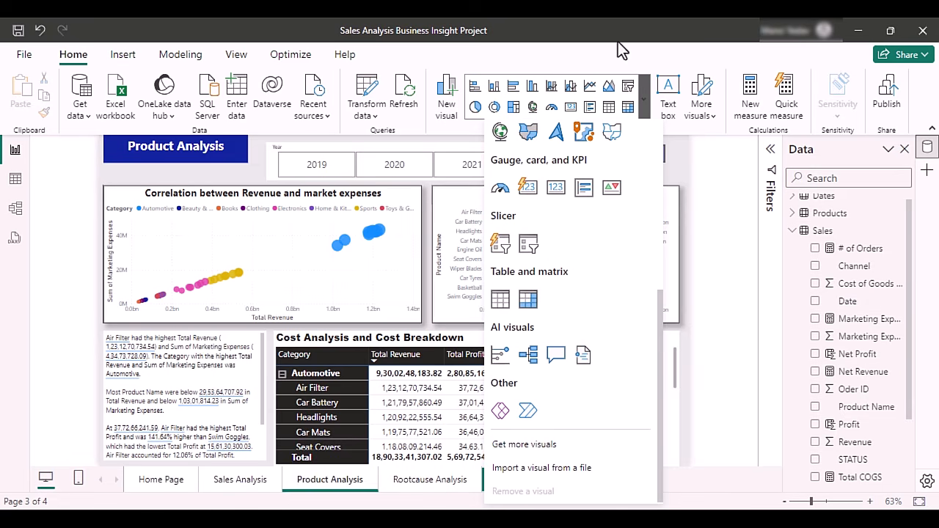
pyautogui.click(272, 380)
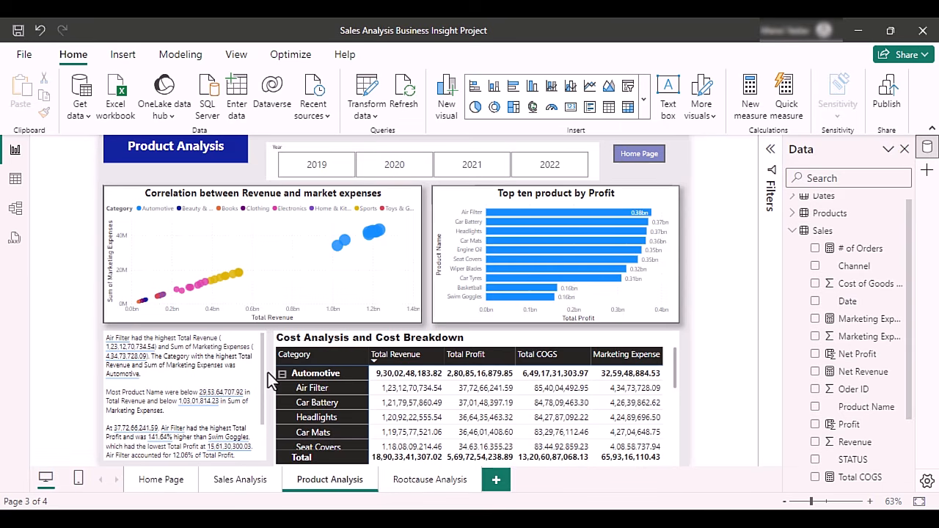
# On the Sales Analysis page, inspect the tooltips of the bars in the revenue by category chart.
pyautogui.click(244, 482)
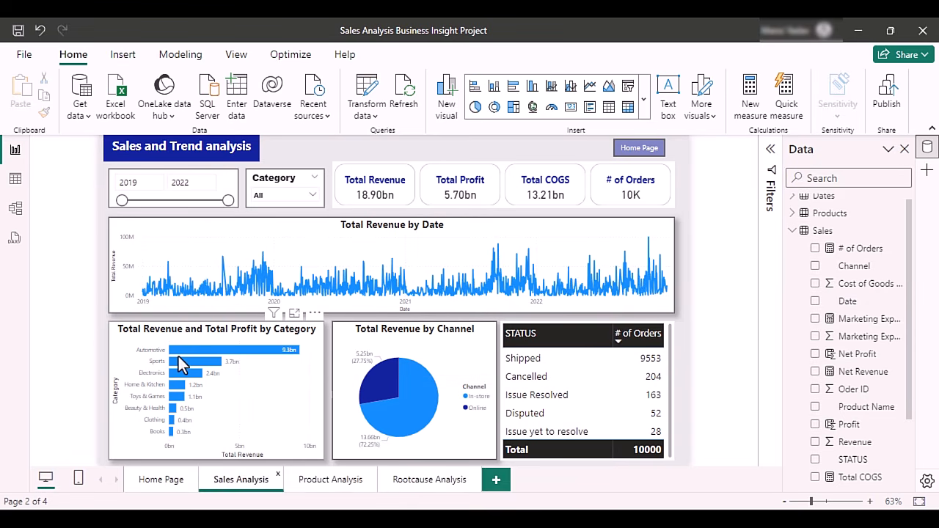
pyautogui.moveTo(182, 353)
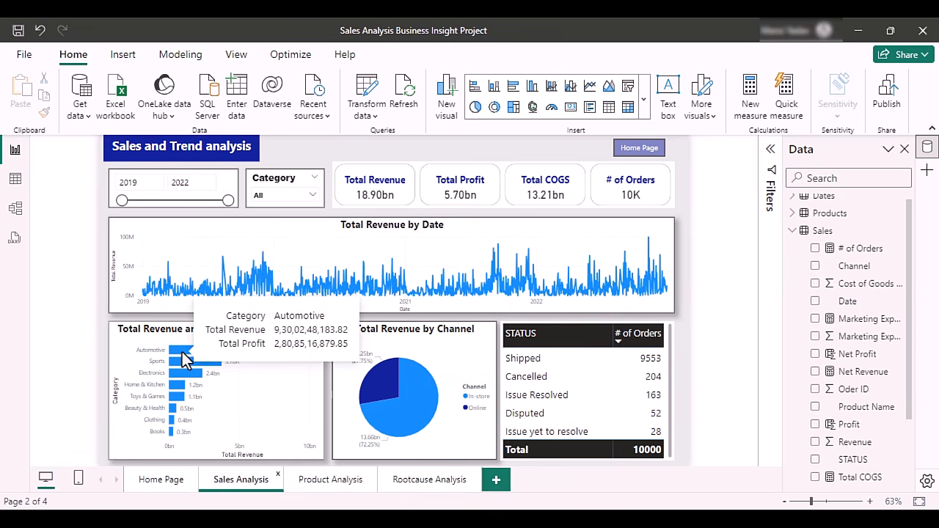
pyautogui.moveTo(182, 393)
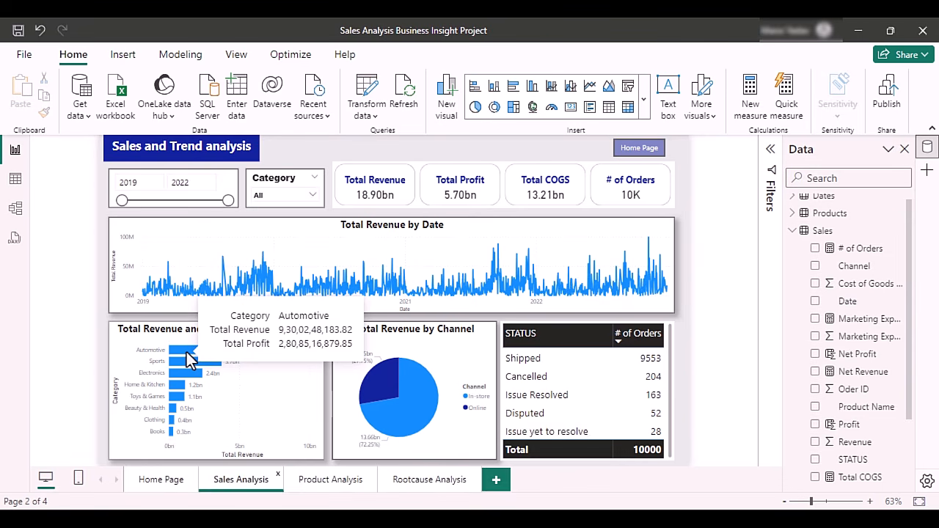
# Remove Total Profit from the category bar chart's tooltips, add it back, and check the tooltip on the Automotive bar.
pyautogui.click(300, 434)
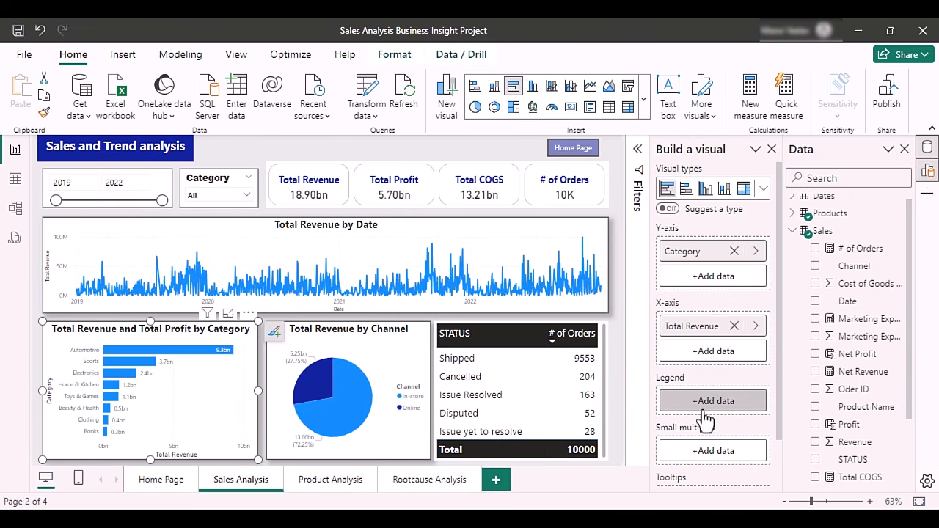
pyautogui.scroll(-2, 738, 424)
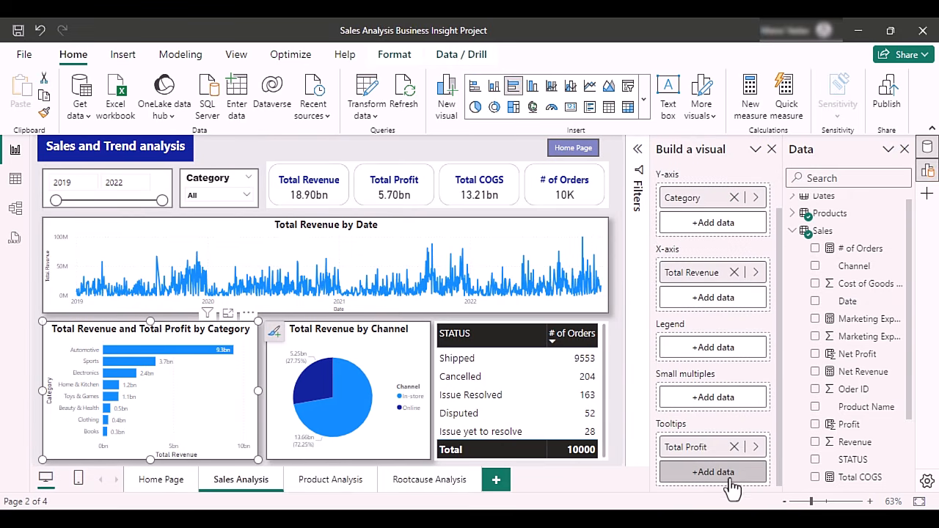
pyautogui.click(734, 450)
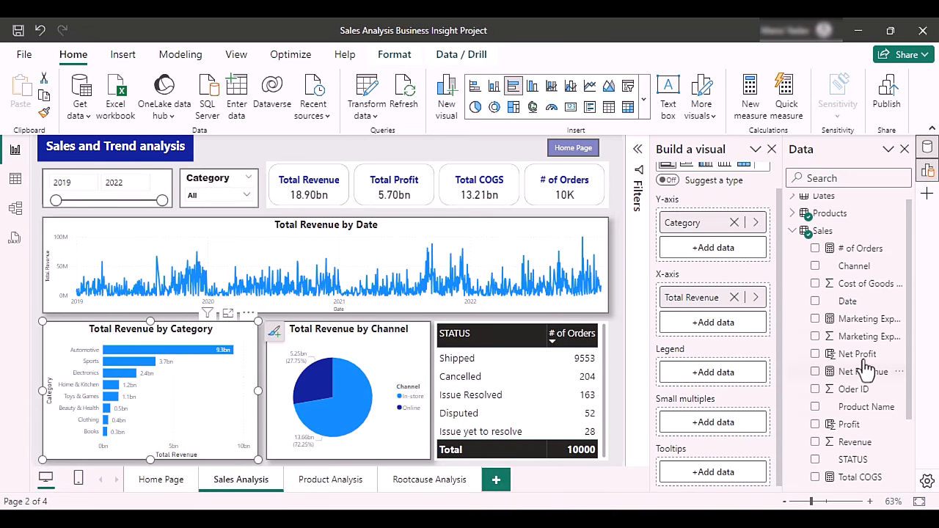
pyautogui.scroll(-3, 866, 379)
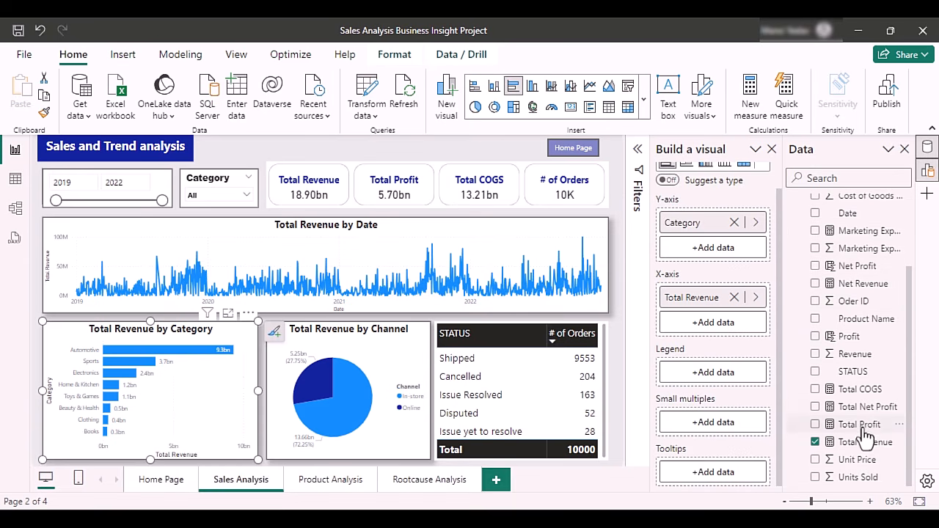
pyautogui.moveTo(865, 429); pyautogui.dragTo(730, 474)
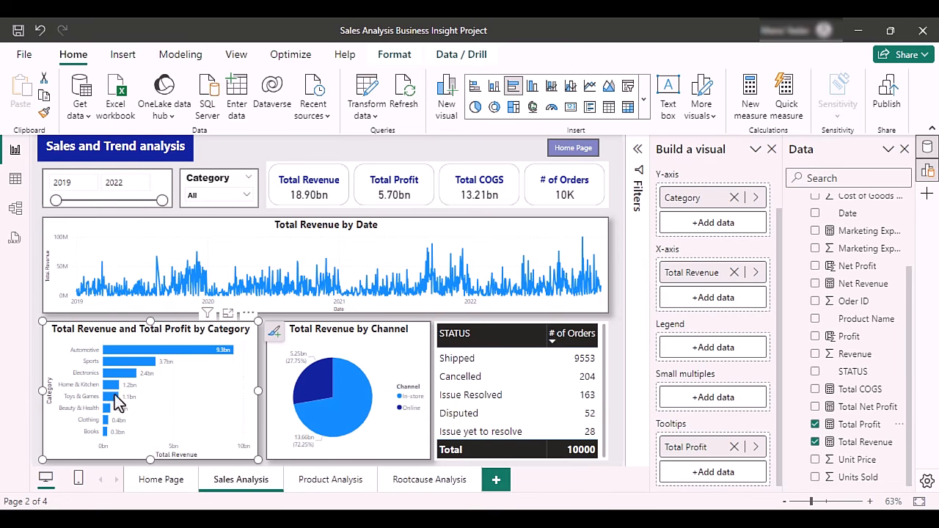
pyautogui.moveTo(132, 361)
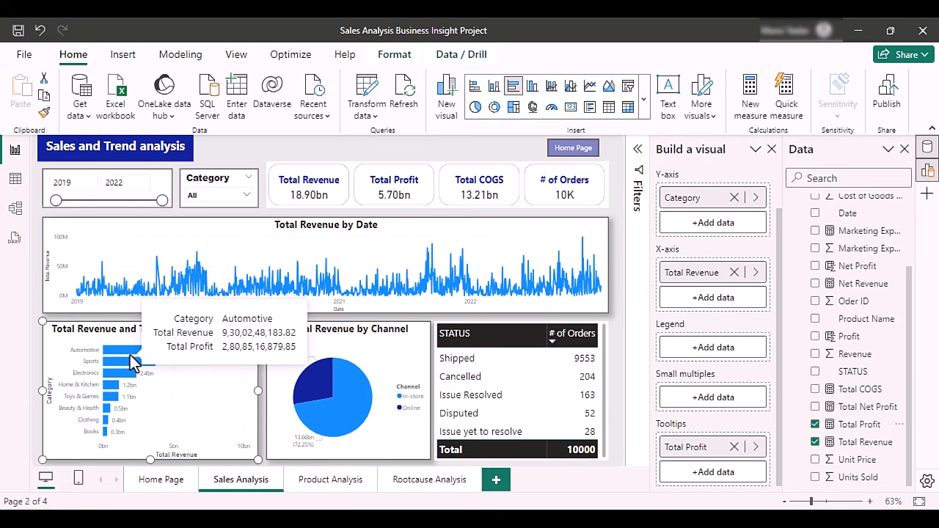
pyautogui.click(771, 149)
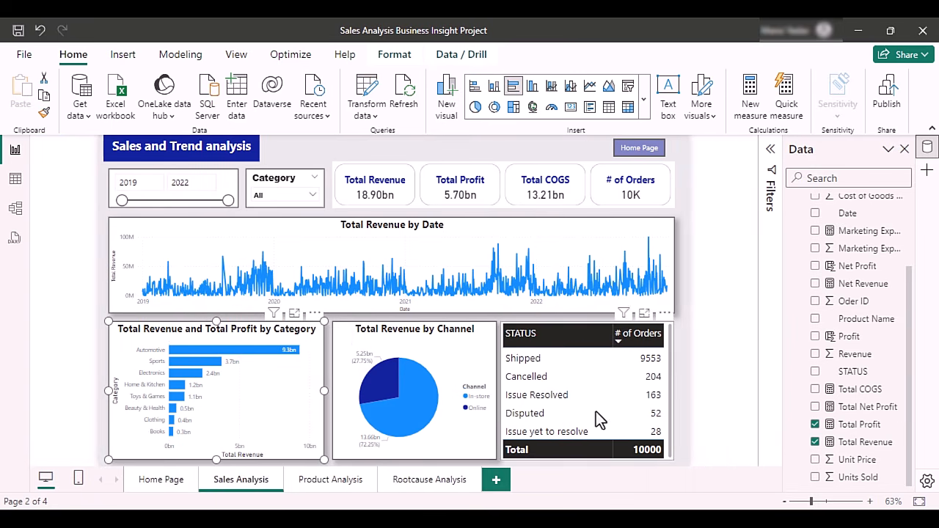
# Add a new report page and name it Tooltip.
pyautogui.click(497, 482)
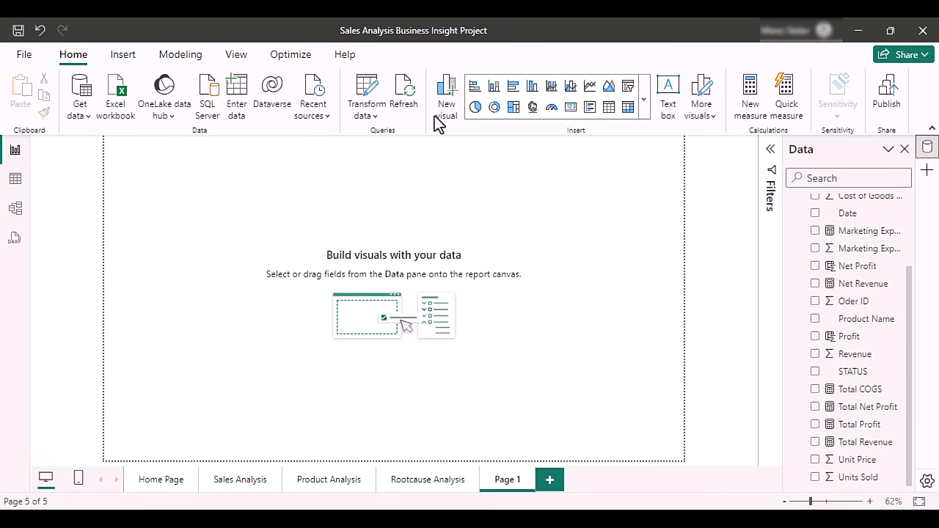
pyautogui.click(240, 474)
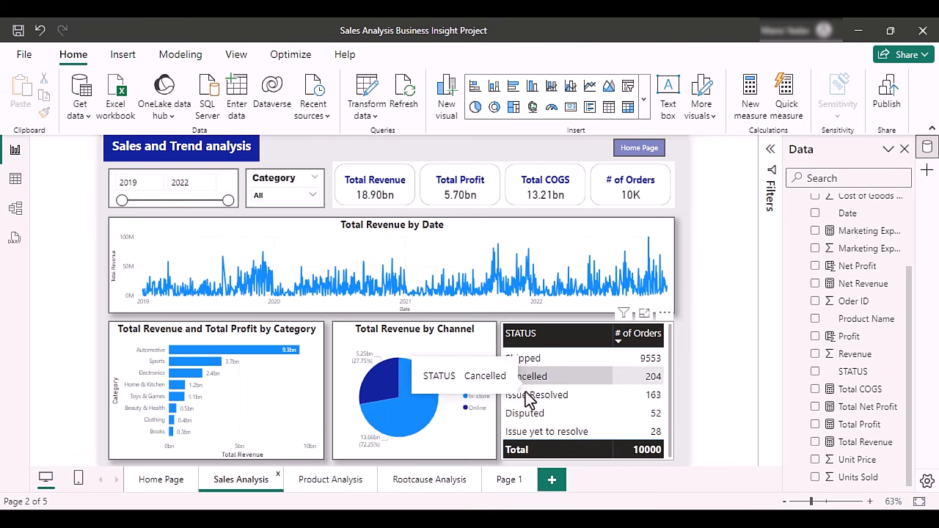
pyautogui.click(509, 481)
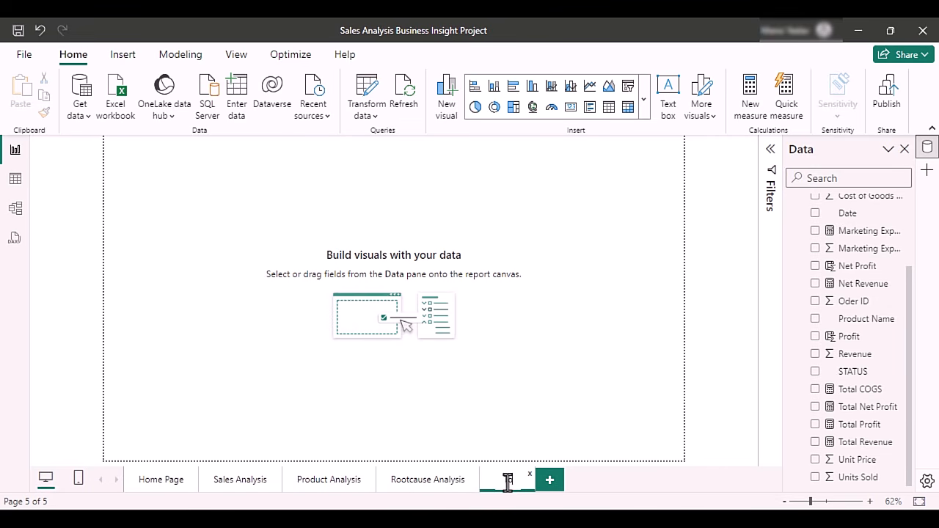
pyautogui.write('Tooltip')
pyautogui.press('Return')
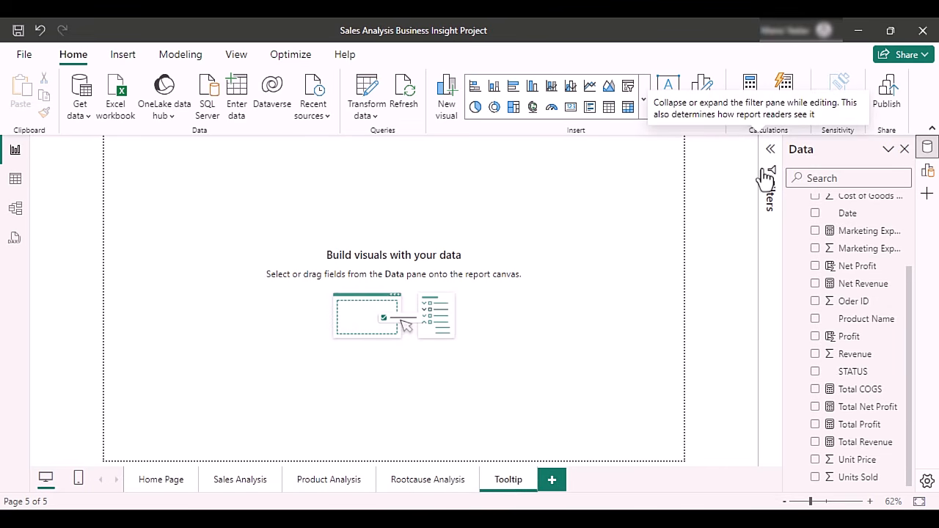
# Enable the page formatting options and set the Tooltip page's canvas type to Tooltip.
pyautogui.click(929, 176)
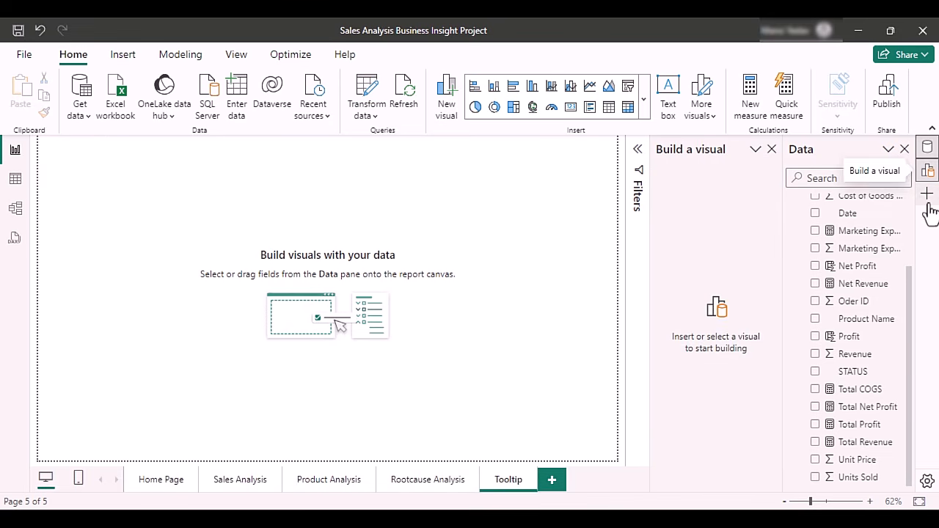
pyautogui.click(772, 150)
pyautogui.click(927, 170)
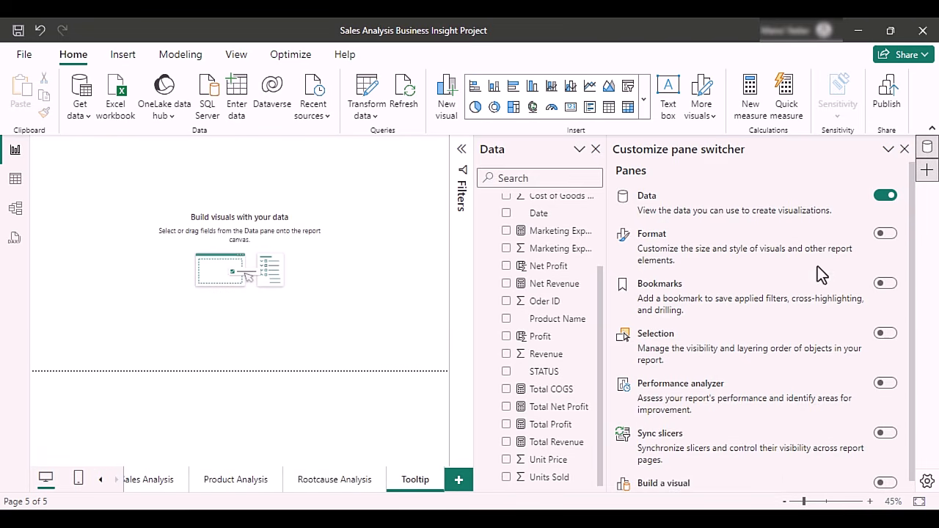
pyautogui.click(885, 233)
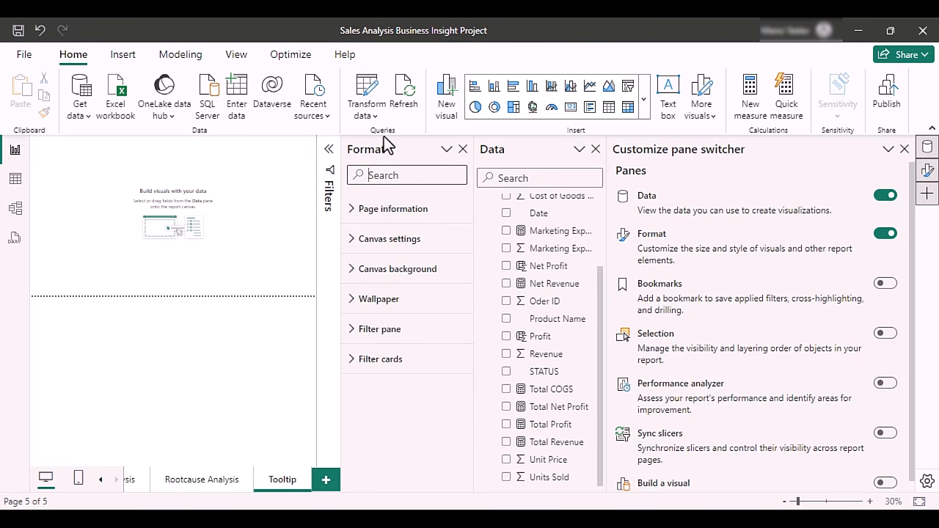
pyautogui.click(361, 240)
pyautogui.click(408, 292)
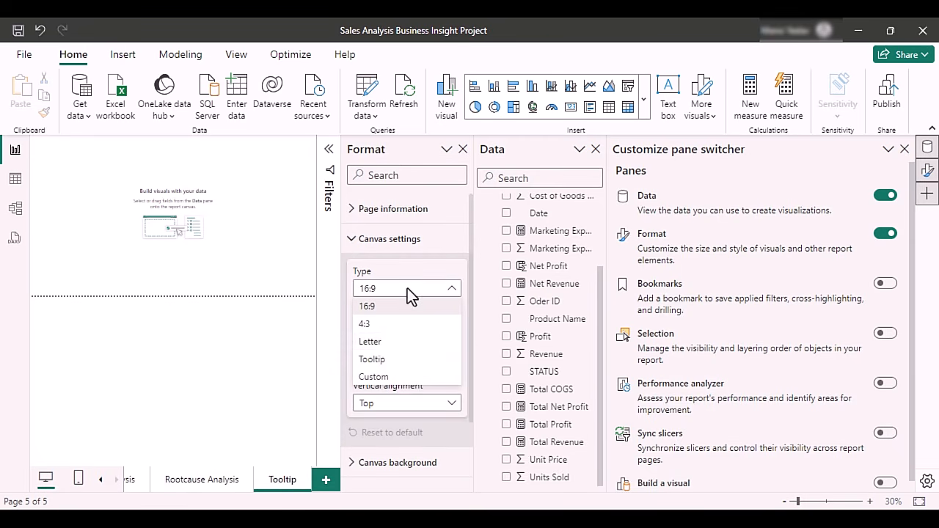
pyautogui.click(383, 361)
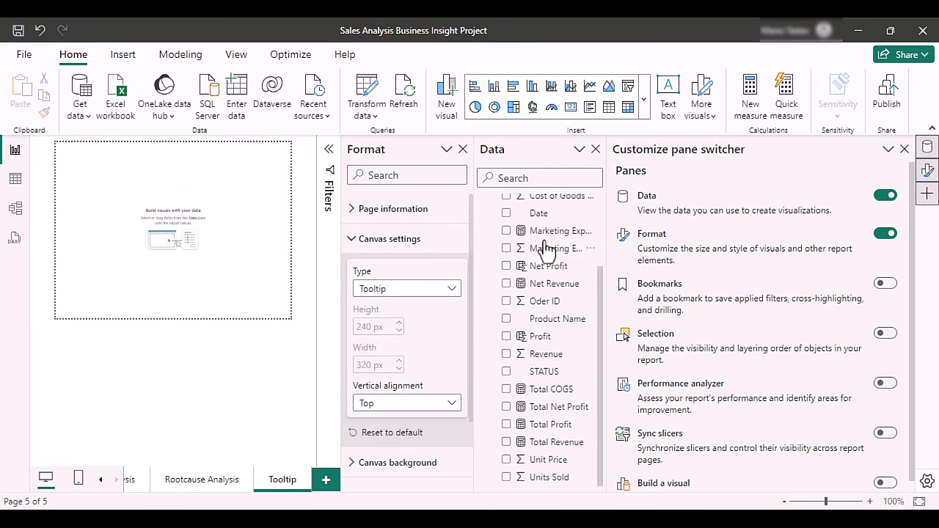
# Close the Data, Format and customization panes, and turn the Data and Format panes back on.
pyautogui.click(596, 152)
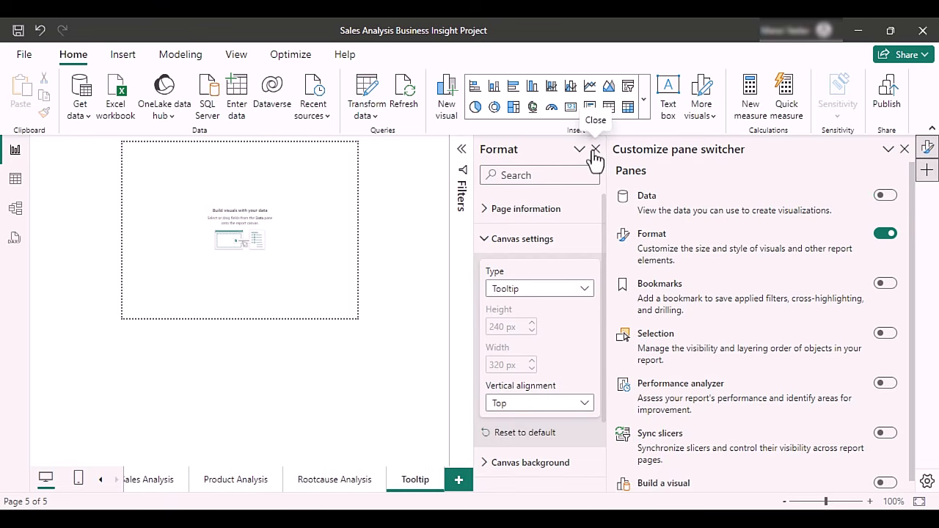
pyautogui.click(596, 151)
pyautogui.click(905, 149)
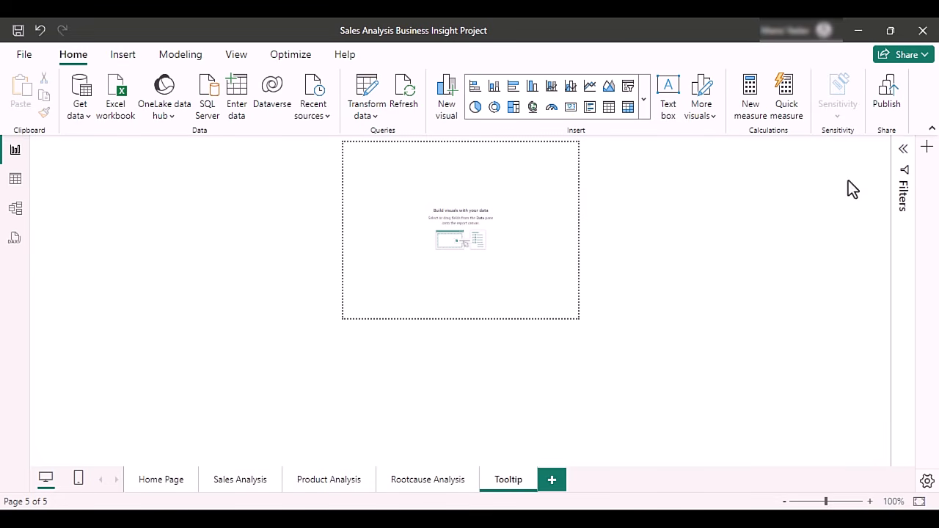
pyautogui.click(927, 147)
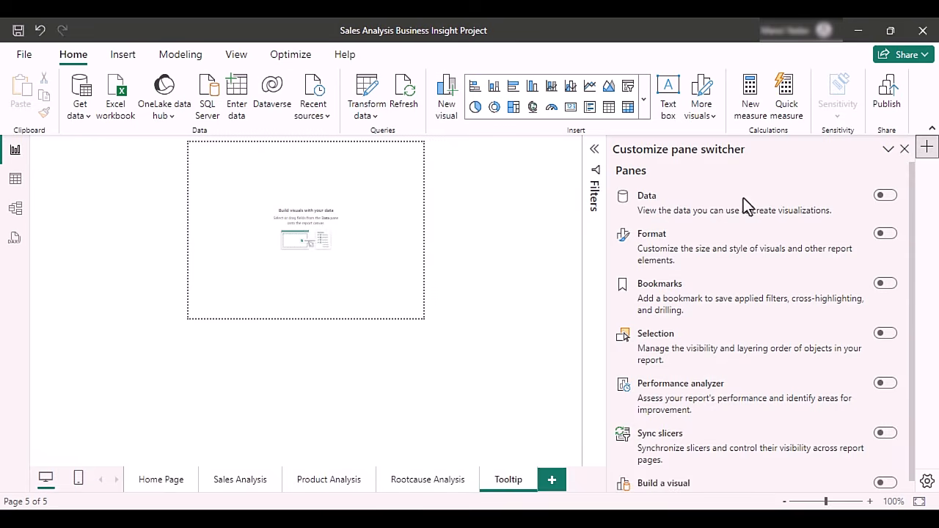
pyautogui.click(888, 198)
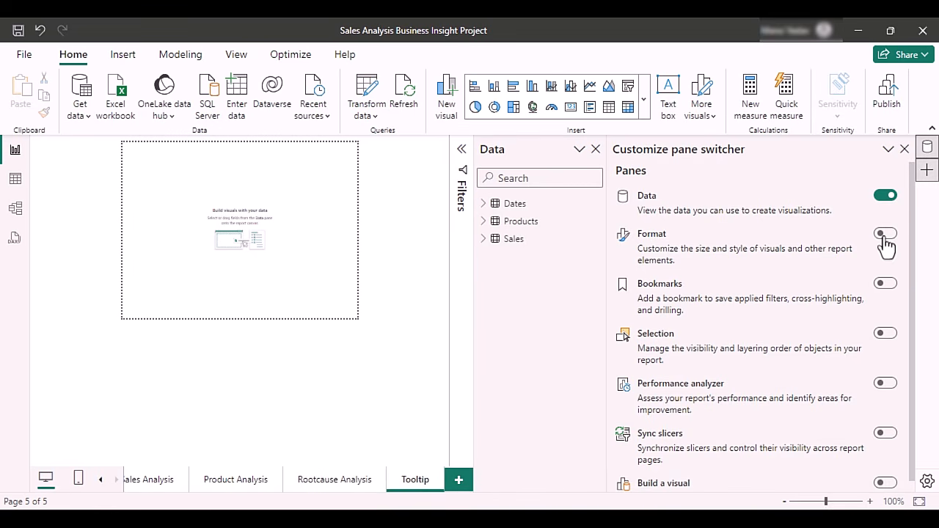
pyautogui.click(886, 235)
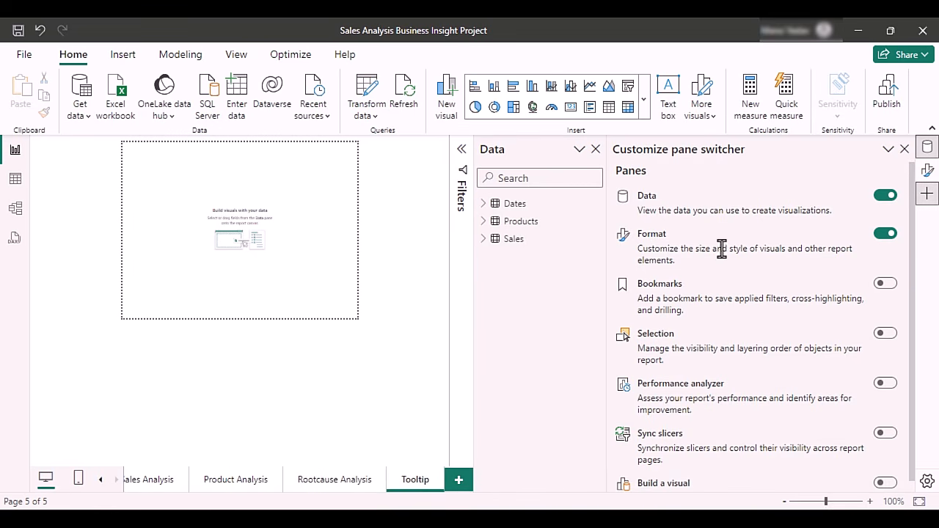
# Insert a clustered bar chart on the Tooltip page showing # of Orders by product Category.
pyautogui.click(484, 240)
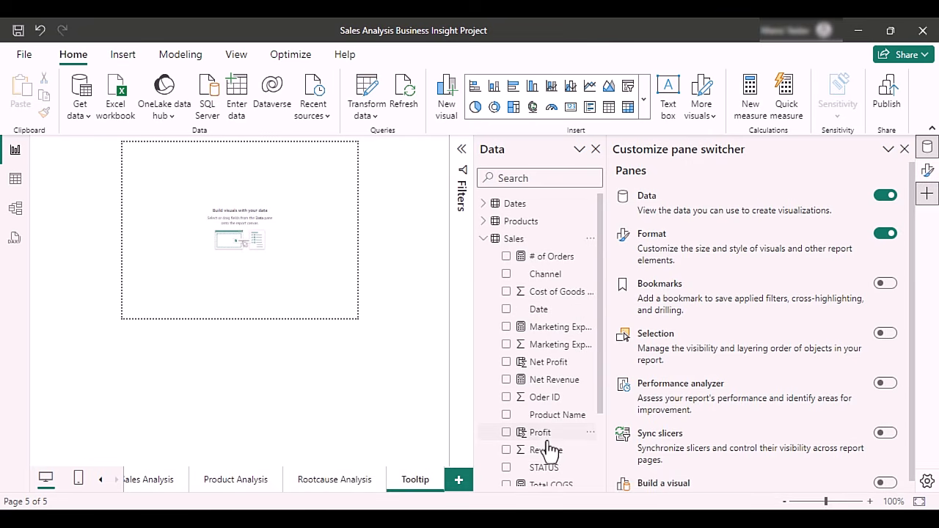
pyautogui.scroll(-2, 552, 446)
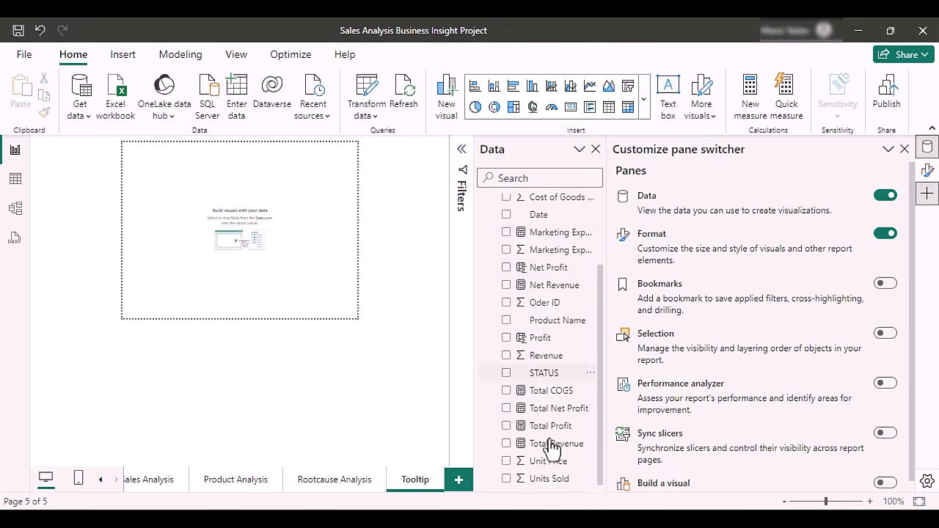
pyautogui.click(513, 87)
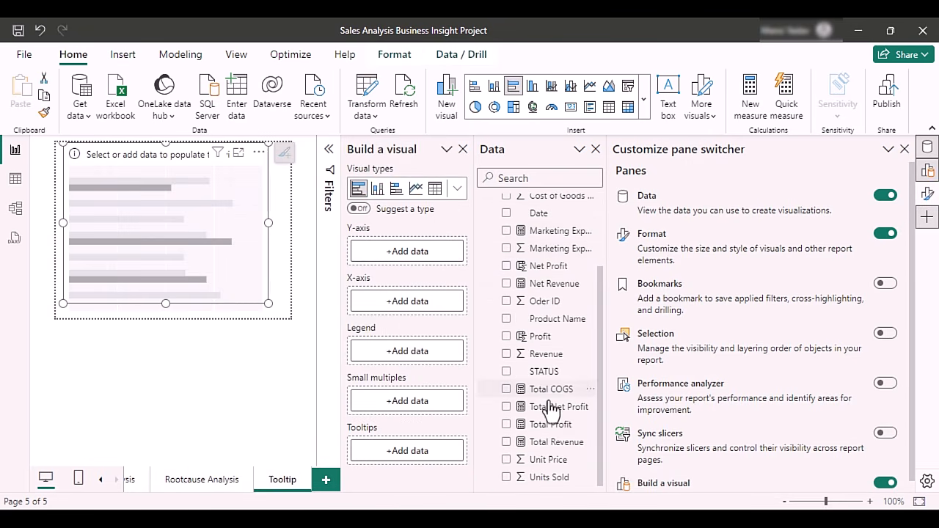
pyautogui.scroll(2, 552, 270)
pyautogui.click(483, 222)
pyautogui.moveTo(552, 241); pyautogui.dragTo(213, 240)
pyautogui.moveTo(556, 292); pyautogui.dragTo(197, 244)
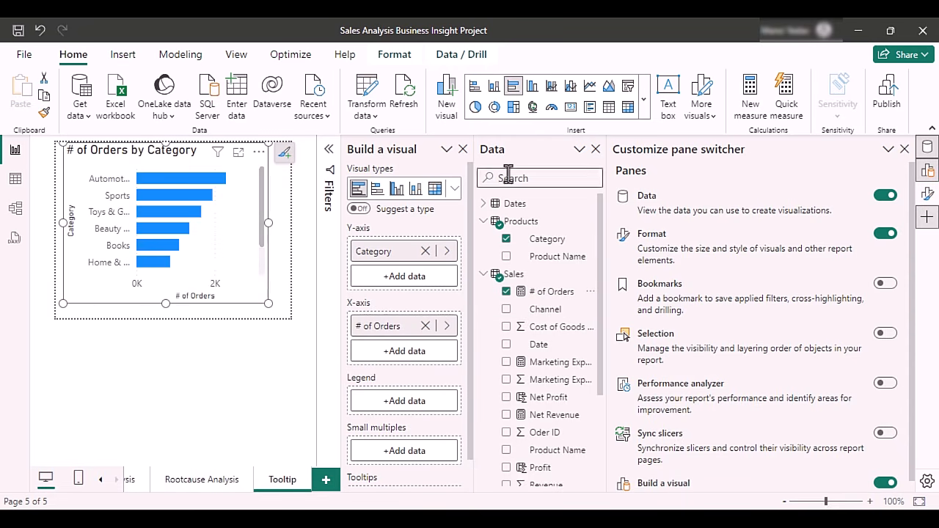
# Close the pane switcher and turn on data labels for the # of Orders by Category bar chart.
pyautogui.click(902, 150)
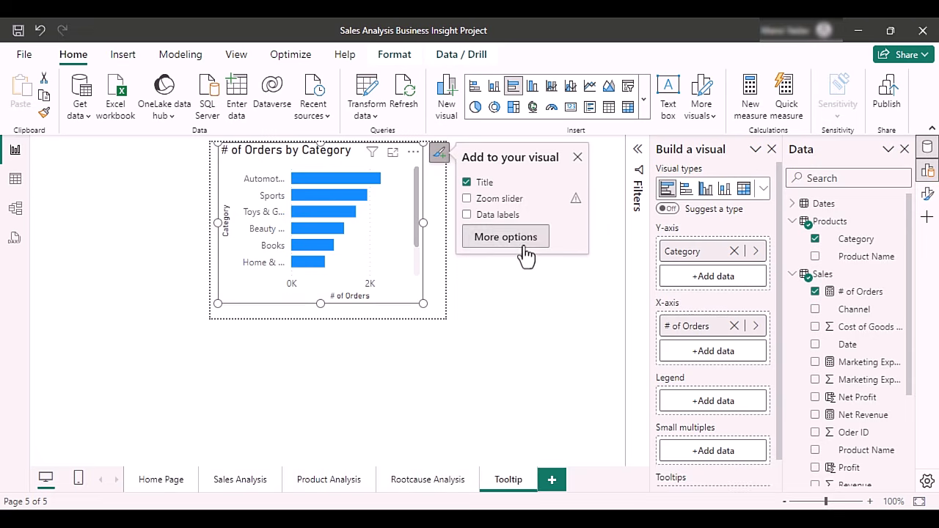
pyautogui.click(506, 237)
pyautogui.scroll(-3, 624, 463)
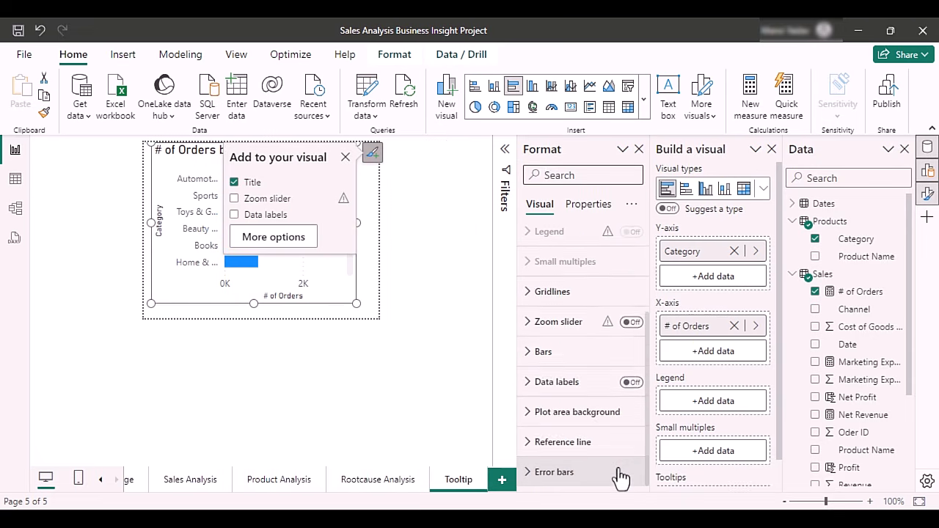
pyautogui.click(631, 382)
# Enlarge the bar chart to fill the whole Tooltip page canvas, and close the Format pane.
pyautogui.moveTo(149, 303); pyautogui.dragTo(149, 322)
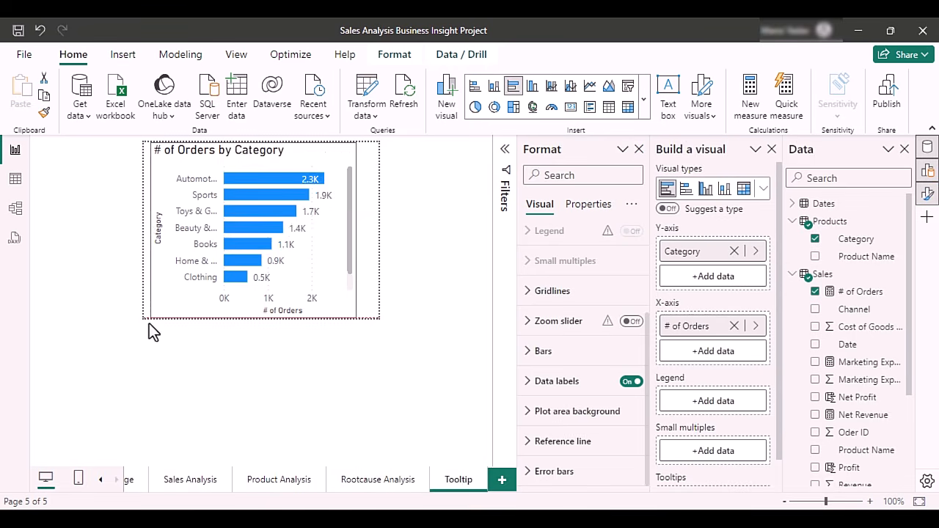
pyautogui.moveTo(358, 234); pyautogui.dragTo(378, 235)
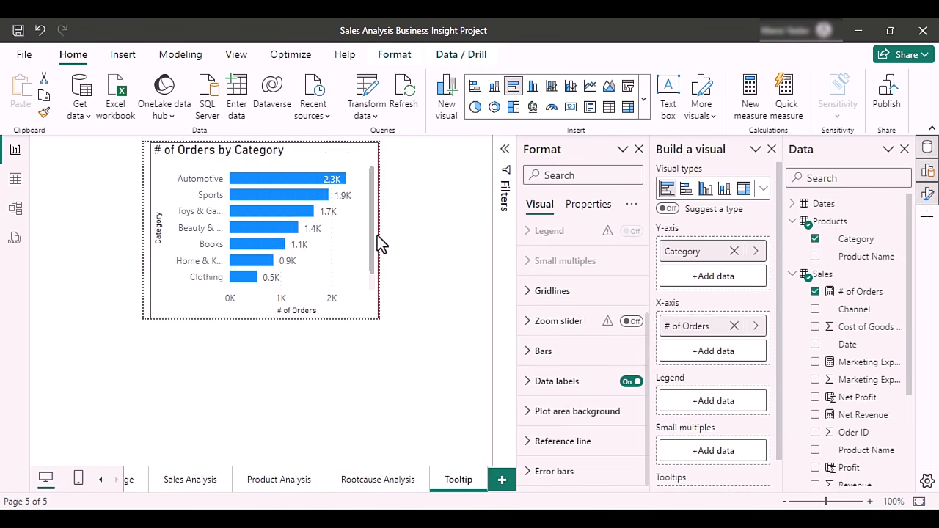
pyautogui.moveTo(149, 229); pyautogui.dragTo(145, 231)
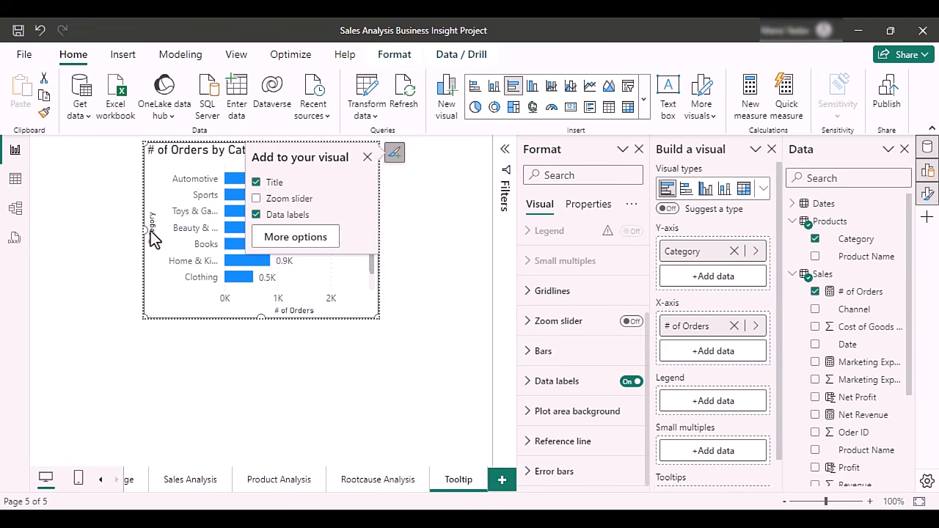
pyautogui.click(640, 149)
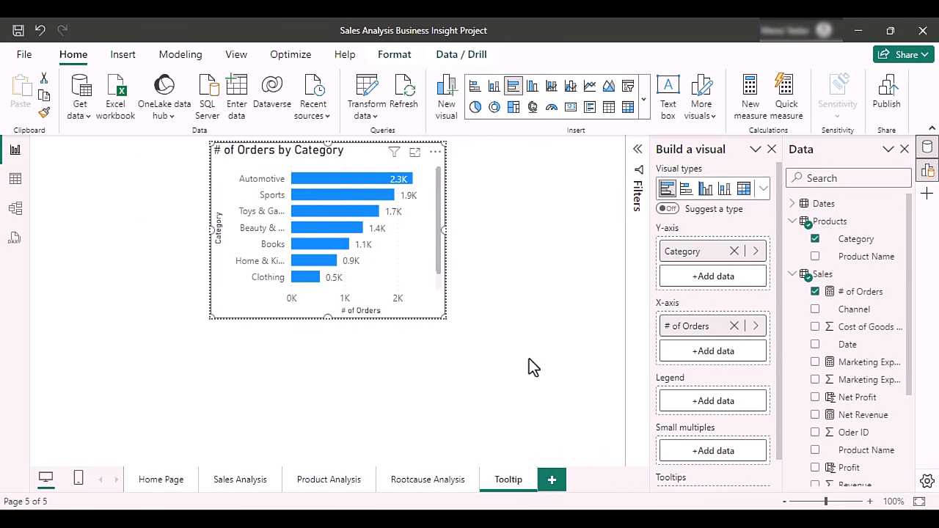
# Assign the Tooltip report page as the tooltip of the order status table on the Sales Analysis page, and close the Build a visual pane.
pyautogui.click(224, 483)
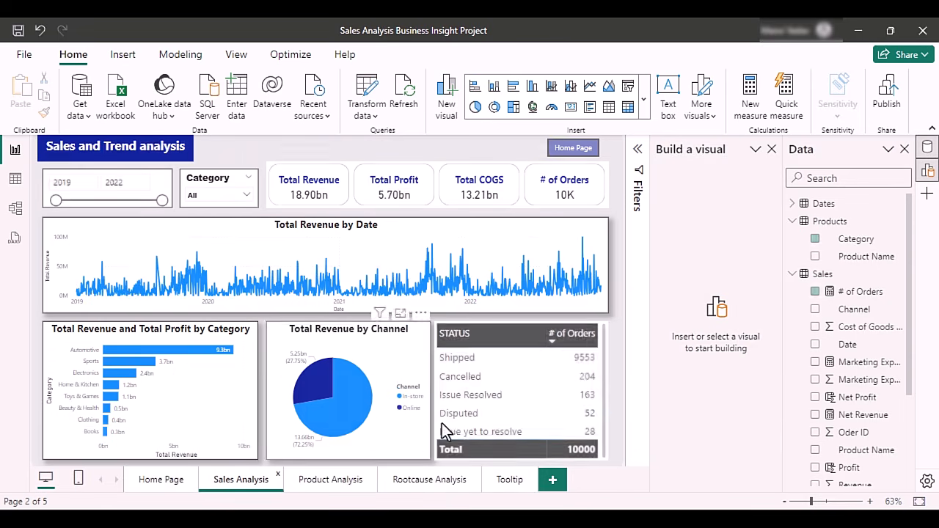
pyautogui.click(603, 456)
pyautogui.click(416, 335)
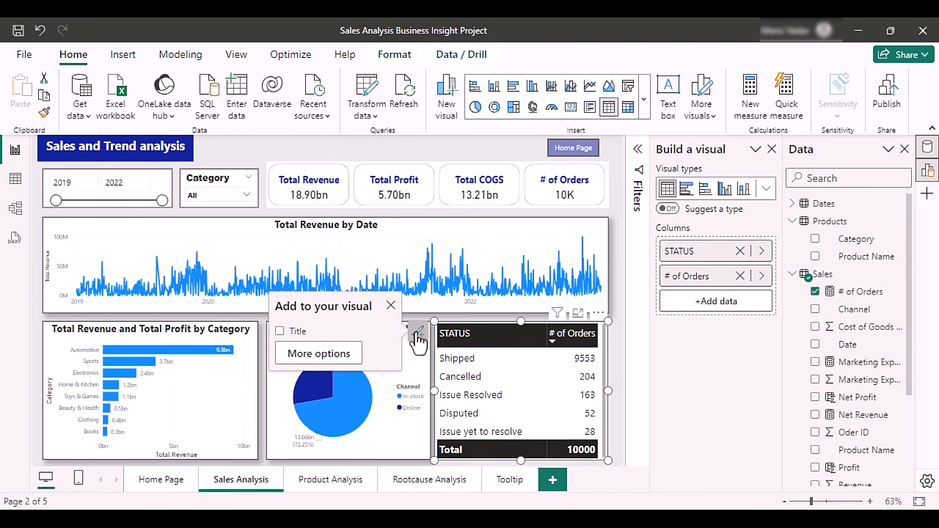
pyautogui.click(318, 353)
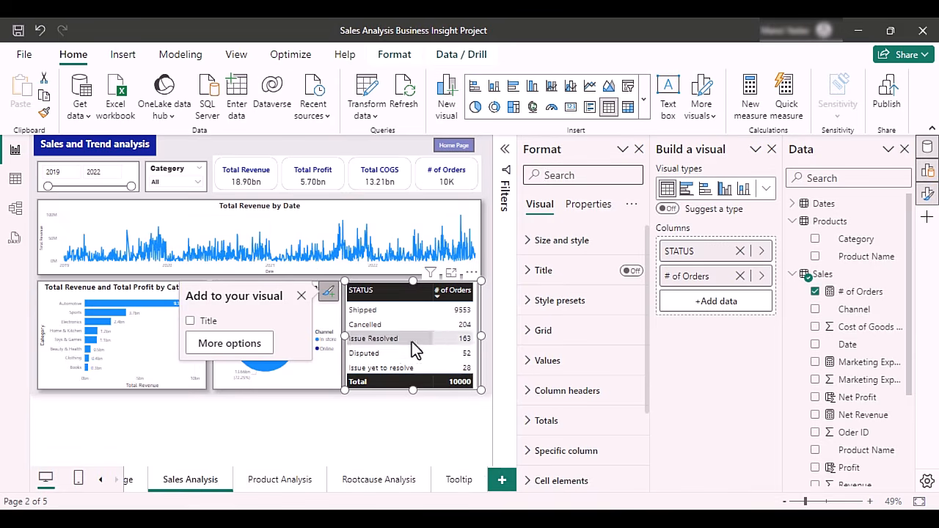
pyautogui.click(588, 205)
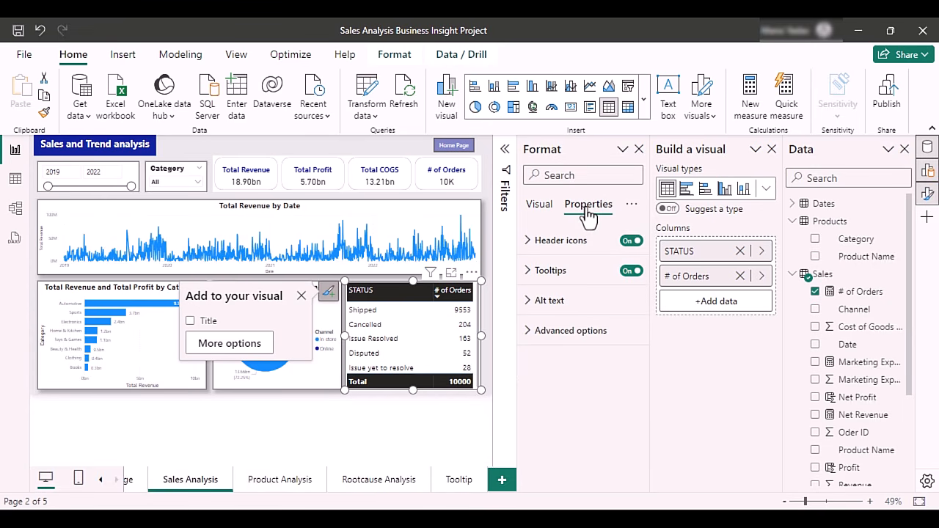
pyautogui.click(529, 276)
pyautogui.click(599, 388)
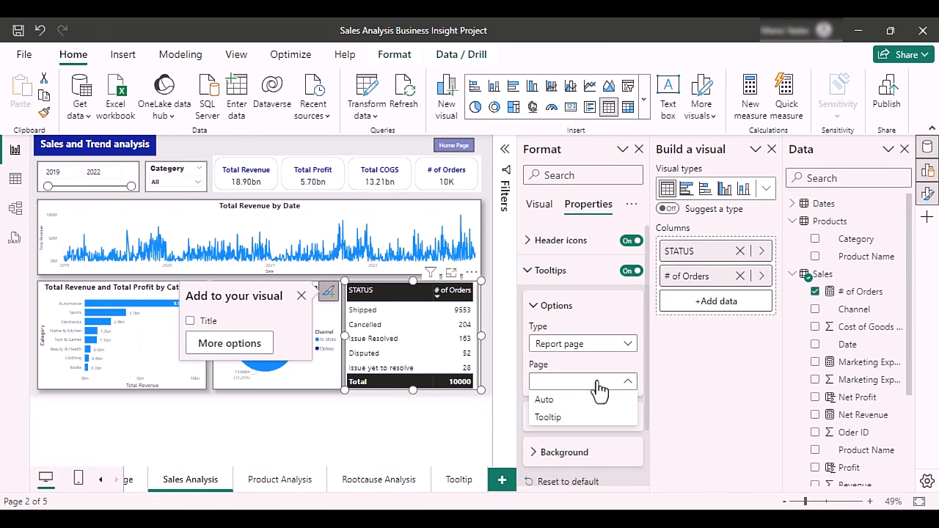
pyautogui.click(549, 418)
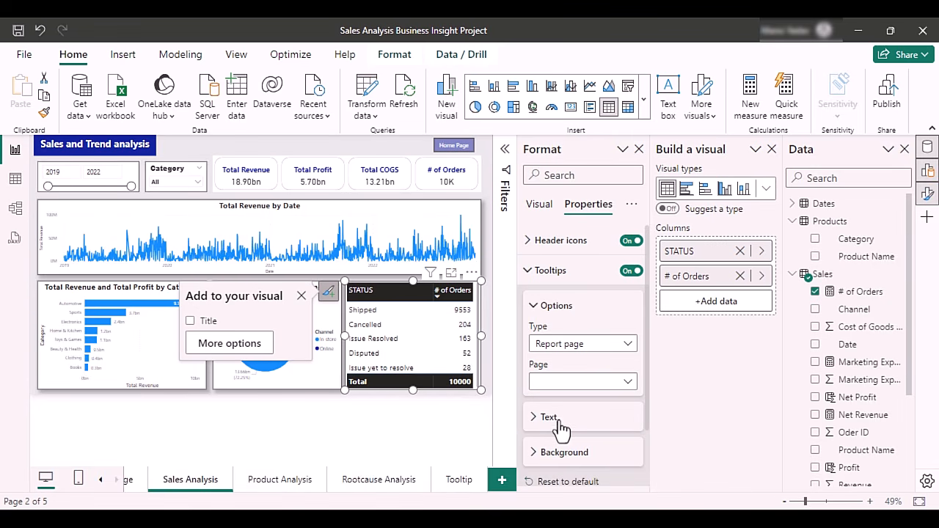
pyautogui.click(772, 150)
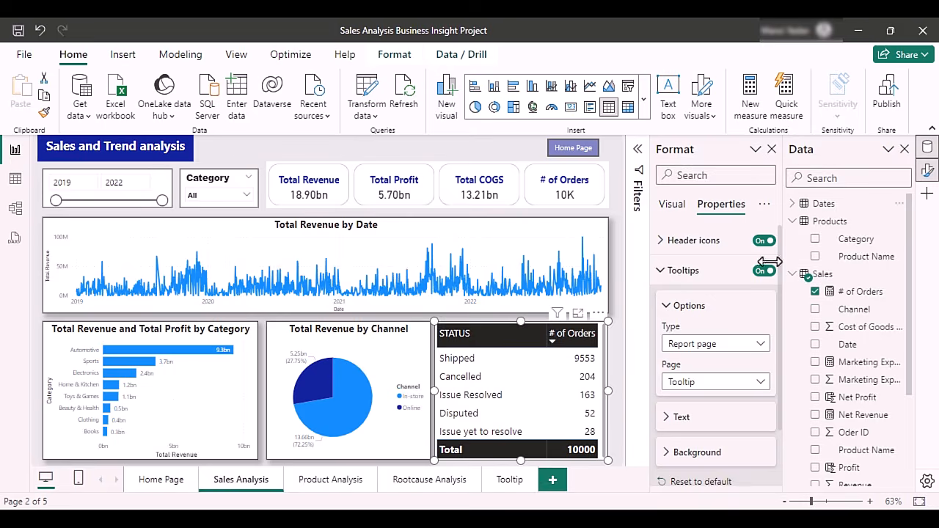
# Check the custom tooltip on the status table's rows and compare it with the chart on the Tooltip page.
pyautogui.moveTo(467, 364)
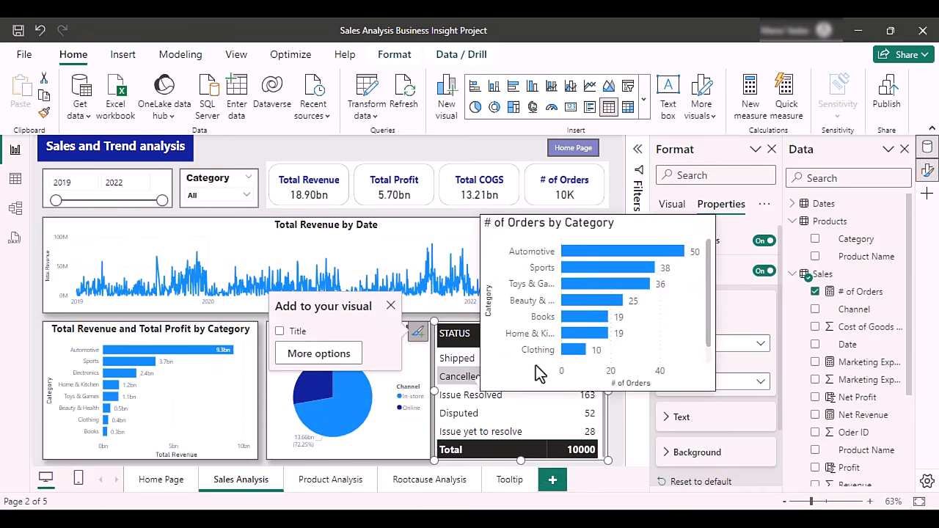
pyautogui.moveTo(486, 378)
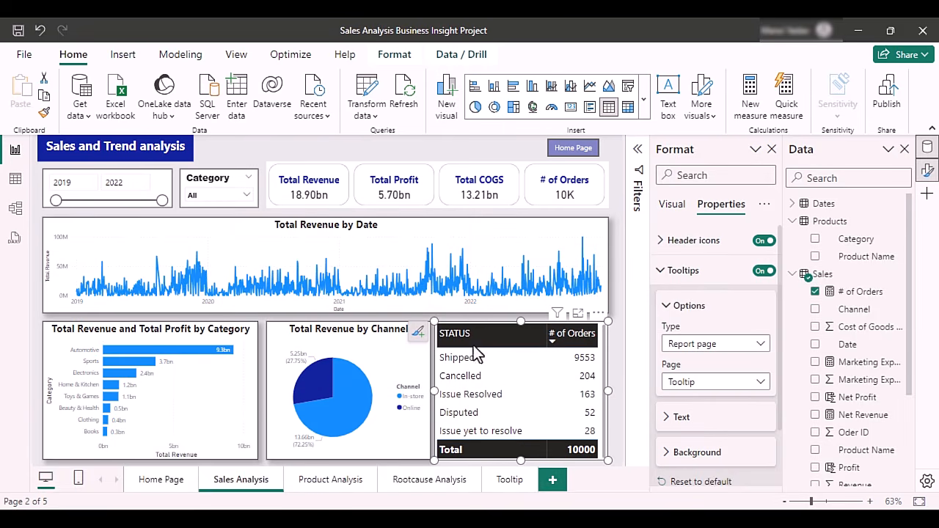
pyautogui.click(511, 480)
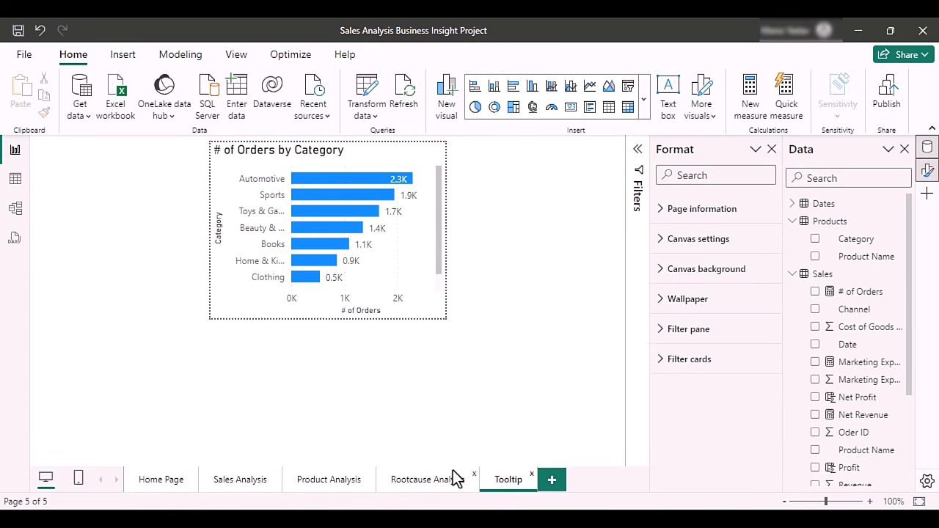
pyautogui.click(223, 486)
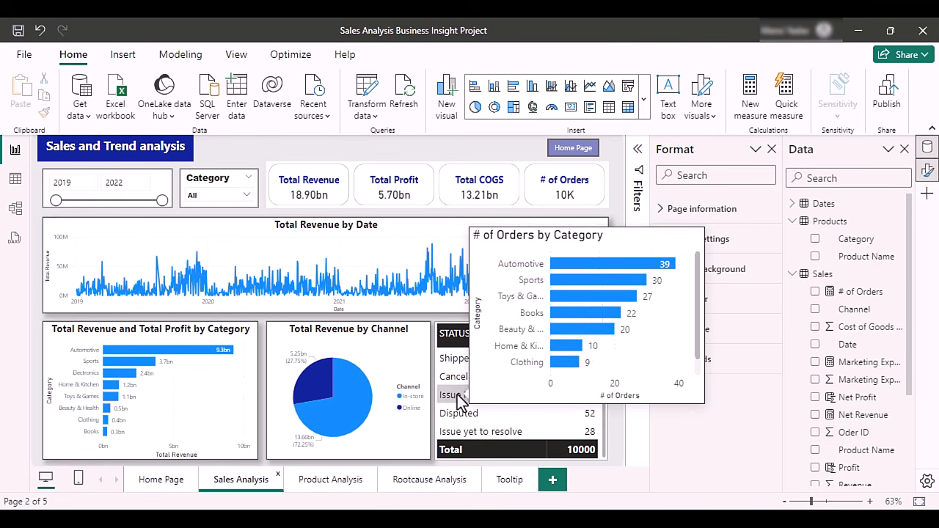
pyautogui.moveTo(459, 415)
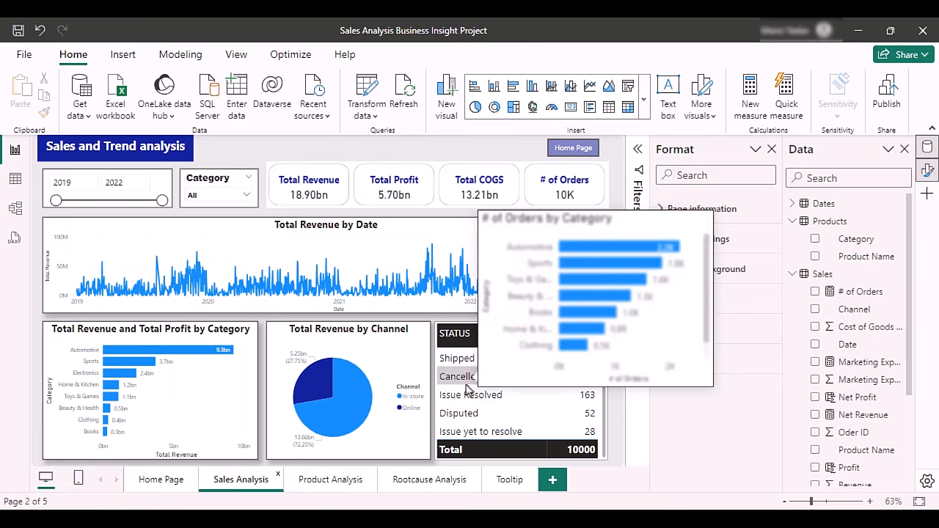